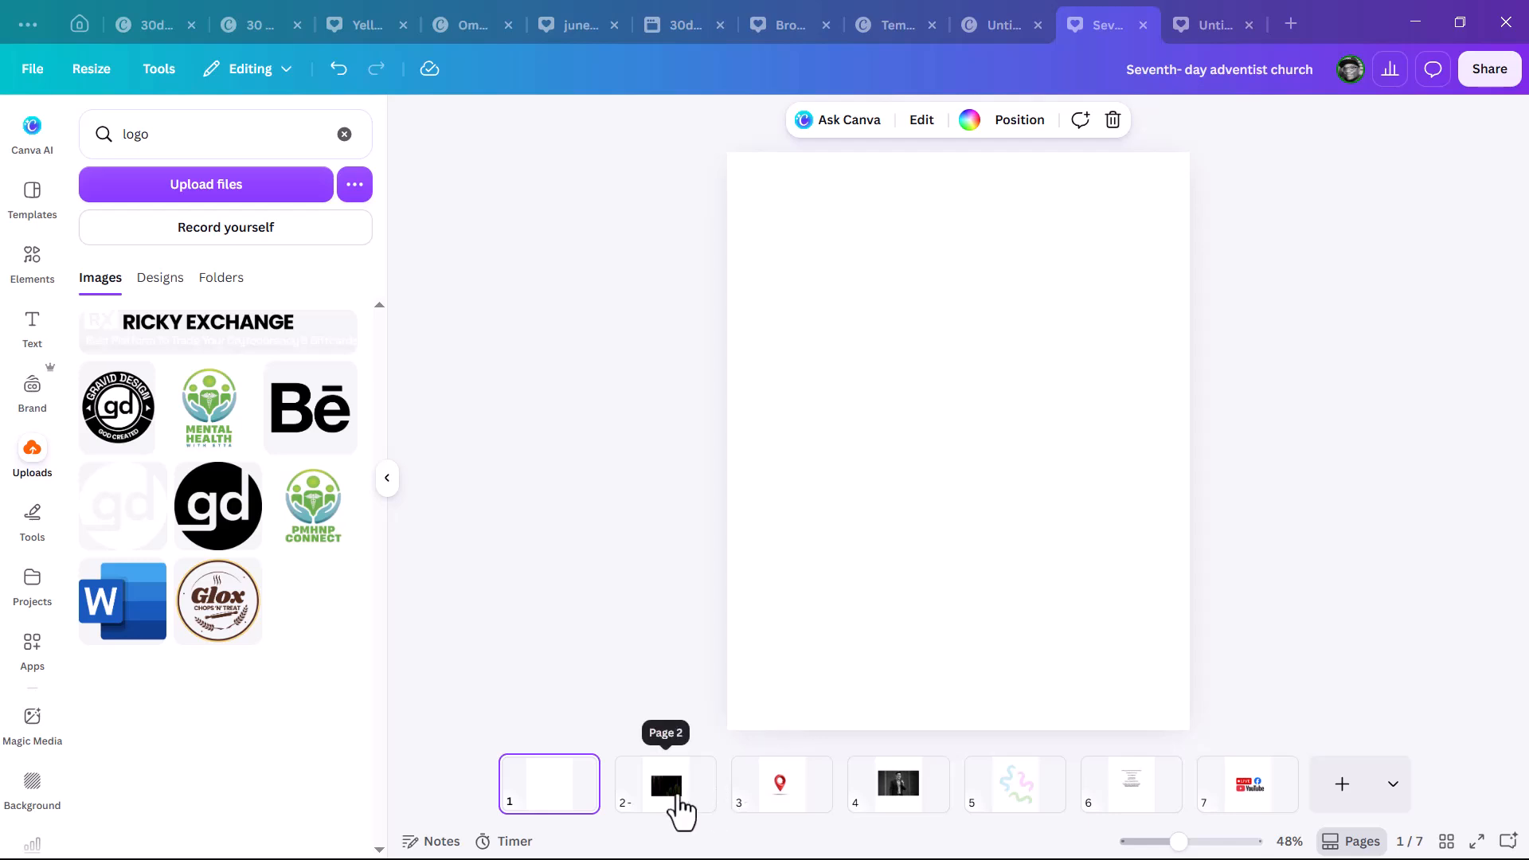
# - Move the dark light-streak image from page 2 onto page 1
pyautogui.click(658, 803)
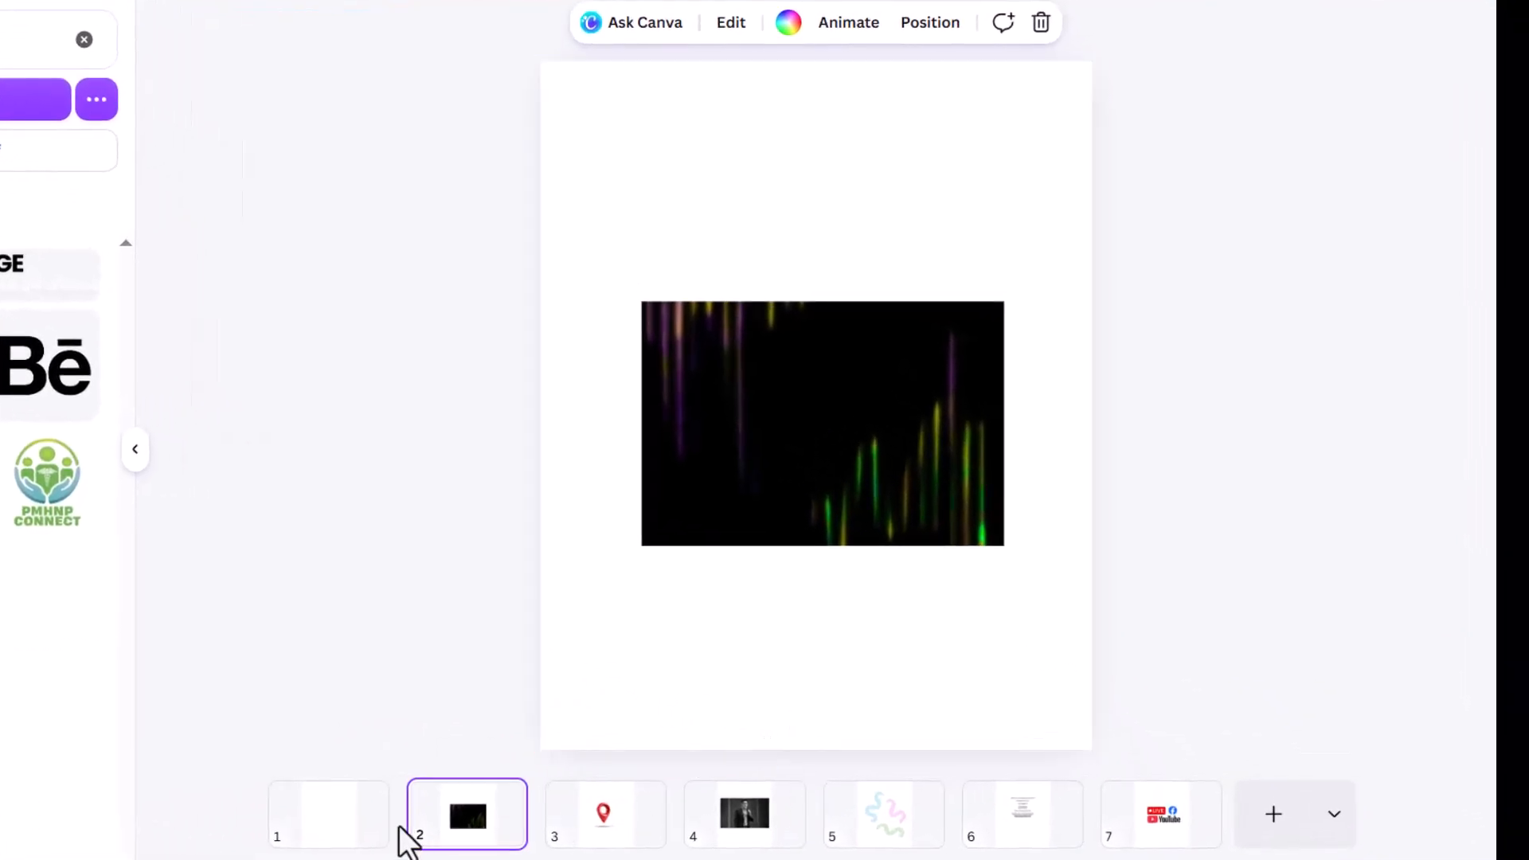
pyautogui.click(834, 509)
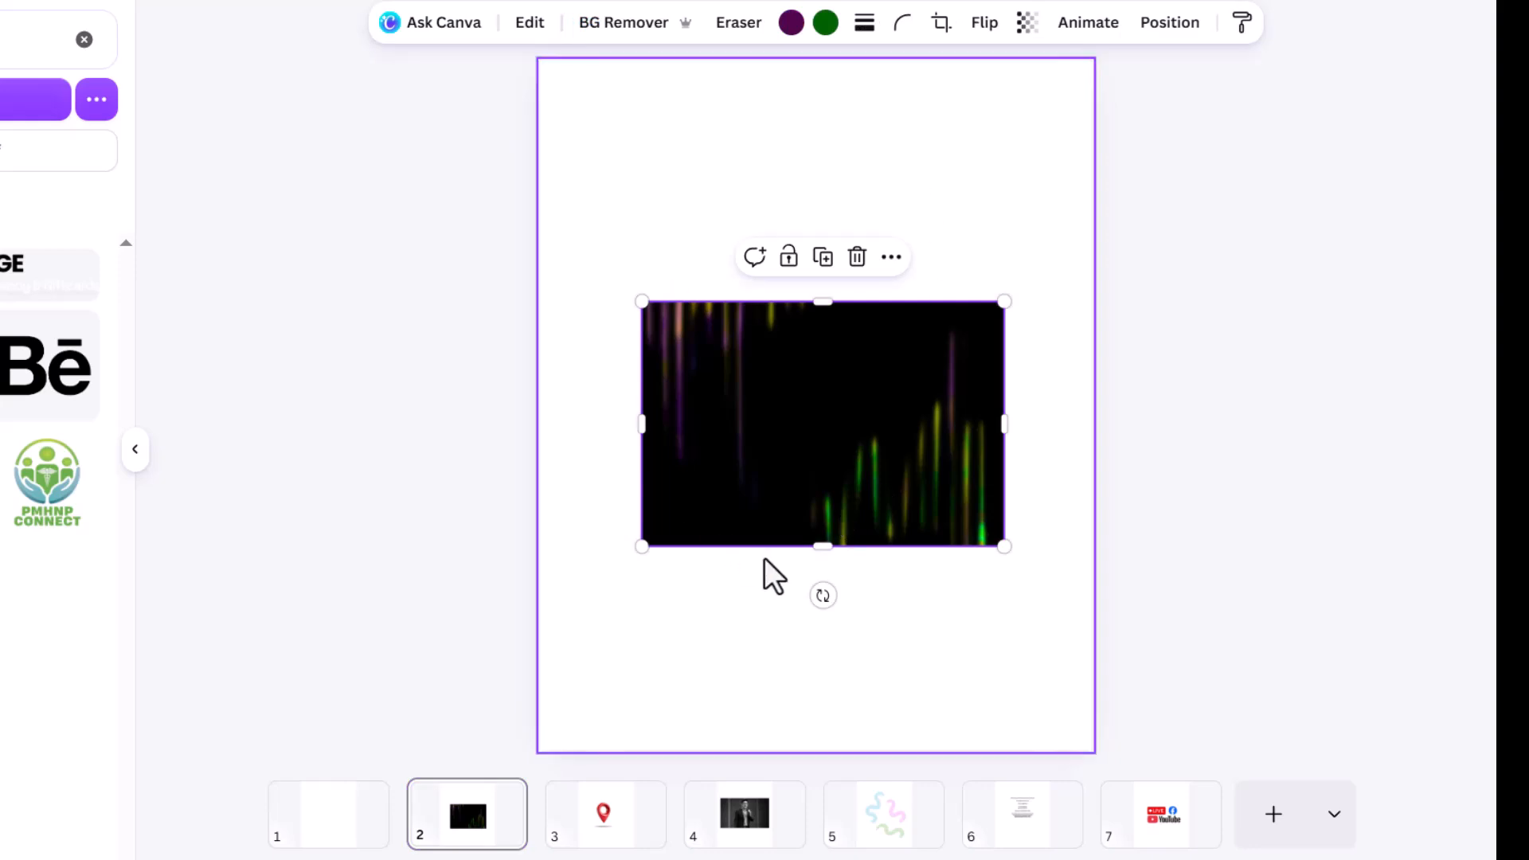
pyautogui.moveTo(878, 438); pyautogui.dragTo(814, 387)
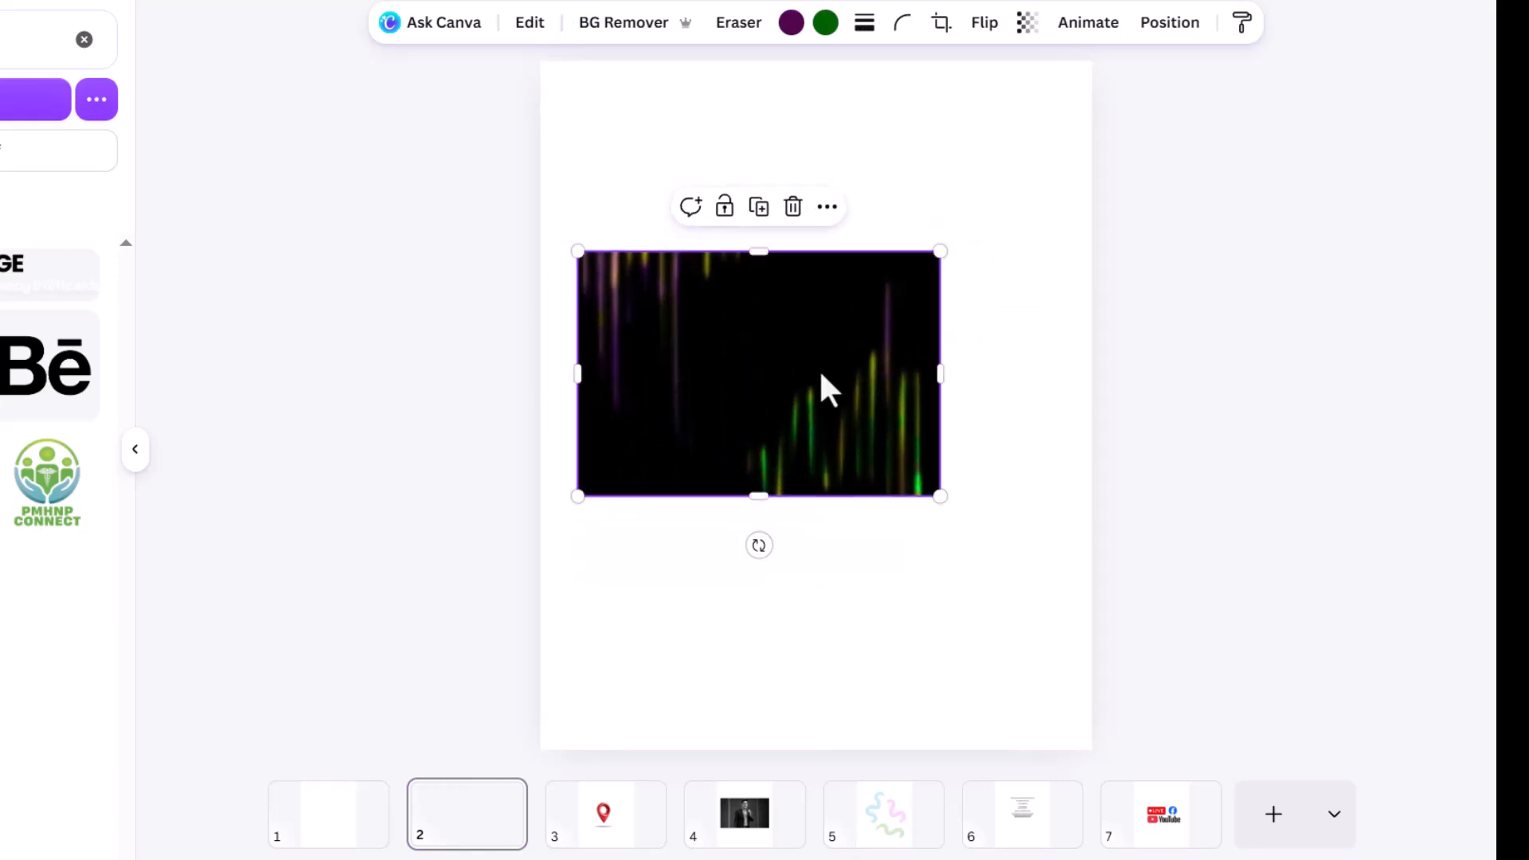
pyautogui.moveTo(880, 350); pyautogui.dragTo(358, 834)
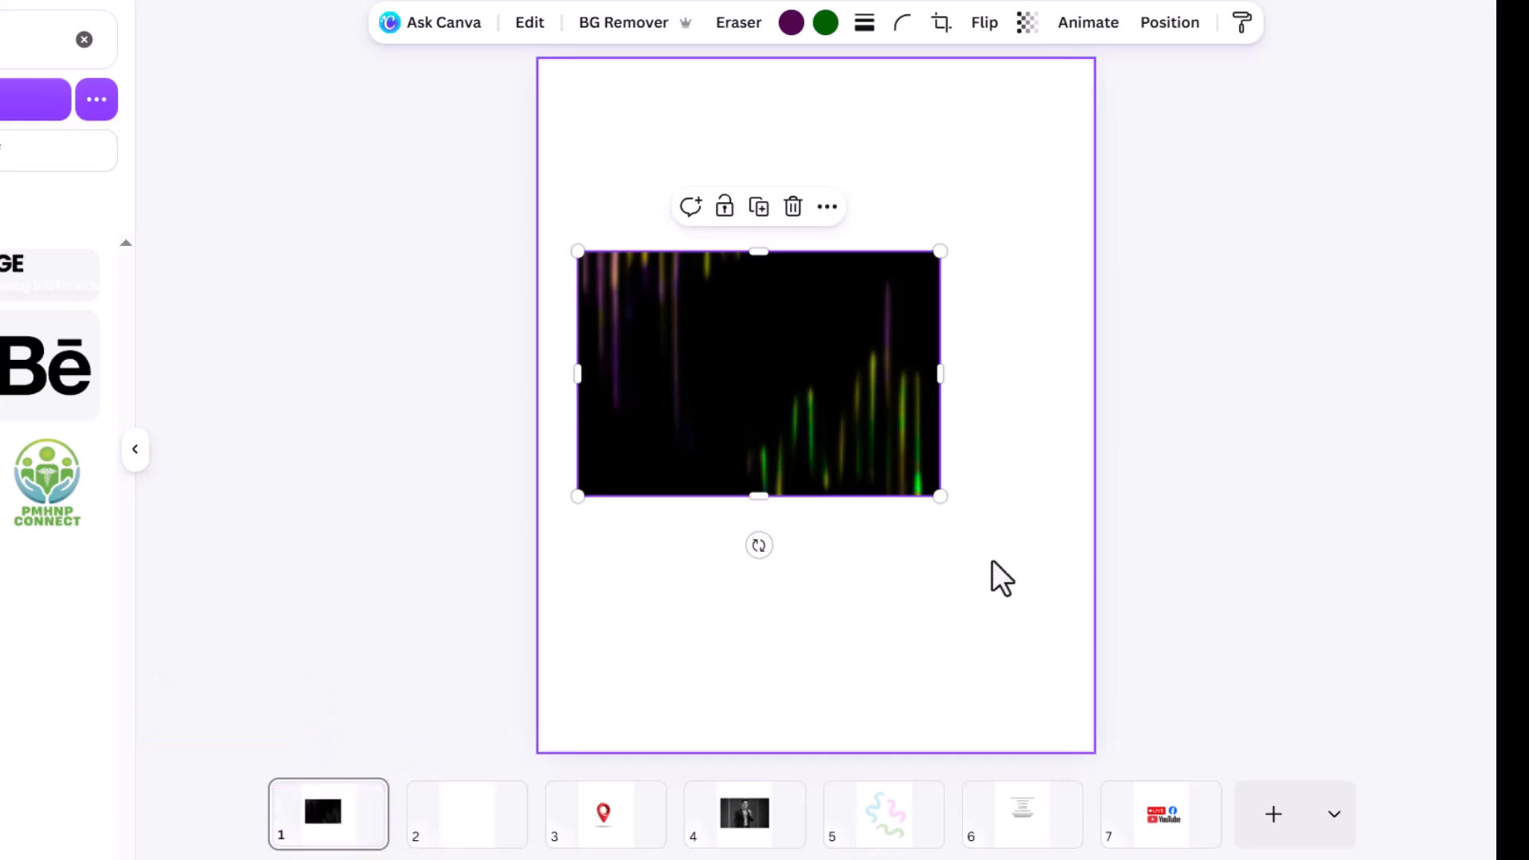
# - Enlarge and reposition the light-streak image so it covers all of page 1 as the background
pyautogui.moveTo(940, 496); pyautogui.dragTo(1261, 659)
pyautogui.moveTo(788, 530); pyautogui.dragTo(814, 553)
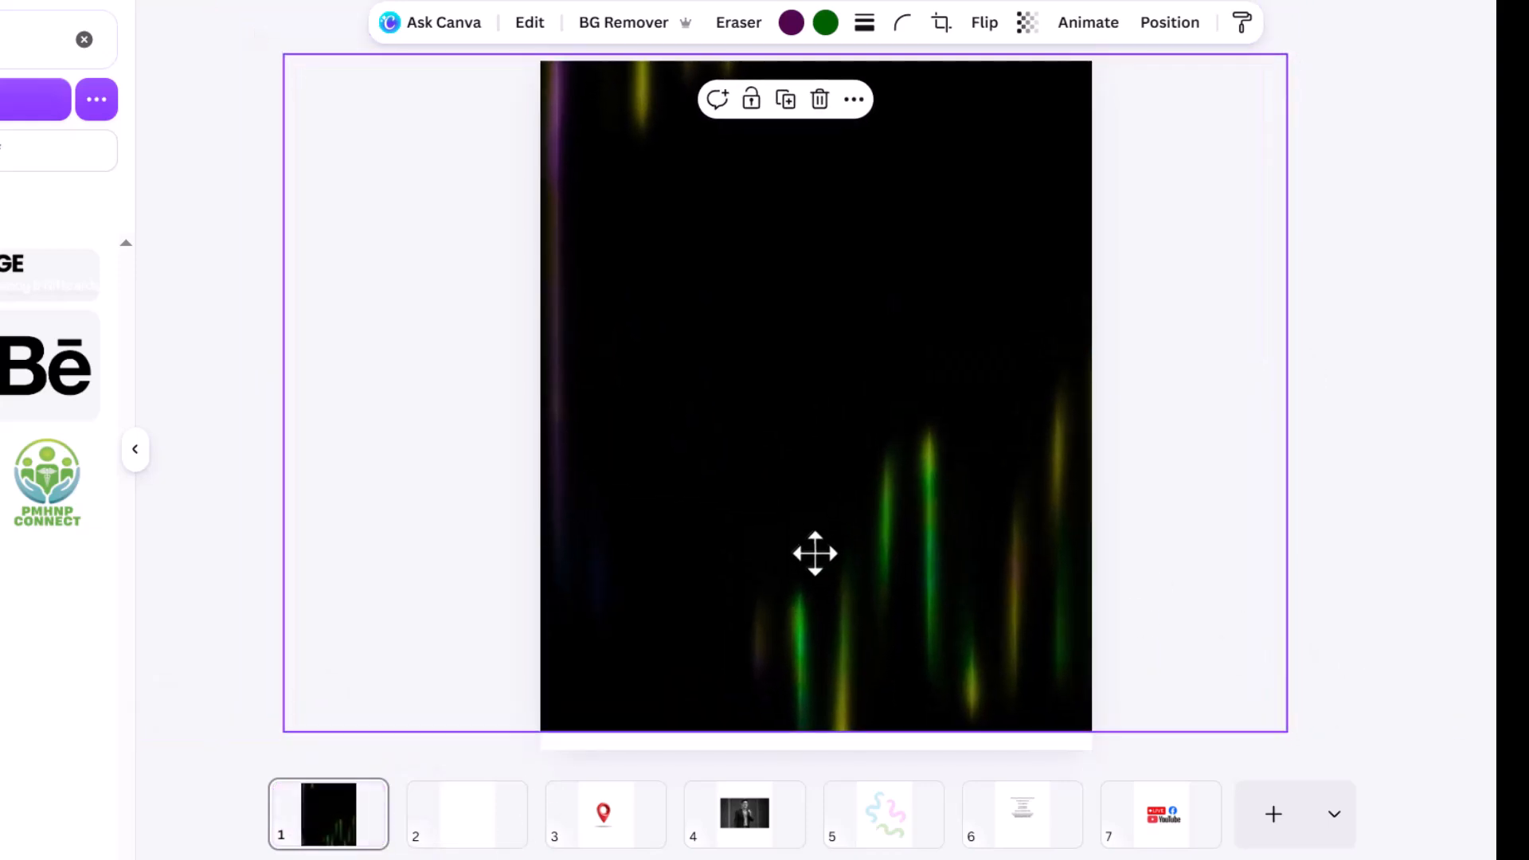
pyautogui.moveTo(1289, 726); pyautogui.dragTo(1329, 745)
pyautogui.moveTo(1211, 686); pyautogui.dragTo(1199, 671)
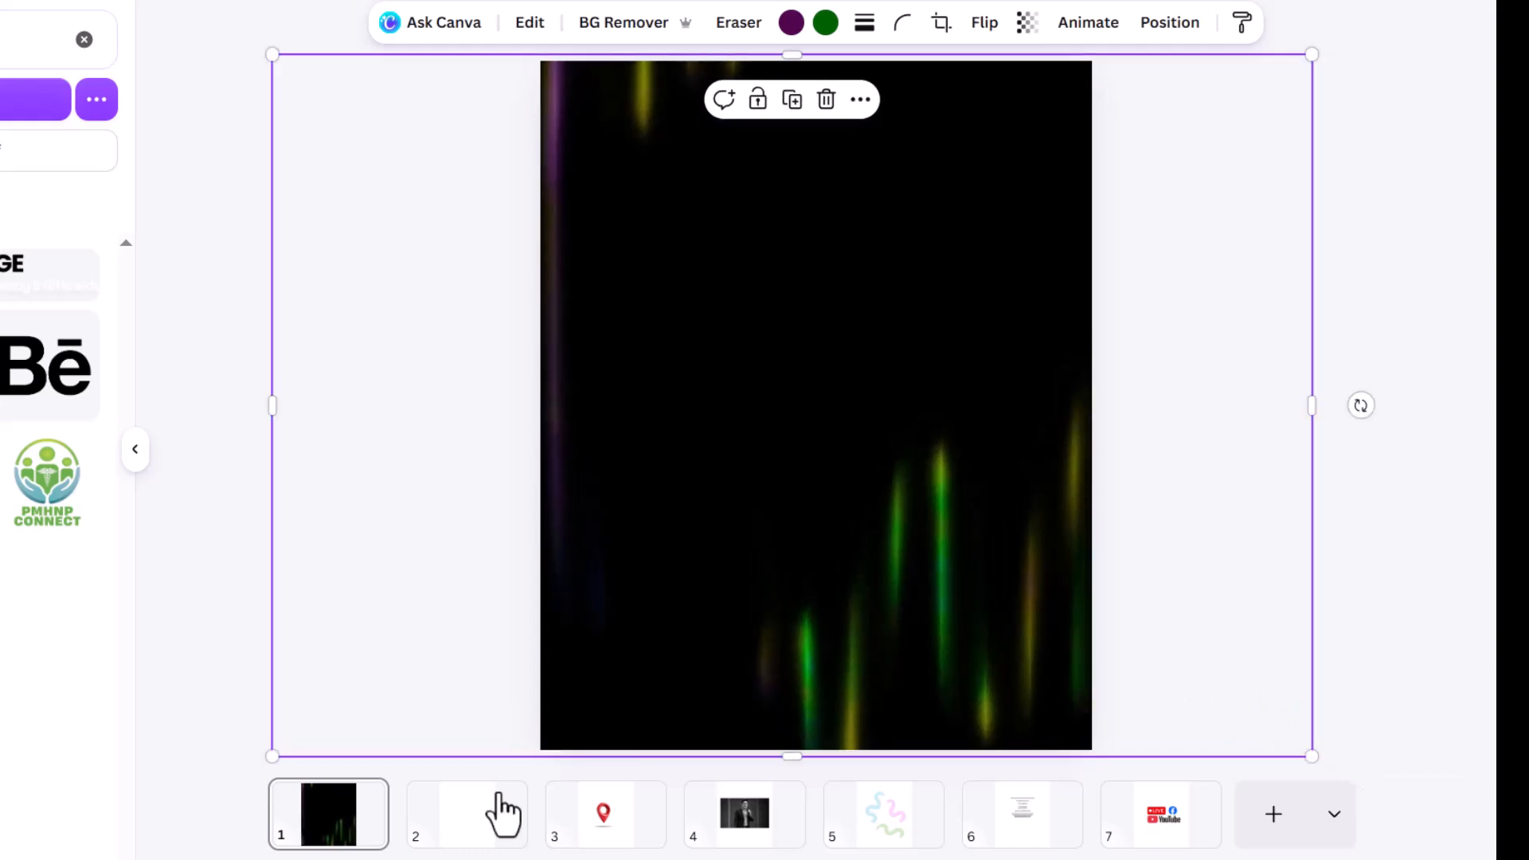
# - Move the speaker photo from page 4 onto page 1 and remove its background
pyautogui.click(726, 828)
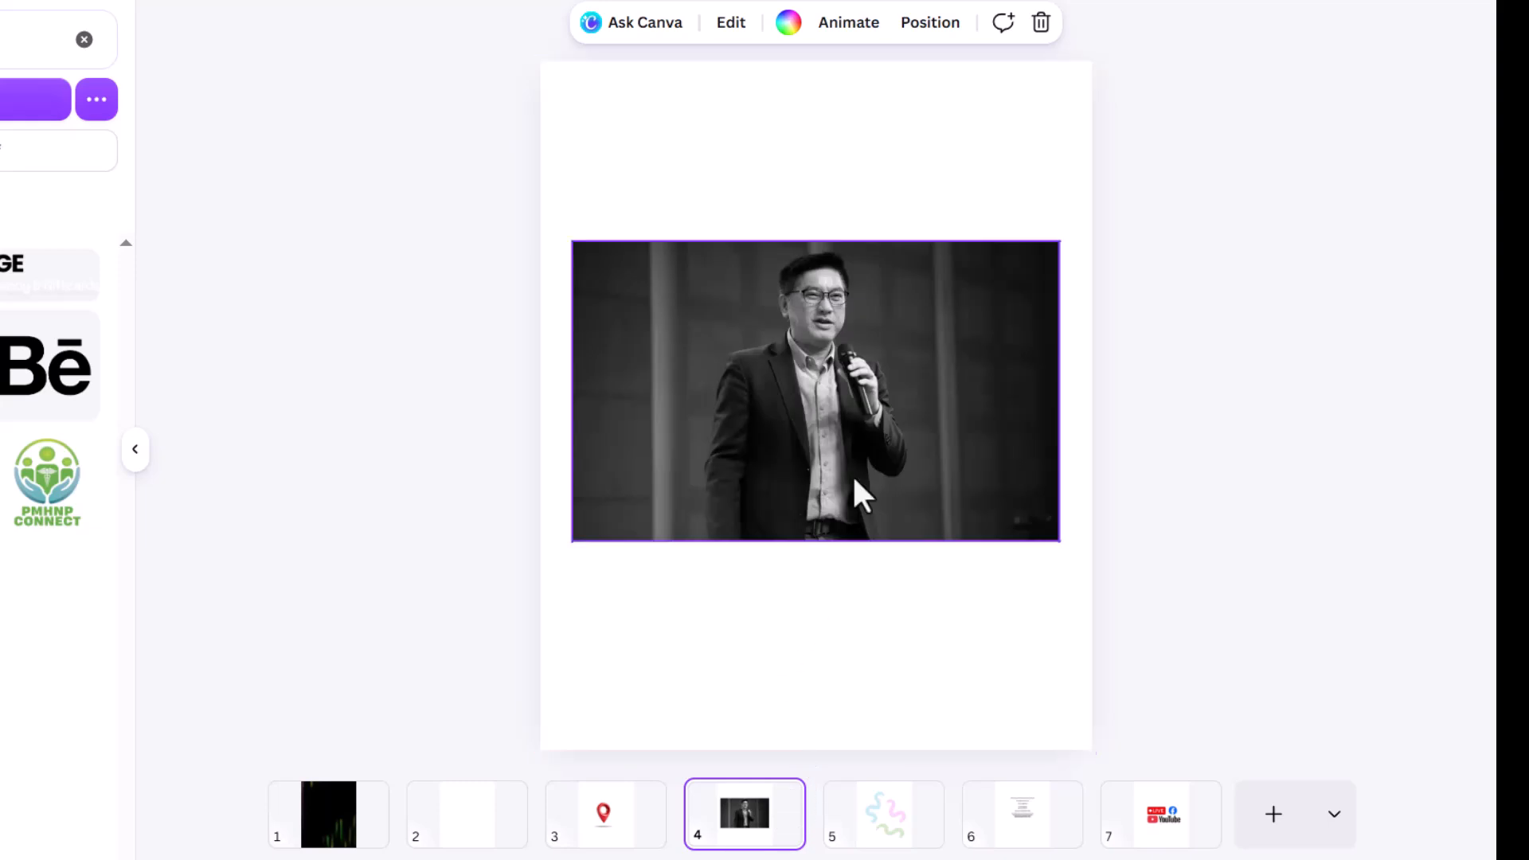
pyautogui.click(938, 403)
pyautogui.moveTo(938, 403); pyautogui.dragTo(330, 828)
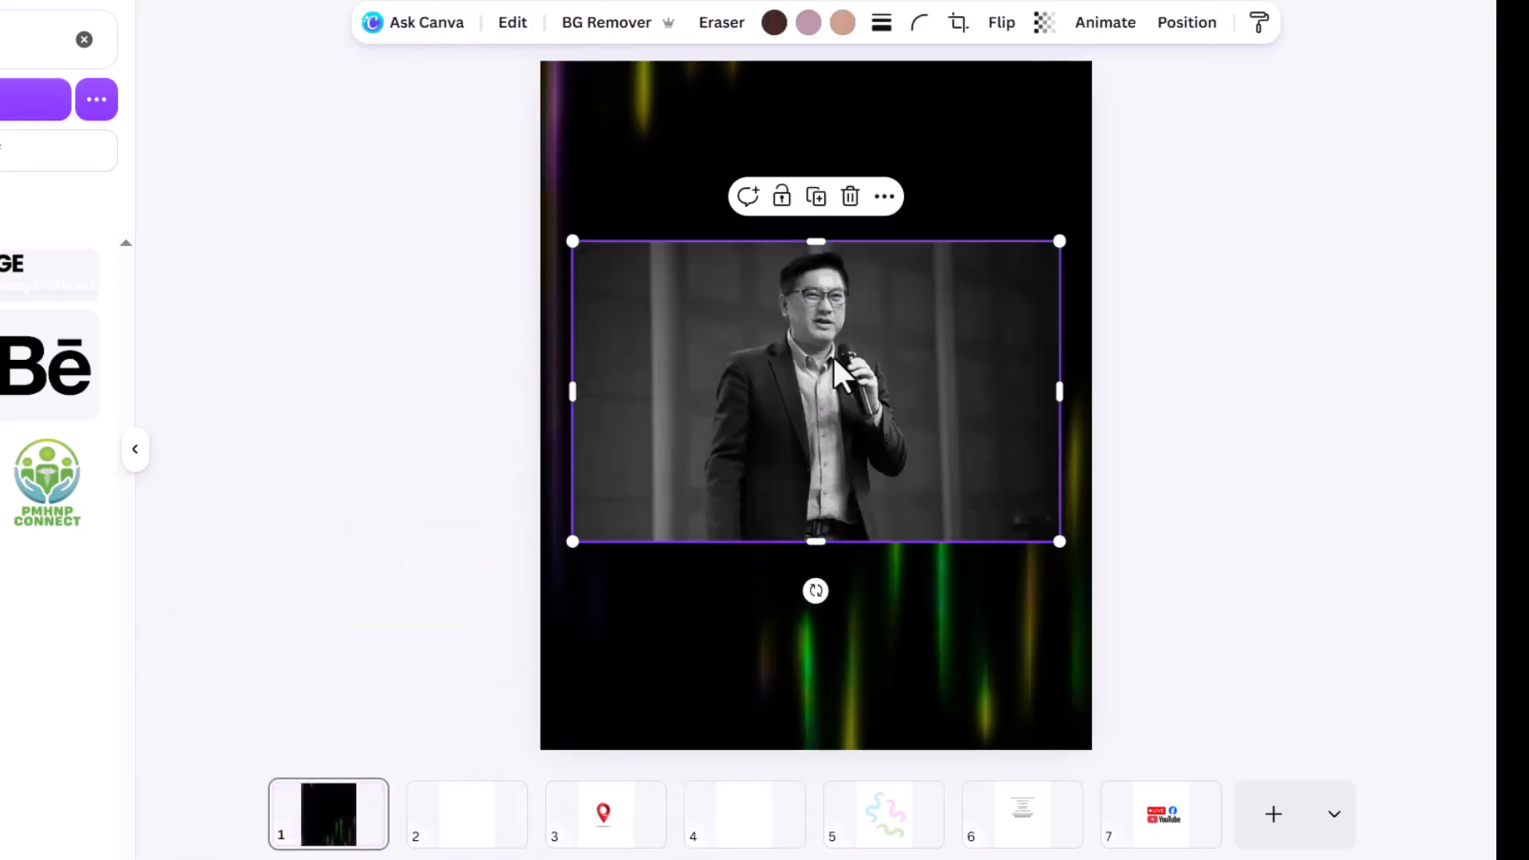
pyautogui.click(598, 24)
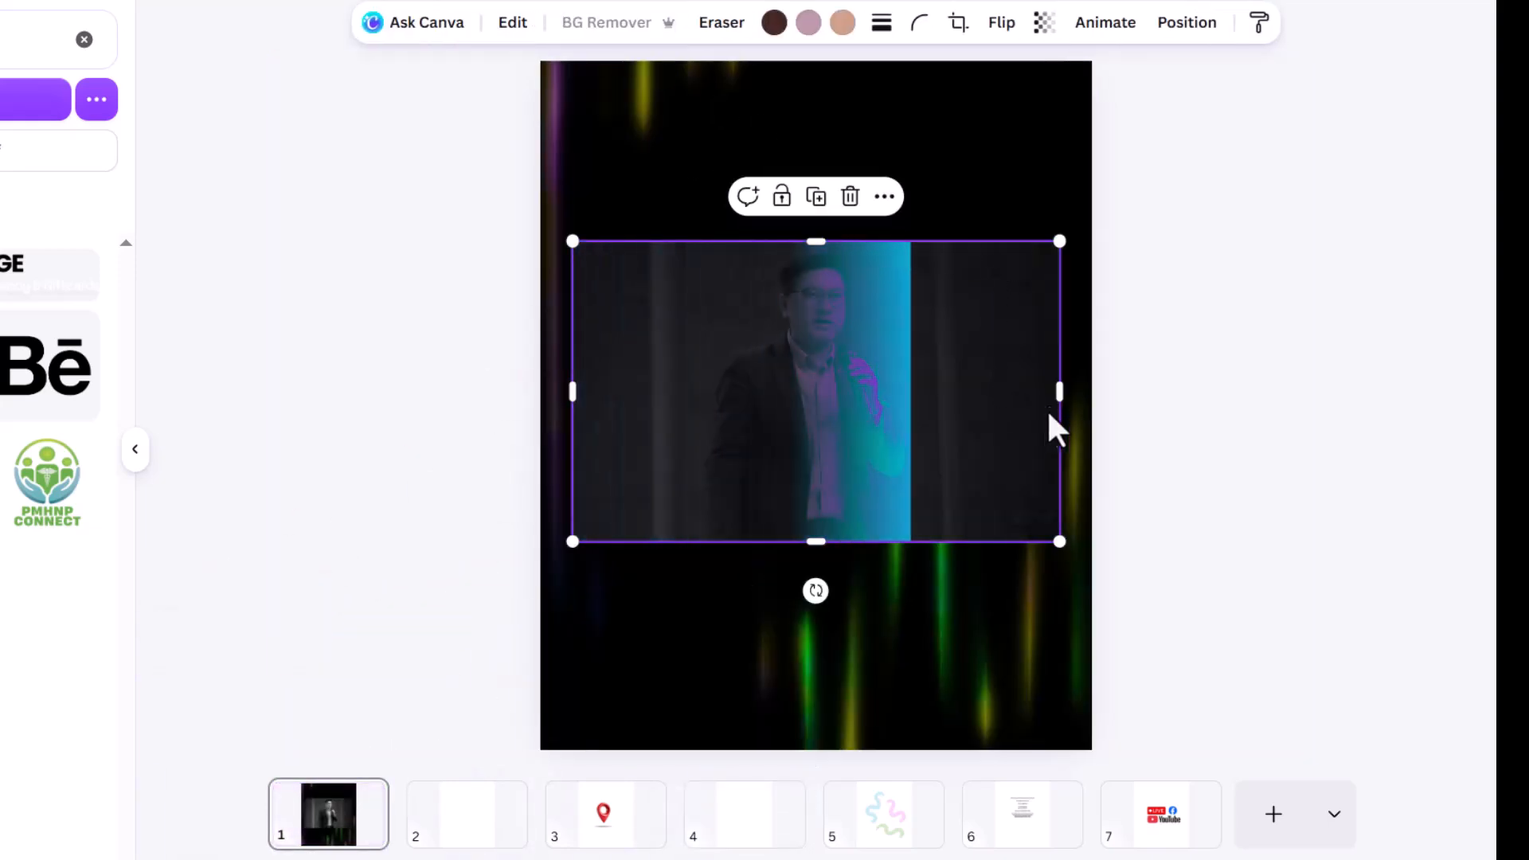
# - Move the pastel squiggle graphic from page 5 onto page 1, partly off the page's right edge
pyautogui.click(912, 828)
pyautogui.click(826, 389)
pyautogui.moveTo(927, 347)
pyautogui.mouseDown()
pyautogui.moveTo(901, 391)
pyautogui.moveTo(341, 757)
pyautogui.moveTo(343, 844)
pyautogui.mouseUp()
pyautogui.moveTo(893, 379); pyautogui.dragTo(1221, 327)
# - Enlarge the speaker cutout and place it in the lower right corner of page 1
pyautogui.click(880, 402)
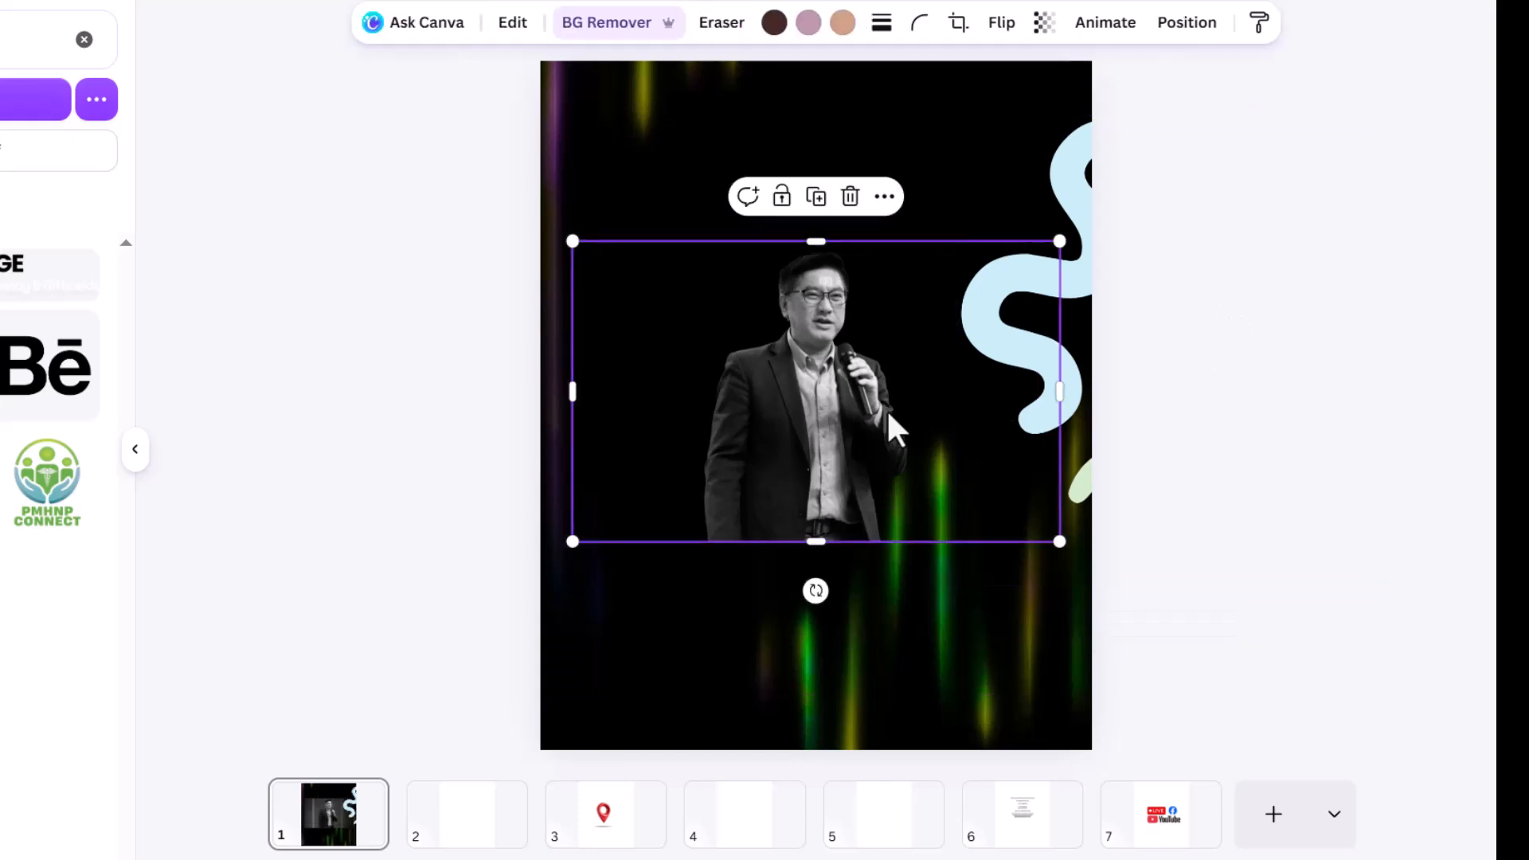
pyautogui.moveTo(996, 389); pyautogui.dragTo(946, 395)
pyautogui.moveTo(947, 544); pyautogui.dragTo(1221, 632)
pyautogui.moveTo(917, 526)
pyautogui.mouseDown()
pyautogui.moveTo(955, 587)
pyautogui.moveTo(932, 590)
pyautogui.mouseUp()
# - Enlarge and rotate the squiggle graphic, placing it over the speaker at the page's lower right corner
pyautogui.click(1082, 293)
pyautogui.moveTo(1082, 294); pyautogui.dragTo(1111, 475)
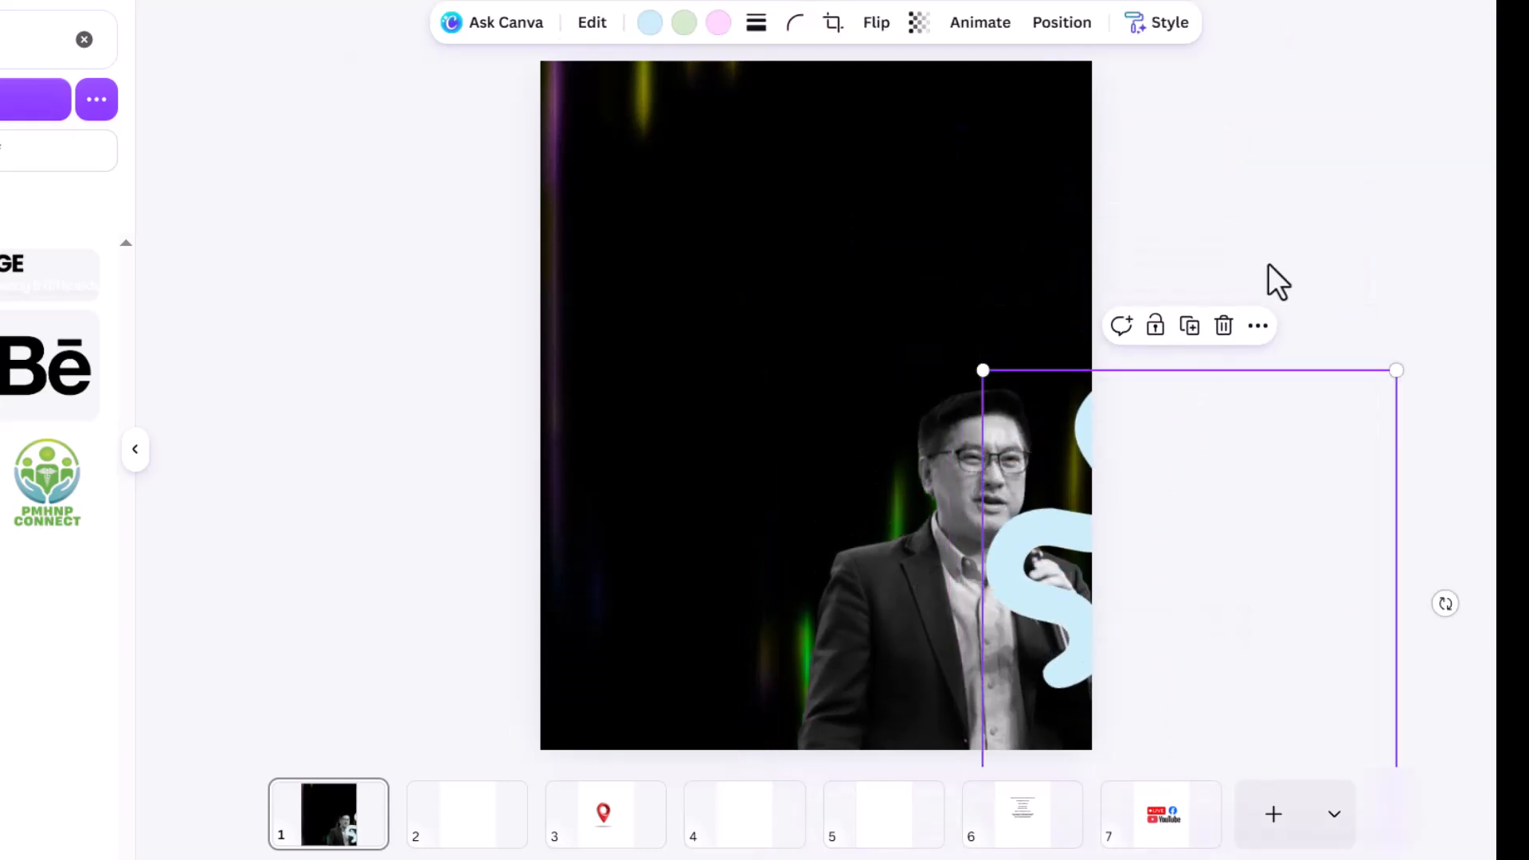
pyautogui.moveTo(1401, 368)
pyautogui.mouseDown()
pyautogui.moveTo(1484, 273)
pyautogui.moveTo(1486, 236)
pyautogui.mouseUp()
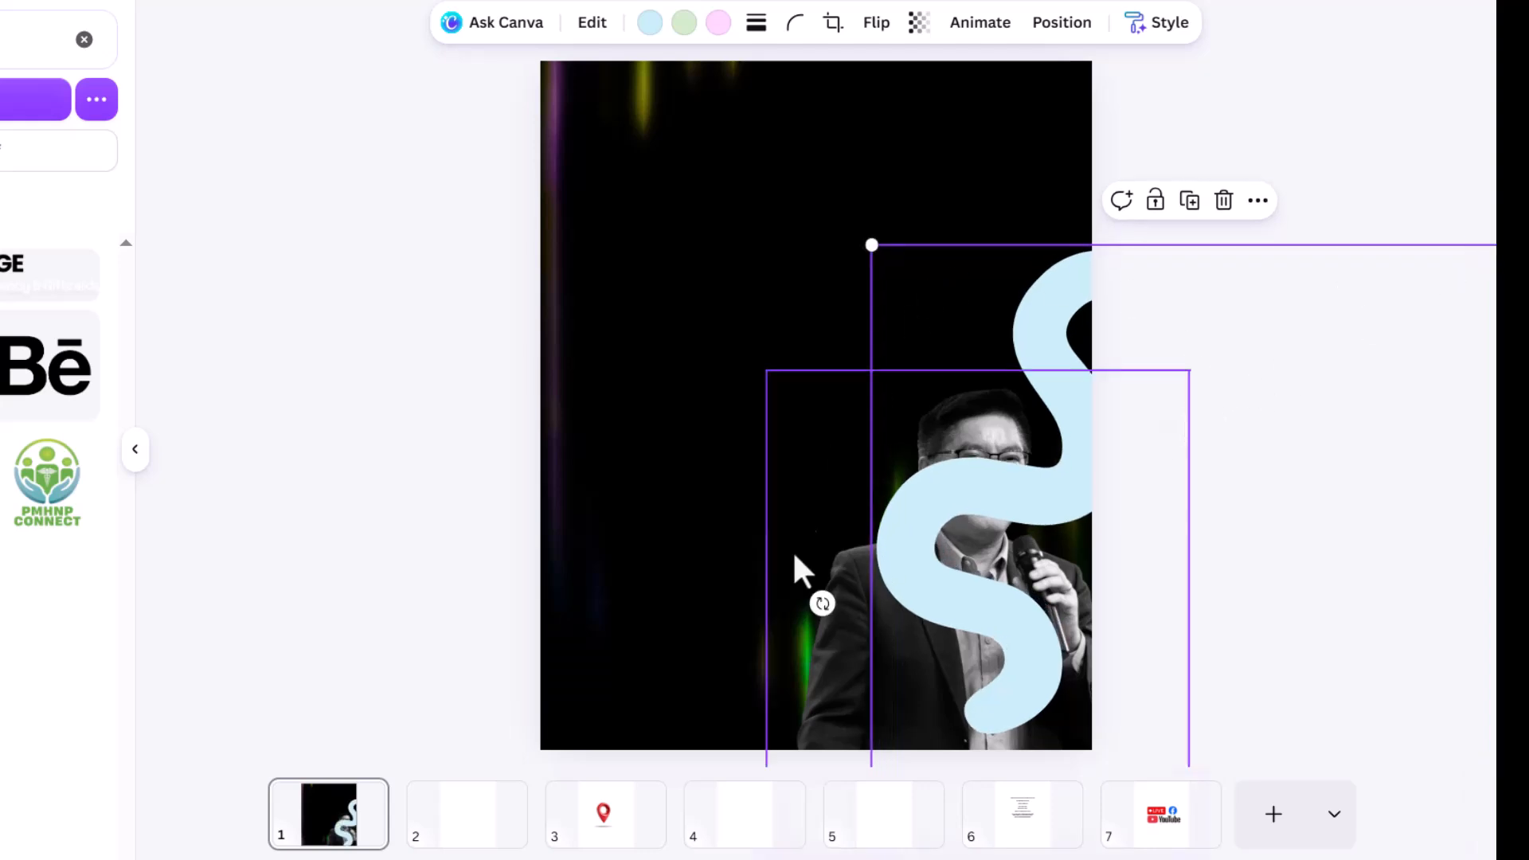
pyautogui.moveTo(821, 603)
pyautogui.mouseDown()
pyautogui.moveTo(1073, 683)
pyautogui.moveTo(1035, 654)
pyautogui.mouseUp()
pyautogui.moveTo(1181, 553)
pyautogui.mouseDown()
pyautogui.moveTo(1330, 467)
pyautogui.moveTo(1232, 635)
pyautogui.moveTo(1247, 712)
pyautogui.mouseUp()
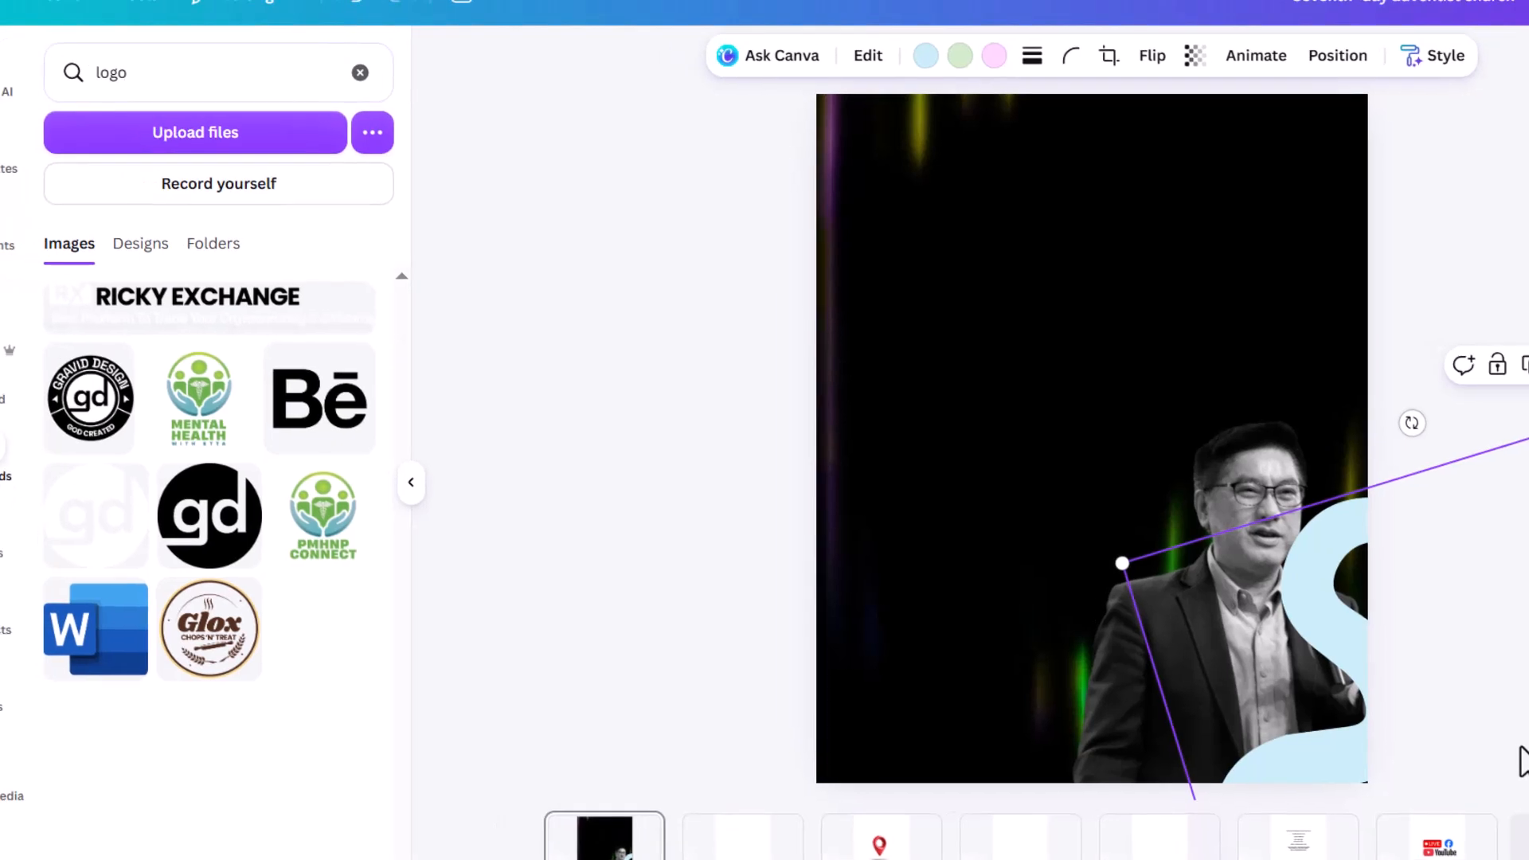
# - Reorder the layers so the squiggle graphic sits directly behind the speaker cutout
pyautogui.click(1330, 63)
pyautogui.click(303, 110)
pyautogui.moveTo(277, 259); pyautogui.dragTo(280, 341)
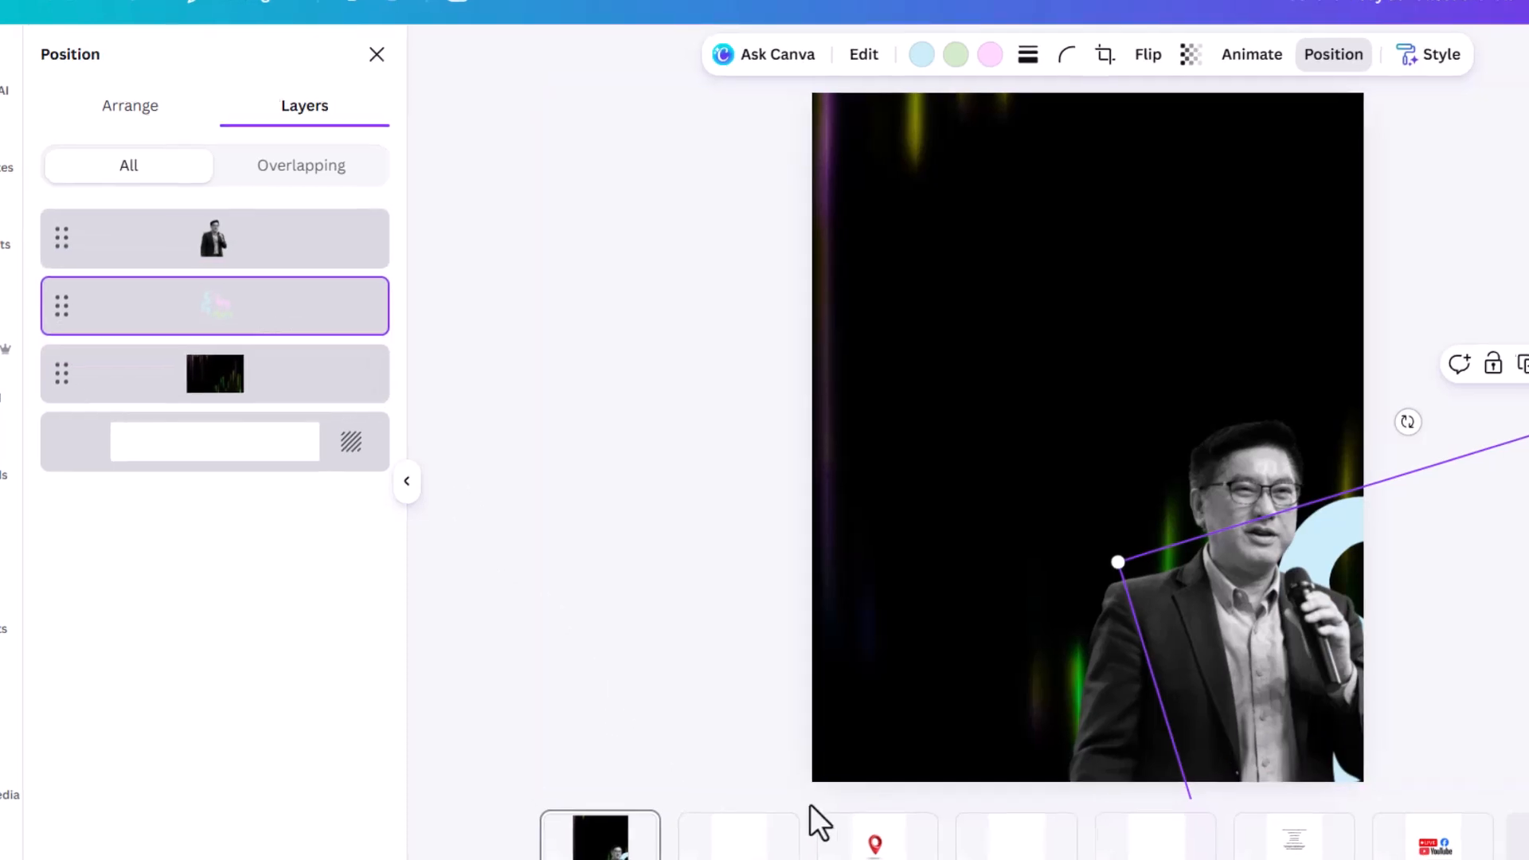
# - Move the red location pin group from page 3 onto page 1
pyautogui.click(1151, 856)
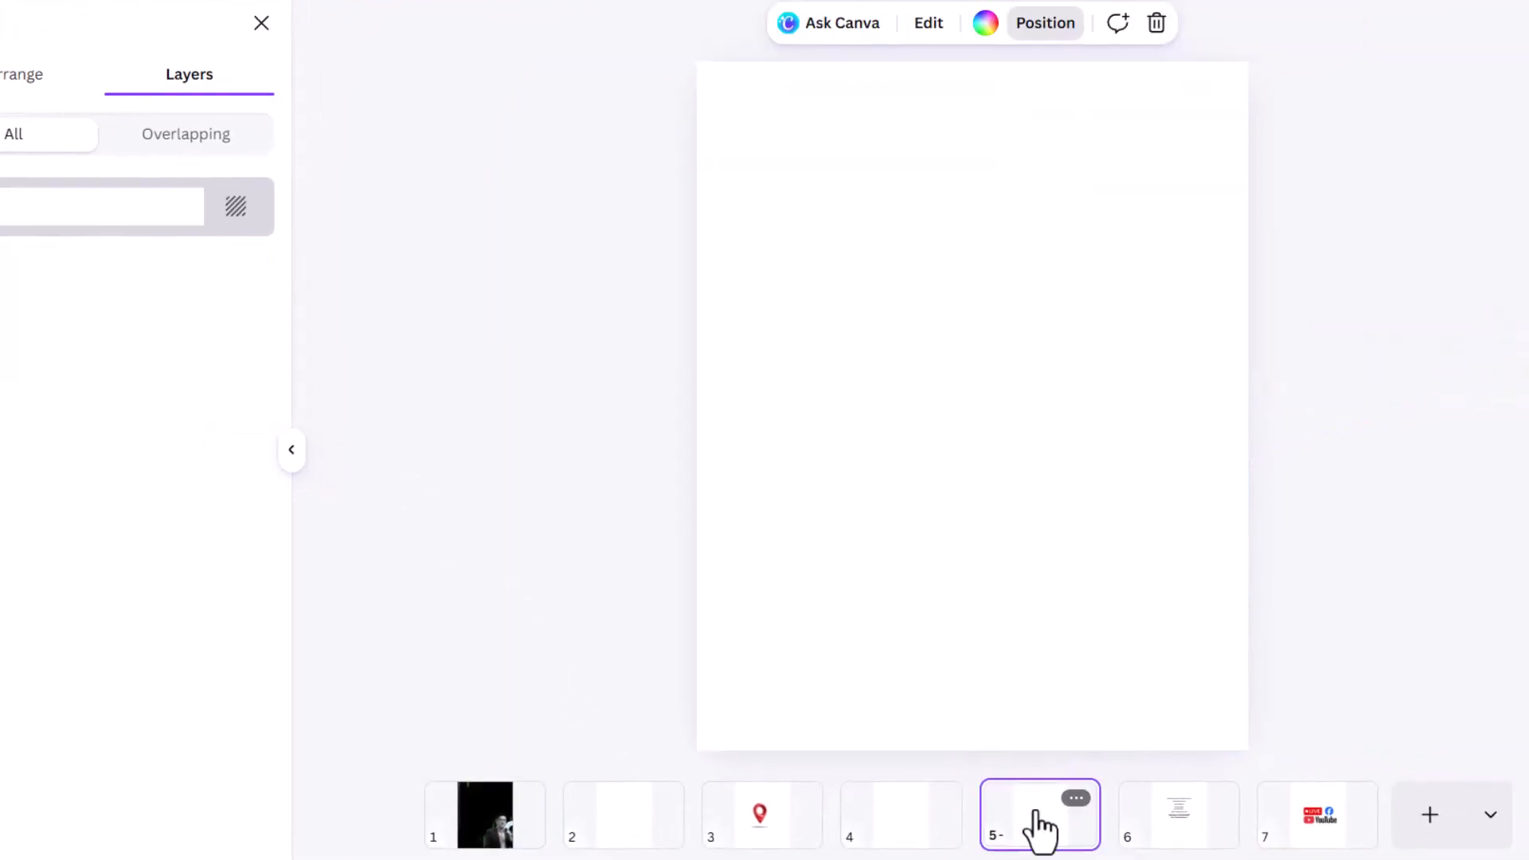
pyautogui.click(921, 828)
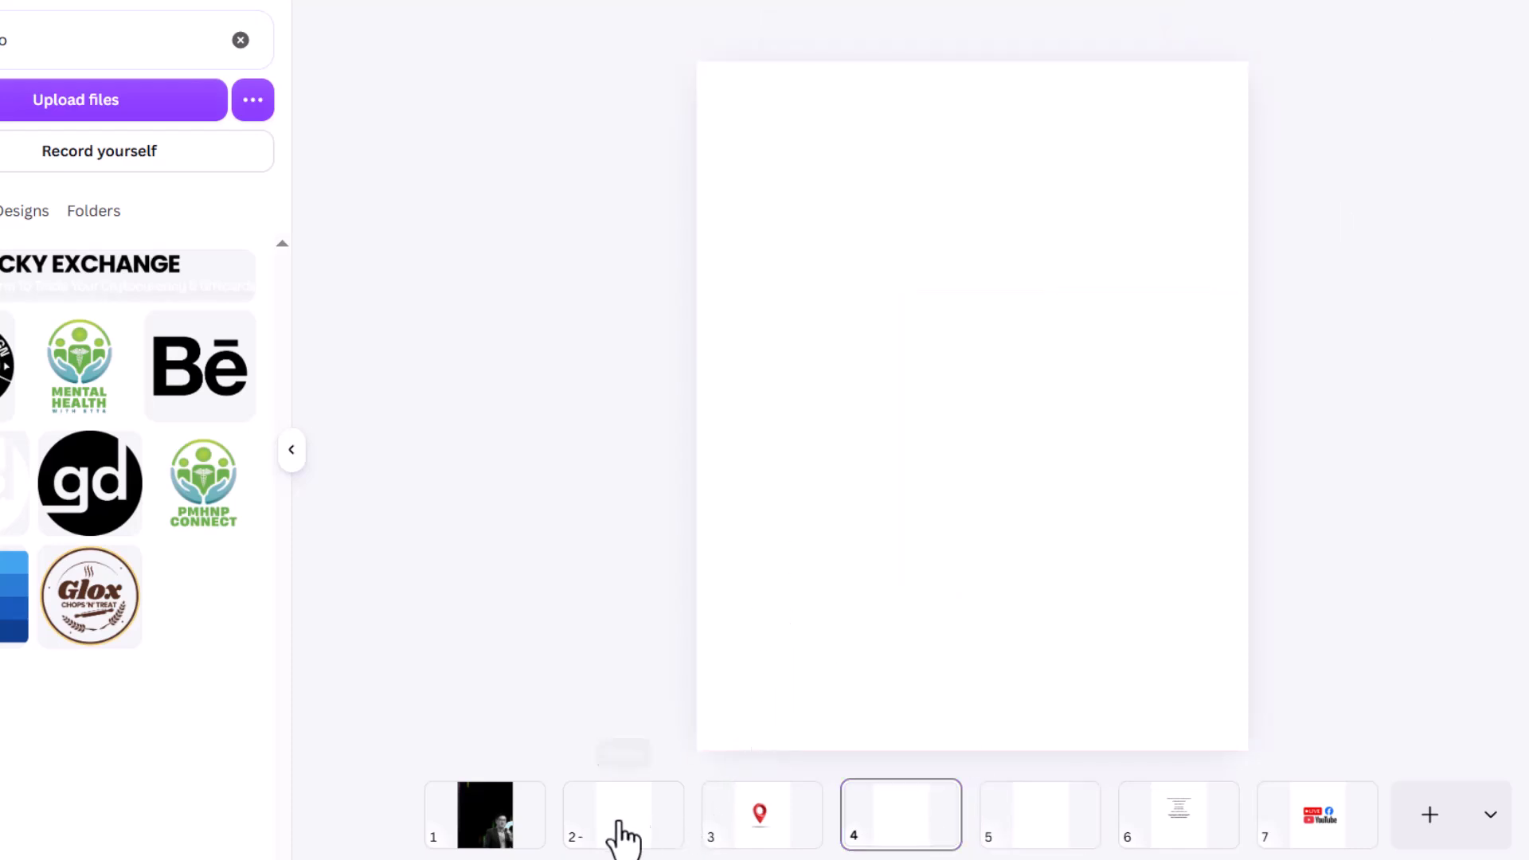
pyautogui.click(734, 832)
pyautogui.click(881, 557)
pyautogui.moveTo(881, 557); pyautogui.dragTo(487, 828)
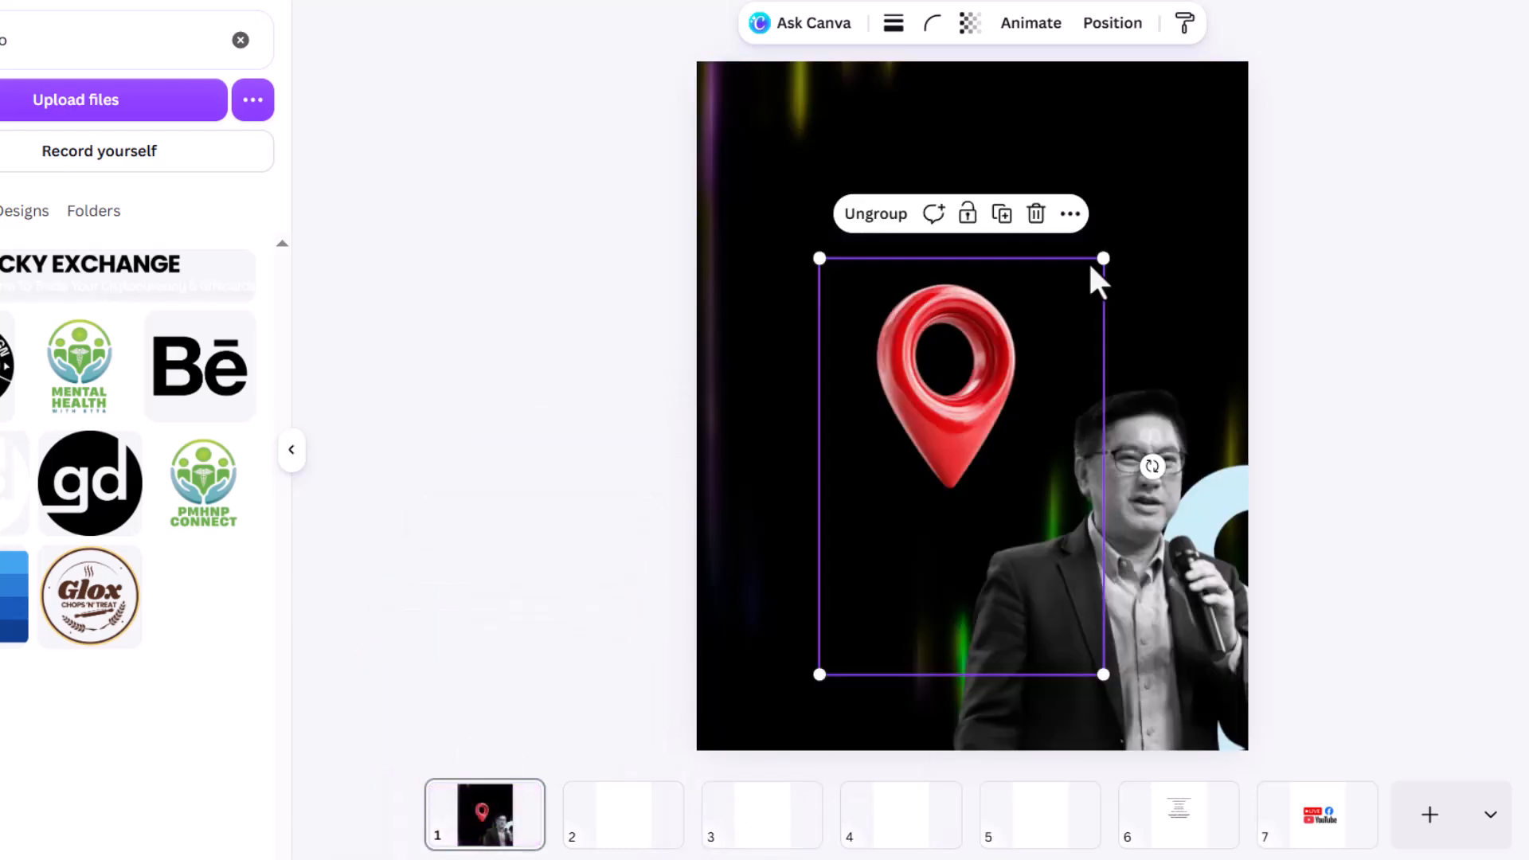
# - Shrink the location pin group and place it in the lower left area of the flyer, beside the speaker
pyautogui.moveTo(1100, 257); pyautogui.dragTo(979, 501)
pyautogui.moveTo(907, 584); pyautogui.dragTo(878, 631)
pyautogui.moveTo(922, 541); pyautogui.dragTo(889, 604)
pyautogui.moveTo(836, 655); pyautogui.dragTo(833, 657)
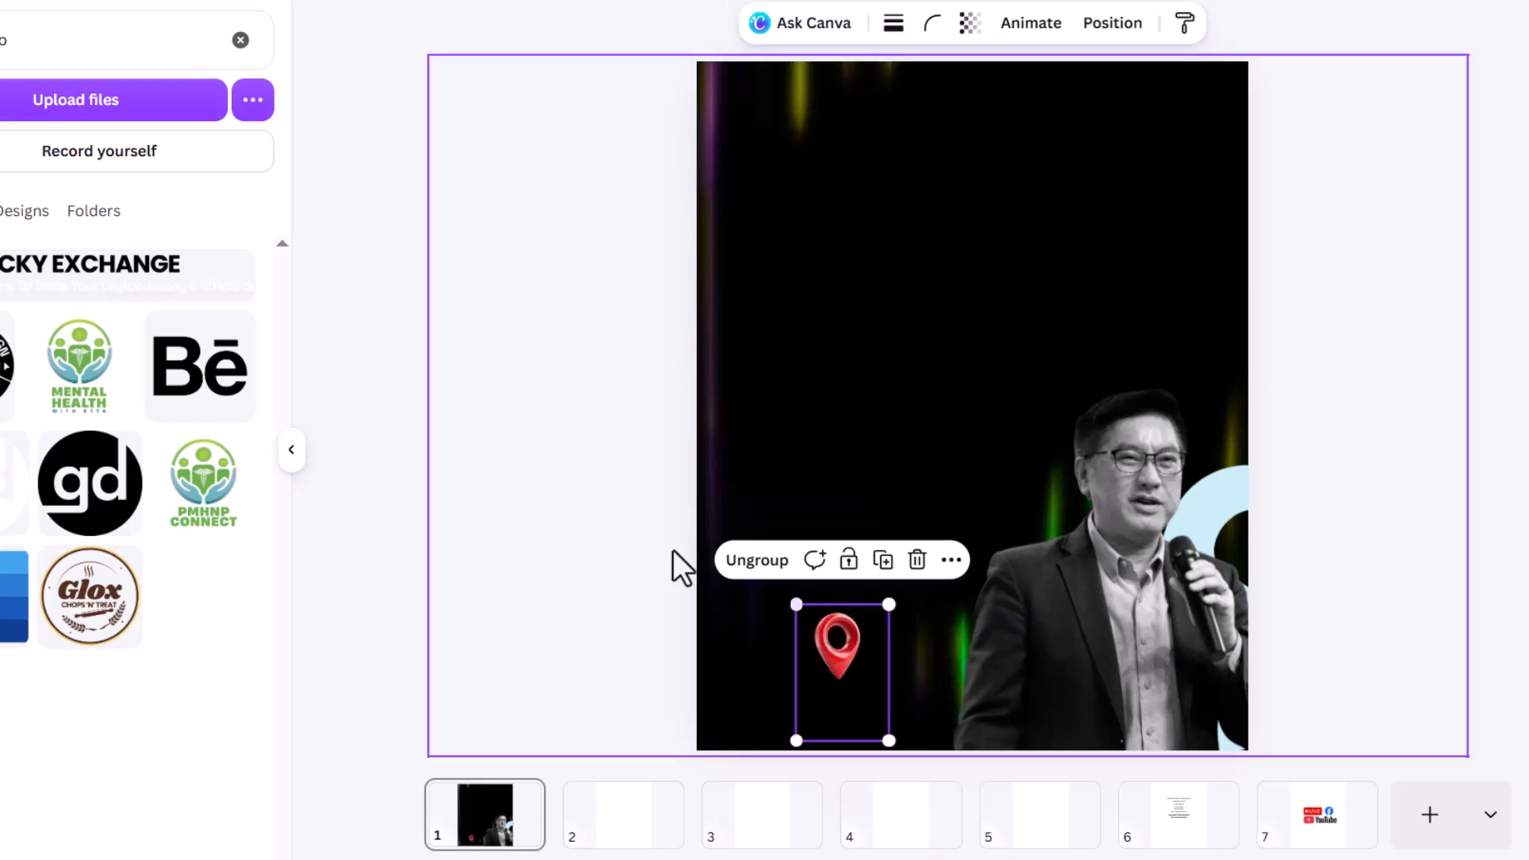
# - Add a rectangle, stretch it into a wide, shallow bar and place it across the flyer's lower part
pyautogui.press('r')
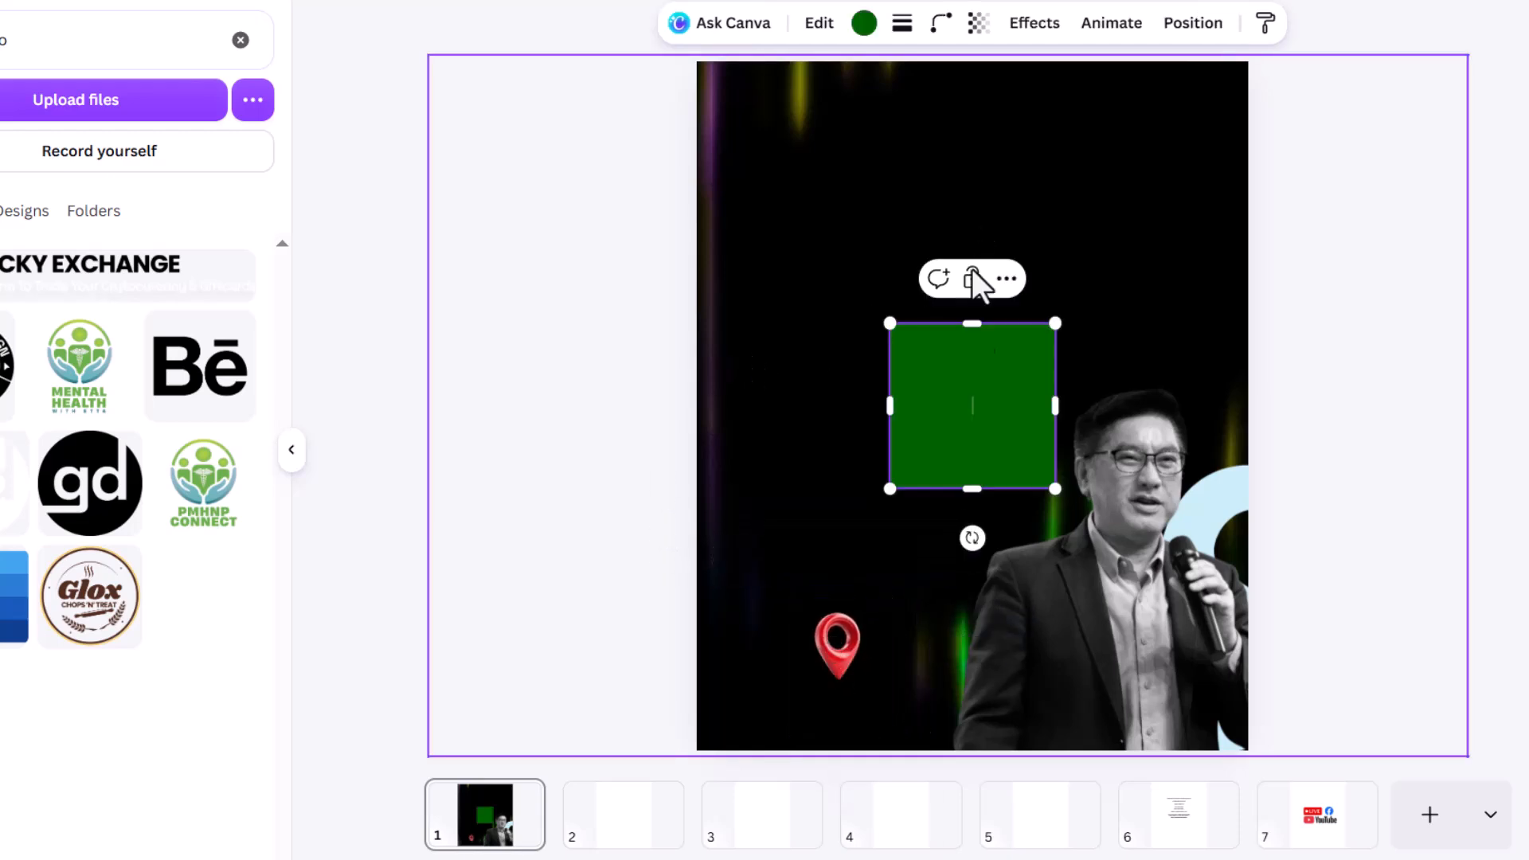
pyautogui.moveTo(979, 323); pyautogui.dragTo(979, 370)
pyautogui.moveTo(1056, 405); pyautogui.dragTo(1050, 633)
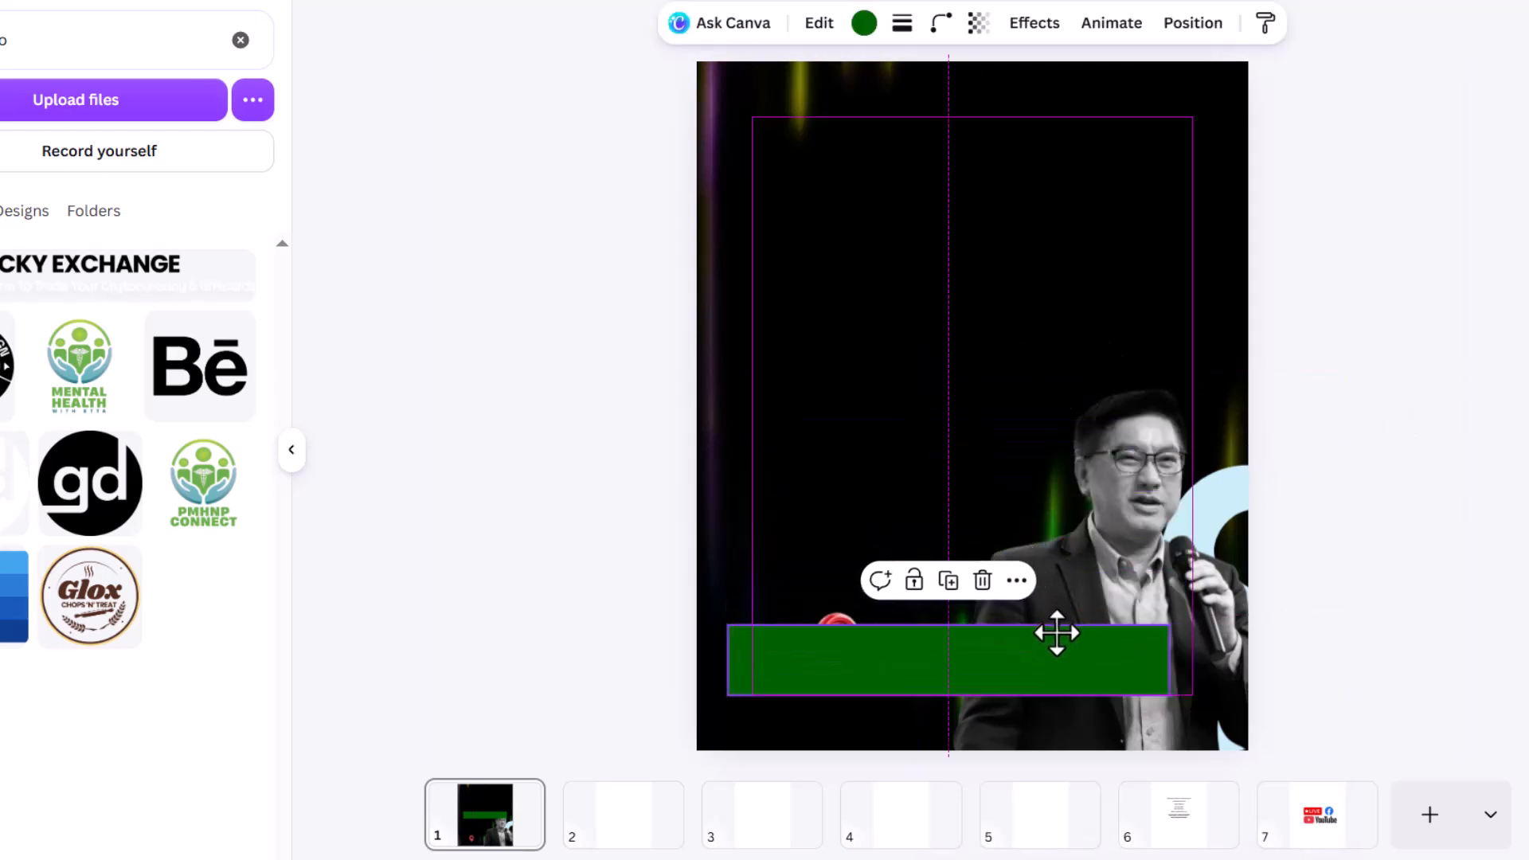
# - Fill the bar with white and align it between the page's side margins
pyautogui.click(864, 22)
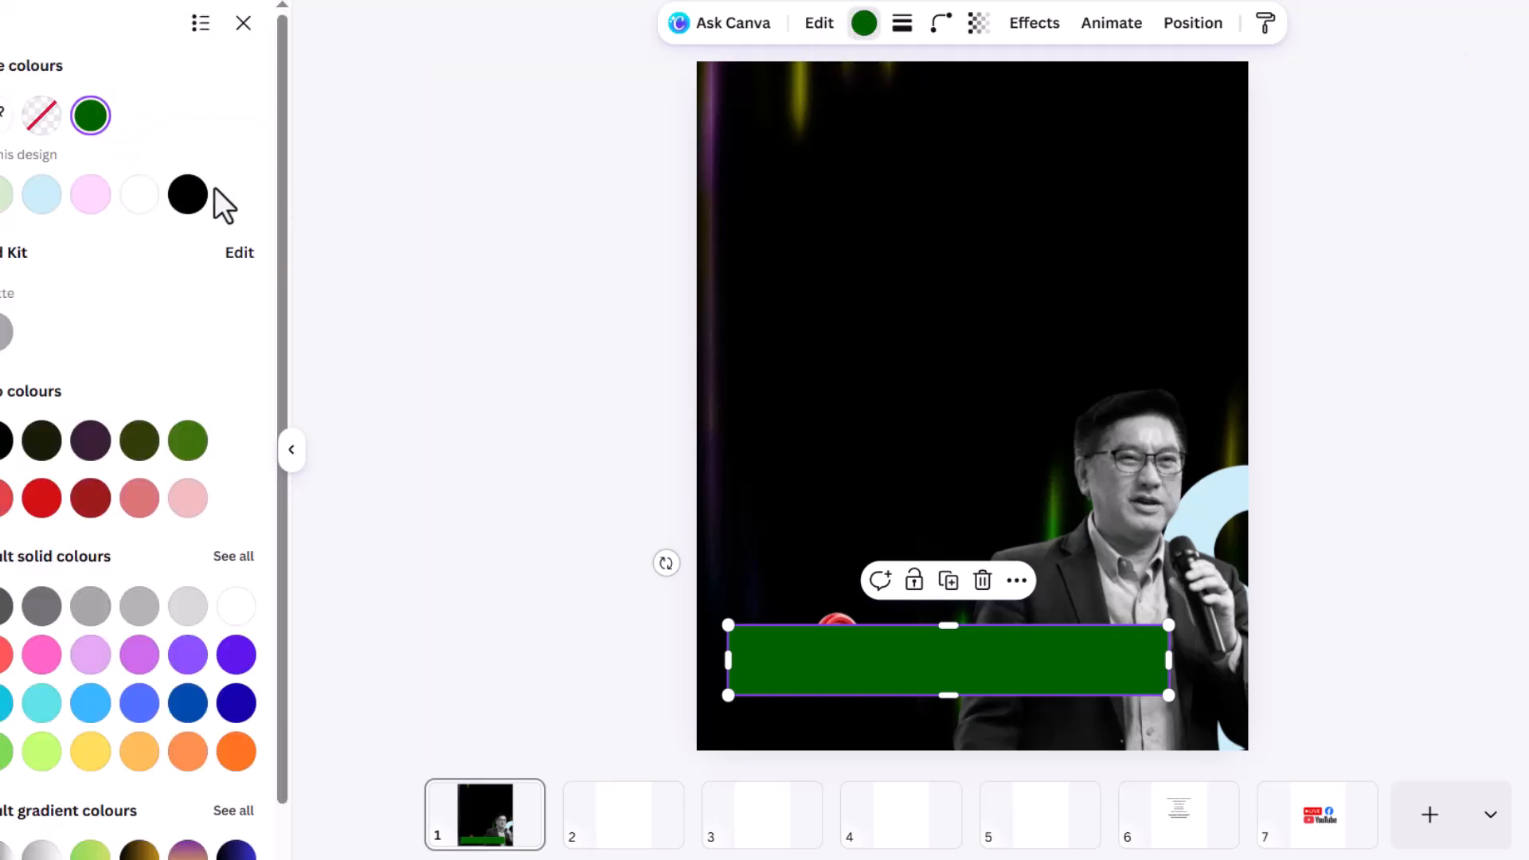
pyautogui.click(139, 194)
pyautogui.moveTo(1010, 676); pyautogui.dragTo(1060, 674)
pyautogui.click(1393, 508)
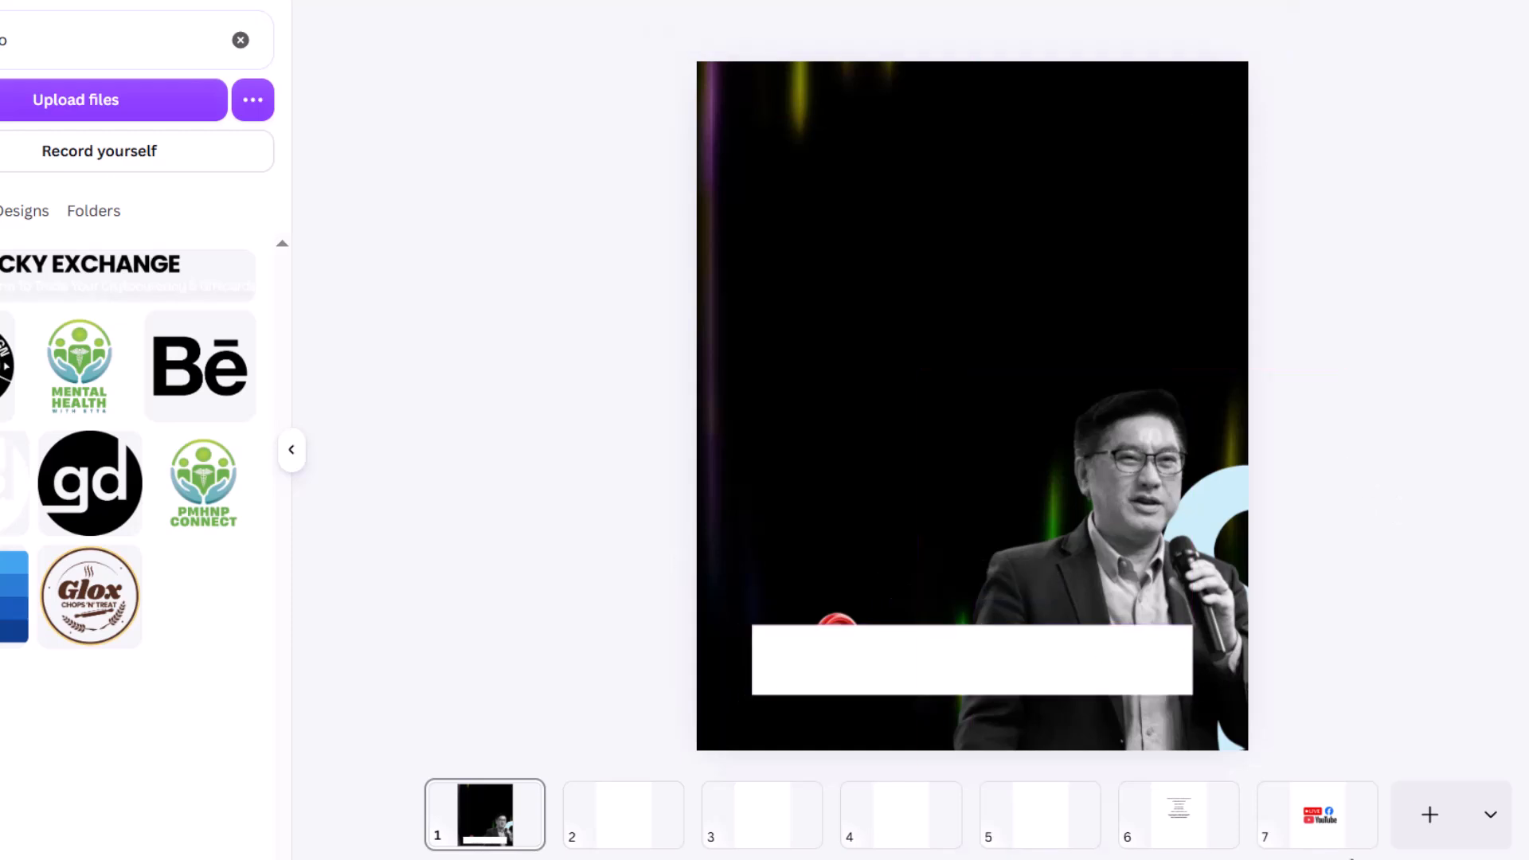
# - Move the event text block from page 6 onto page 1 and colour it white
pyautogui.click(1144, 834)
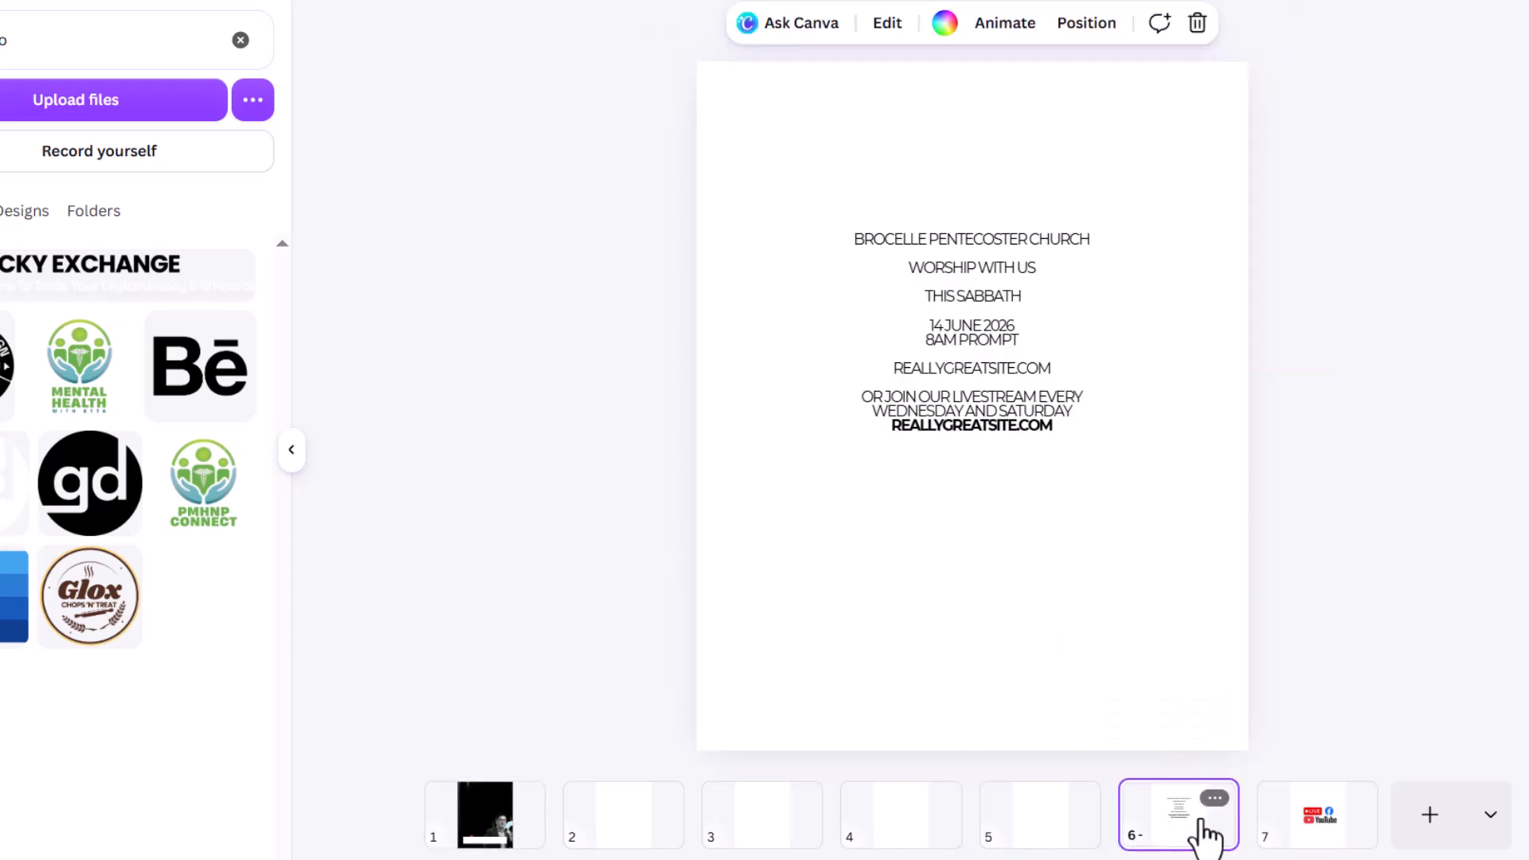
pyautogui.click(1010, 365)
pyautogui.moveTo(1010, 365); pyautogui.dragTo(471, 842)
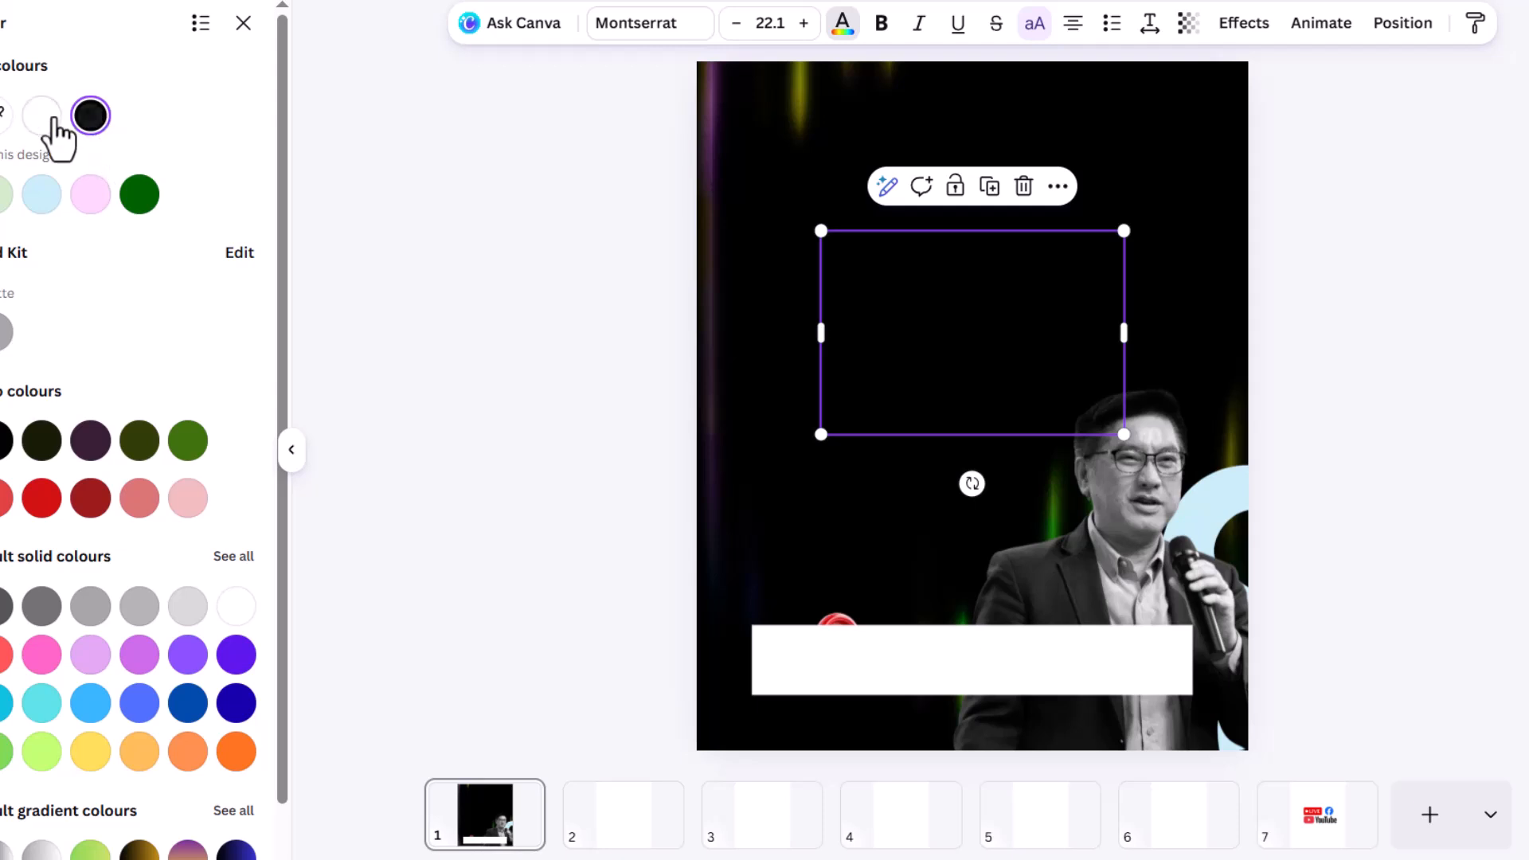
pyautogui.click(50, 118)
# - Move the Live, Facebook and YouTube logo group from page 7 onto the right end of the white bar on page 1
pyautogui.click(1353, 813)
pyautogui.click(1060, 414)
pyautogui.moveTo(1060, 414); pyautogui.dragTo(498, 836)
pyautogui.moveTo(1160, 323); pyautogui.dragTo(1139, 660)
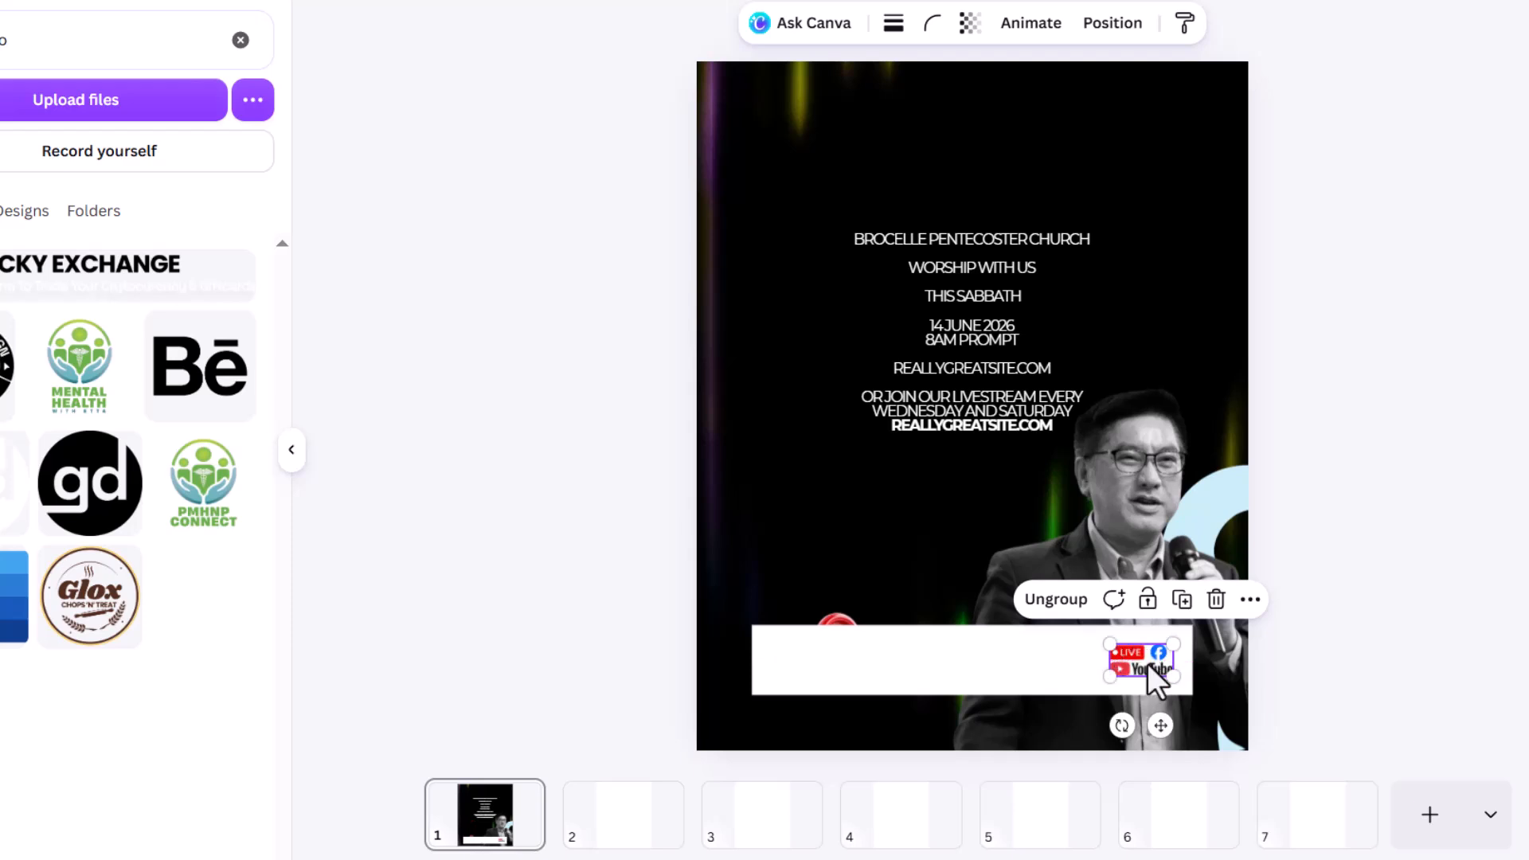
pyautogui.click(1497, 522)
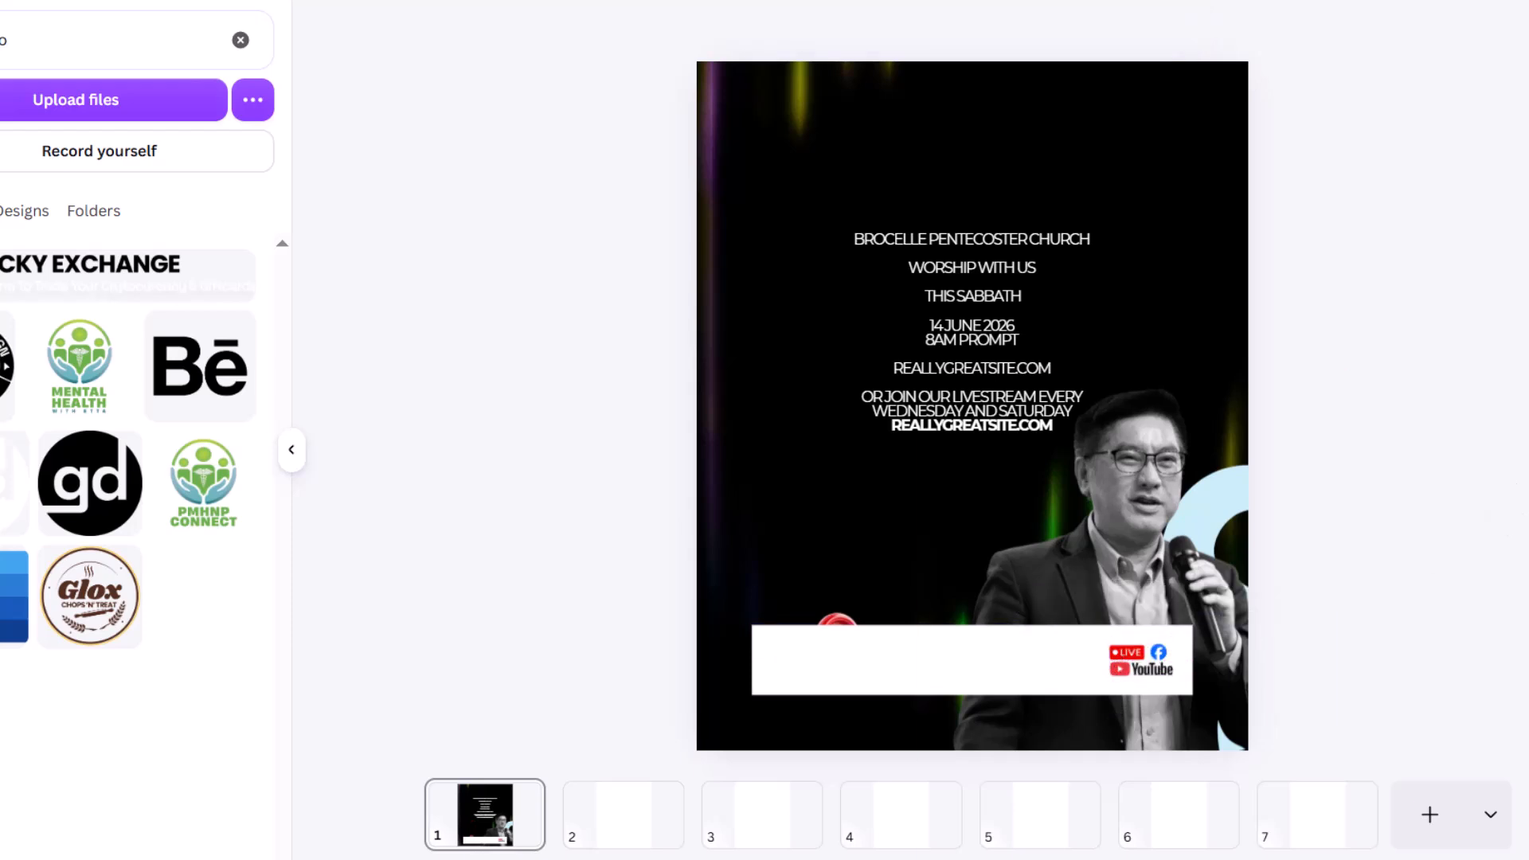
# - Move the text block to the left of the speaker and split "BROCELLE PENTECOSTER CHURCH" off as separate text centred near the page top
pyautogui.moveTo(959, 330); pyautogui.dragTo(836, 498)
pyautogui.doubleClick(810, 430)
pyautogui.click(730, 406)
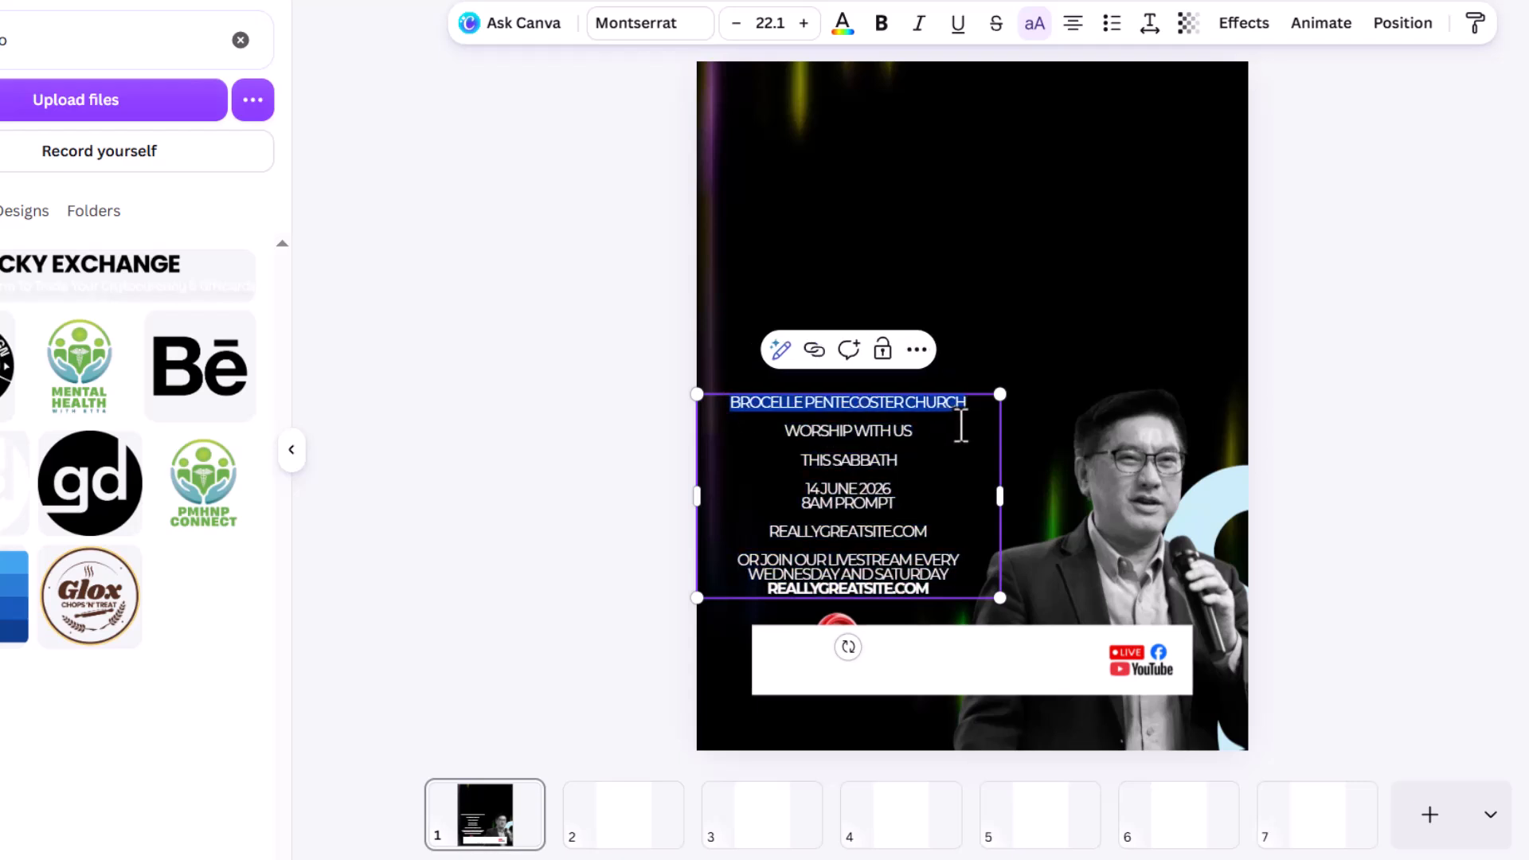
pyautogui.hotkey('ctrl', 'x')
pyautogui.click(1027, 213)
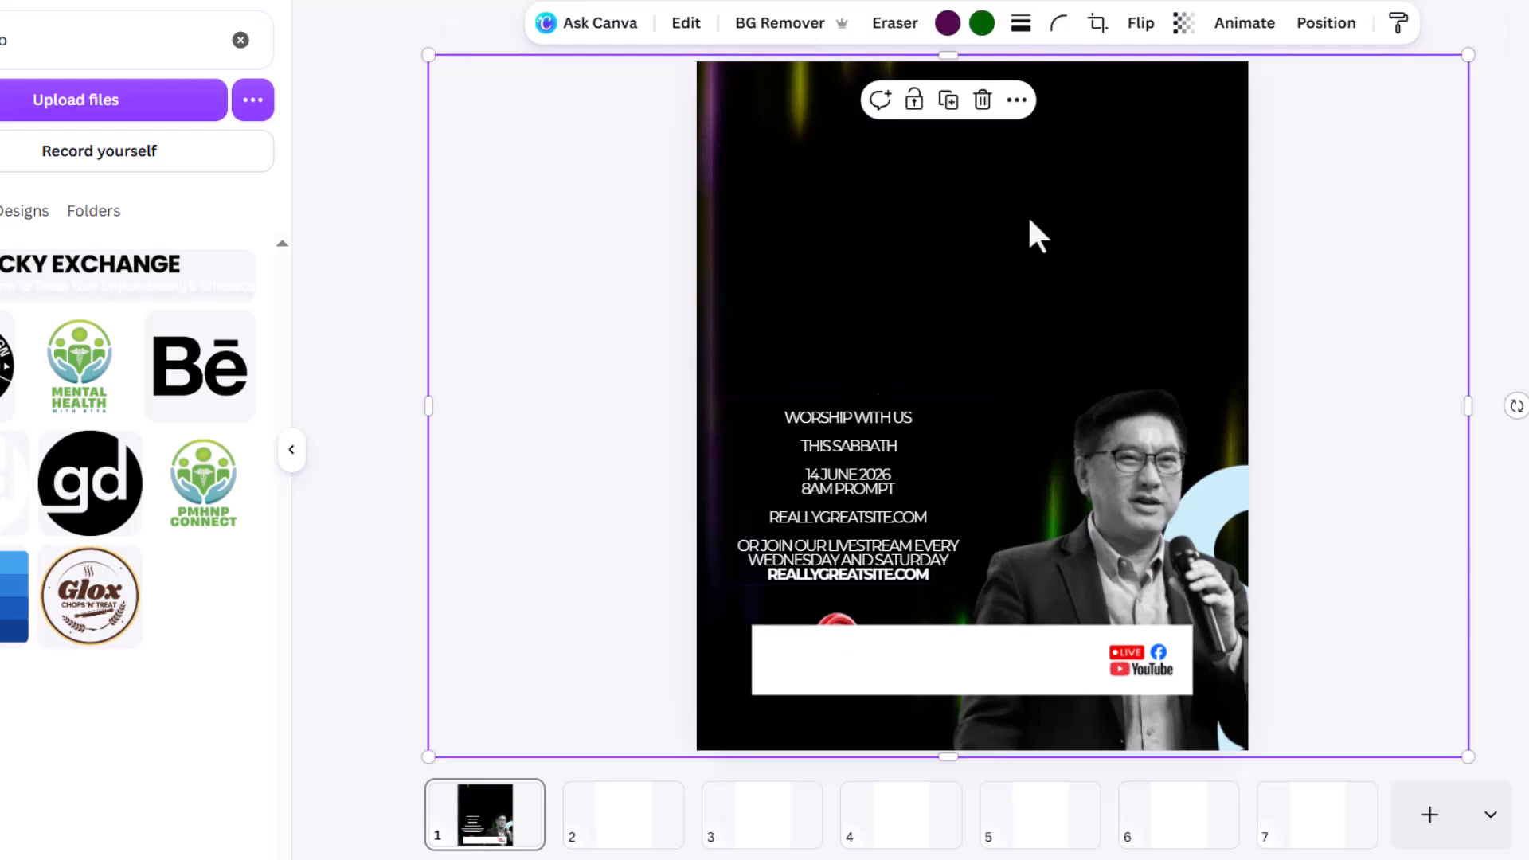
pyautogui.hotkey('ctrl', 'v')
pyautogui.moveTo(995, 472); pyautogui.dragTo(995, 202)
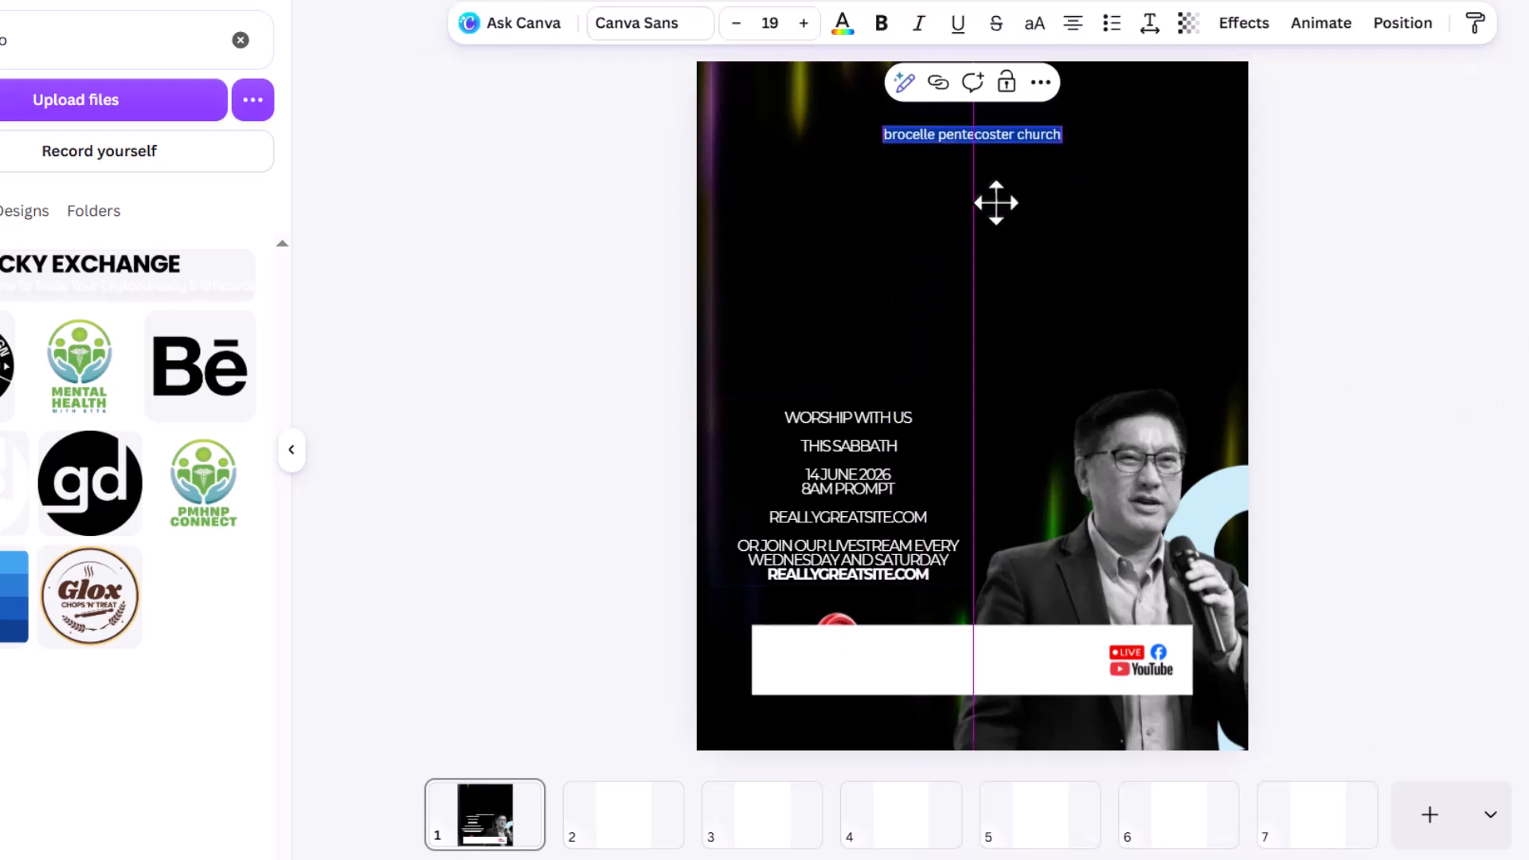
# - Set the church name's font to Montserrat and make it uppercase
pyautogui.click(641, 23)
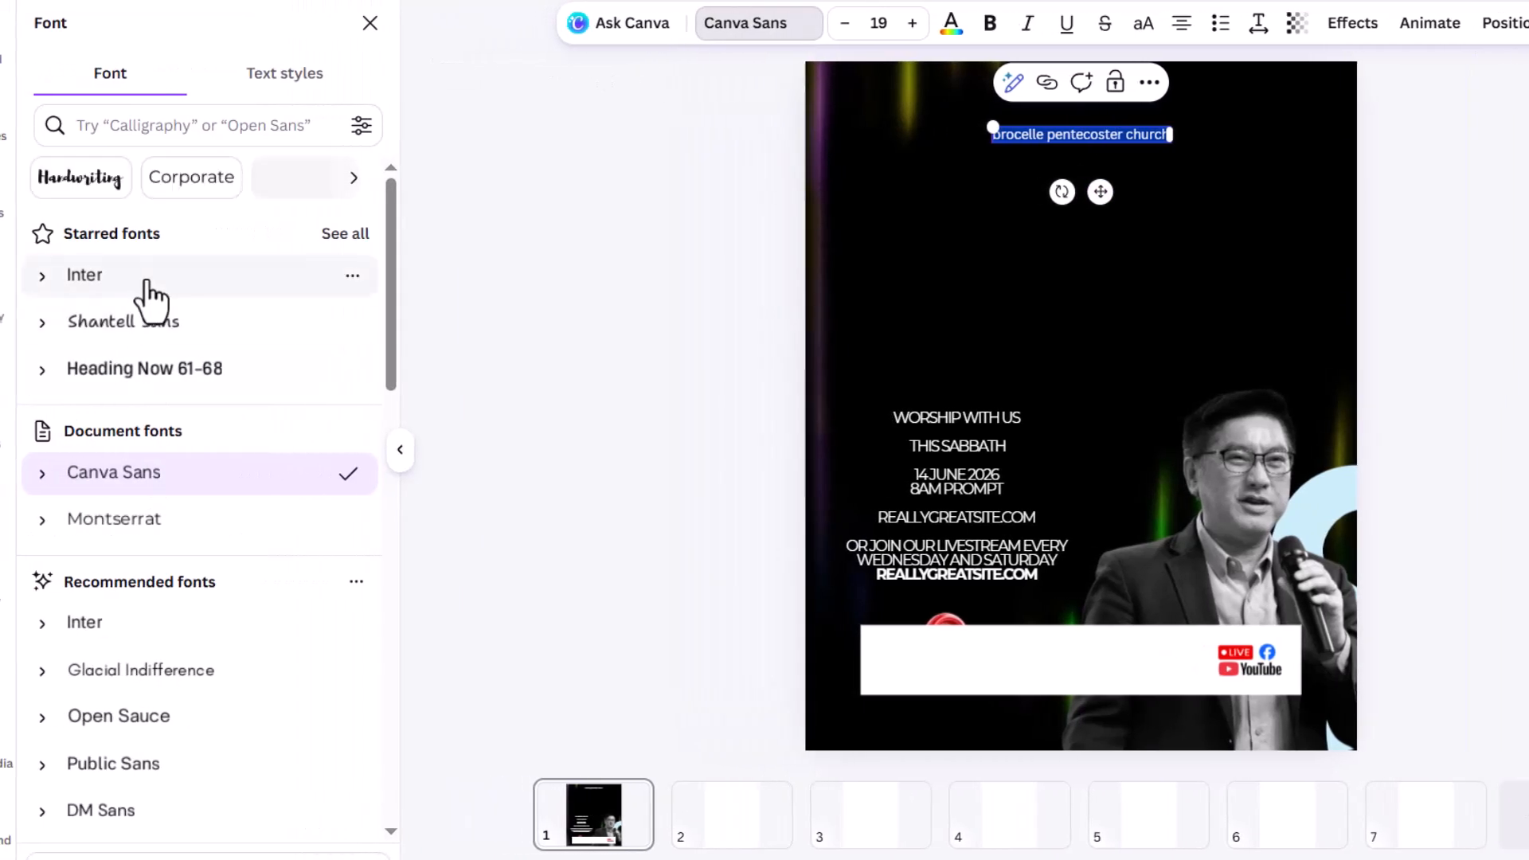
pyautogui.click(159, 525)
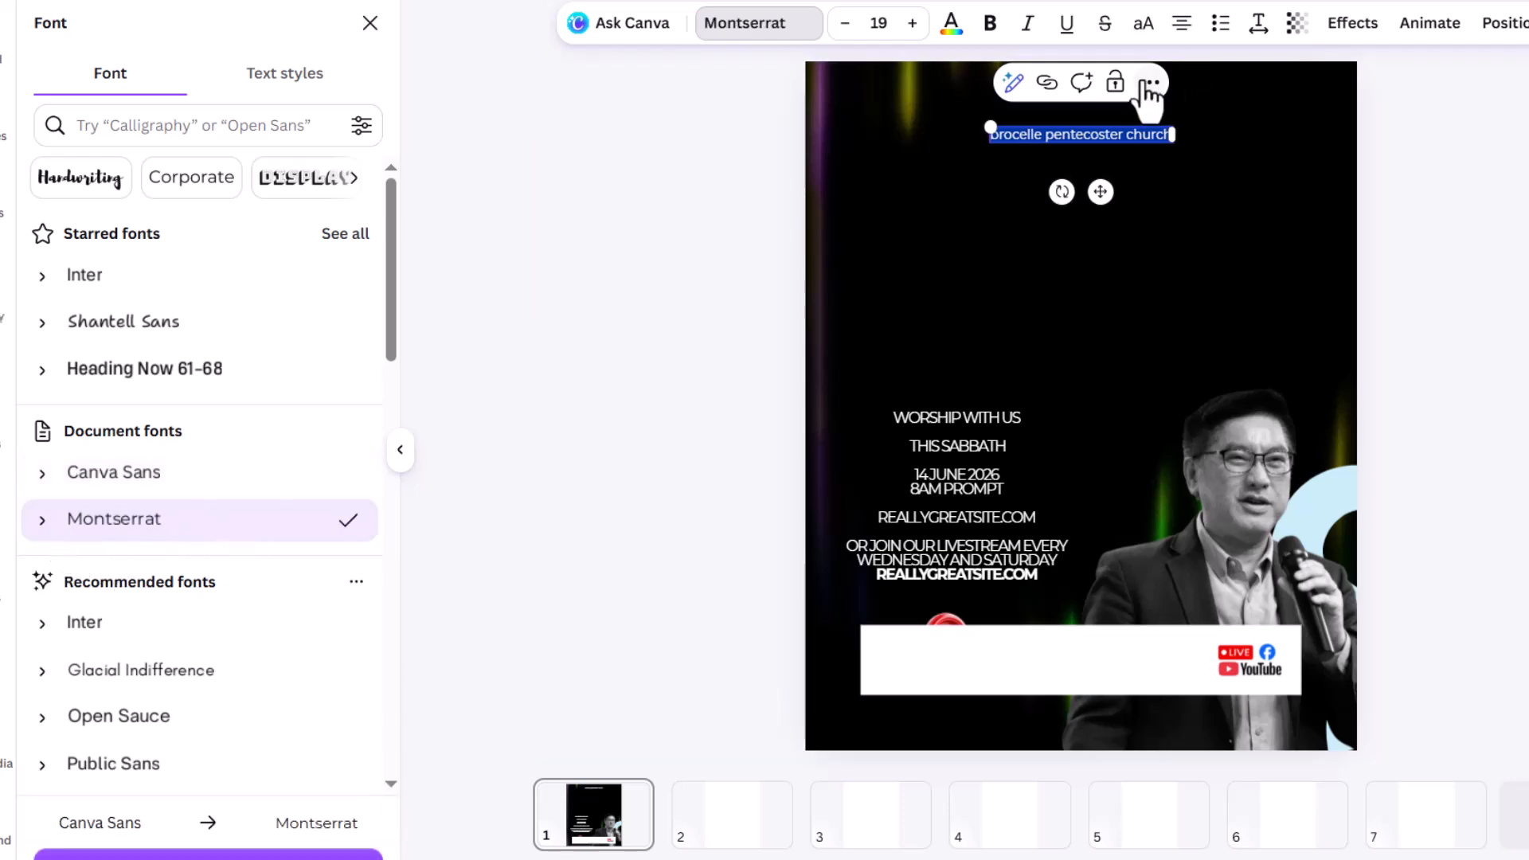
pyautogui.click(1137, 32)
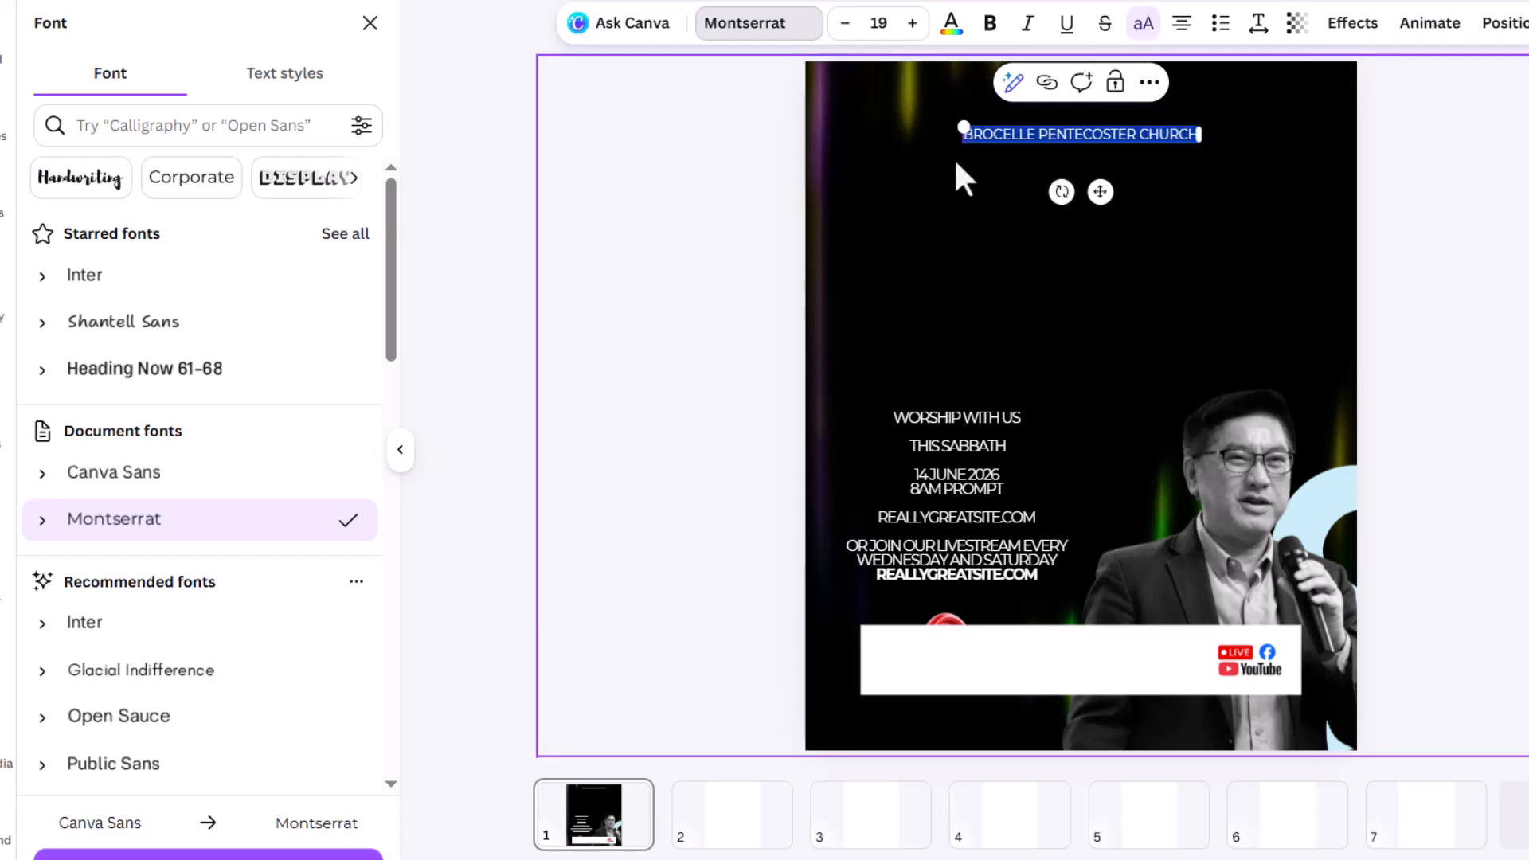
# - Scale the church name down to size 16.4 and centre it at the top margin
pyautogui.moveTo(963, 125); pyautogui.dragTo(981, 128)
pyautogui.moveTo(1103, 193); pyautogui.dragTo(1099, 181)
pyautogui.click(1393, 175)
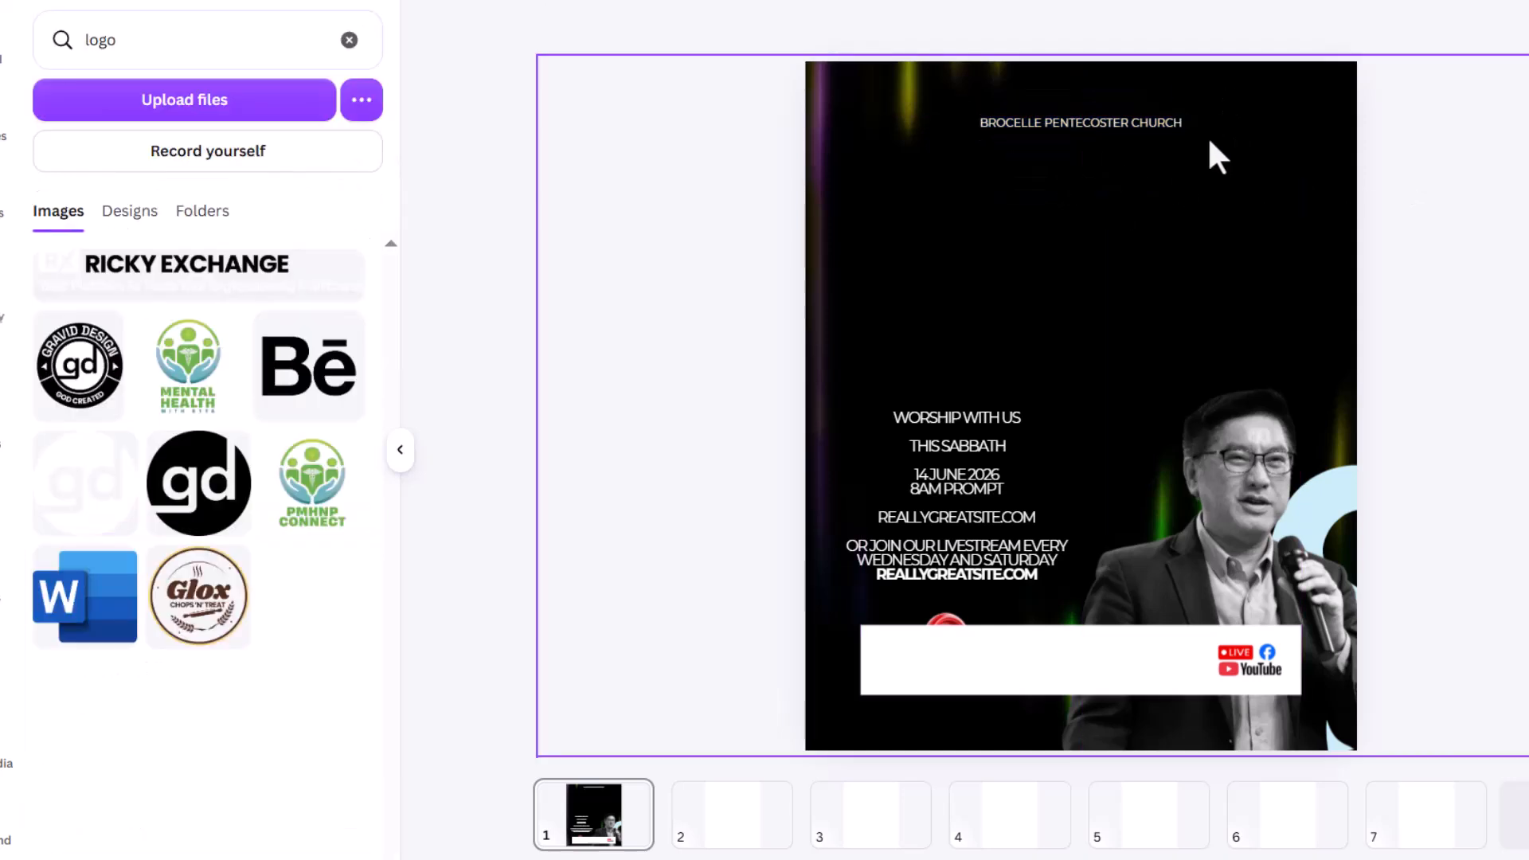
pyautogui.click(1124, 127)
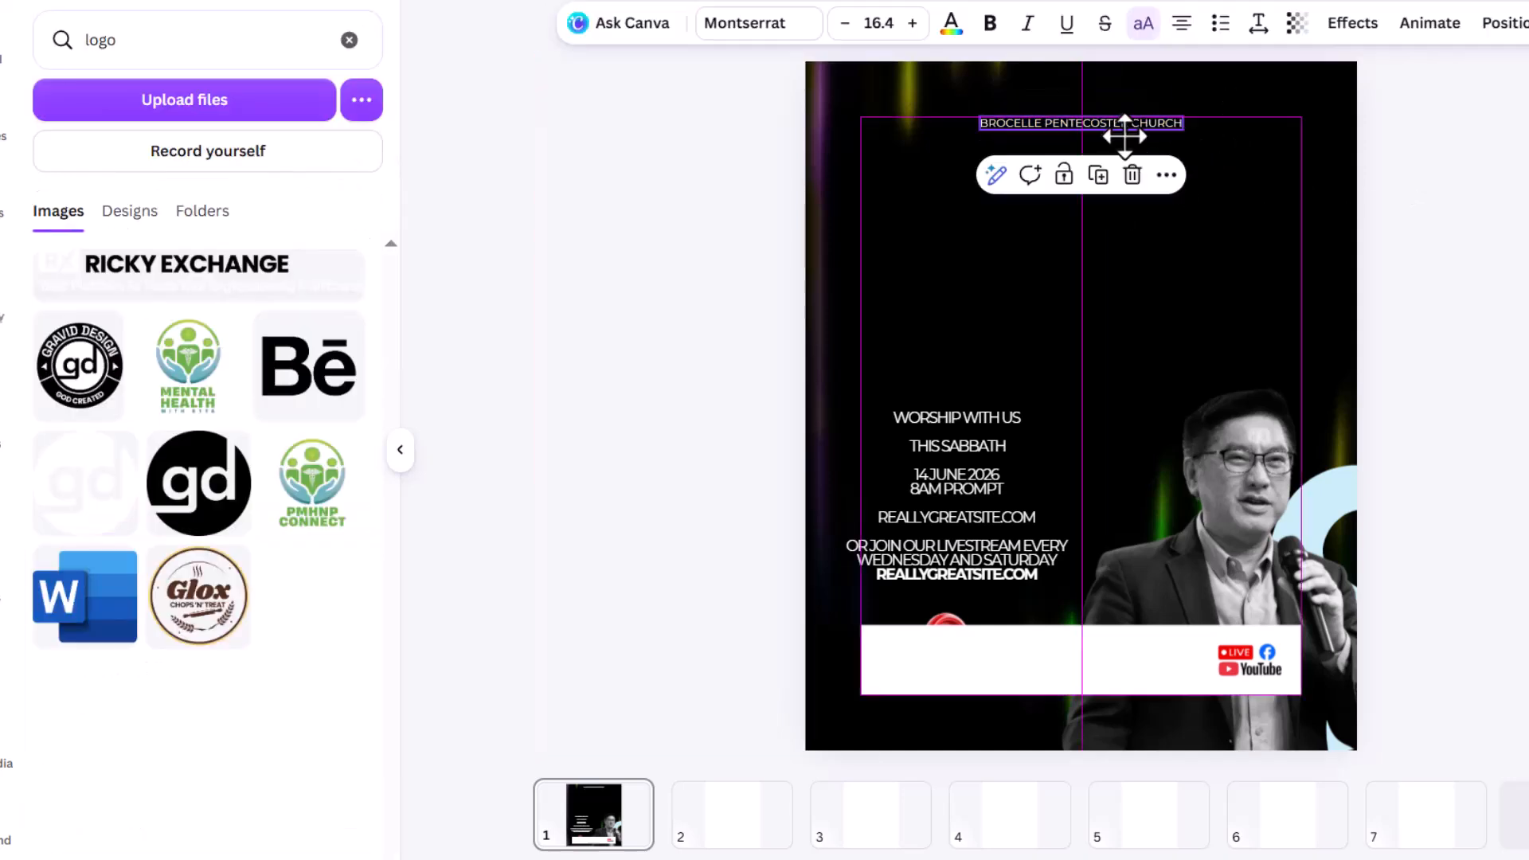
# - Split "WORSHIP WITH US" and "THIS SABBATH" out of the event text block into separate centred text below the church name
pyautogui.click(1010, 470)
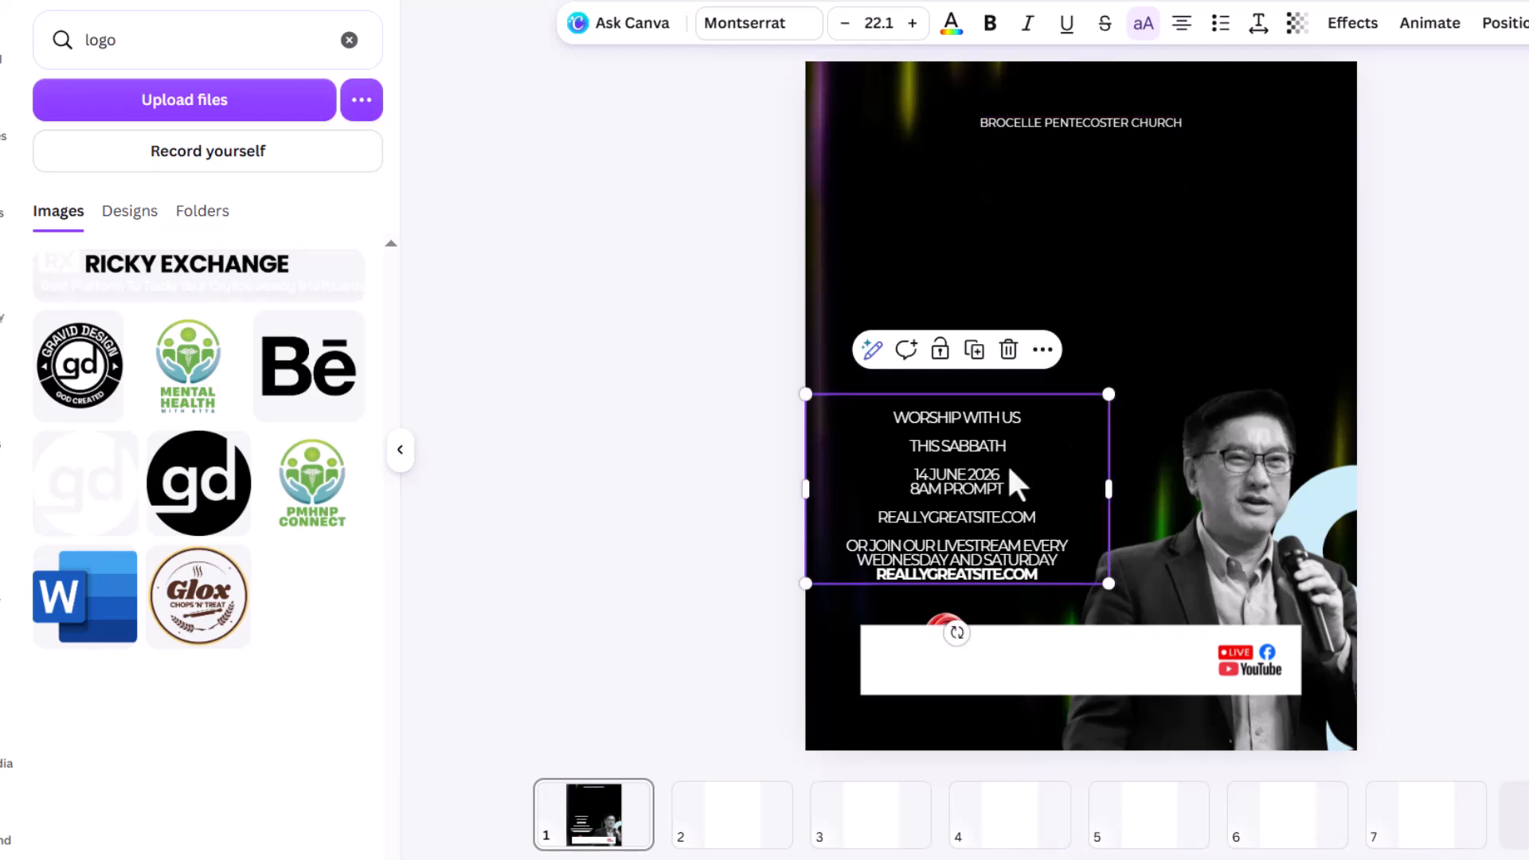
pyautogui.moveTo(994, 478); pyautogui.dragTo(998, 472)
pyautogui.click(903, 408)
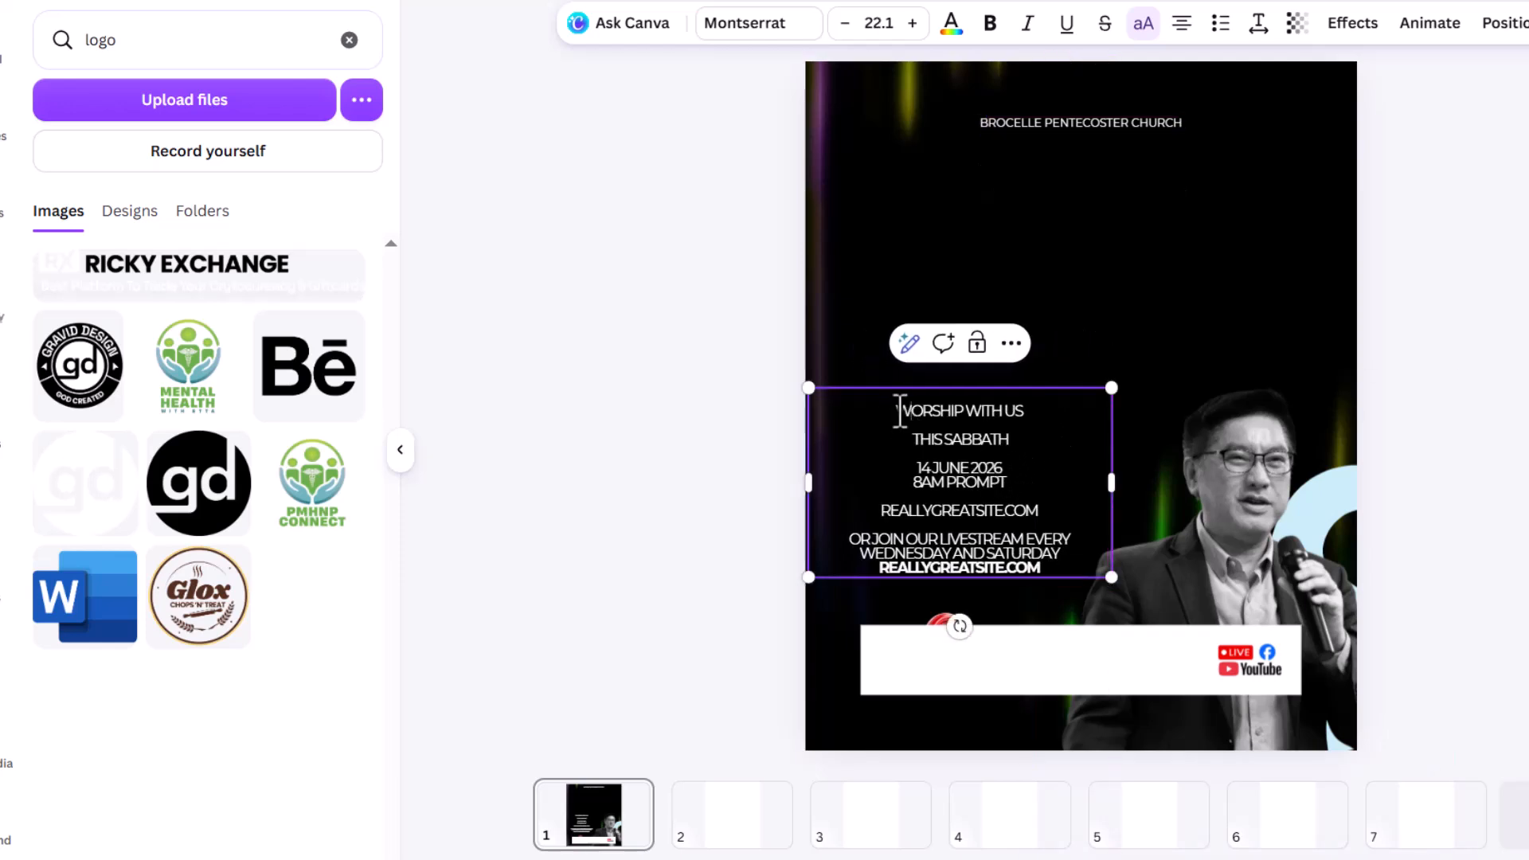
pyautogui.moveTo(912, 414); pyautogui.dragTo(1012, 442)
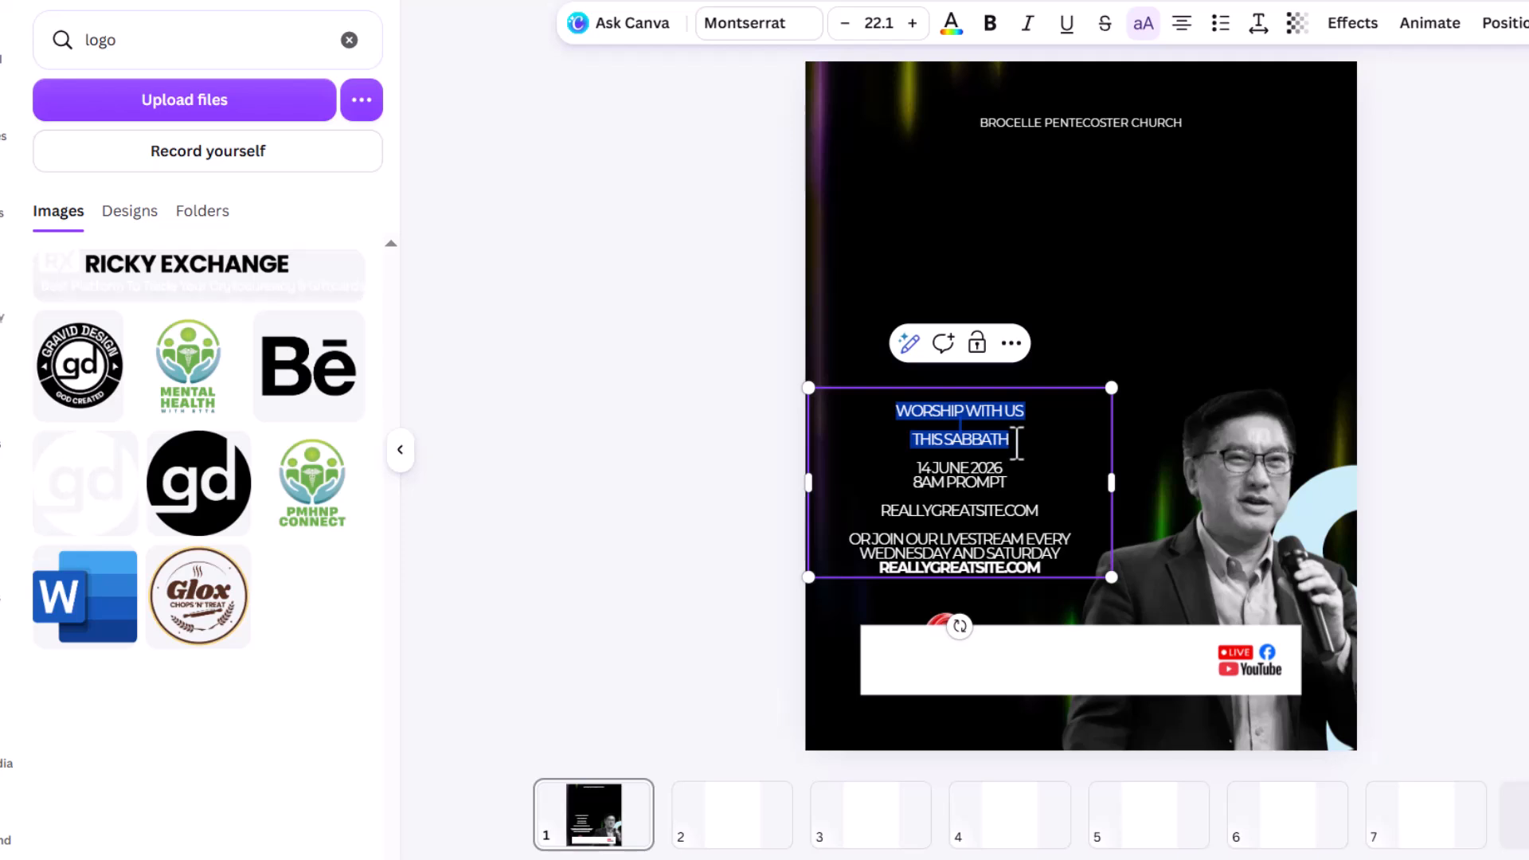
pyautogui.press('BackSpace')
pyautogui.click(1126, 126)
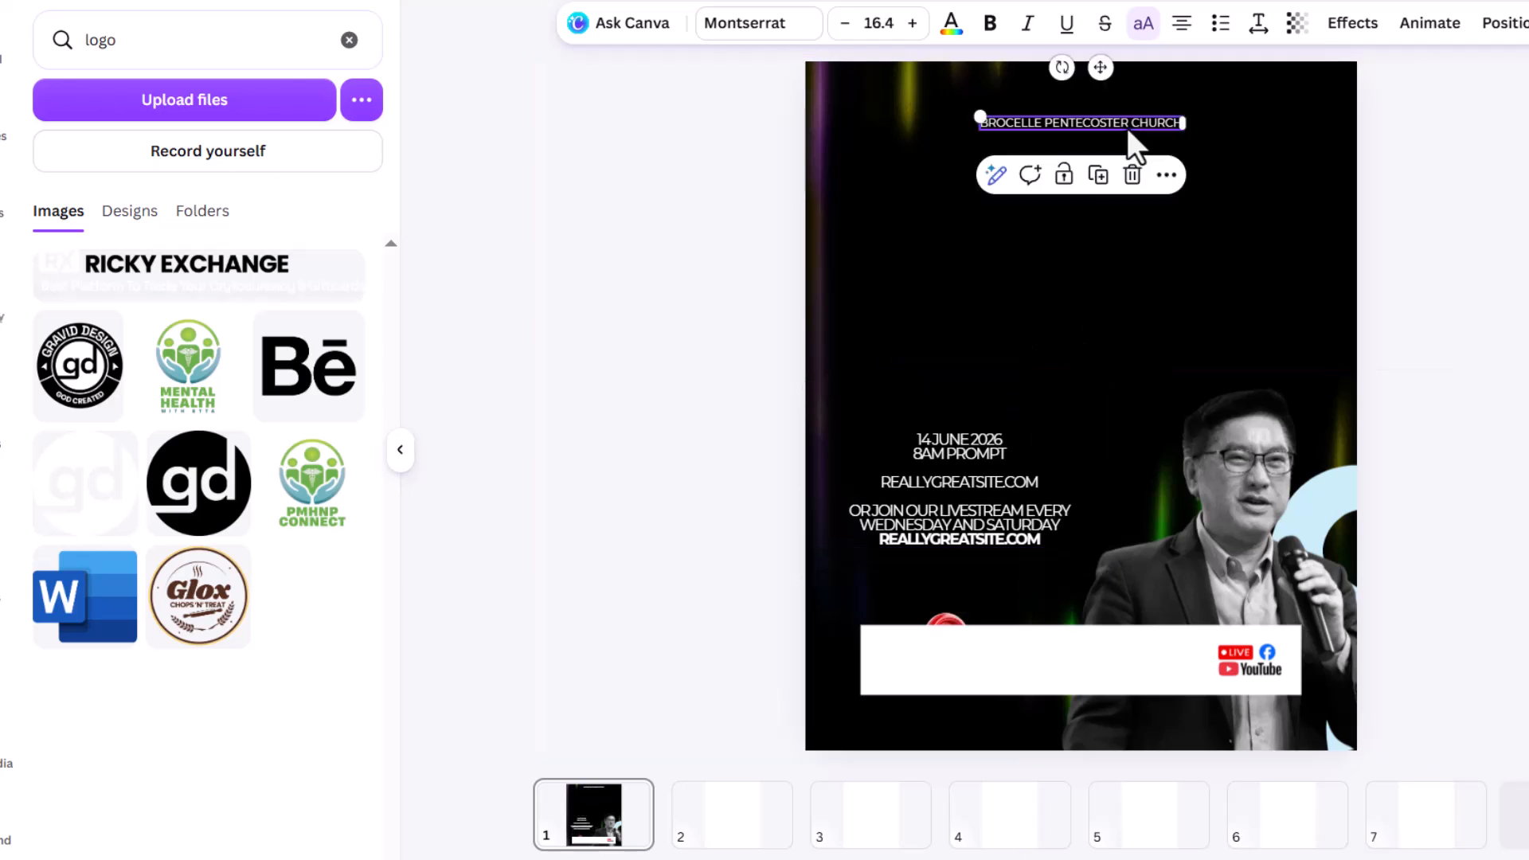
pyautogui.moveTo(1127, 125); pyautogui.dragTo(1118, 214)
pyautogui.hotkey('ctrl', 'z')
pyautogui.hotkey('ctrl', 'z')
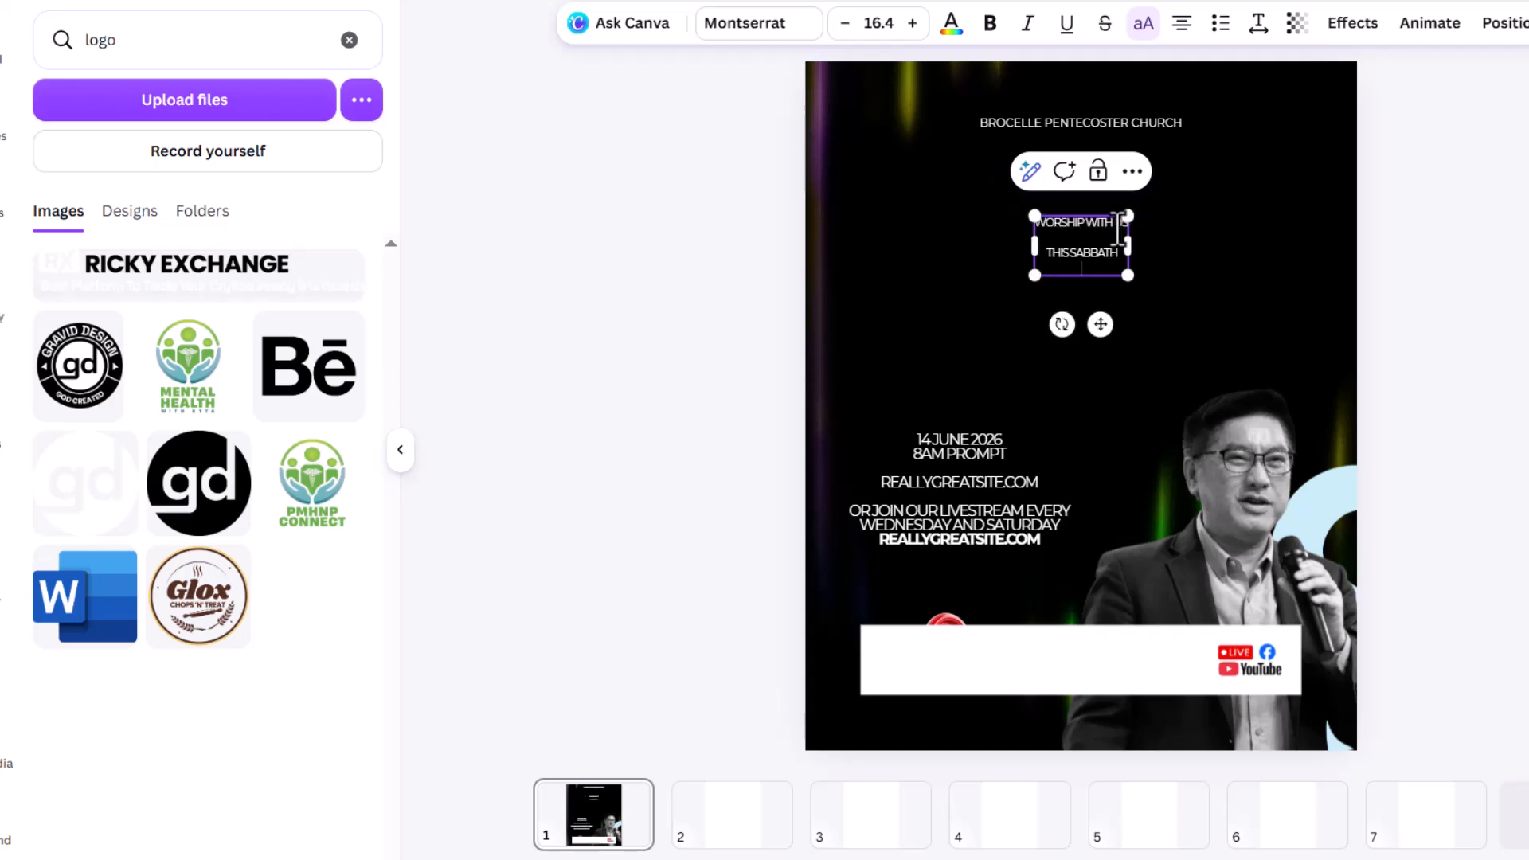
pyautogui.press('BackSpace')
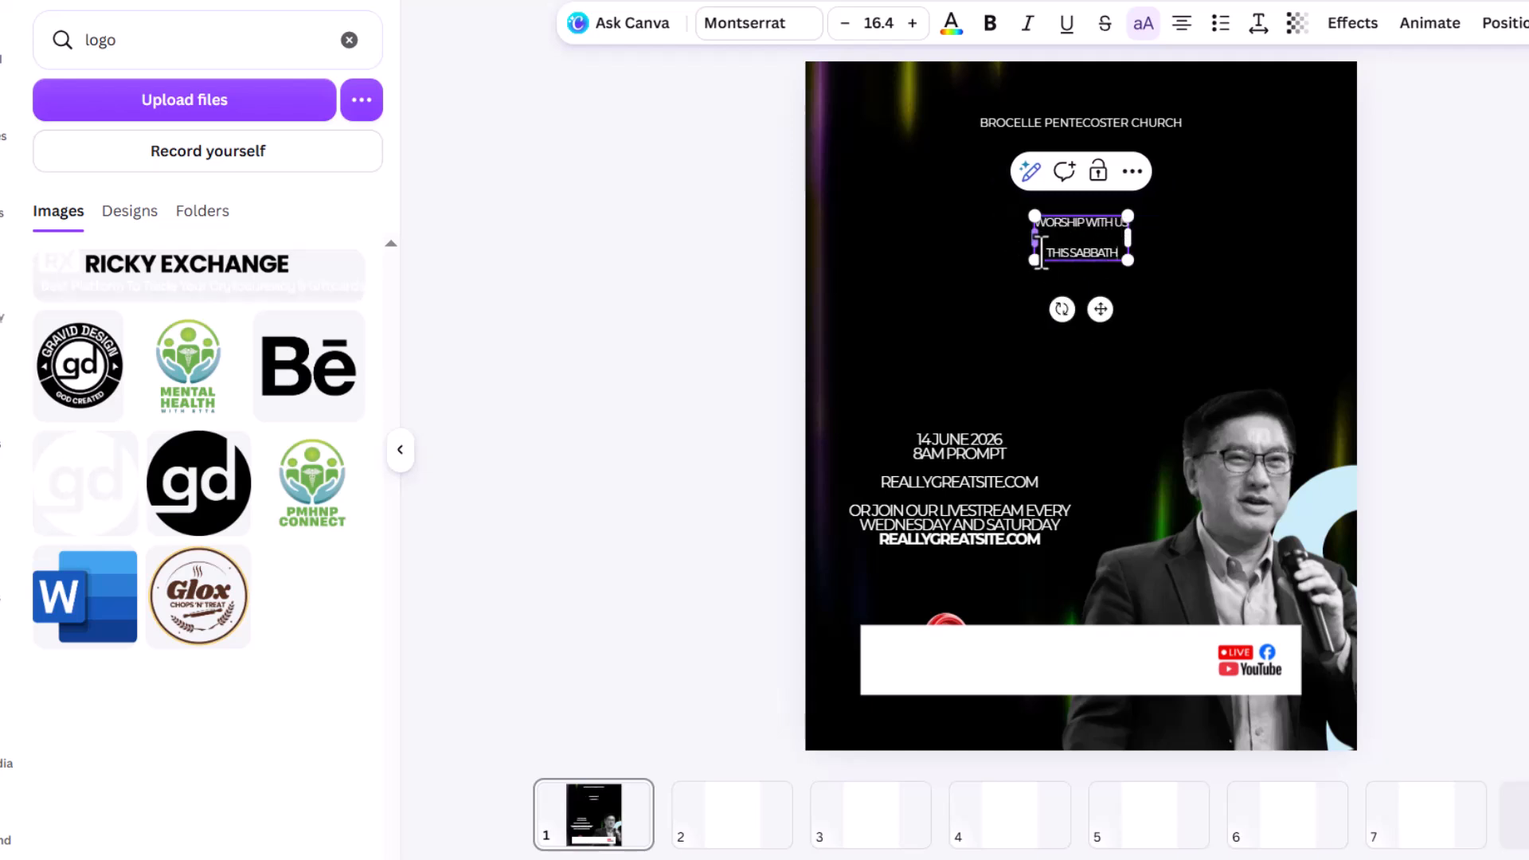
# - Copy the "THIS SABBATH" line and remove it from the new text, leaving only "WORSHIP WITH US"
pyautogui.hotkey('shift', 'End')
pyautogui.hotkey('ctrl', 'c')
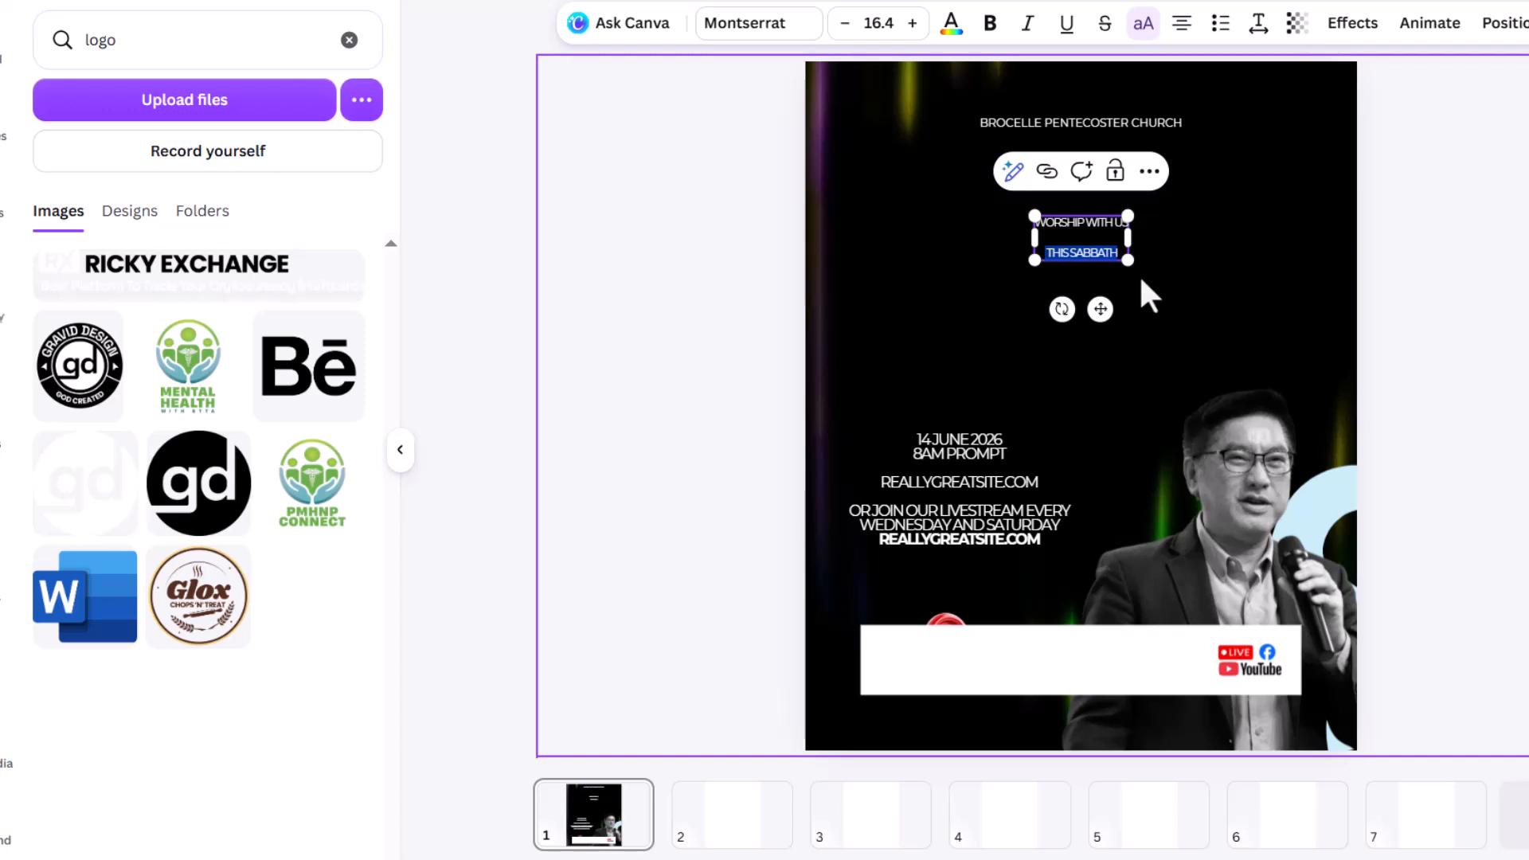
pyautogui.press('BackSpace')
pyautogui.press('BackSpace')
# - Enlarge the "WORSHIP WITH US" text to size 59.3 and centre it below the church name
pyautogui.click(1137, 242)
pyautogui.click(1121, 224)
pyautogui.moveTo(1129, 230); pyautogui.dragTo(1254, 251)
pyautogui.moveTo(1167, 223); pyautogui.dragTo(1155, 236)
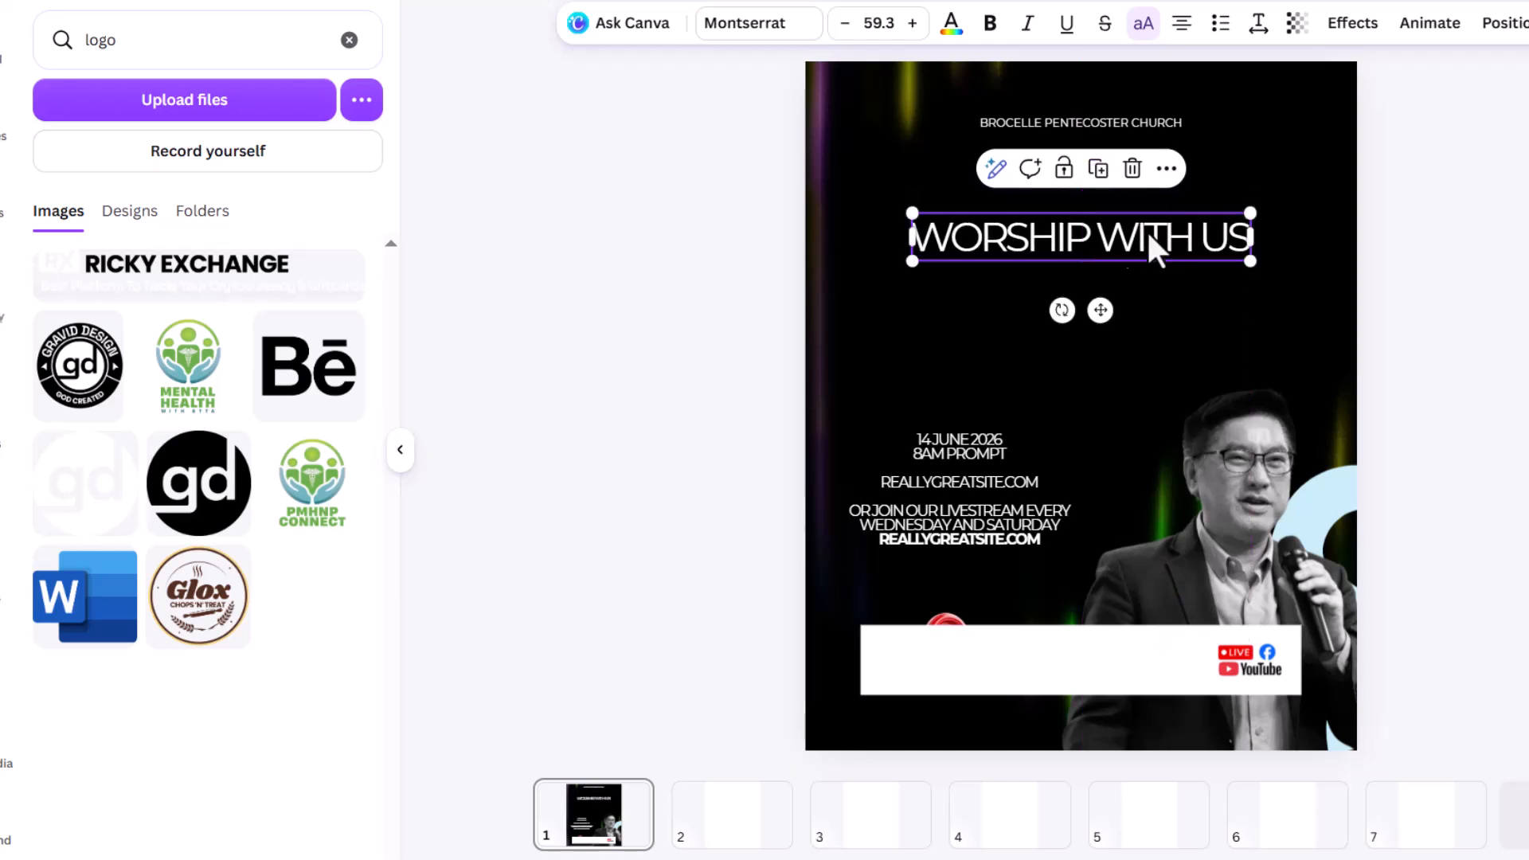
# - Set the "WORSHIP WITH US" title's font to Fat and enlarge it to size 96.6
pyautogui.click(769, 36)
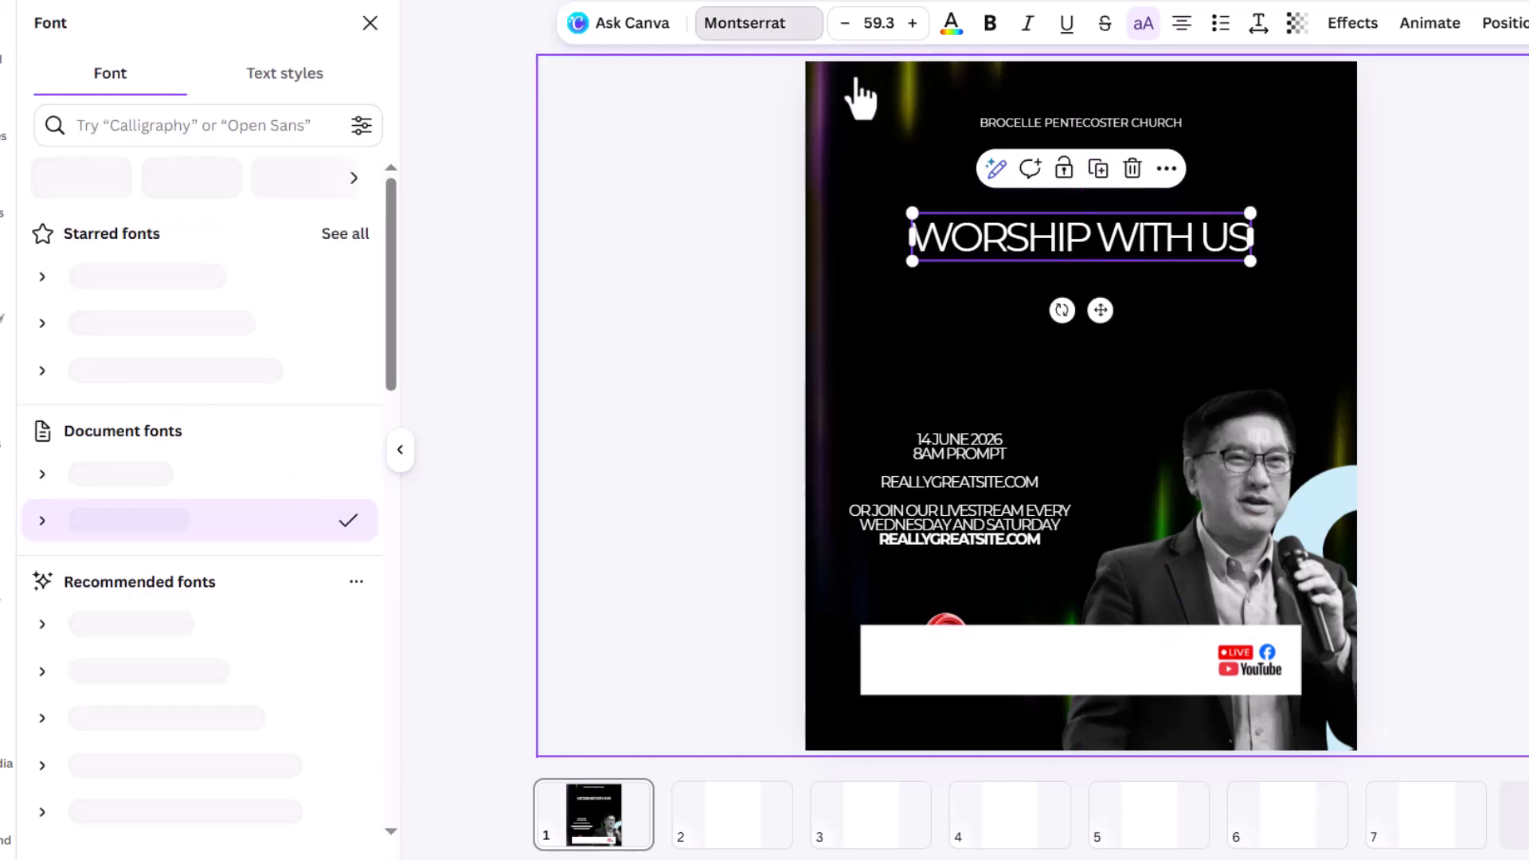
pyautogui.click(153, 137)
pyautogui.write('fat')
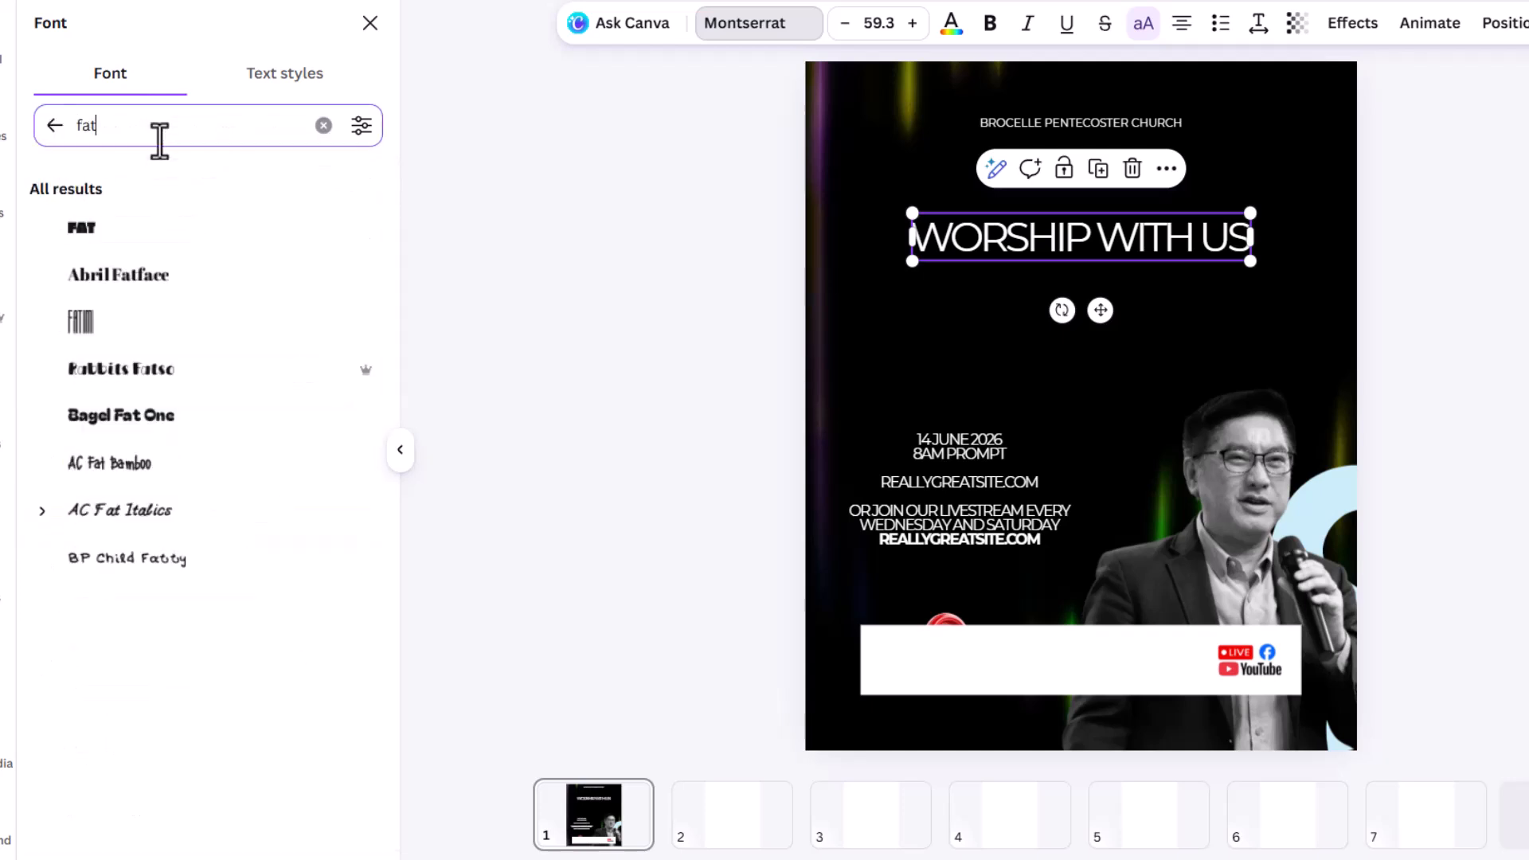
pyautogui.click(132, 231)
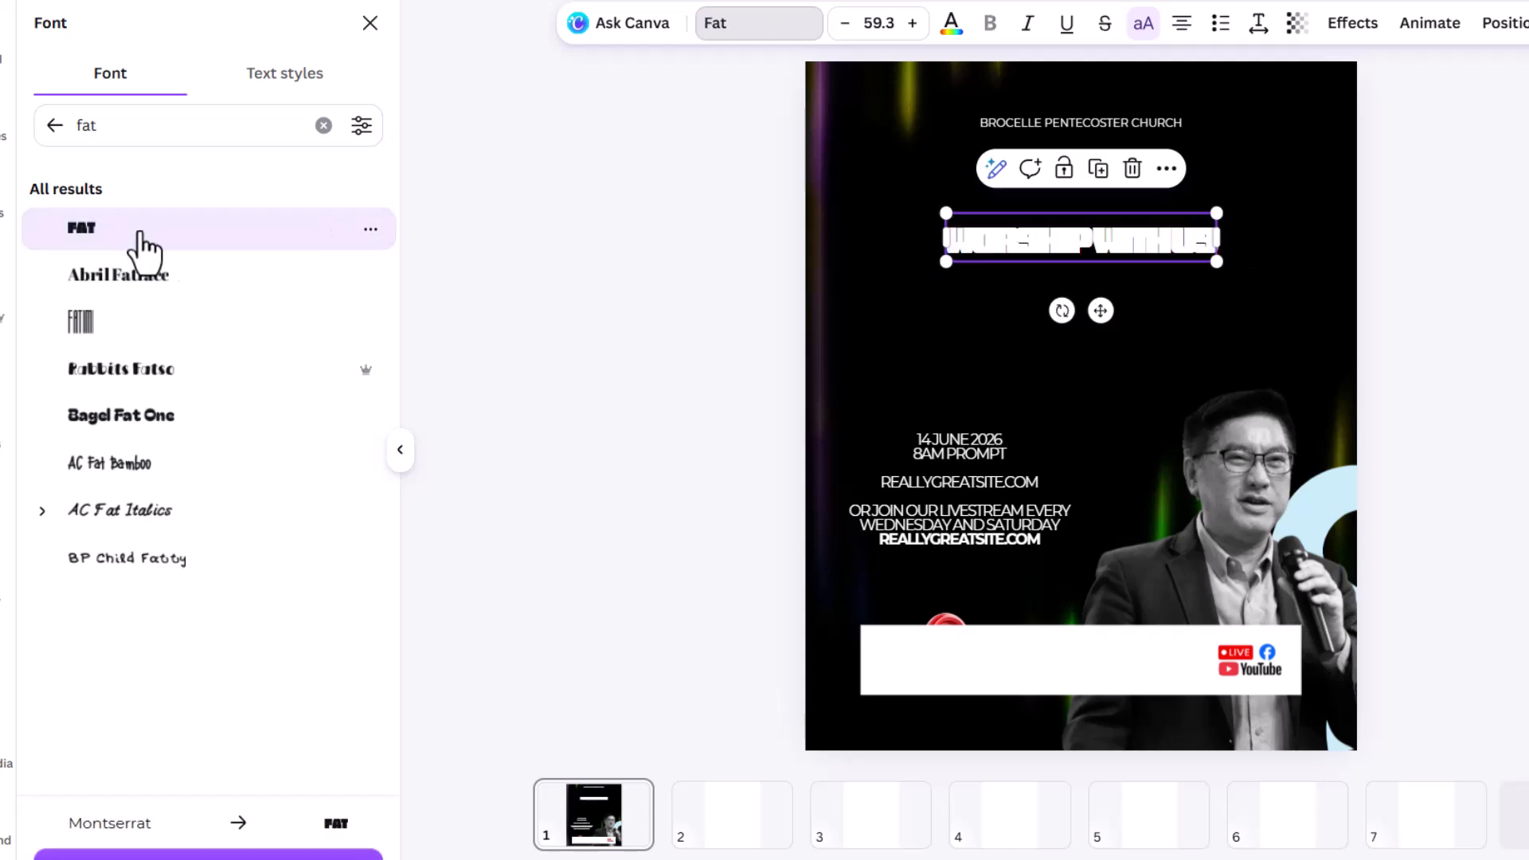
pyautogui.moveTo(1216, 263); pyautogui.dragTo(1280, 285)
# - Set the title's letter spacing to 16 and break it into two lines, "WORSHIP" above "WITH US"
pyautogui.click(1258, 25)
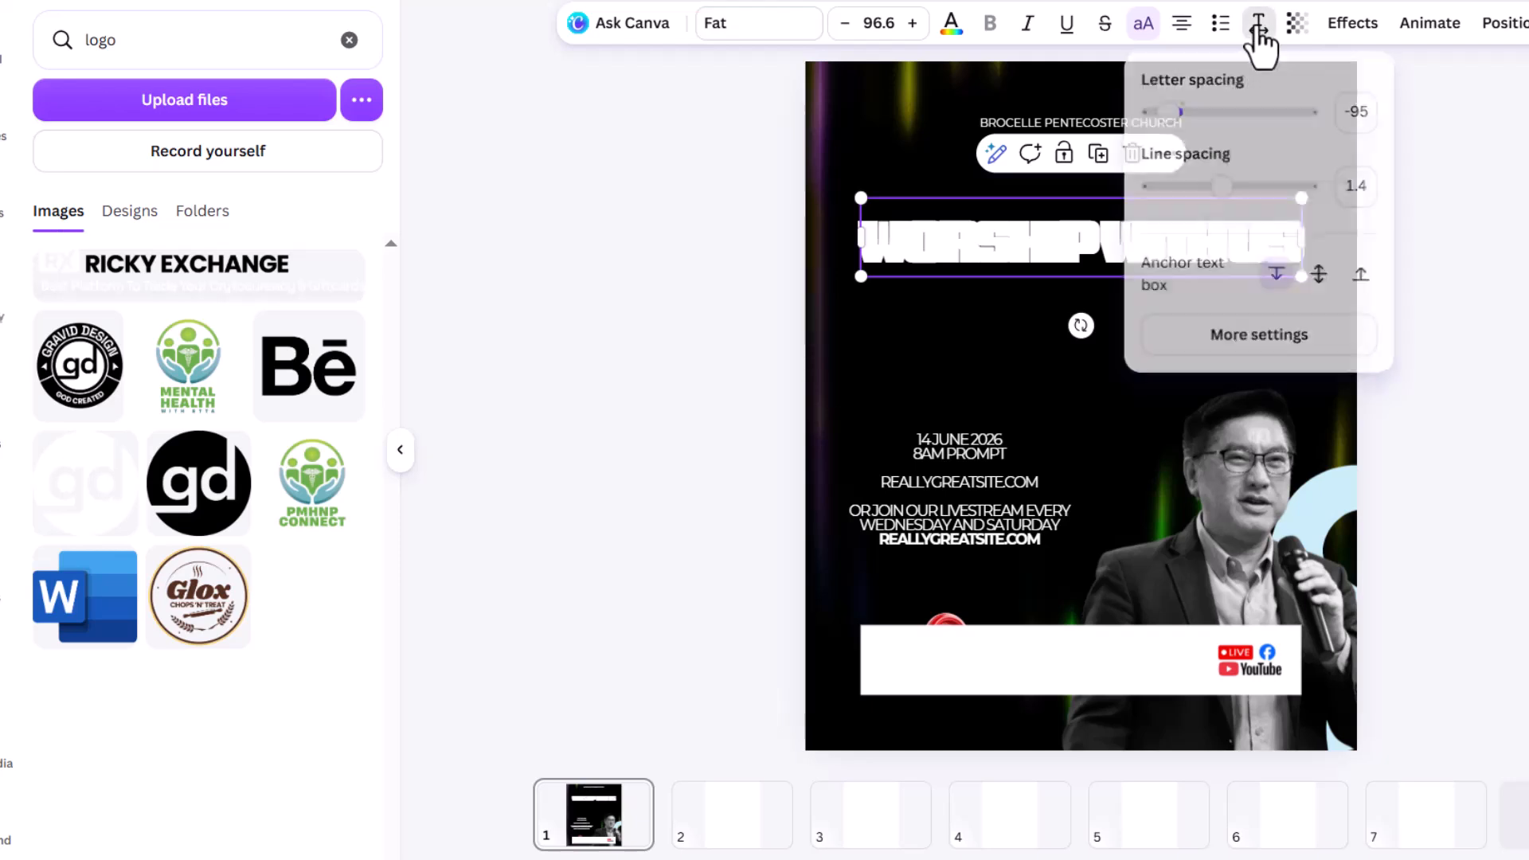
pyautogui.moveTo(1172, 109); pyautogui.dragTo(1183, 112)
pyautogui.press('Escape')
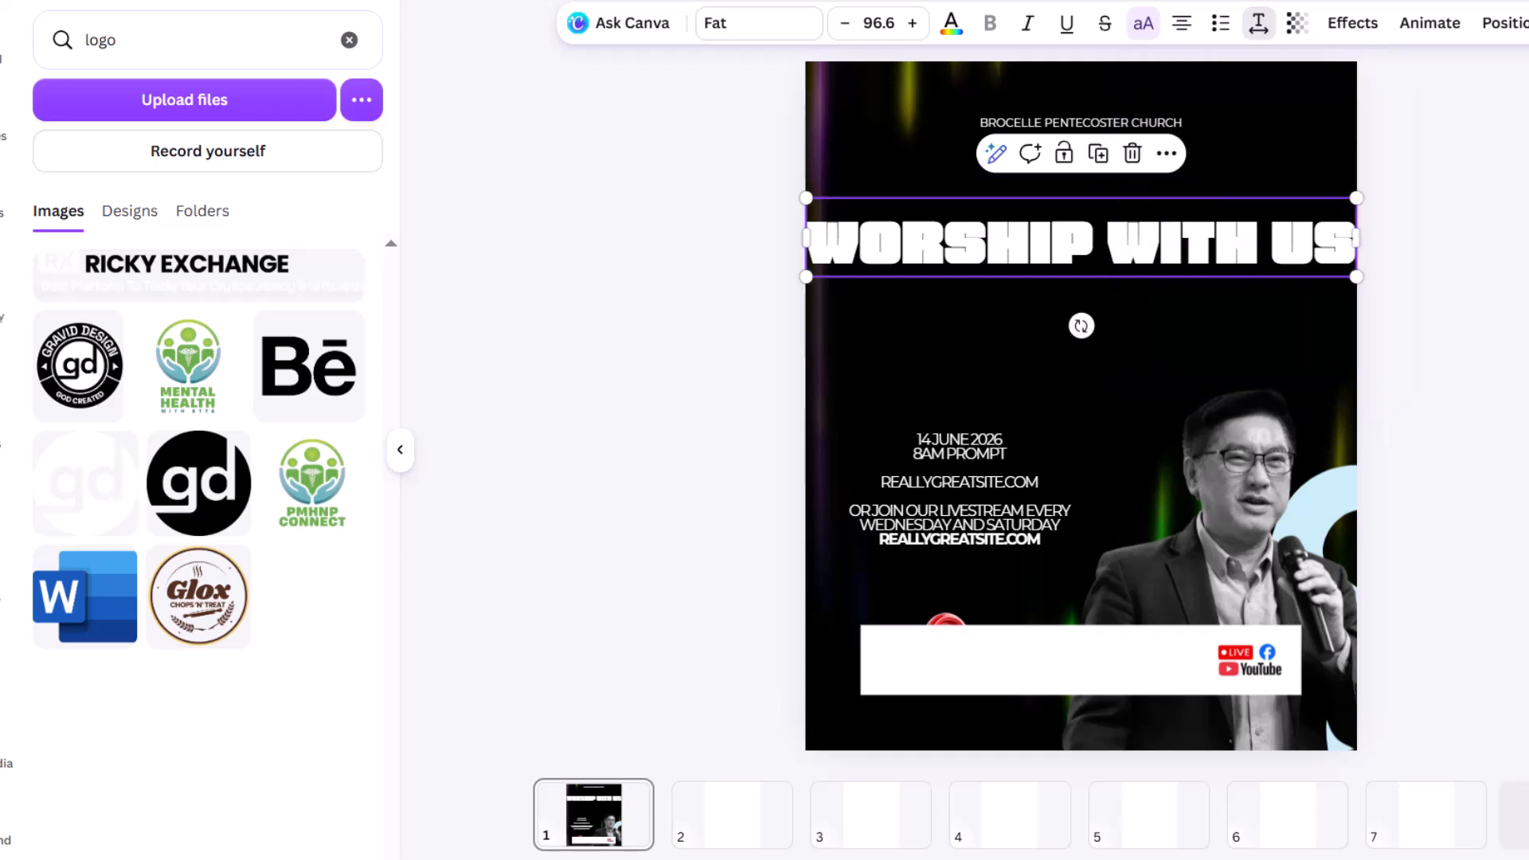
pyautogui.click(1095, 256)
pyautogui.press('BackSpace')
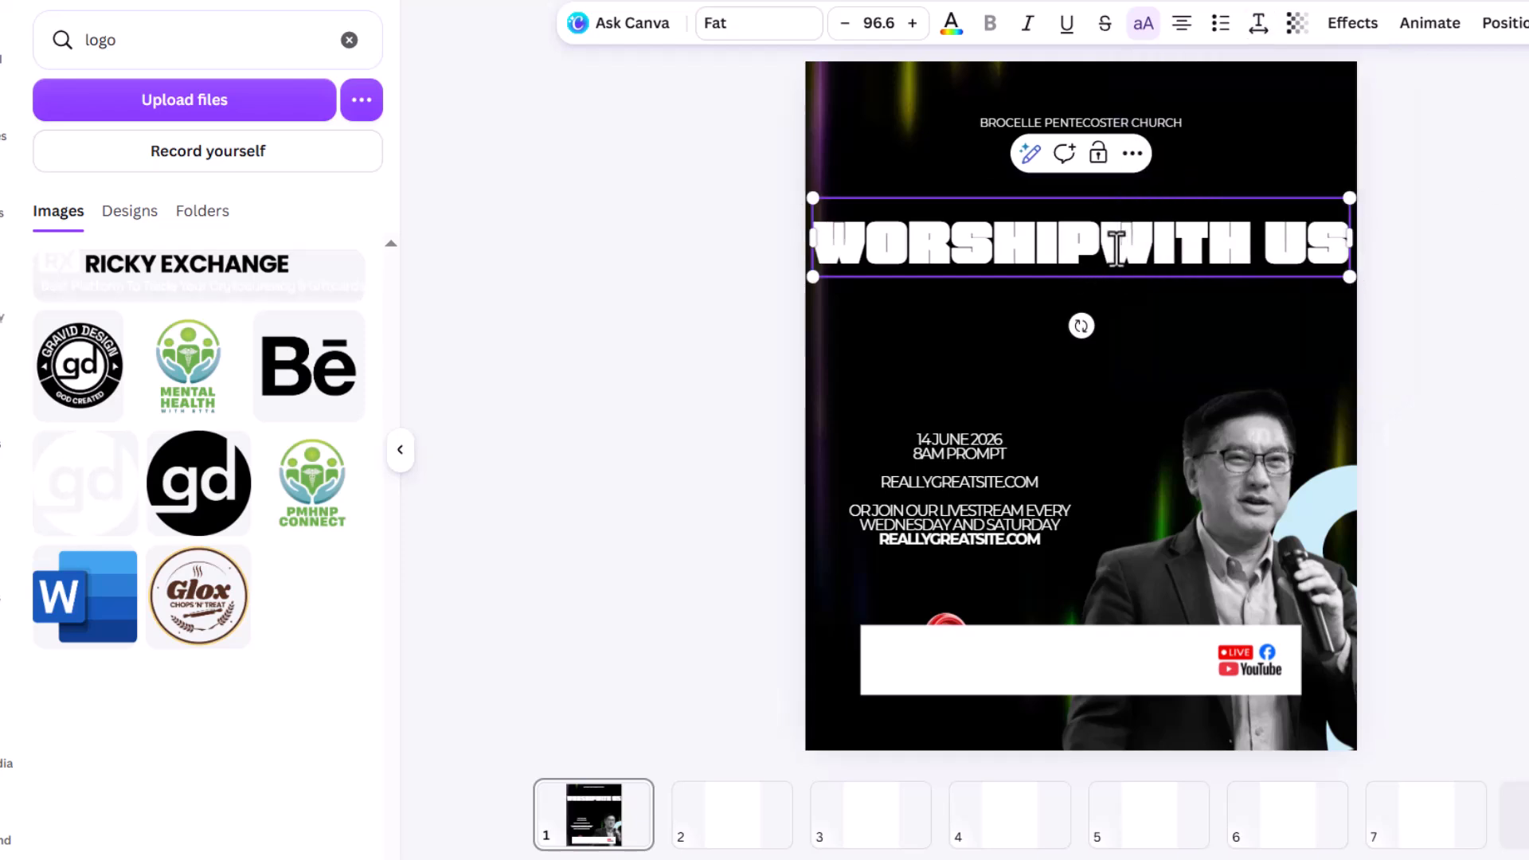
pyautogui.press('Return')
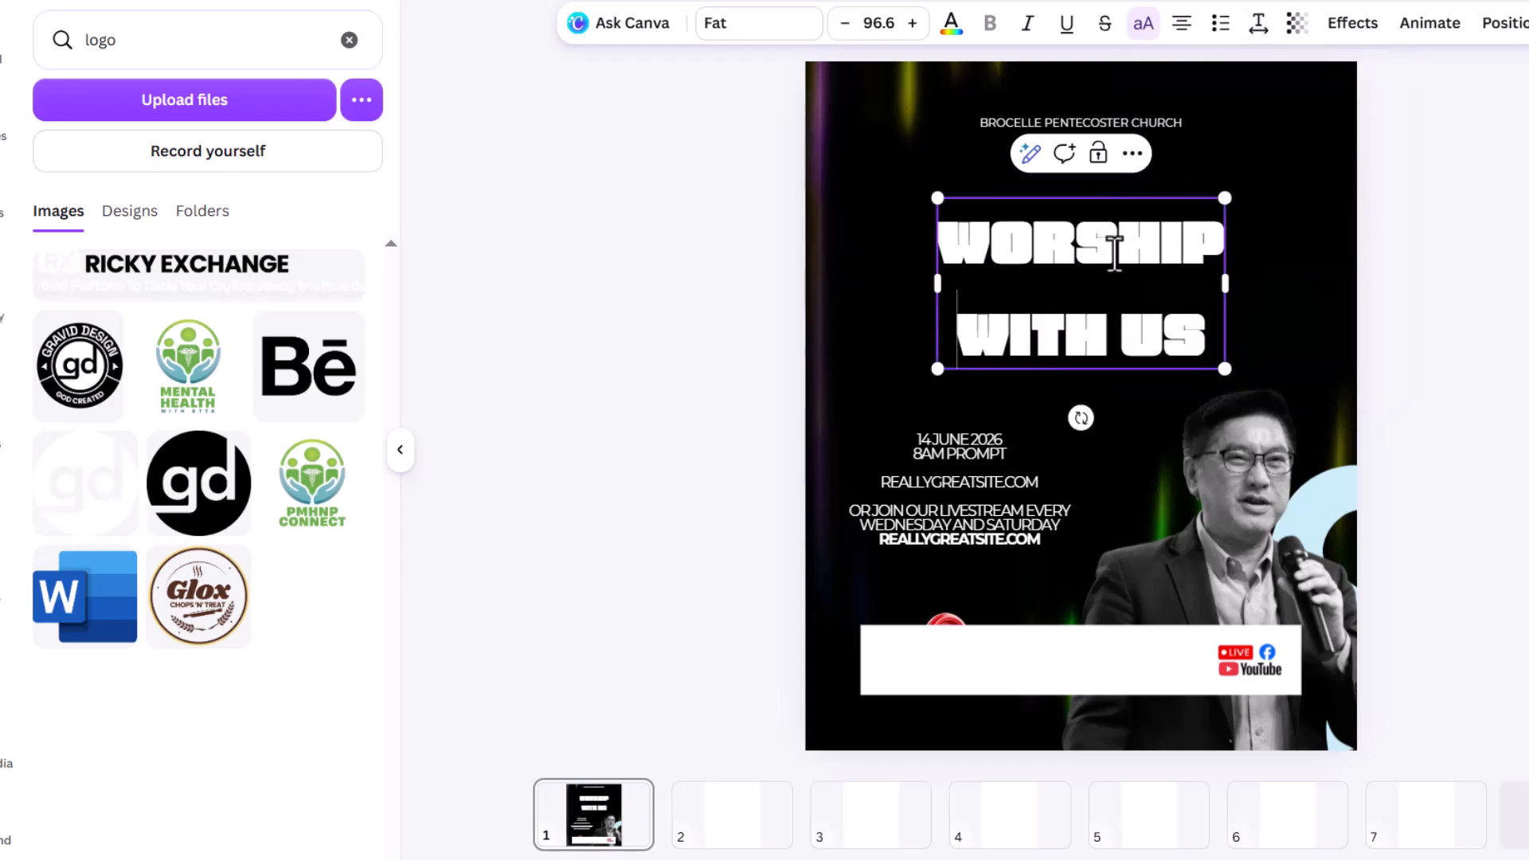
# - Tighten the title's line spacing to 0.72 and enlarge the two-line title to size 135
pyautogui.click(1258, 22)
pyautogui.moveTo(1218, 191); pyautogui.dragTo(1140, 181)
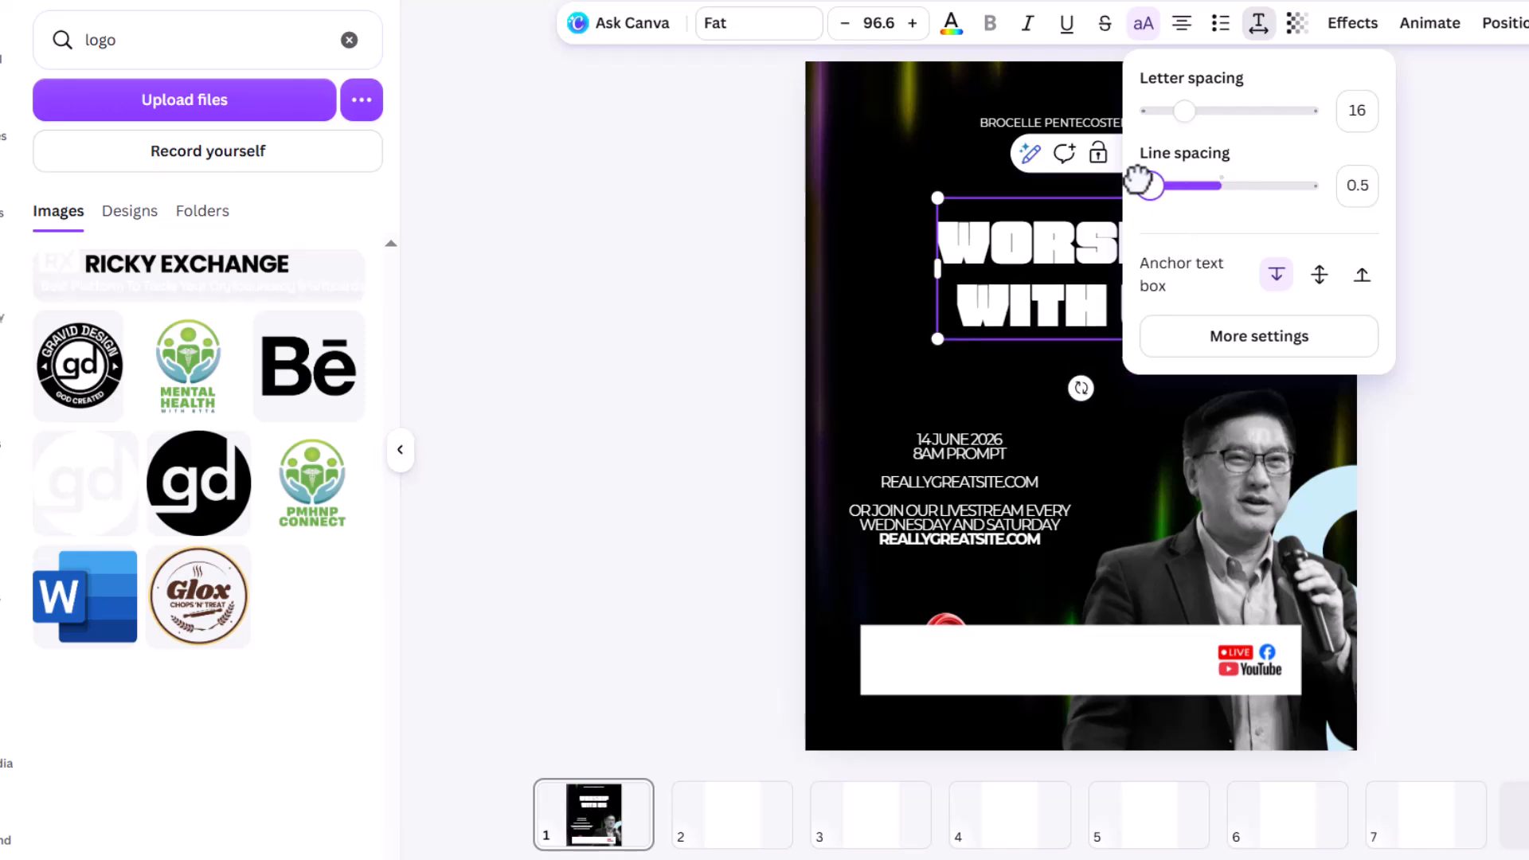
pyautogui.click(712, 193)
pyautogui.click(1024, 274)
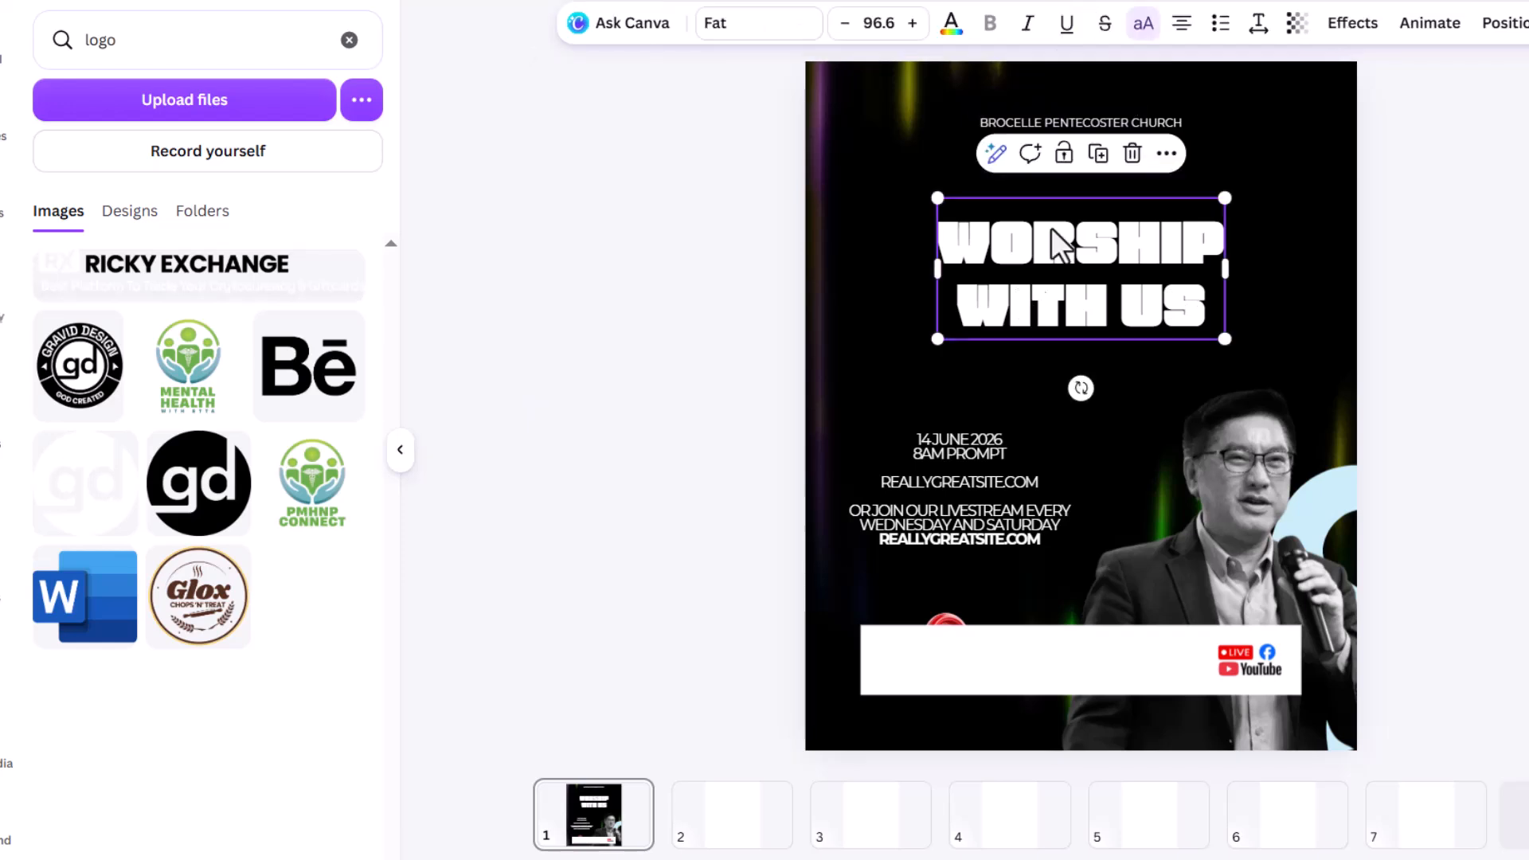
pyautogui.click(1258, 22)
pyautogui.moveTo(1227, 195); pyautogui.dragTo(1166, 190)
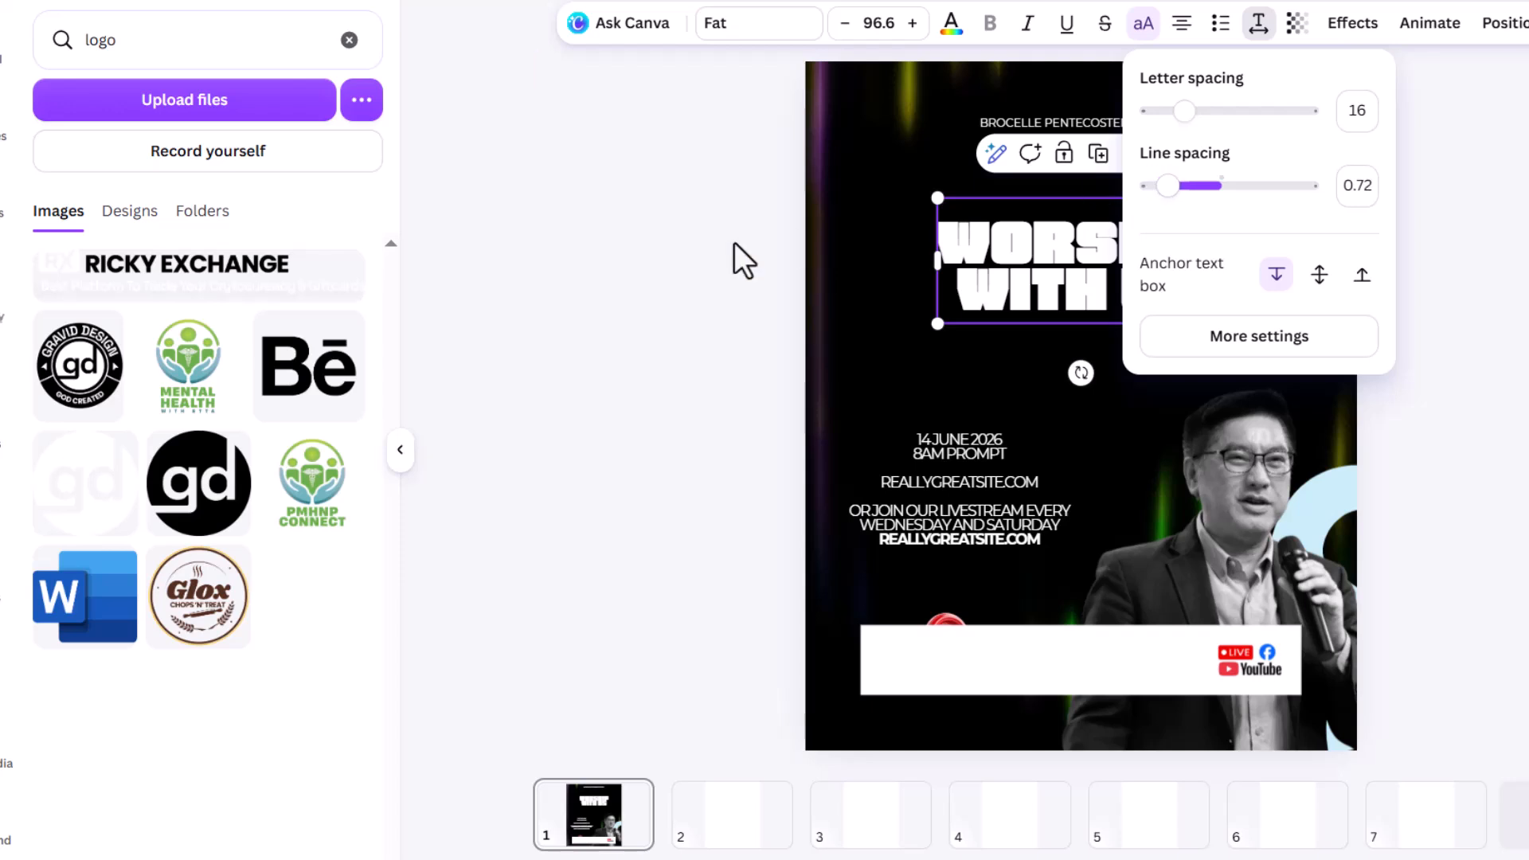
pyautogui.click(1118, 259)
pyautogui.moveTo(1226, 323); pyautogui.dragTo(1281, 348)
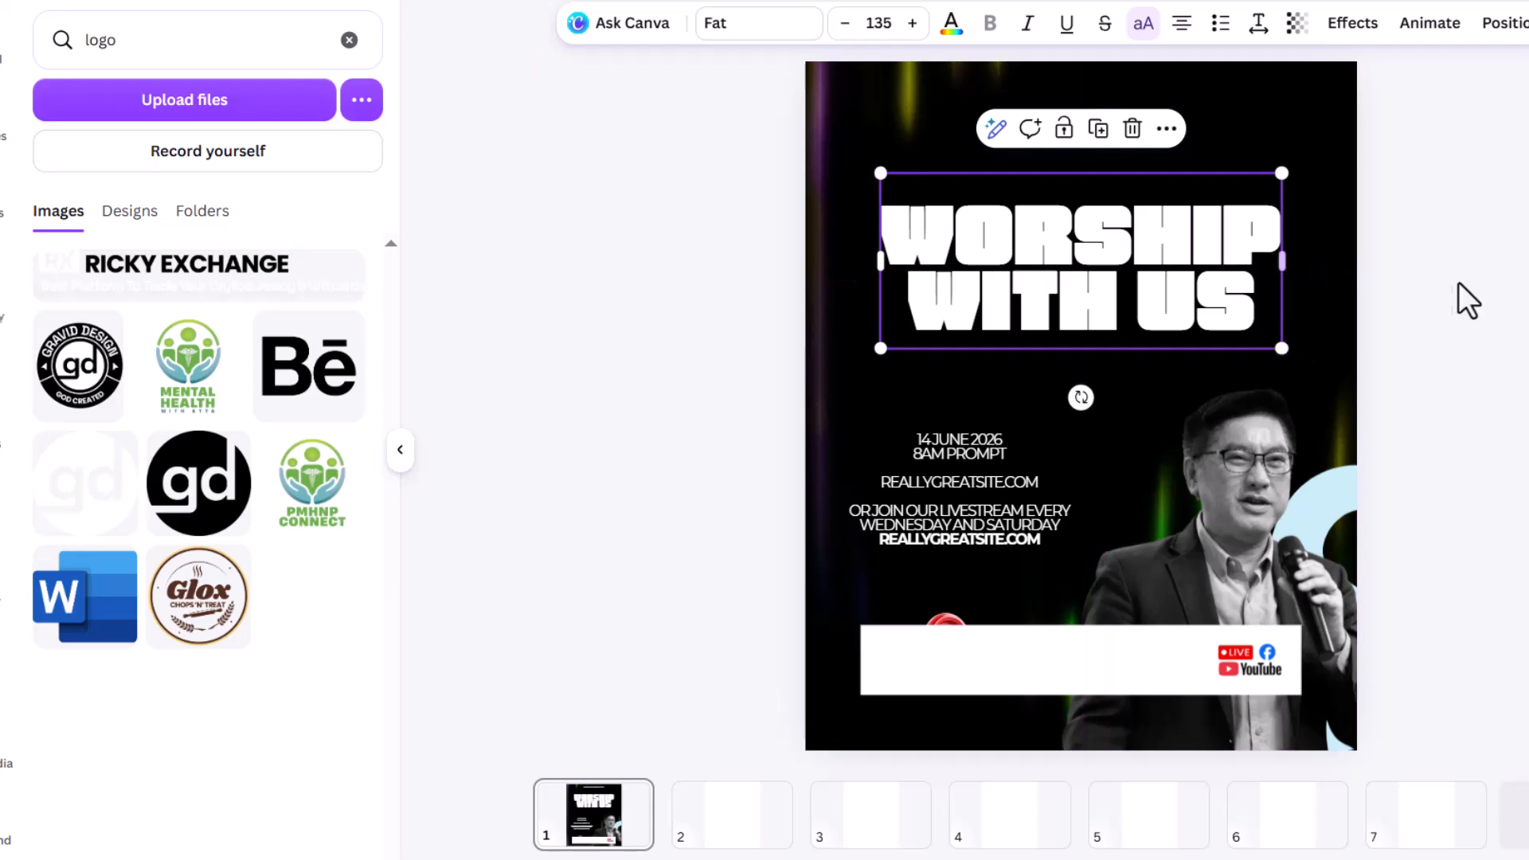
# - Colour the "WORSHIP WITH US" title with the default green-to-yellow-green gradient
pyautogui.click(951, 25)
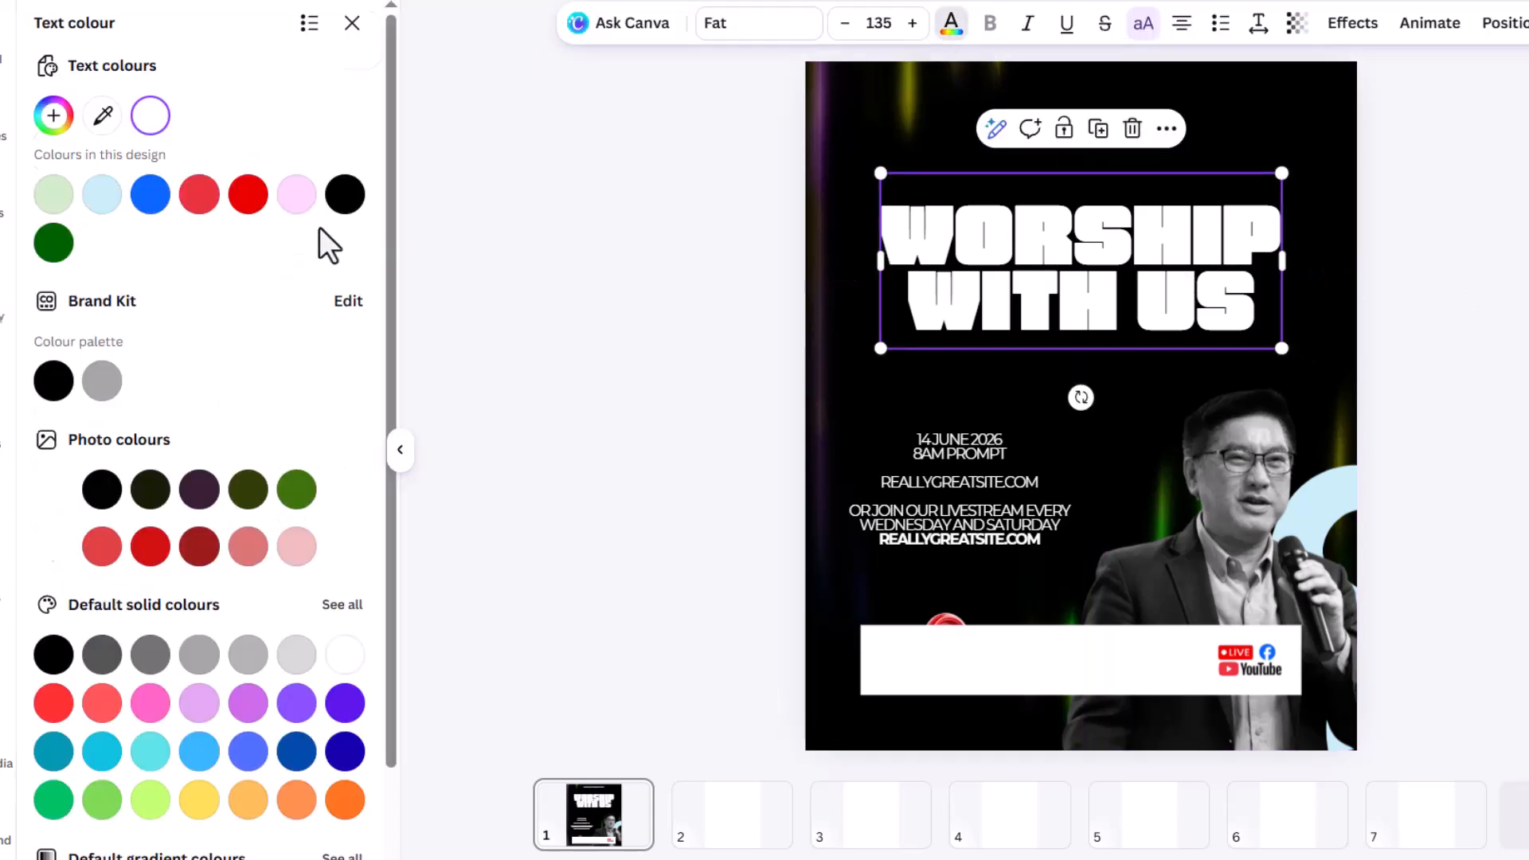
pyautogui.scroll(-3, 231, 354)
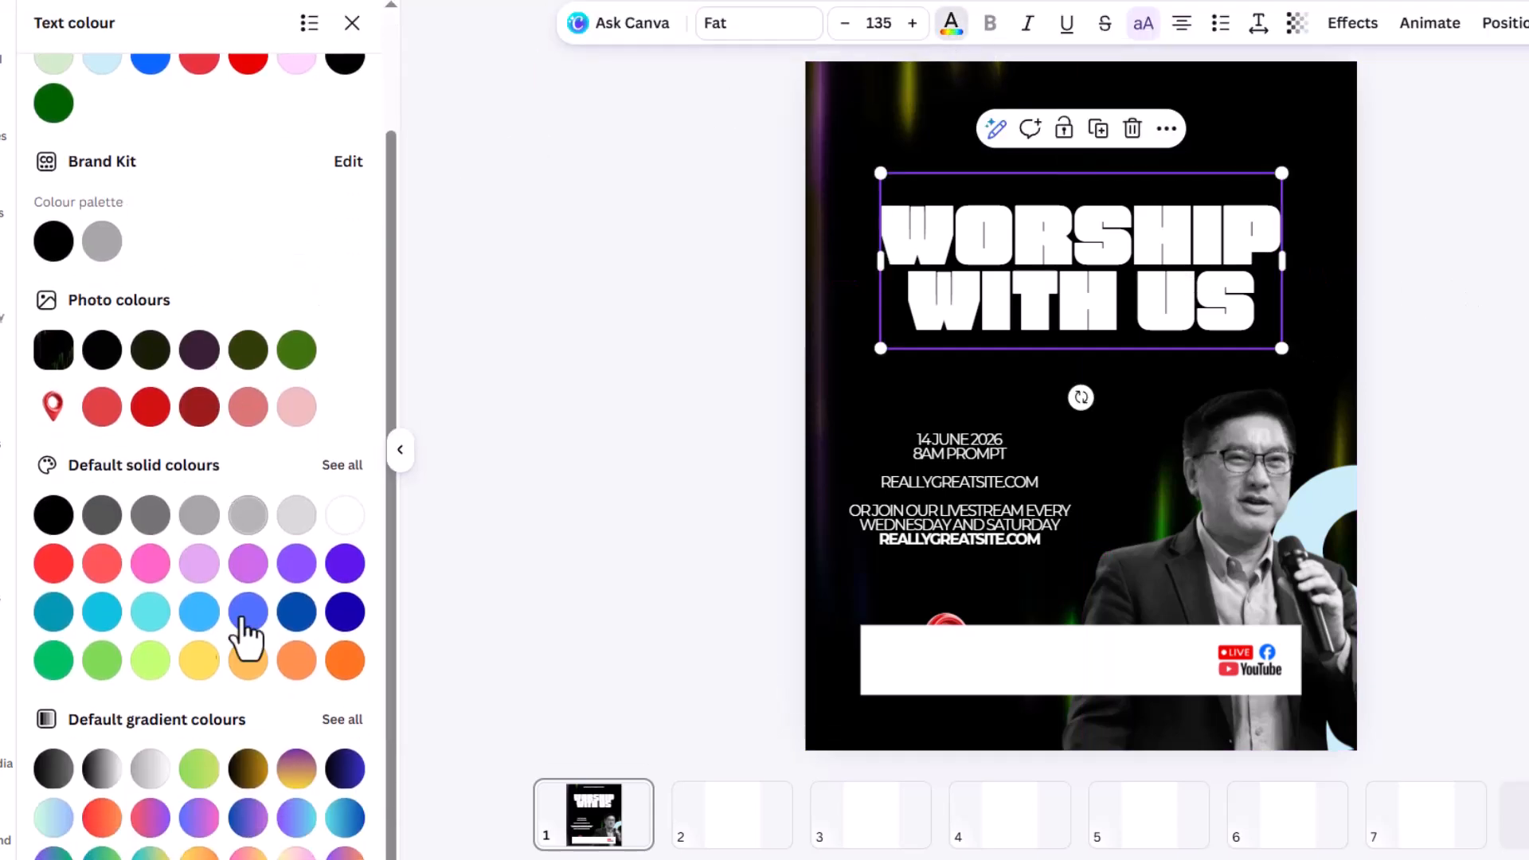
pyautogui.click(201, 769)
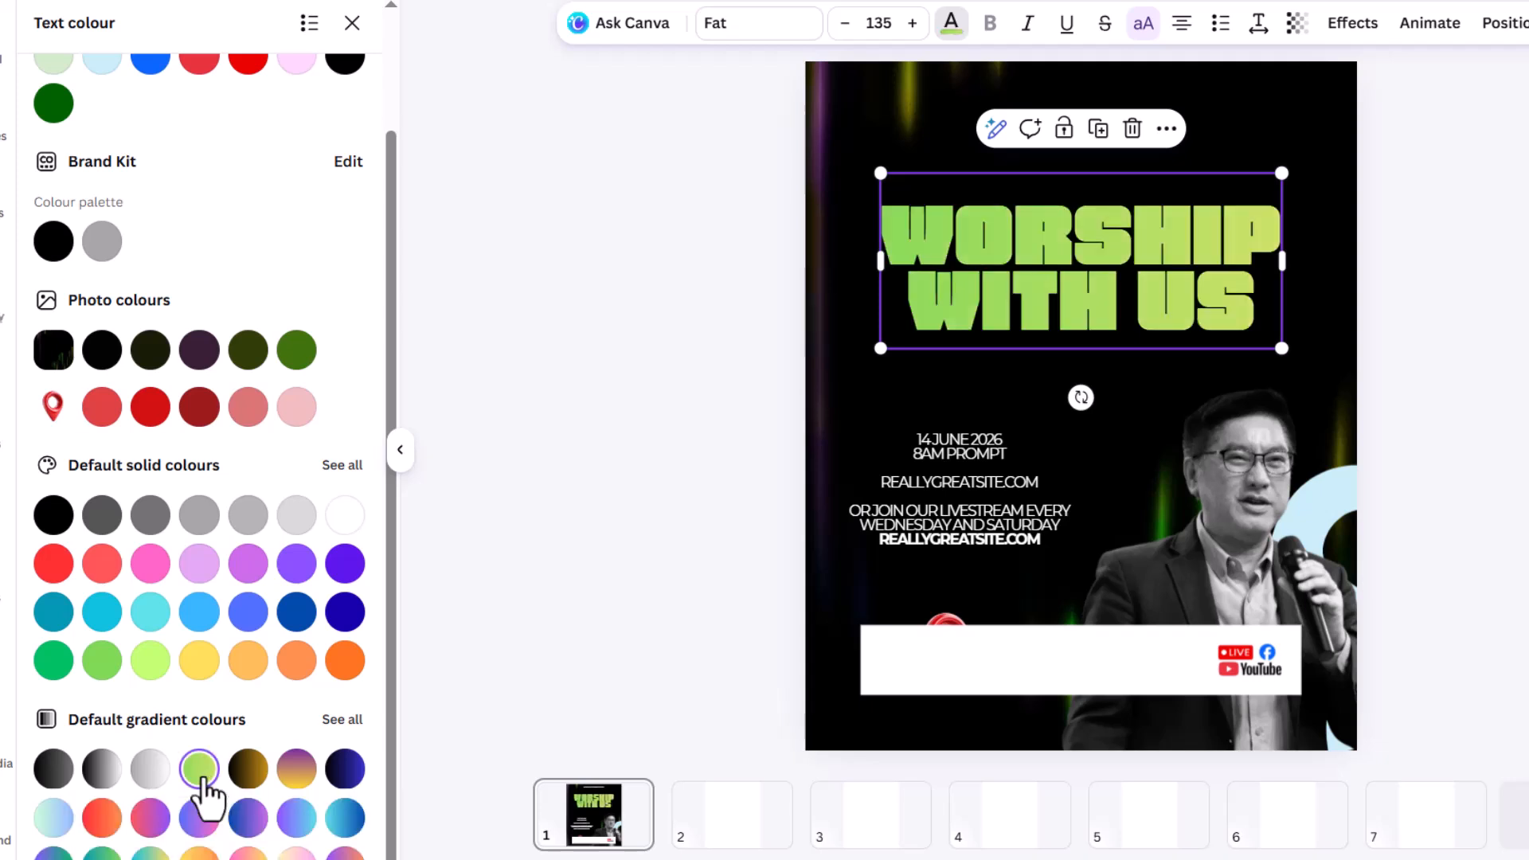
# - Change the first colour of the title's gradient to the more saturated green #6ED031
pyautogui.scroll(3, 318, 253)
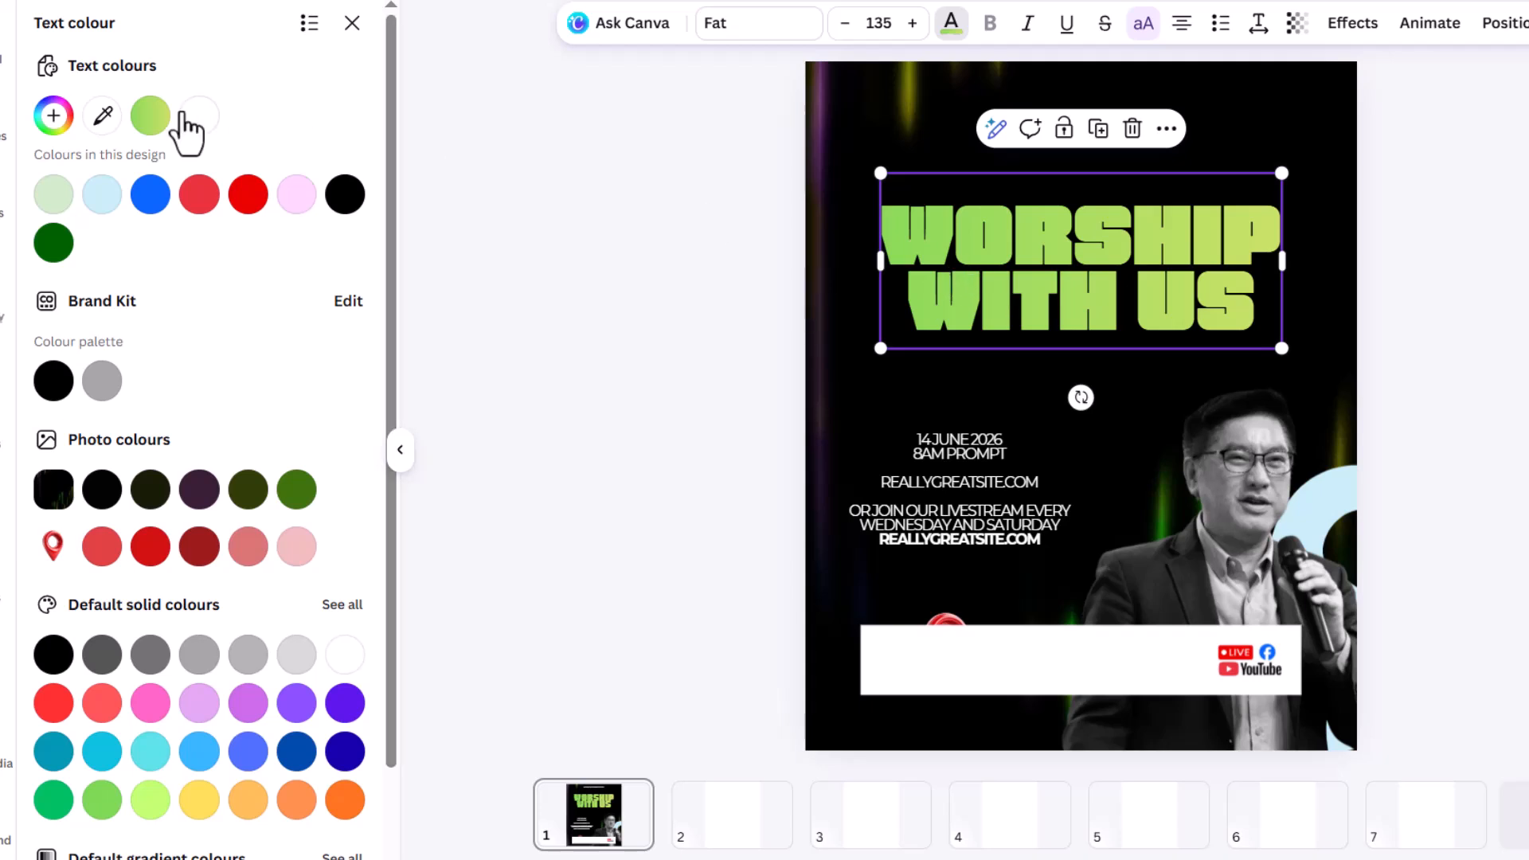
pyautogui.click(53, 115)
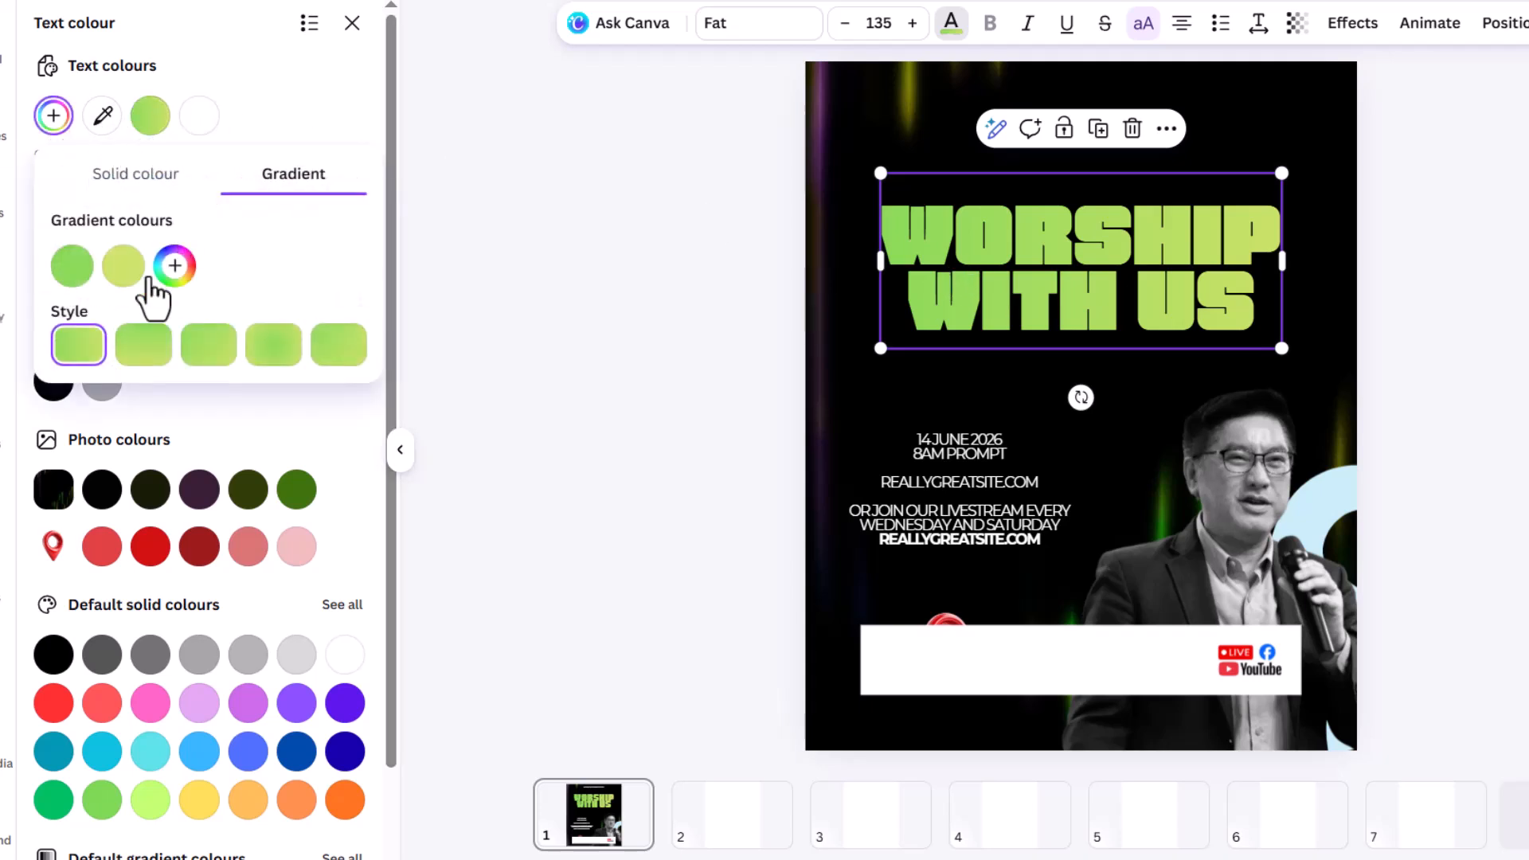
pyautogui.click(72, 266)
pyautogui.moveTo(251, 334); pyautogui.dragTo(300, 338)
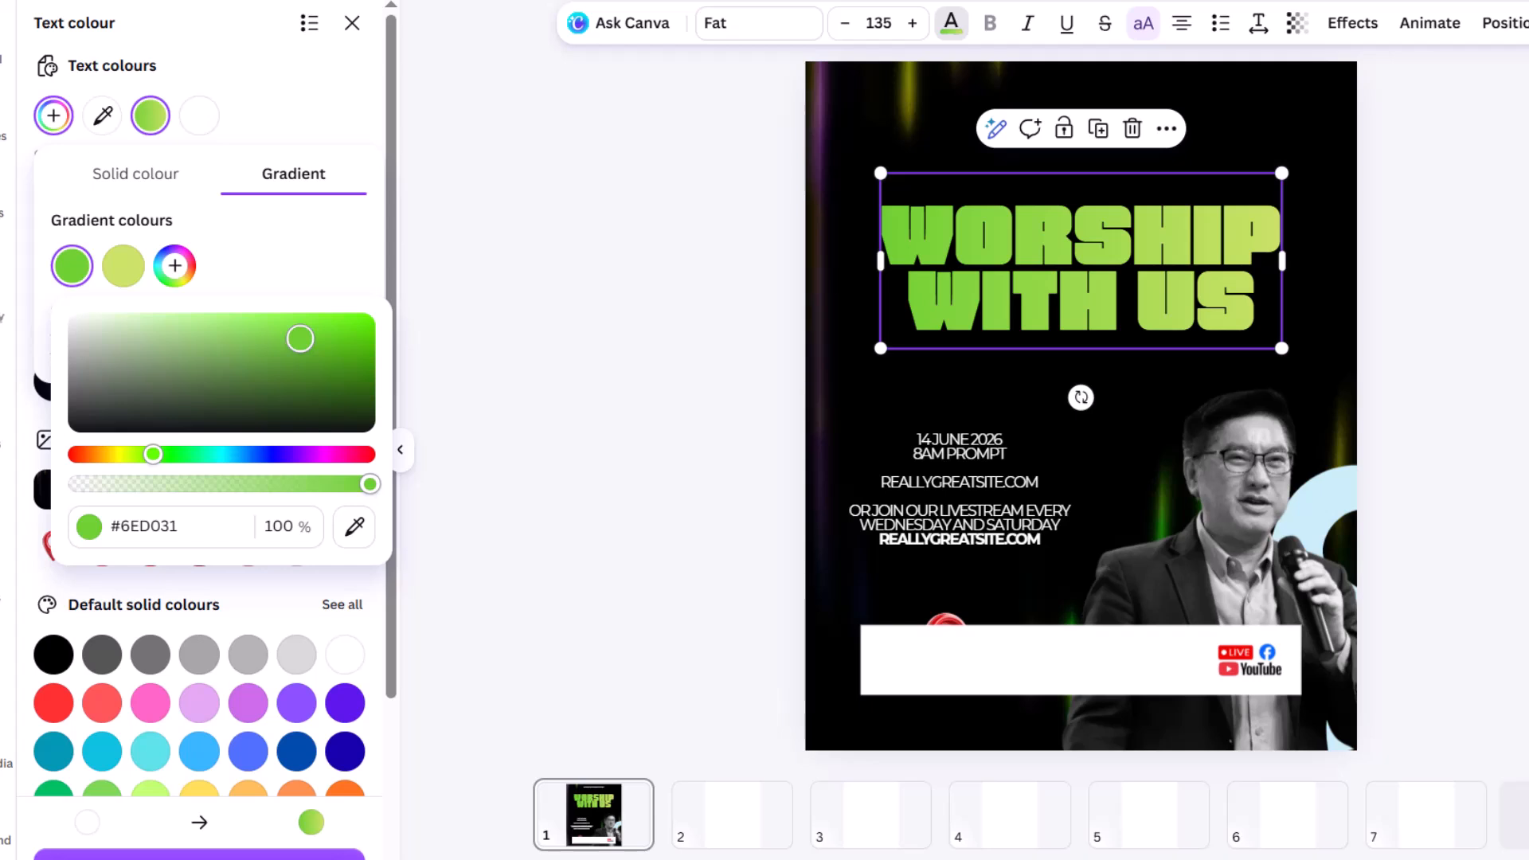
pyautogui.click(594, 294)
pyautogui.click(594, 294)
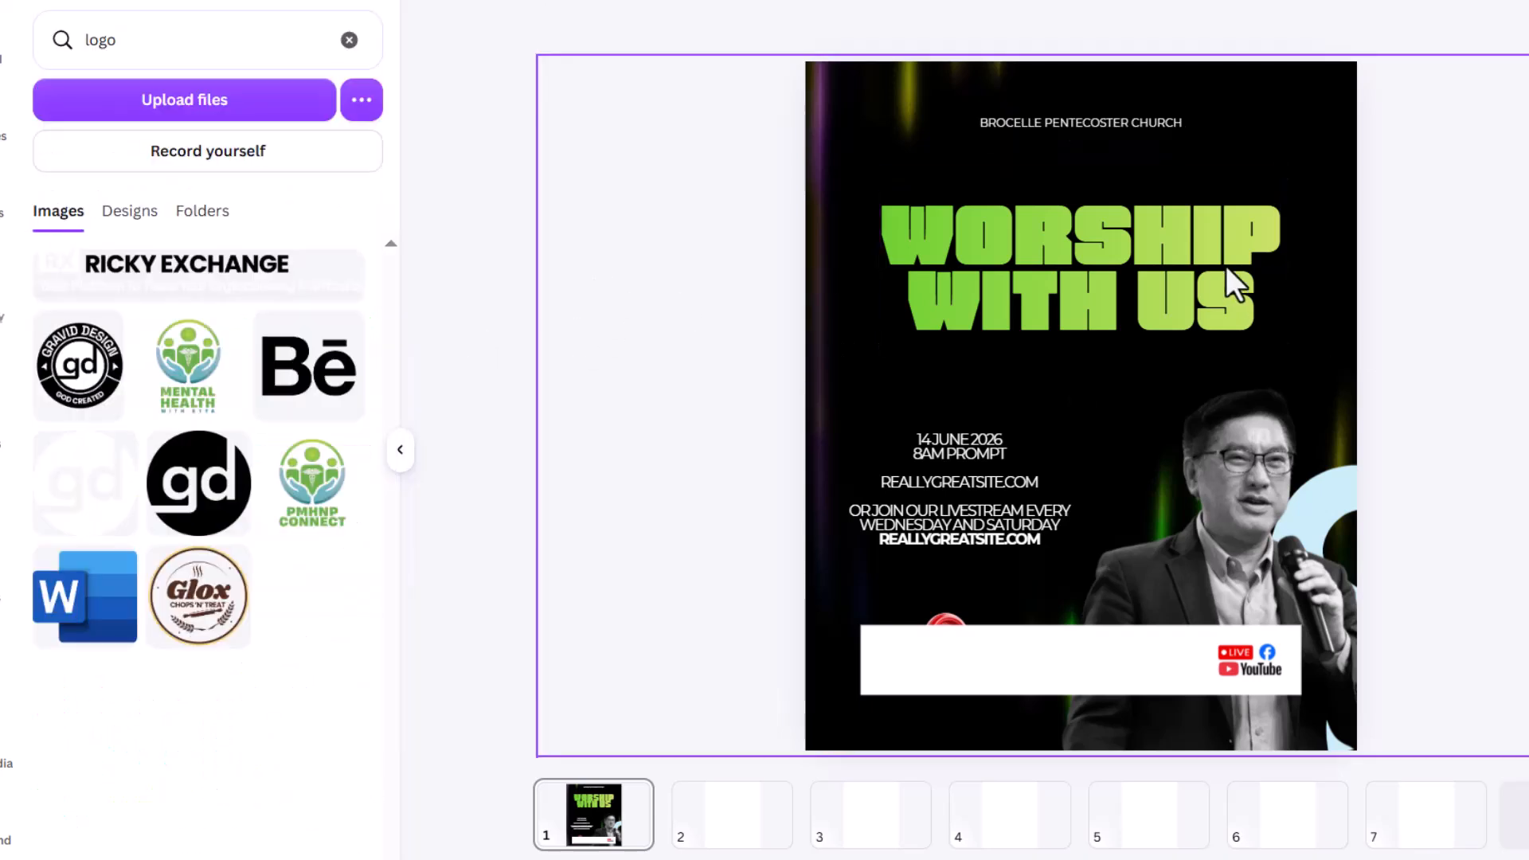
# - Nudge the event details block to the left and add a copy of the church name text reading "THIS SABBATH" below the title
pyautogui.click(960, 457)
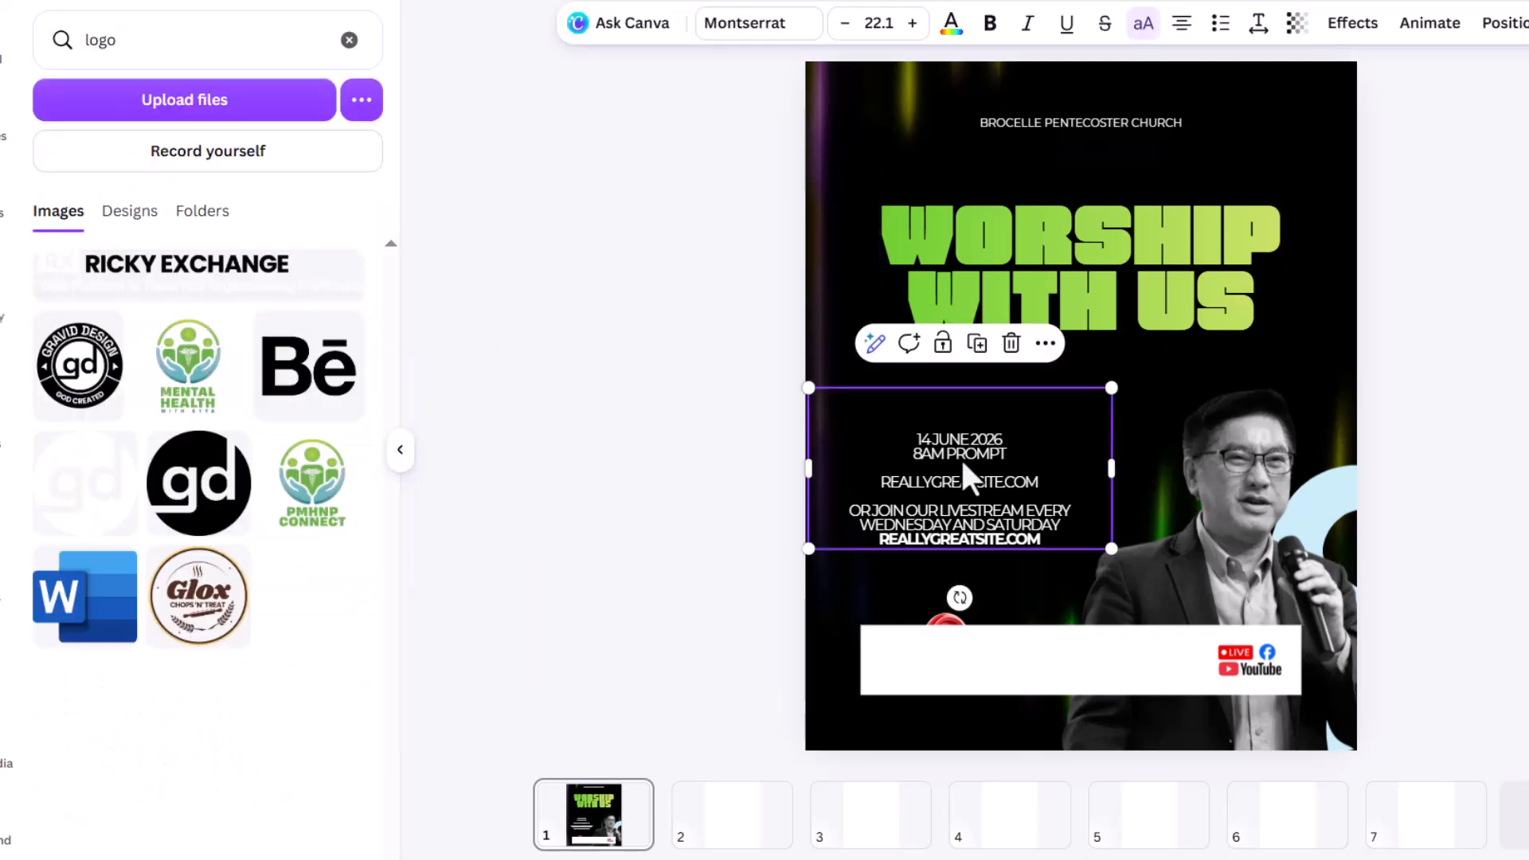
pyautogui.moveTo(1009, 456); pyautogui.dragTo(979, 460)
pyautogui.click(1109, 134)
pyautogui.moveTo(1109, 134); pyautogui.dragTo(1069, 385)
pyautogui.doubleClick(1068, 384)
pyautogui.hotkey('ctrl', 'v')
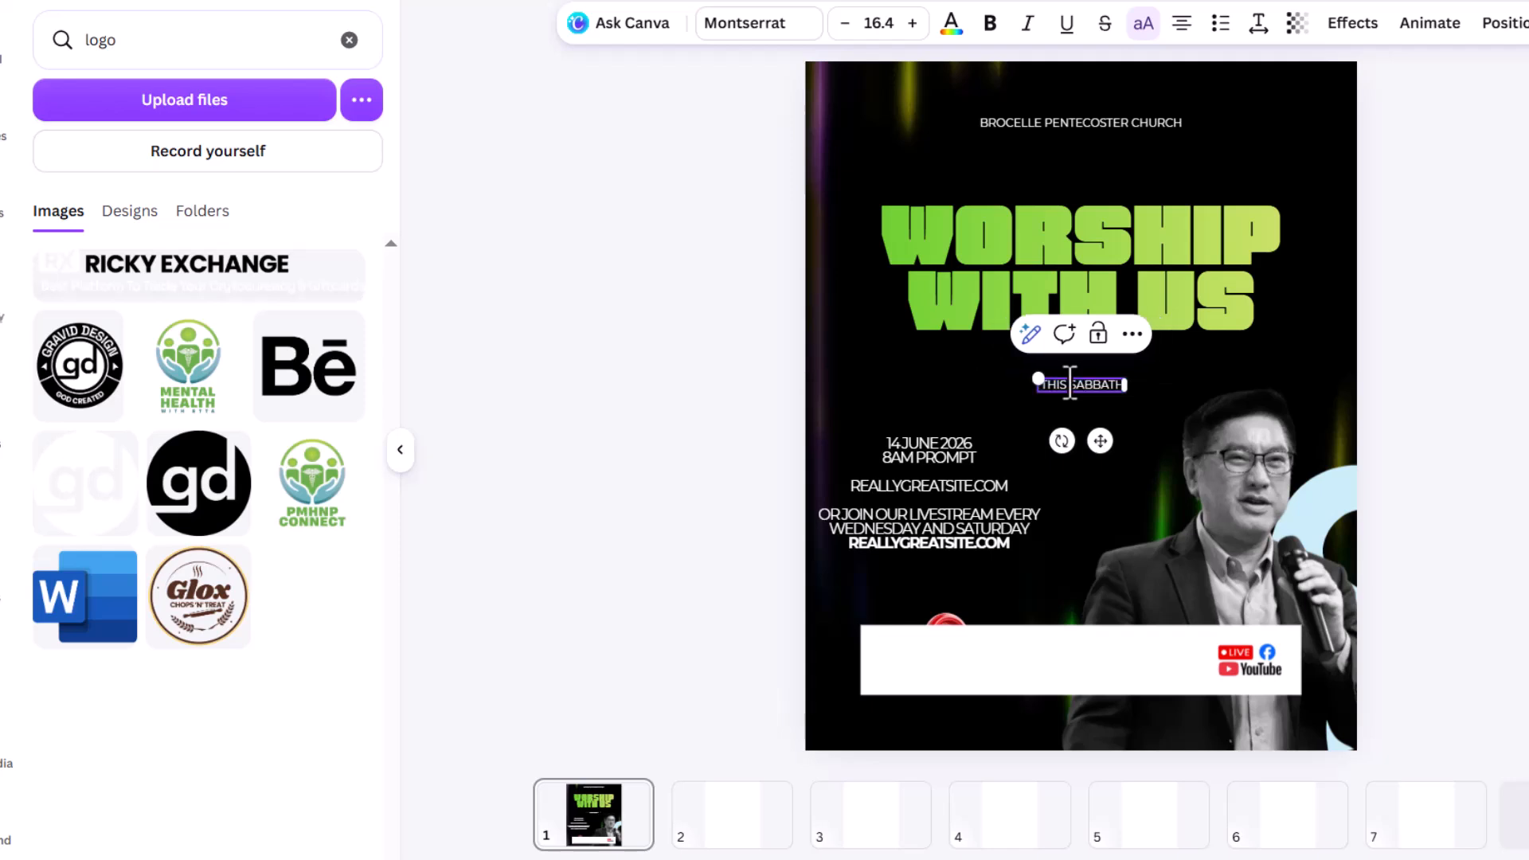
# - Enlarge the "THIS SABBATH" text to size 58.5 and make it bold
pyautogui.moveTo(1125, 392); pyautogui.dragTo(1226, 420)
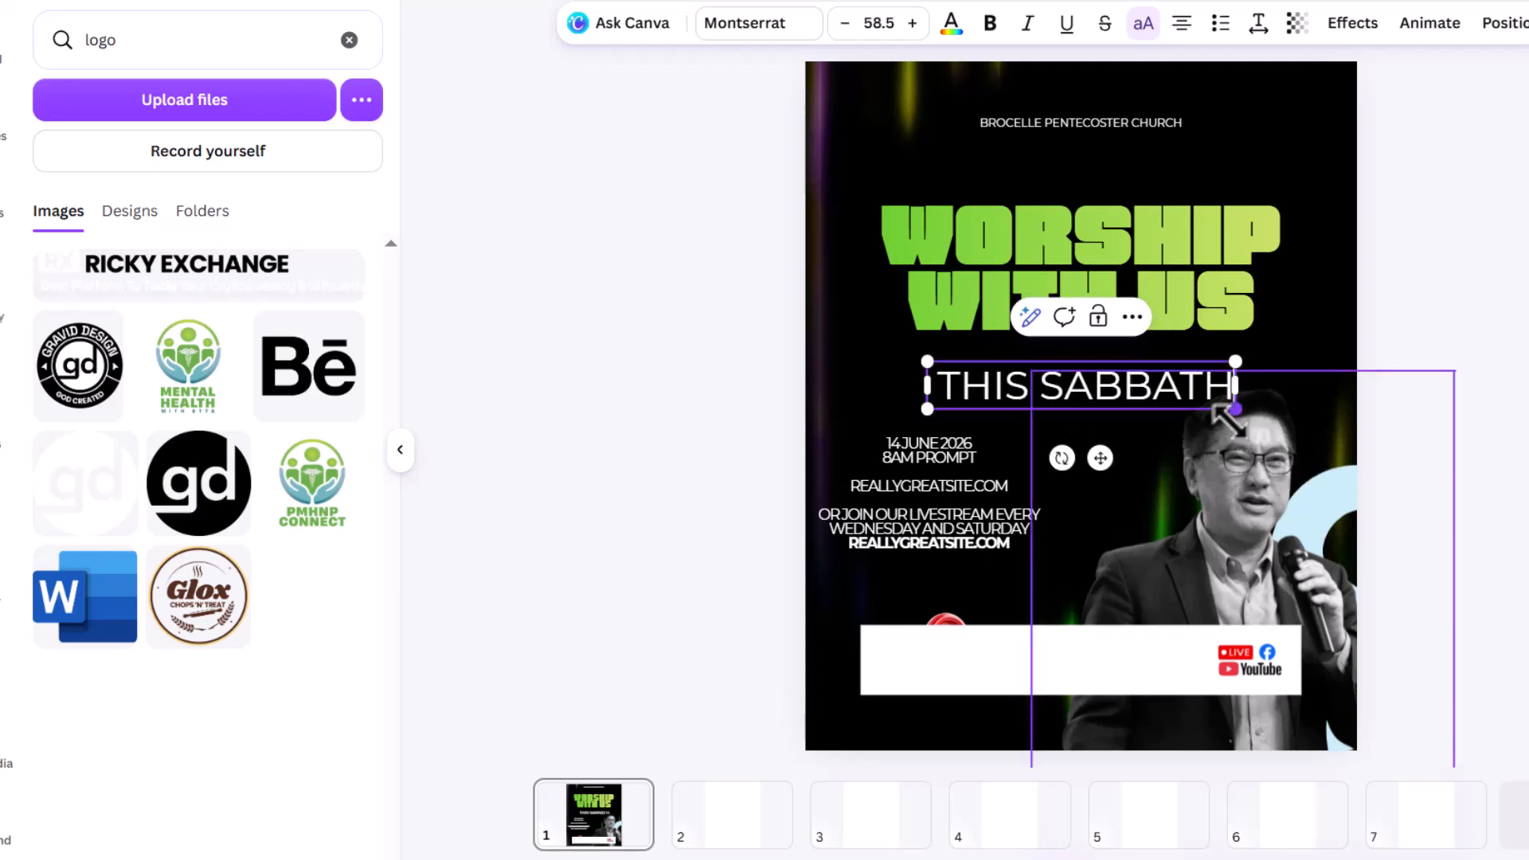
pyautogui.press('Return')
pyautogui.click(990, 32)
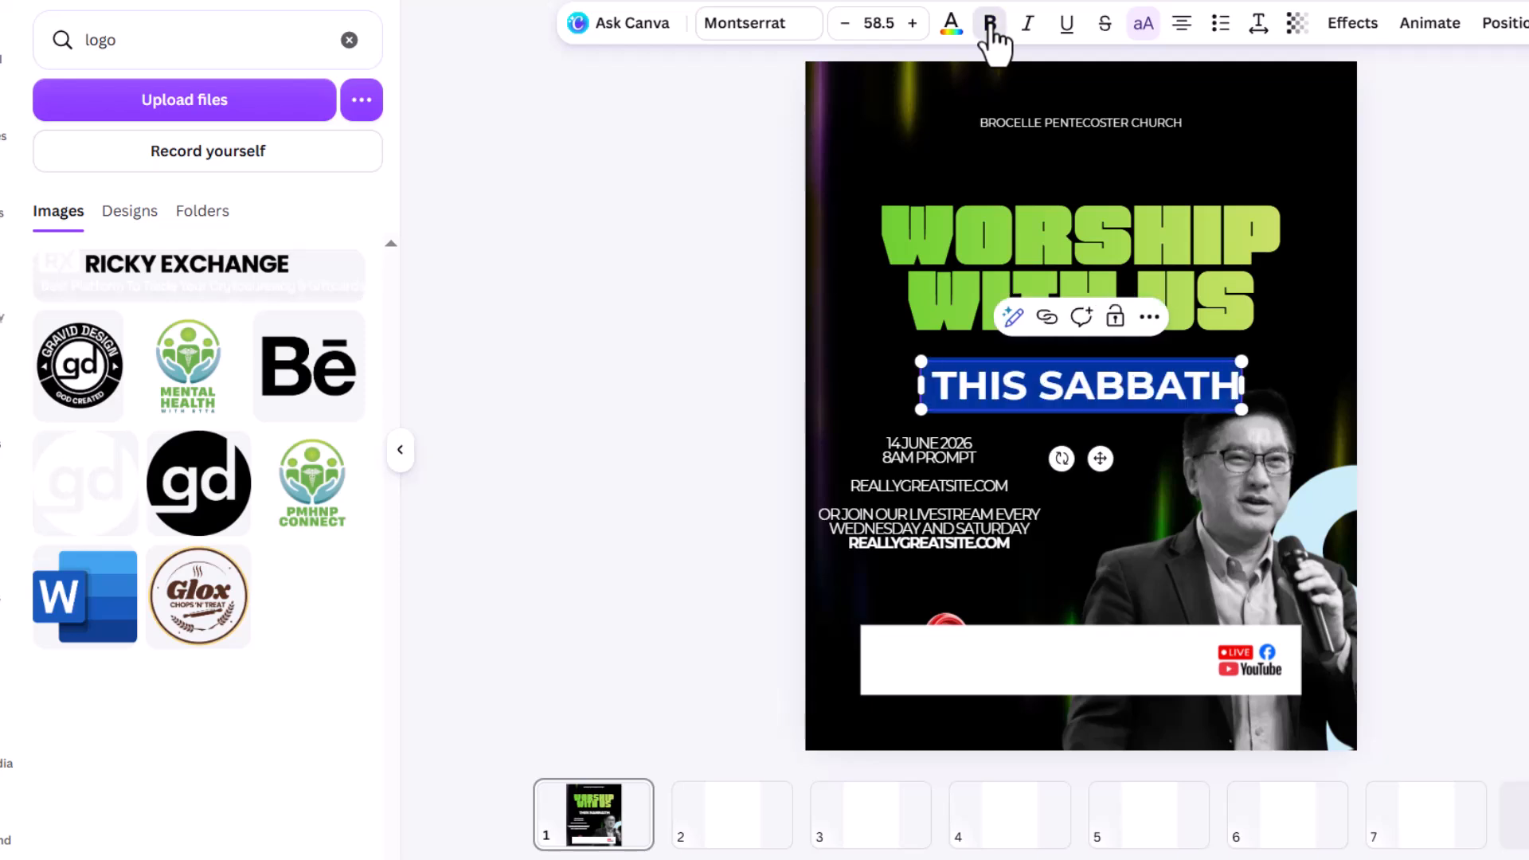
# - Set the "THIS SABBATH" text's line spacing to 1.18 and its letter spacing to about -48
pyautogui.click(1258, 28)
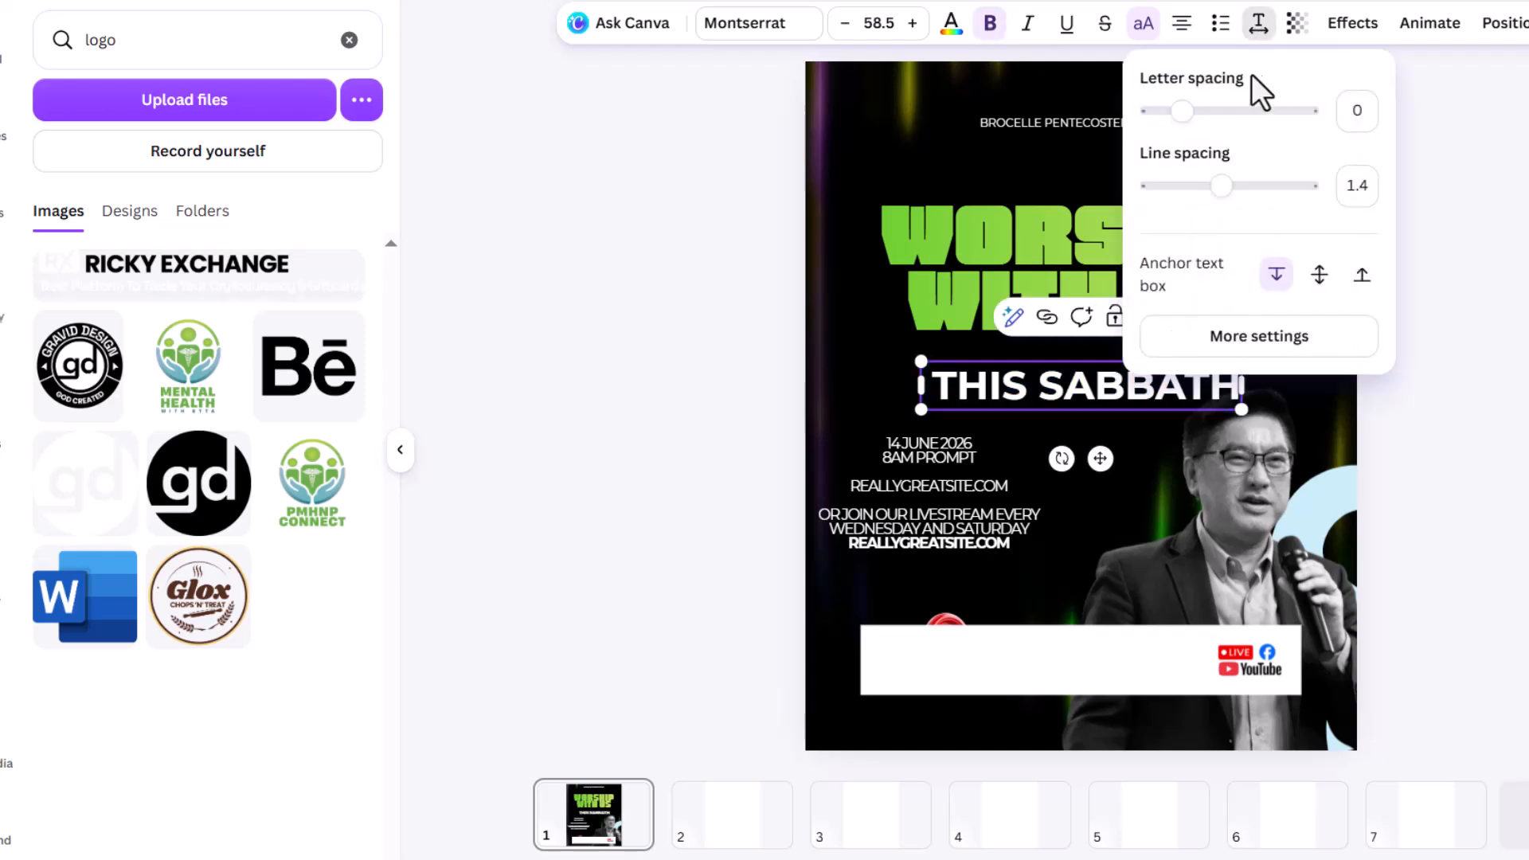
pyautogui.moveTo(1206, 183); pyautogui.dragTo(1198, 185)
pyautogui.moveTo(1181, 110); pyautogui.dragTo(1172, 110)
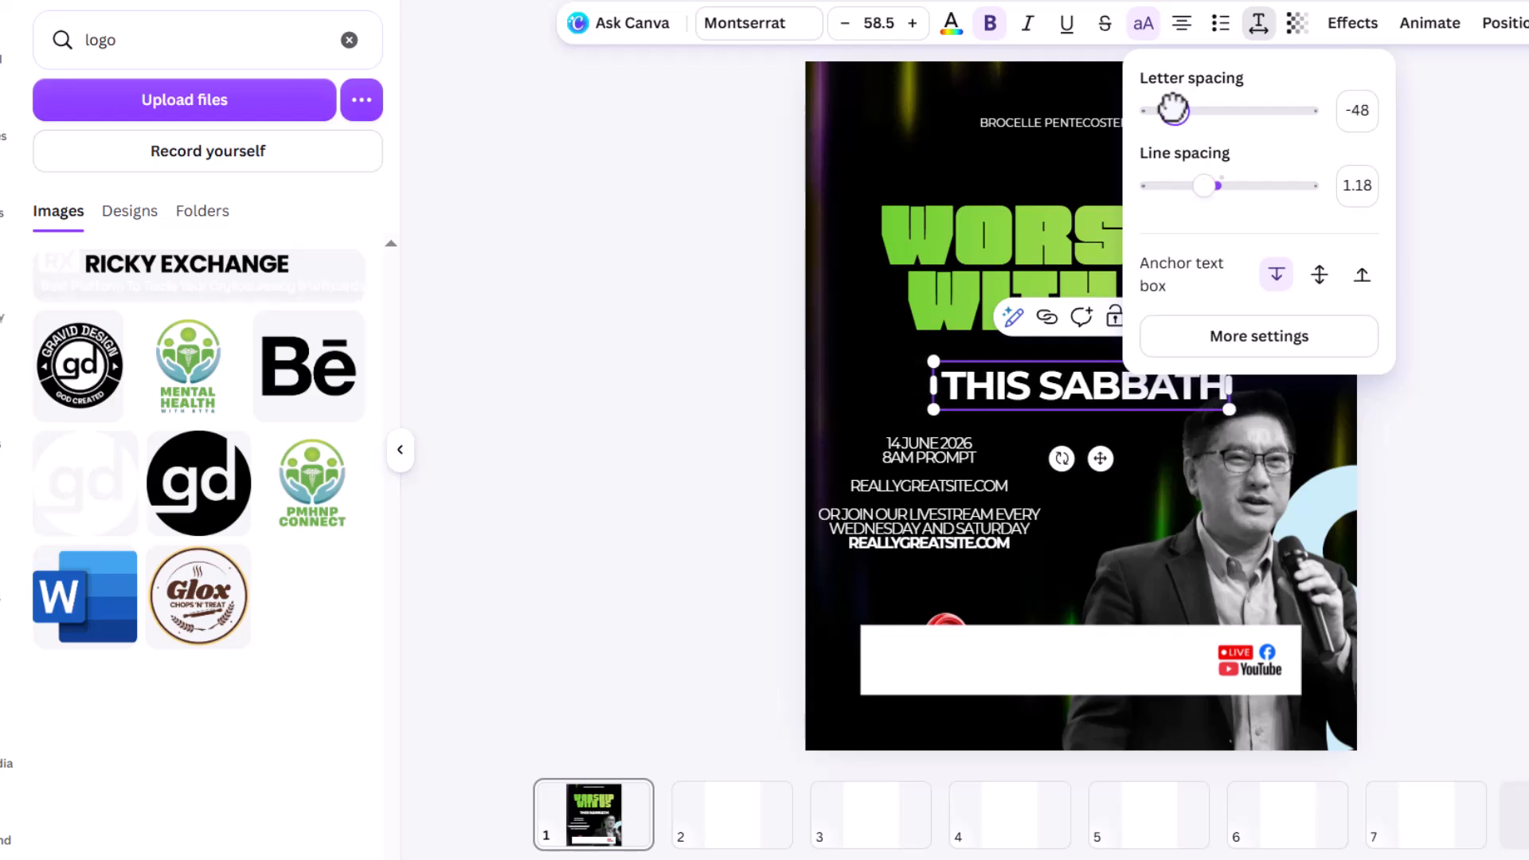
pyautogui.click(872, 274)
# - Move "THIS SABBATH" up so it sits centred directly beneath the "WORSHIP WITH US" title
pyautogui.click(1192, 379)
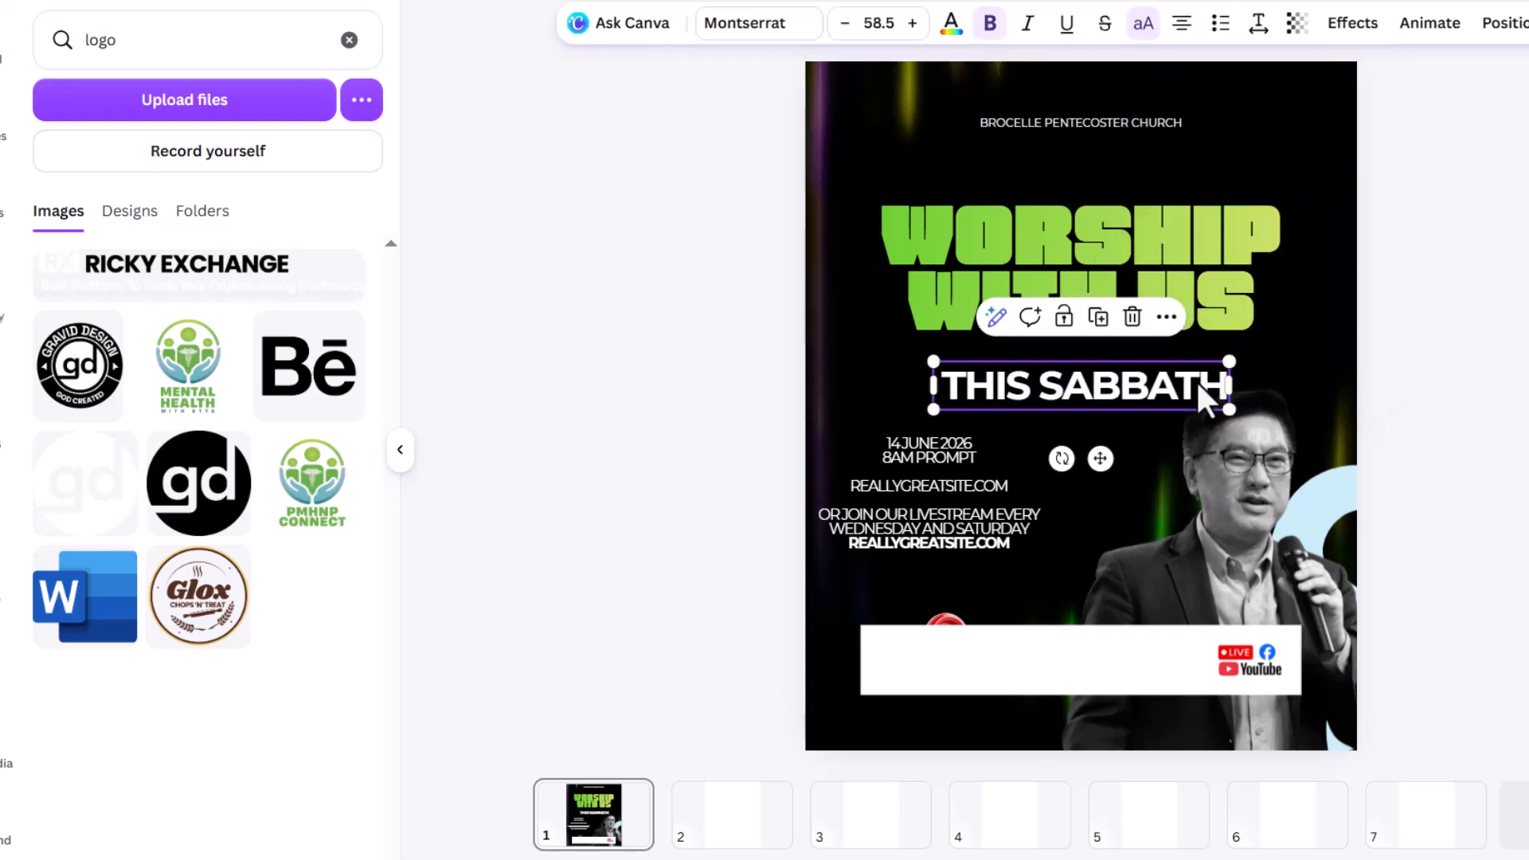
pyautogui.moveTo(1177, 398); pyautogui.dragTo(1176, 373)
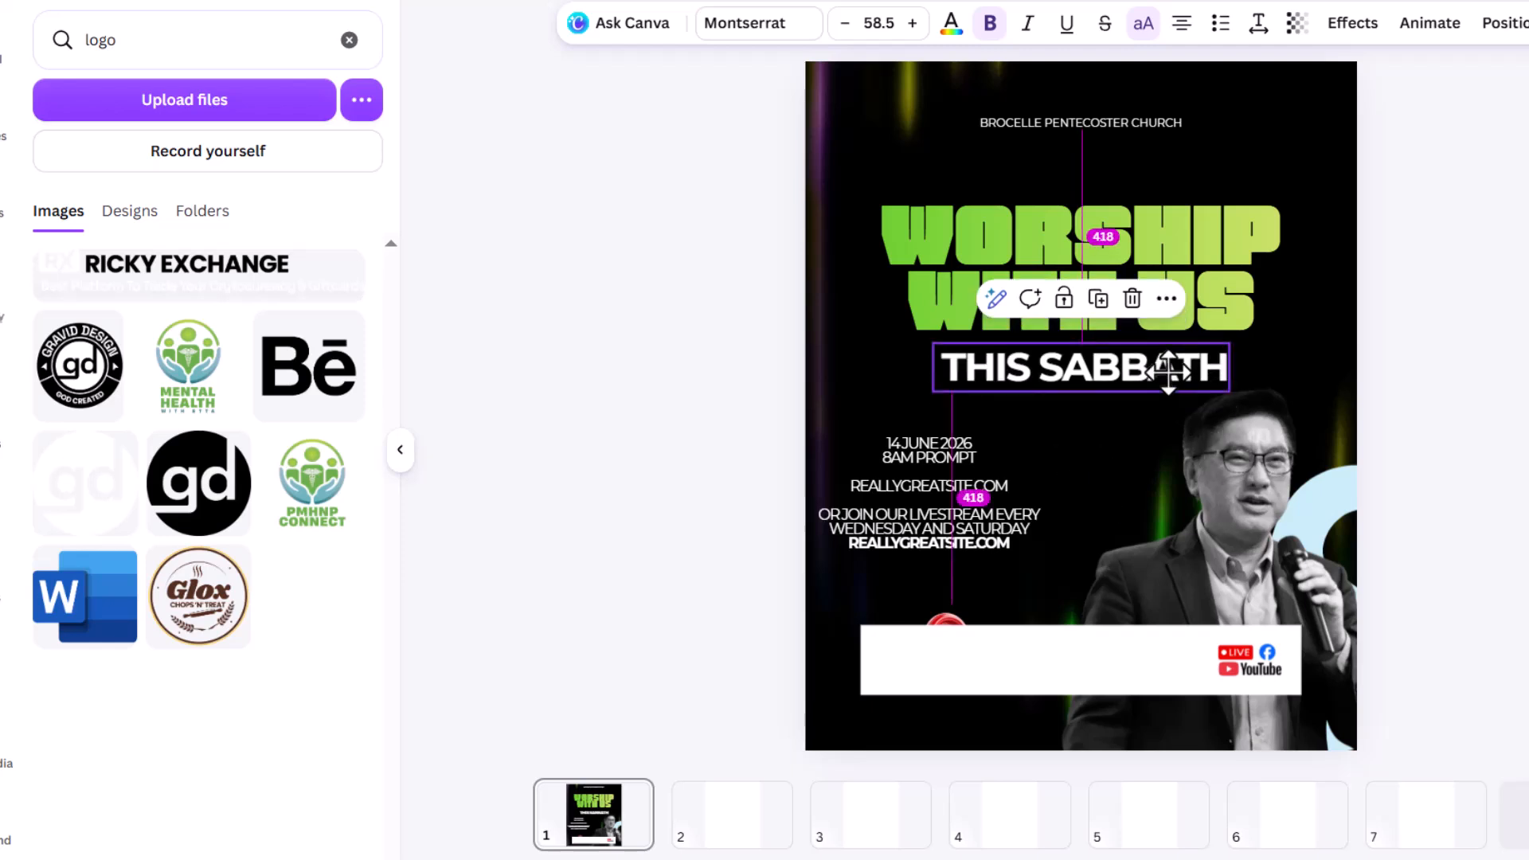
pyautogui.press('Escape')
# - Move the event details block right so it sits beneath "THIS SABBATH", and add a circle to the left of it
pyautogui.moveTo(959, 458); pyautogui.dragTo(1150, 427)
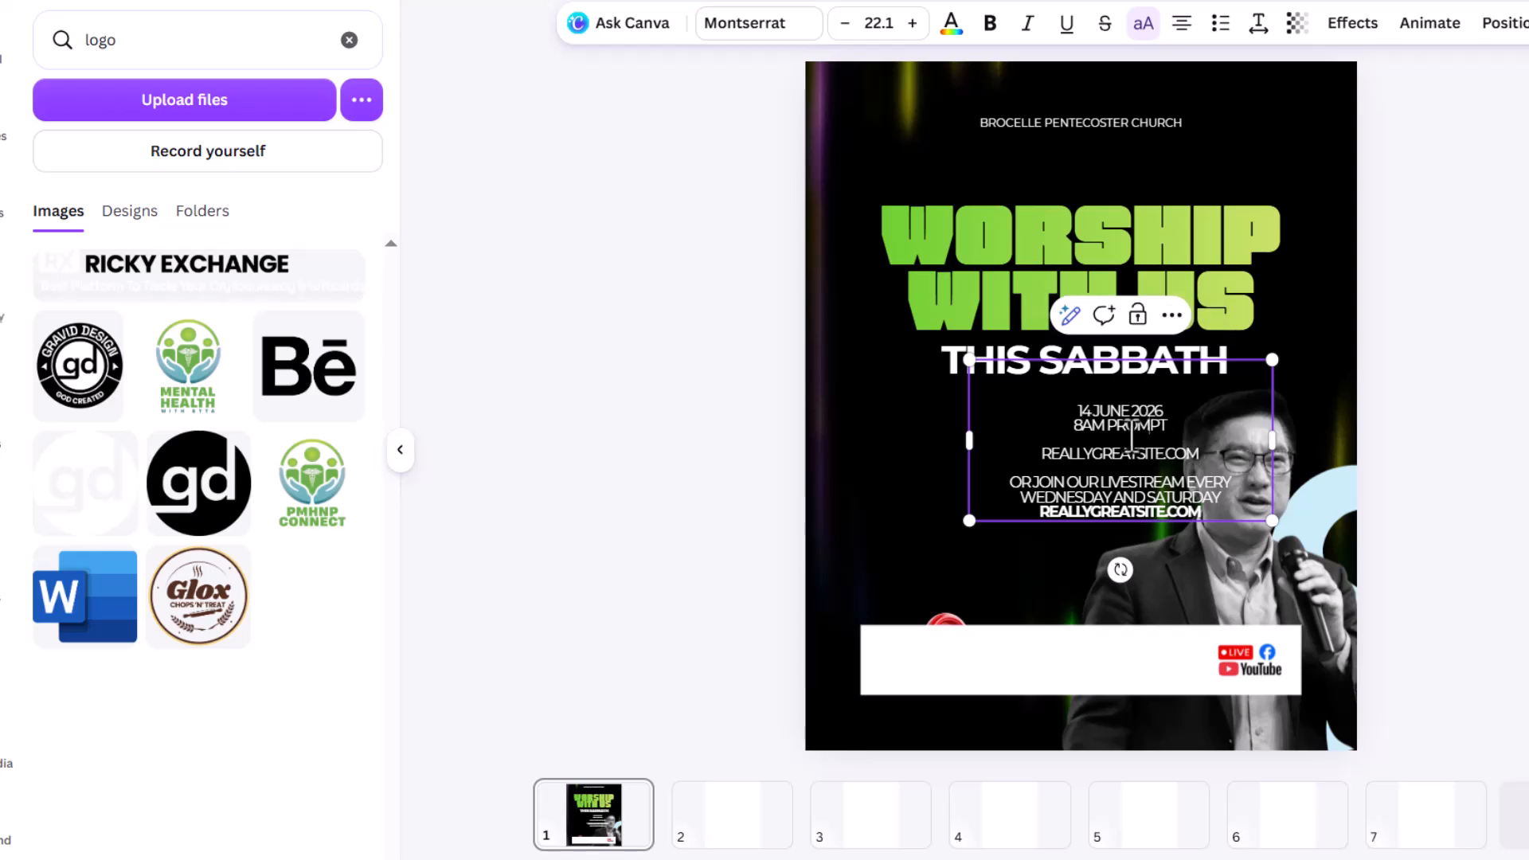
pyautogui.click(1400, 458)
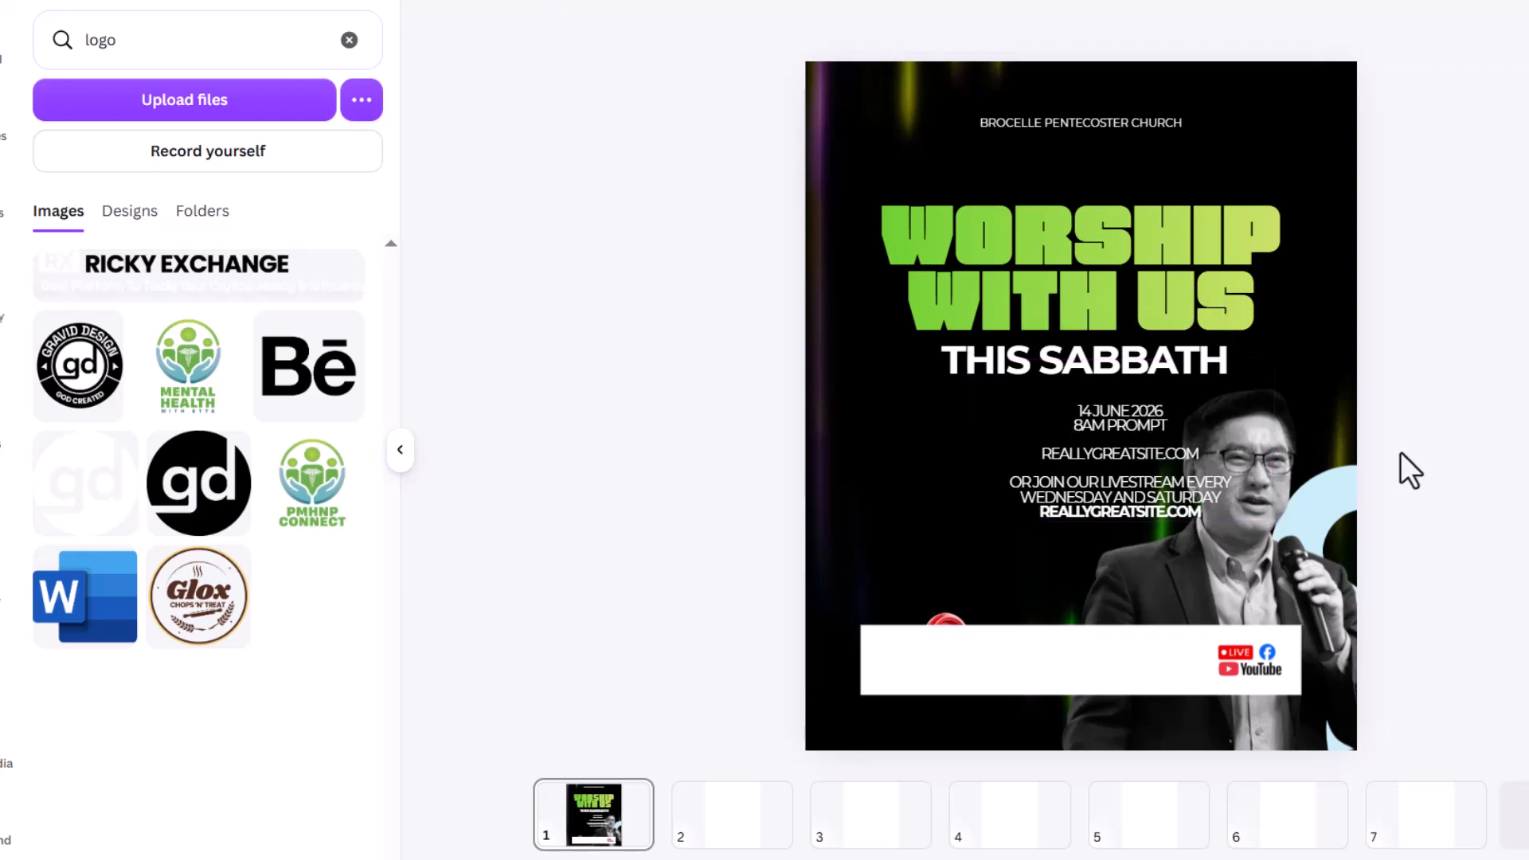
pyautogui.press('c')
pyautogui.moveTo(1164, 325); pyautogui.dragTo(960, 450)
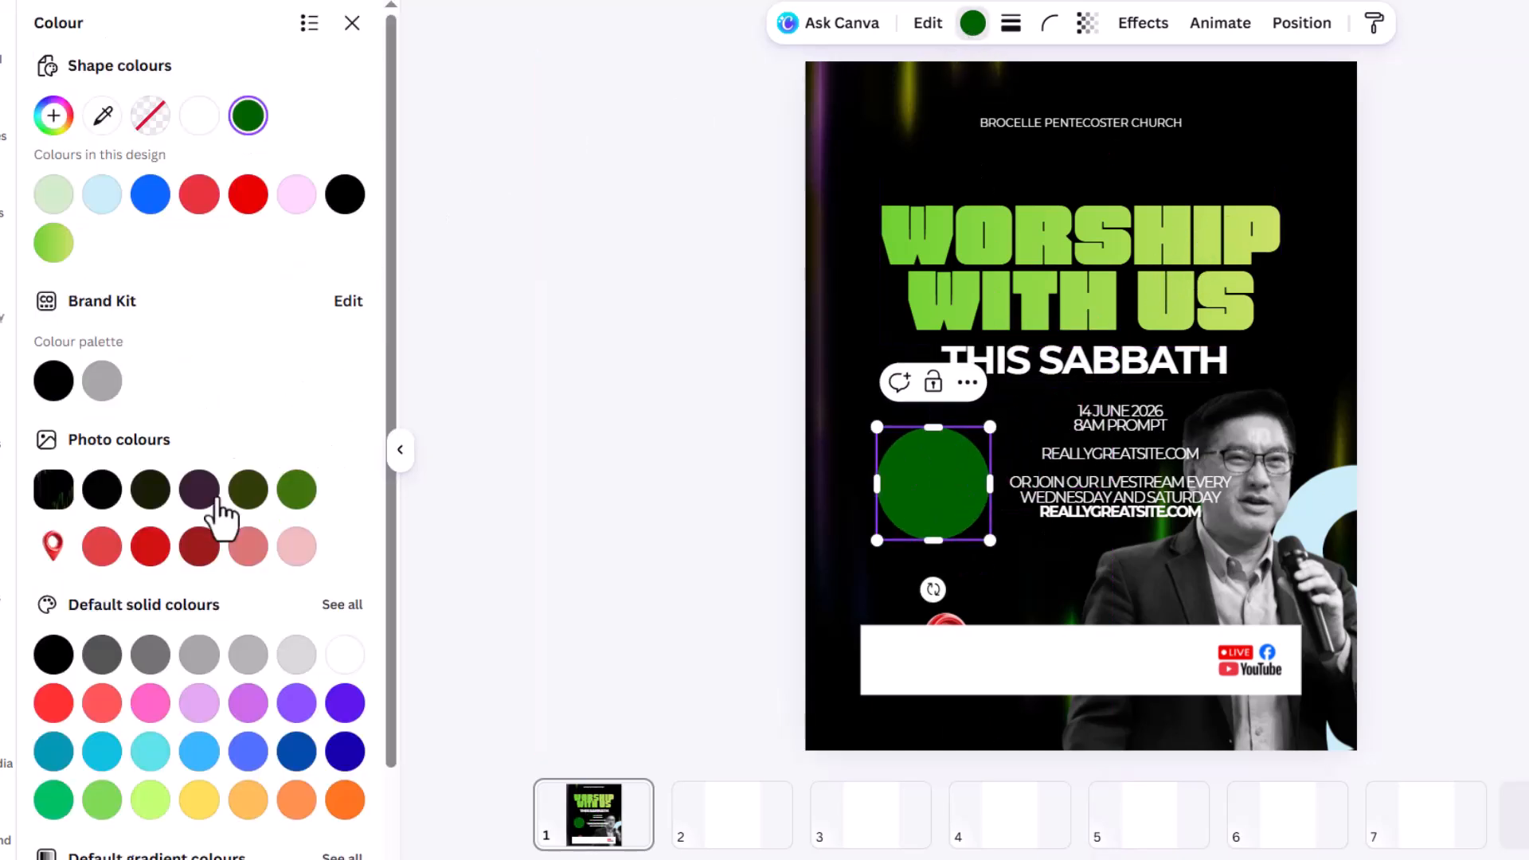
# - Fill the circle with the default green-to-lime gradient and make it slightly smaller
pyautogui.scroll(-2, 238, 478)
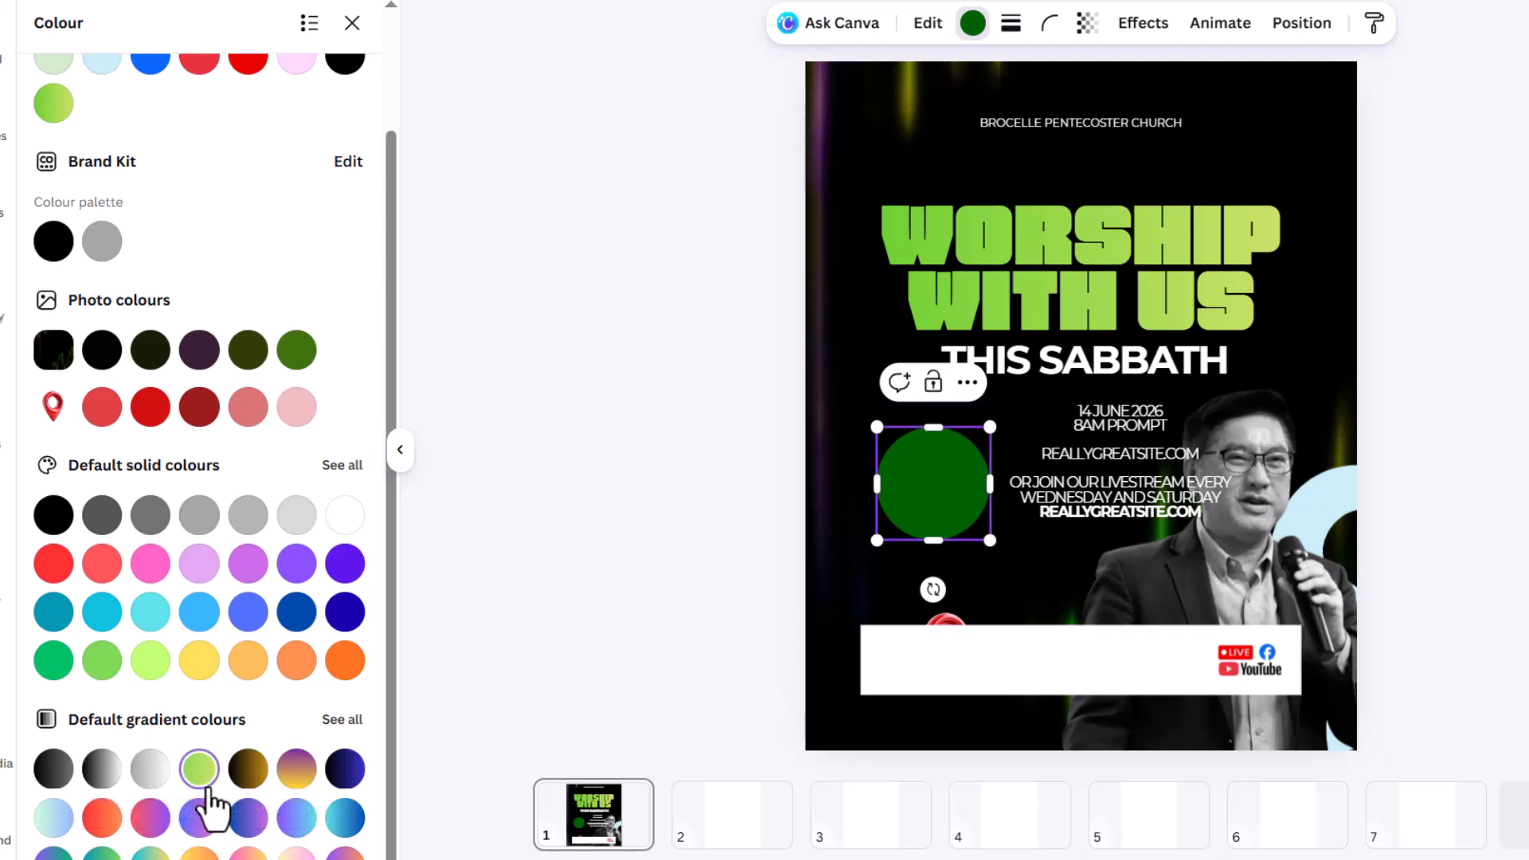
pyautogui.click(199, 768)
pyautogui.scroll(2, 222, 390)
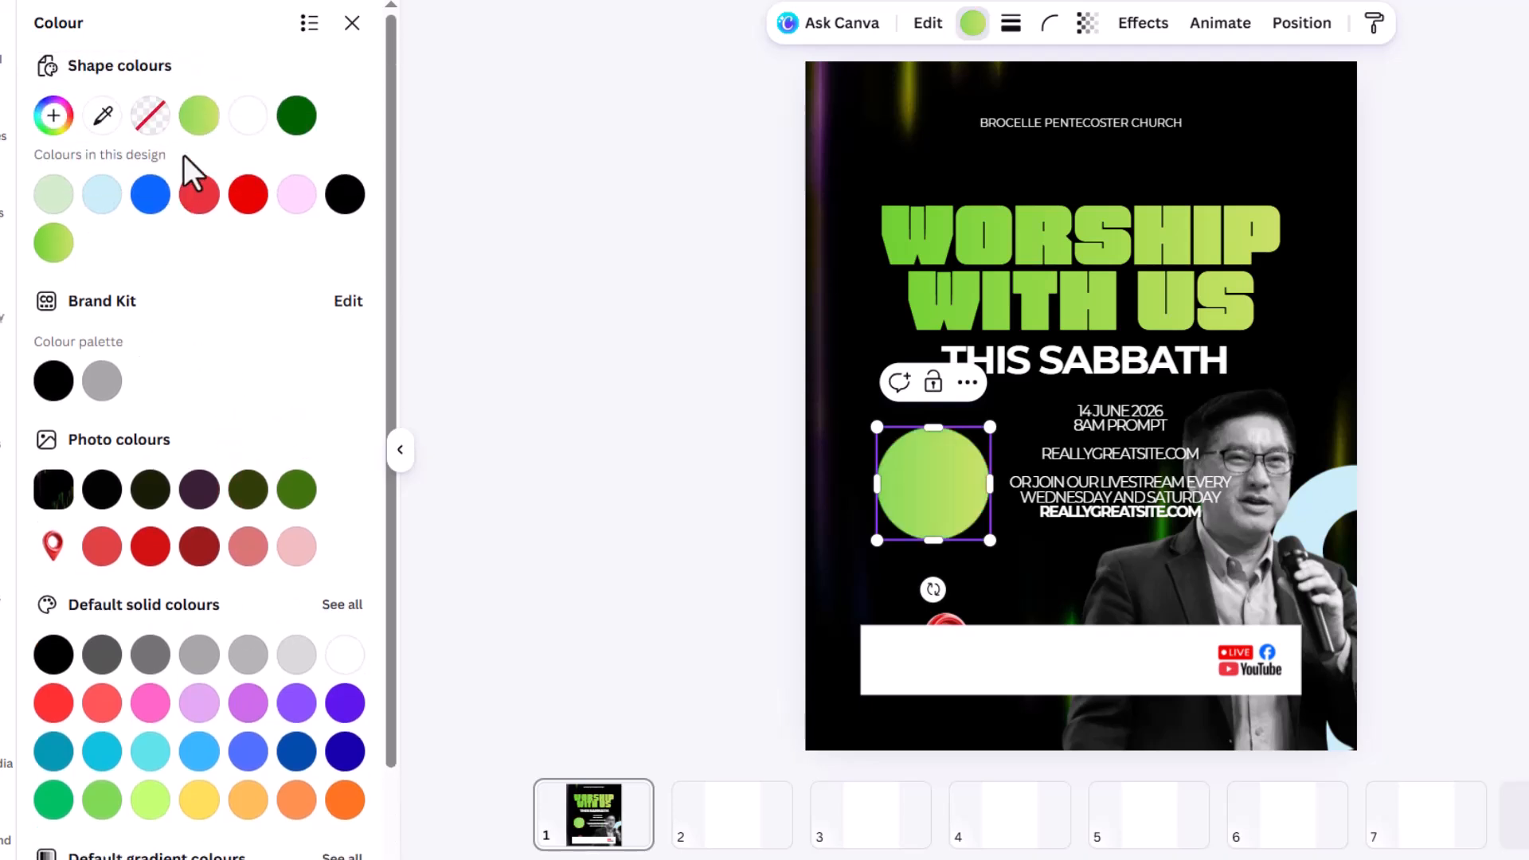
pyautogui.click(198, 123)
pyautogui.moveTo(985, 537); pyautogui.dragTo(944, 503)
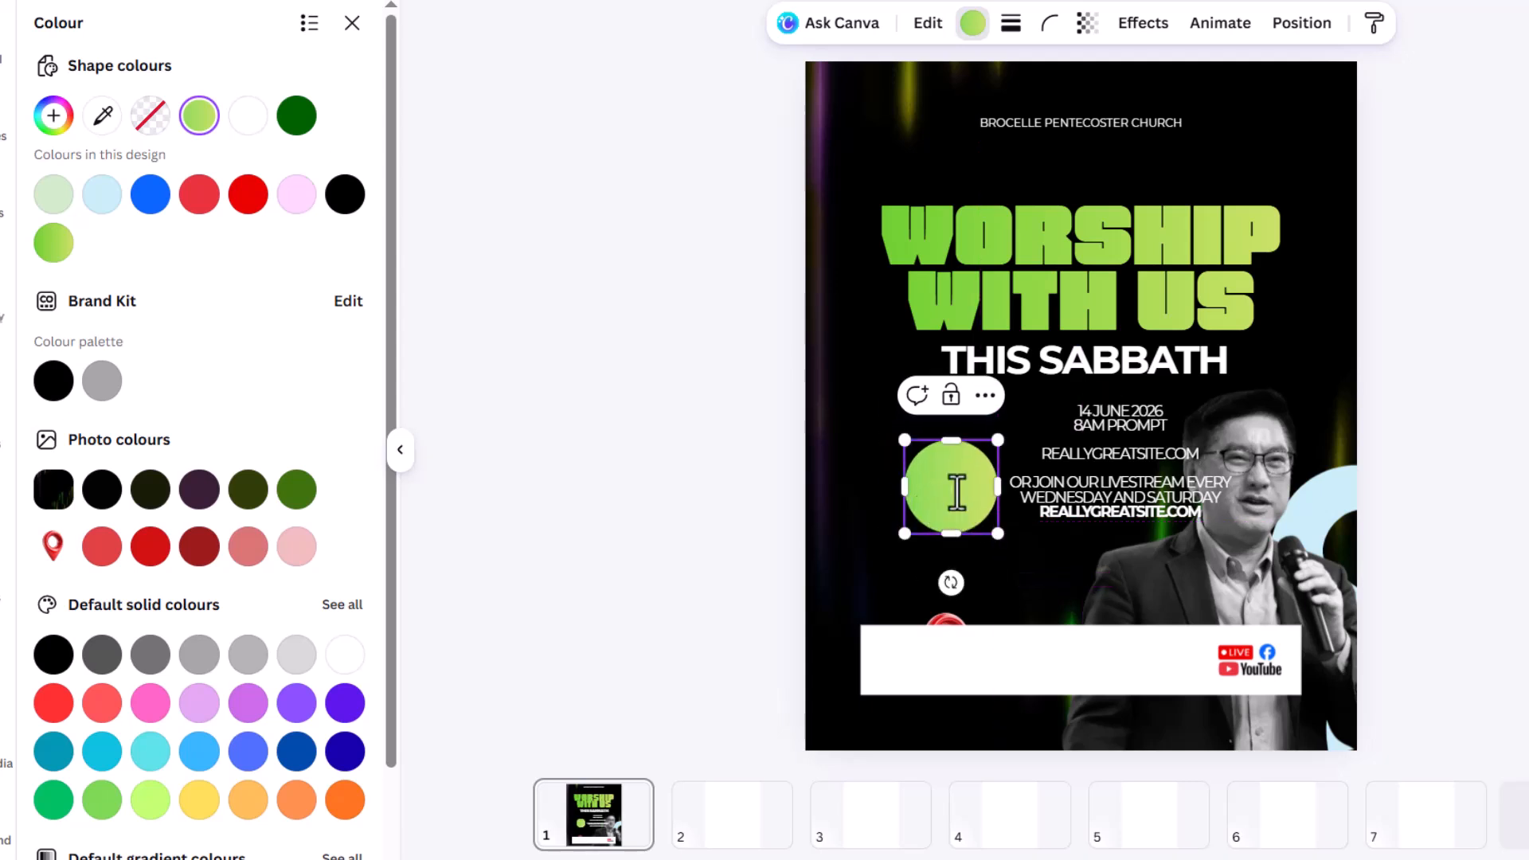
pyautogui.click(1283, 474)
# - Add a smaller copy of the green circle overlapping the lower edge of the first one
pyautogui.click(966, 480)
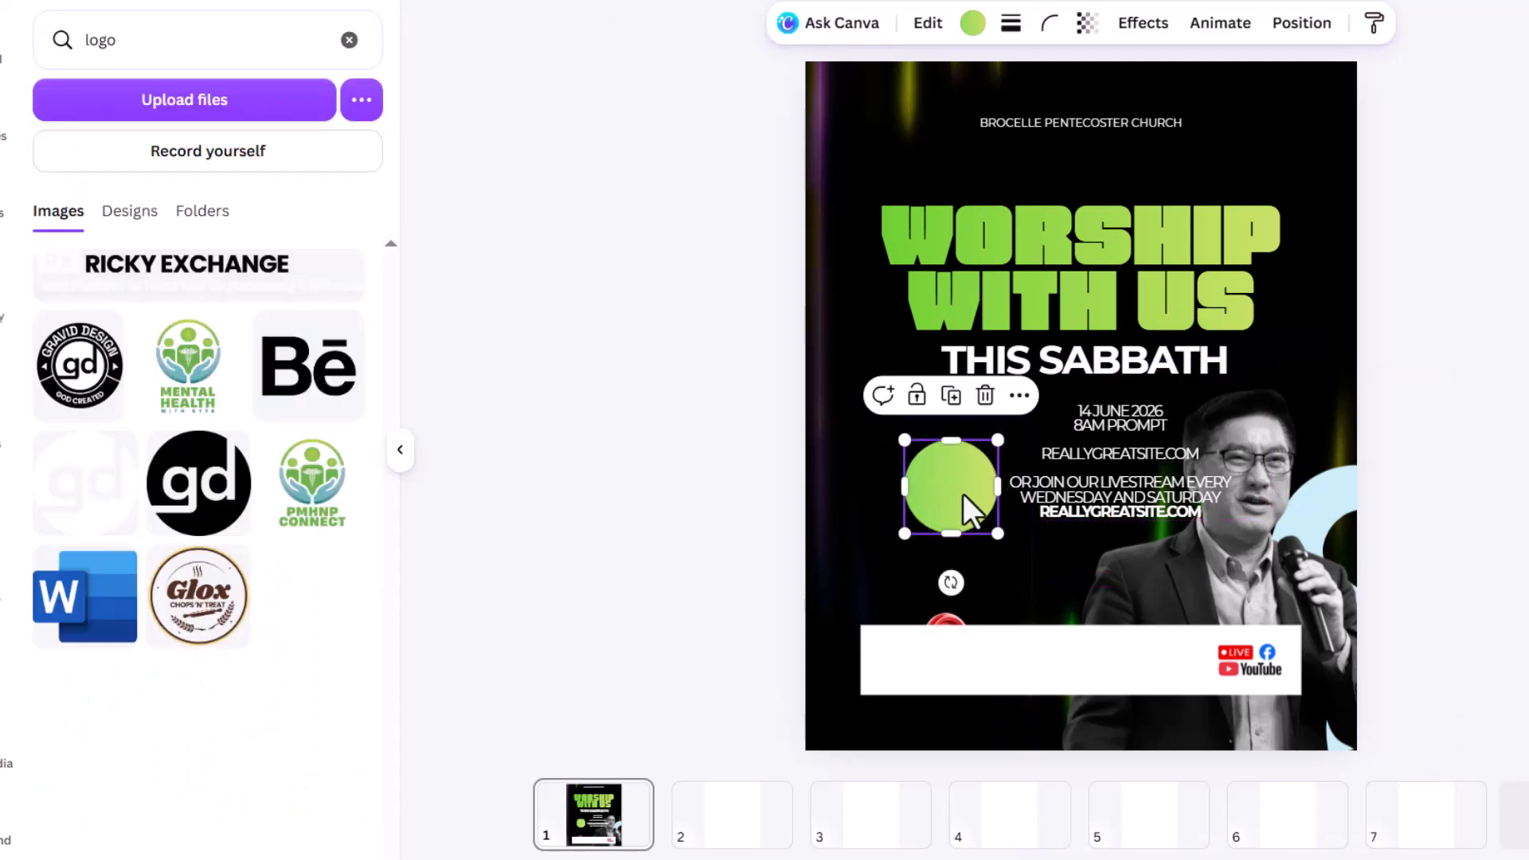
pyautogui.moveTo(959, 499); pyautogui.dragTo(995, 581)
pyautogui.click(1036, 280)
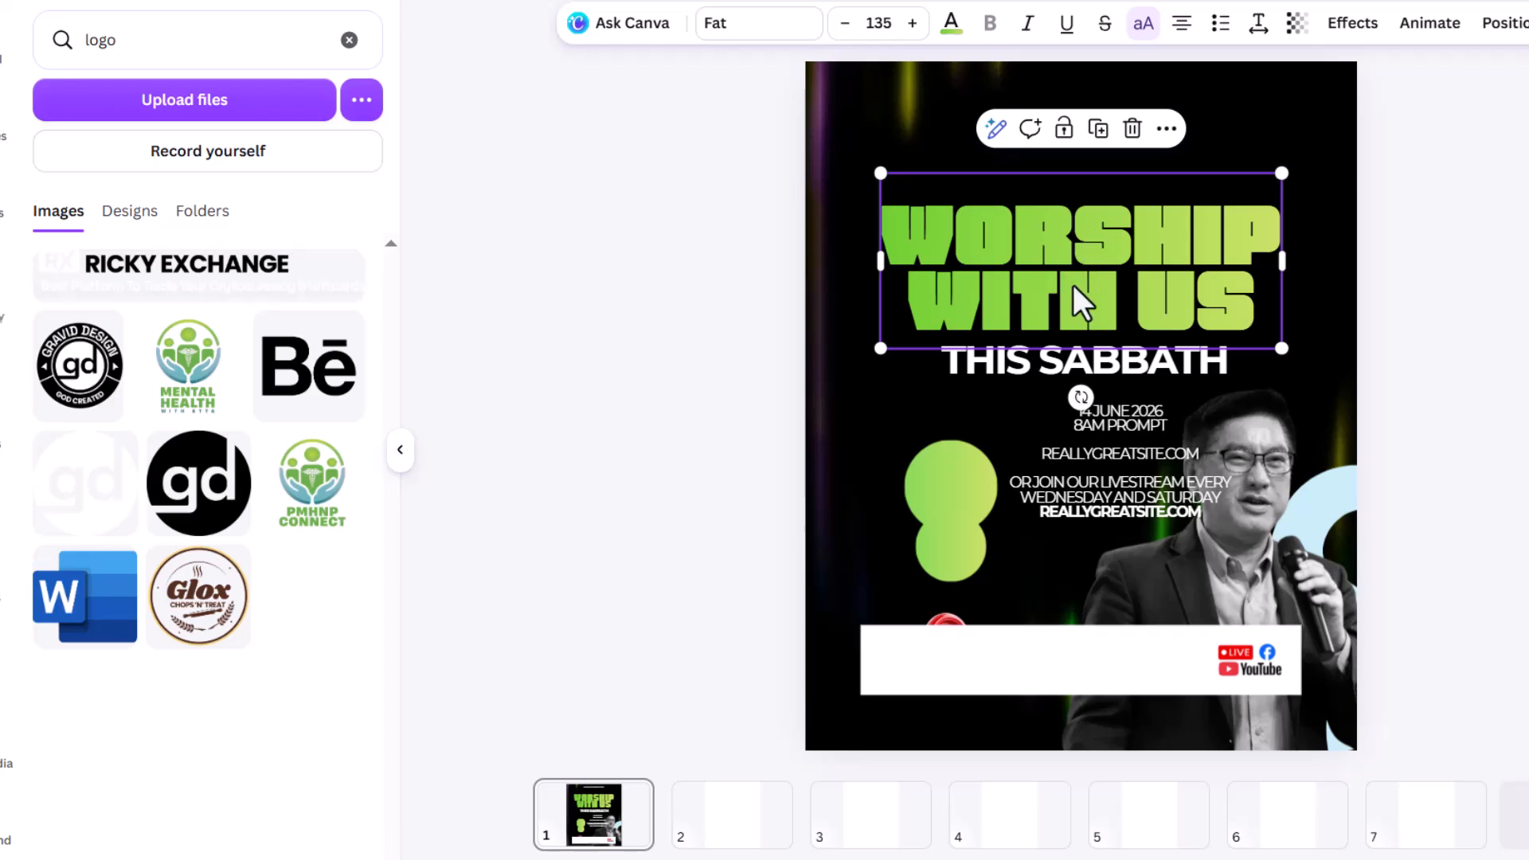
# - Give the smaller circle a Drop shadow effect with its direction set to 170
pyautogui.click(967, 549)
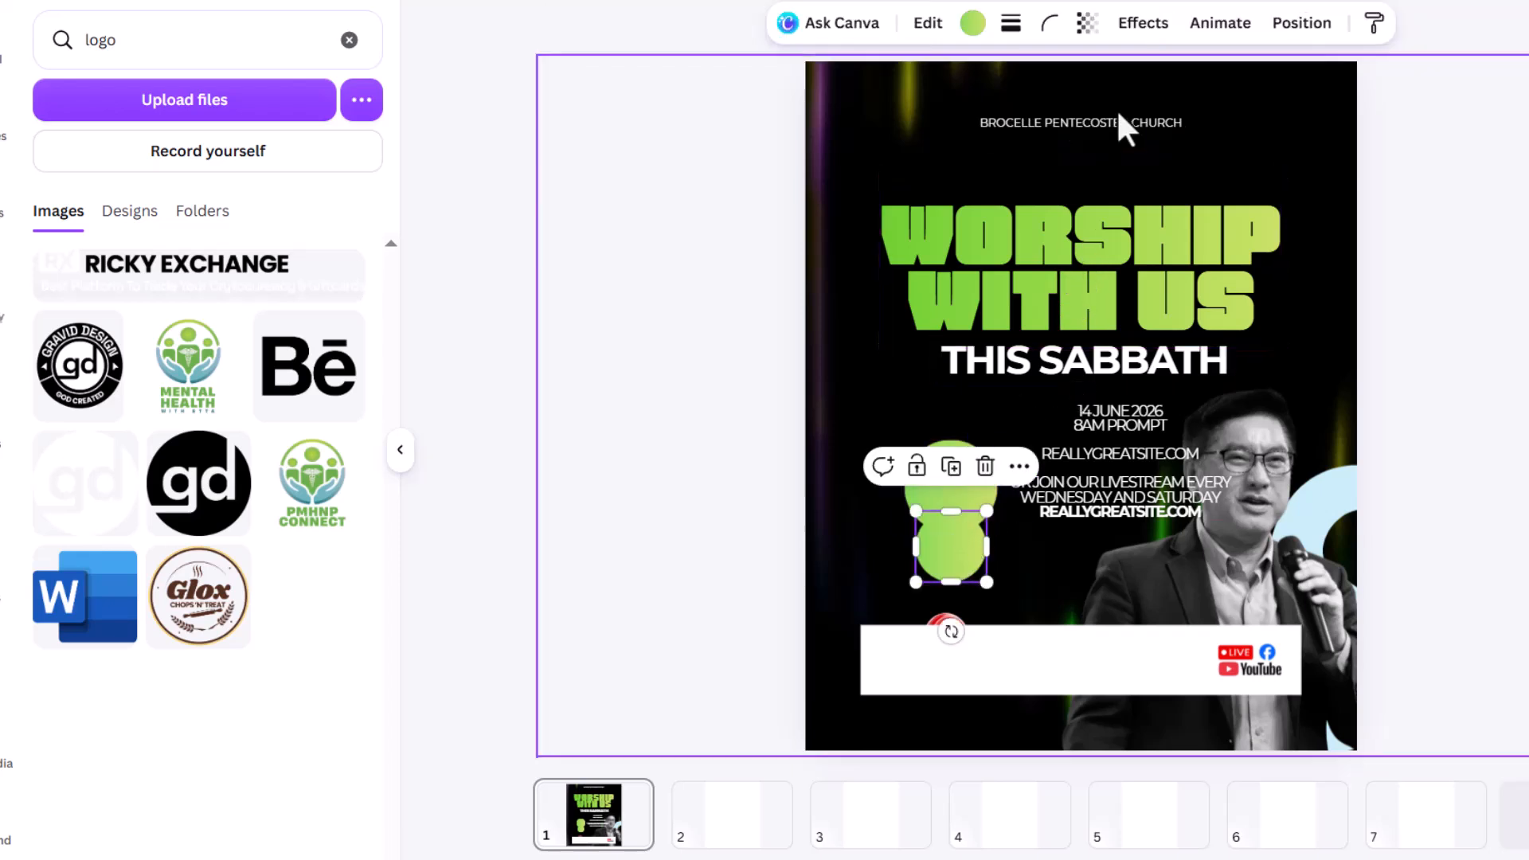
pyautogui.click(1143, 22)
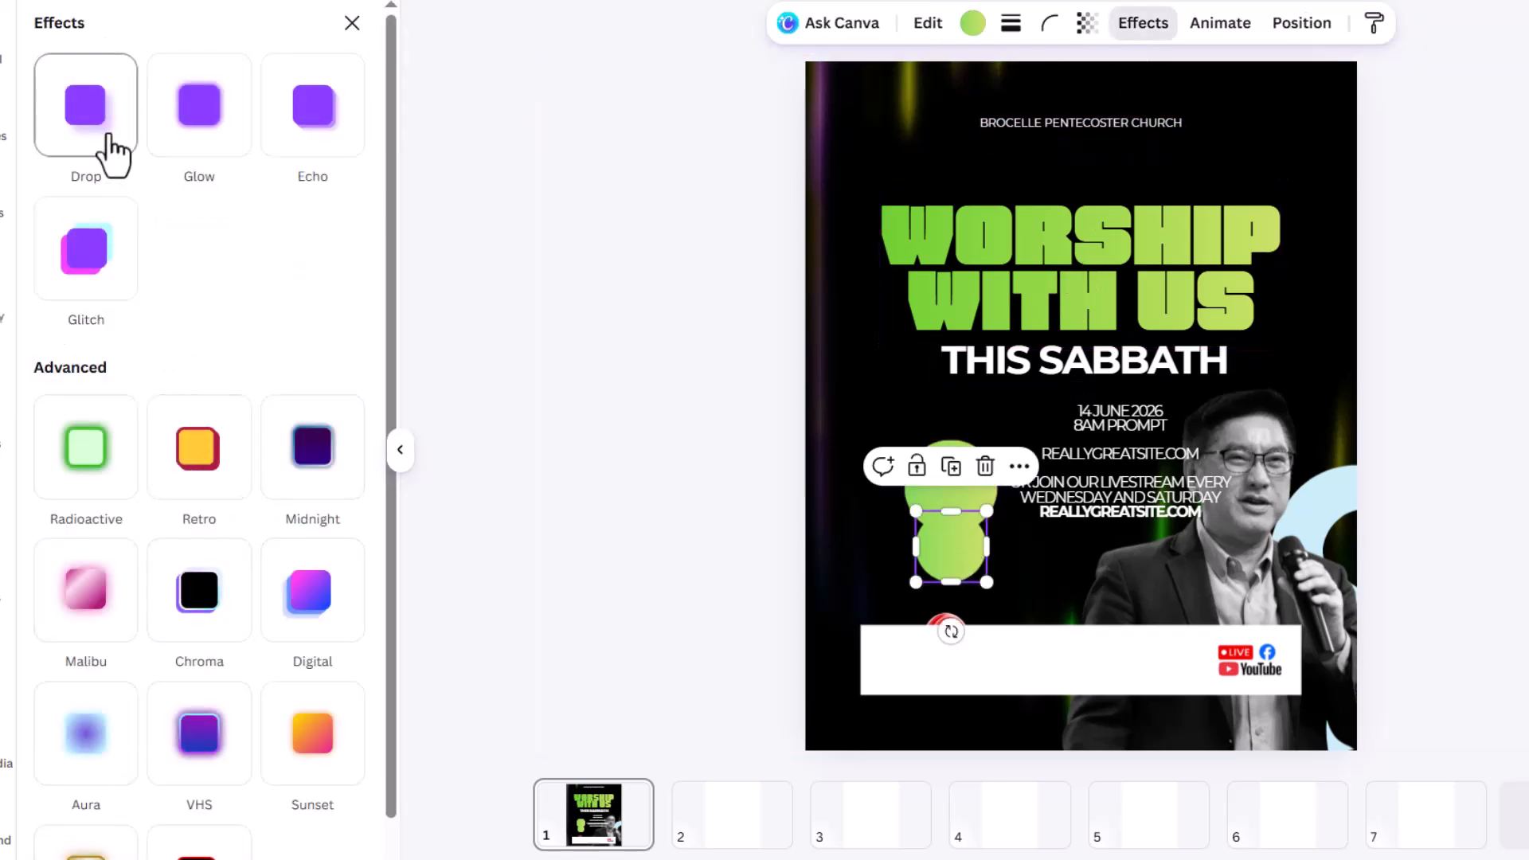
pyautogui.click(106, 151)
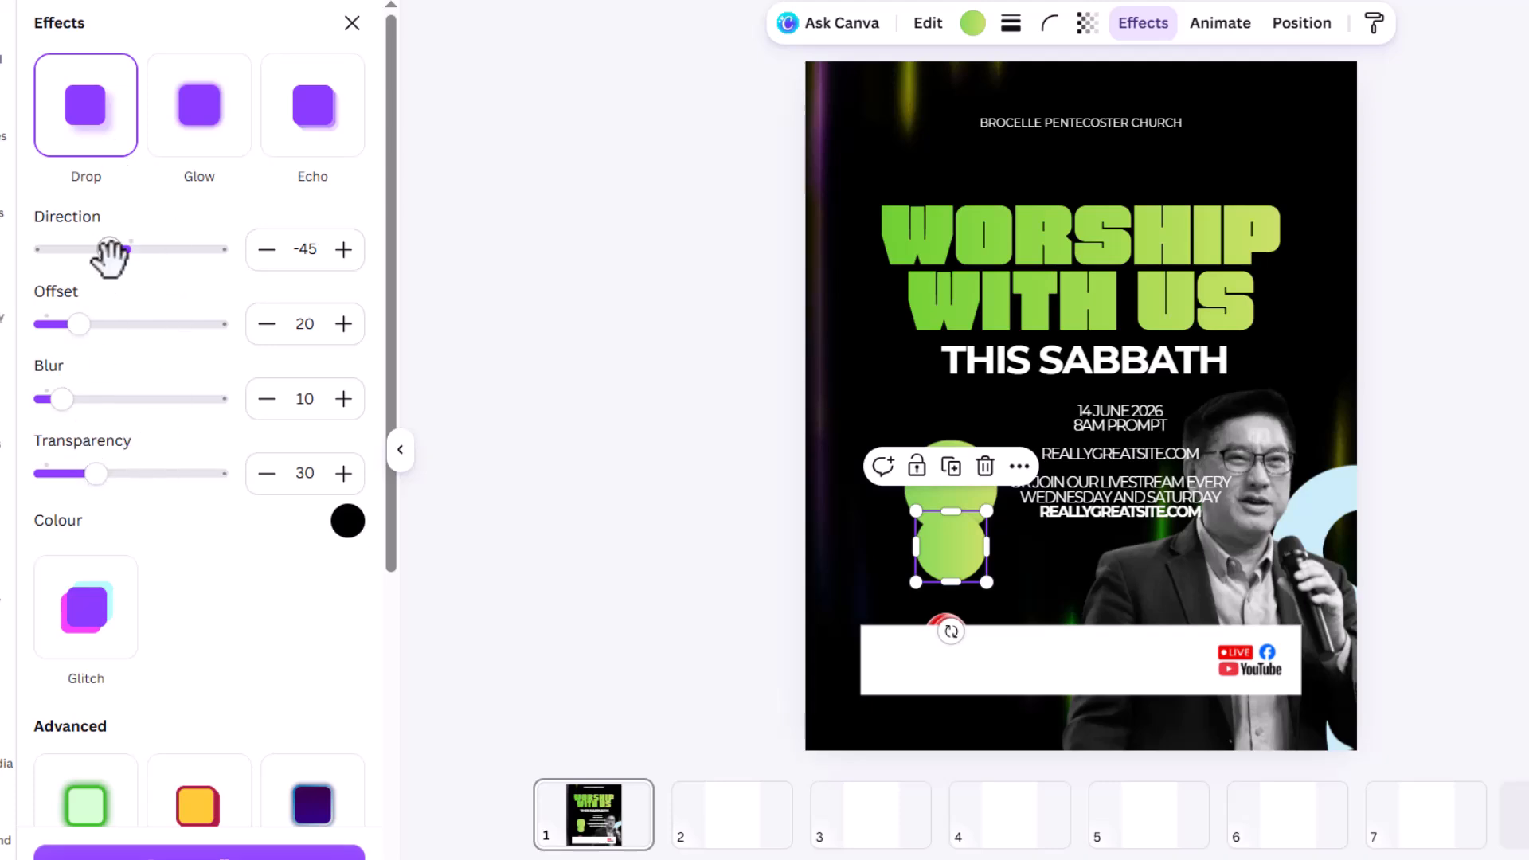
pyautogui.moveTo(117, 253); pyautogui.dragTo(156, 249)
pyautogui.scroll(5, 1082, 470)
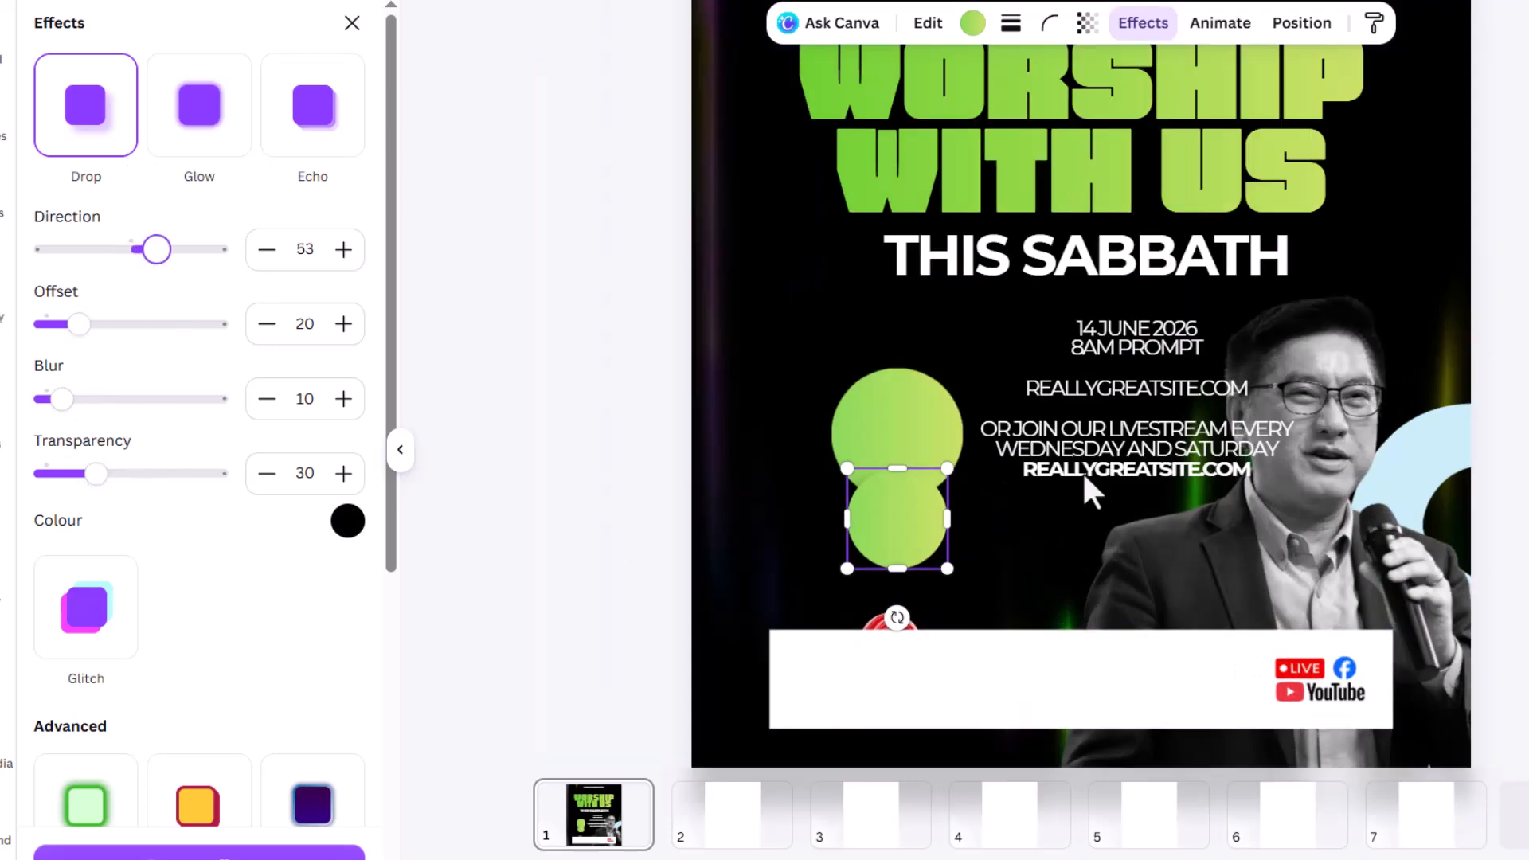
pyautogui.moveTo(156, 249); pyautogui.dragTo(213, 249)
# - Set the smaller circle's shadow blur to 57 and its transparency value to 92
pyautogui.moveTo(62, 398); pyautogui.dragTo(119, 398)
pyautogui.moveTo(94, 473); pyautogui.dragTo(82, 474)
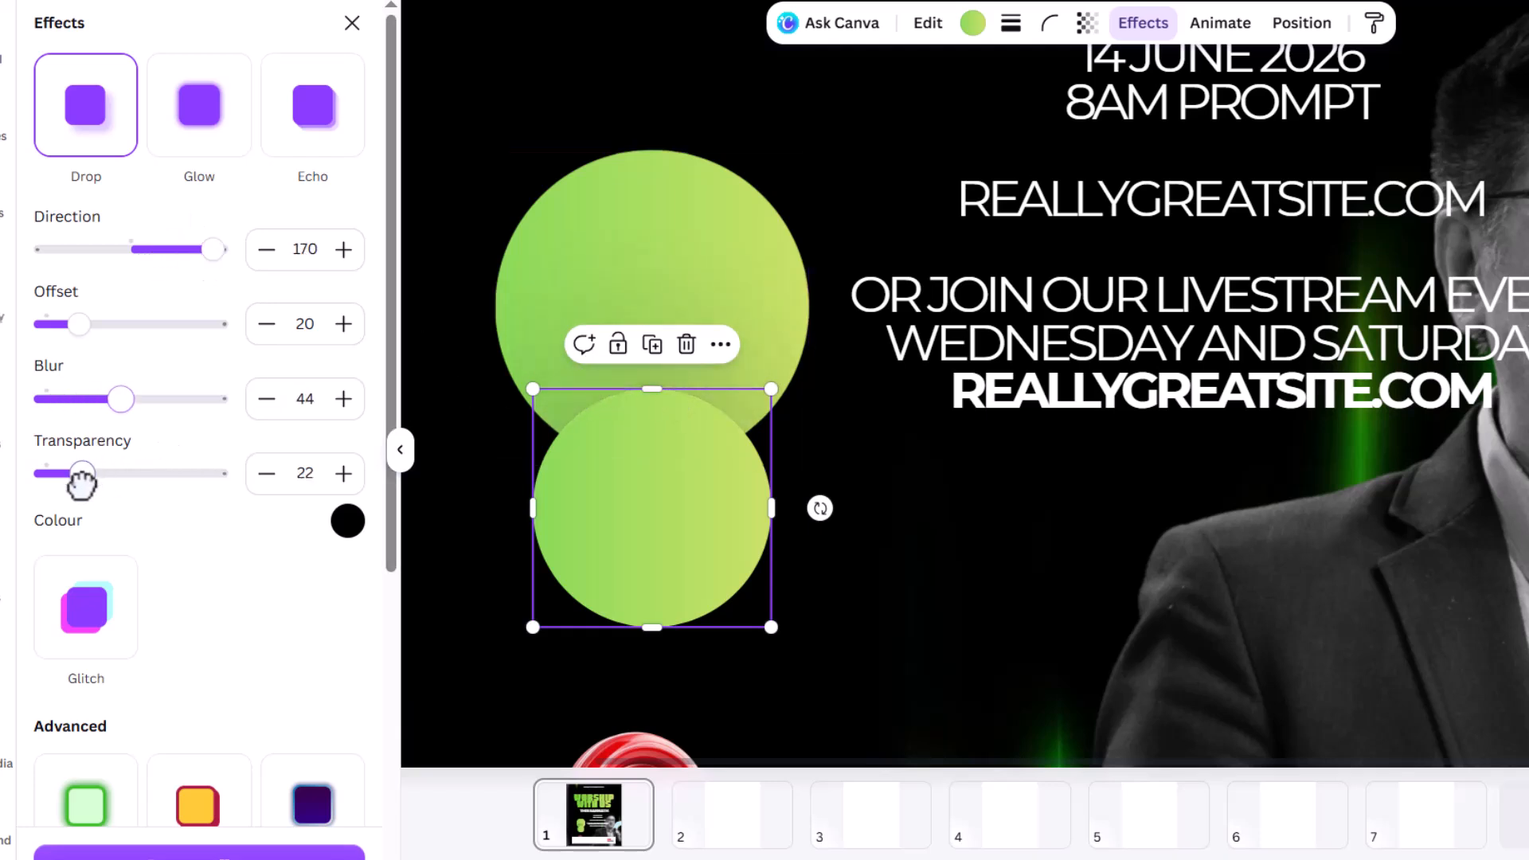
pyautogui.moveTo(111, 406); pyautogui.dragTo(140, 407)
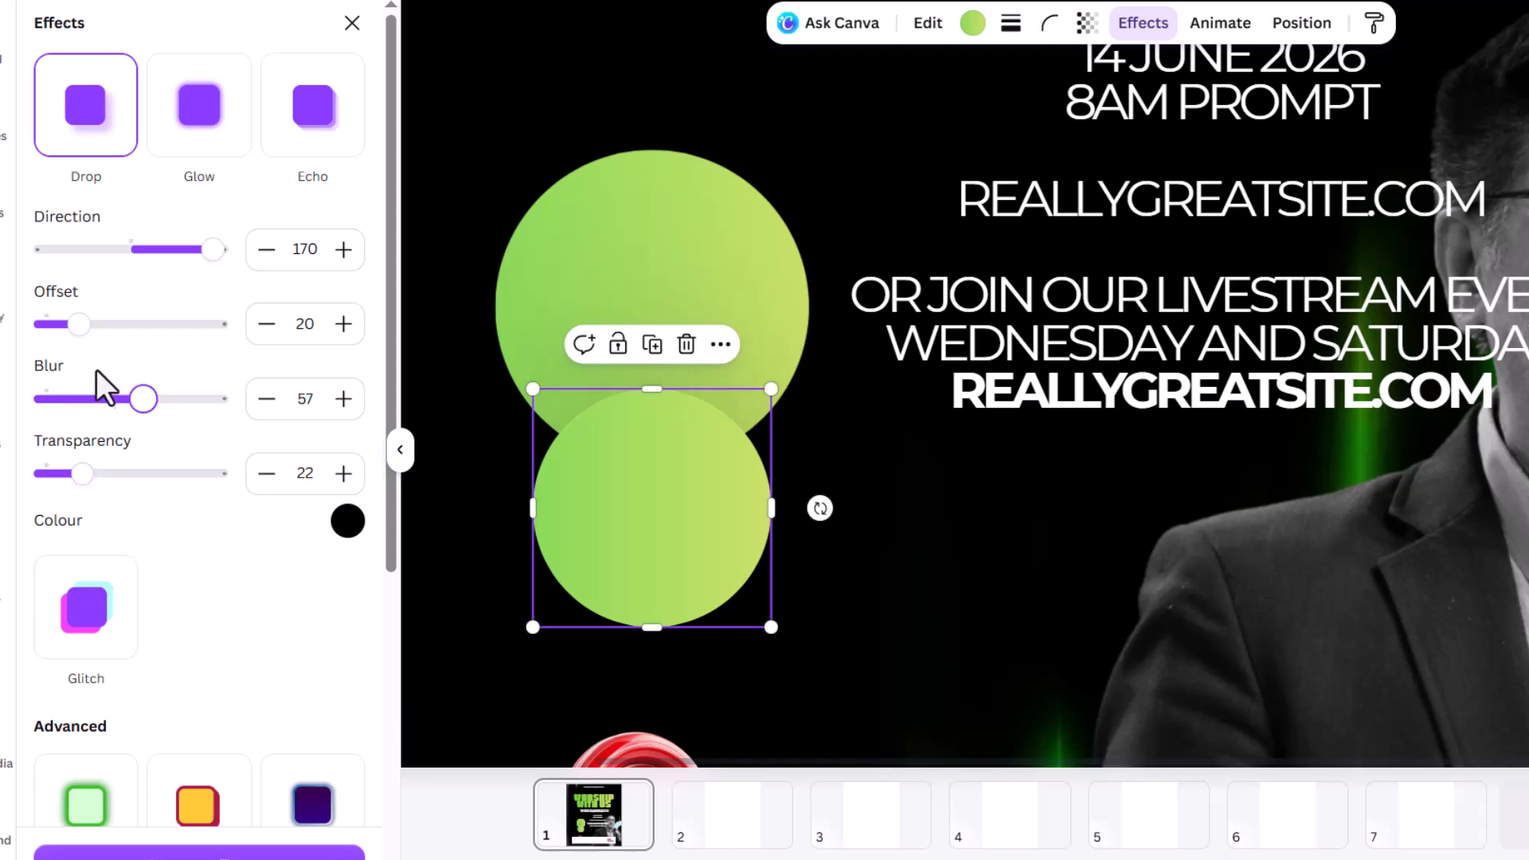
pyautogui.moveTo(79, 473); pyautogui.dragTo(204, 488)
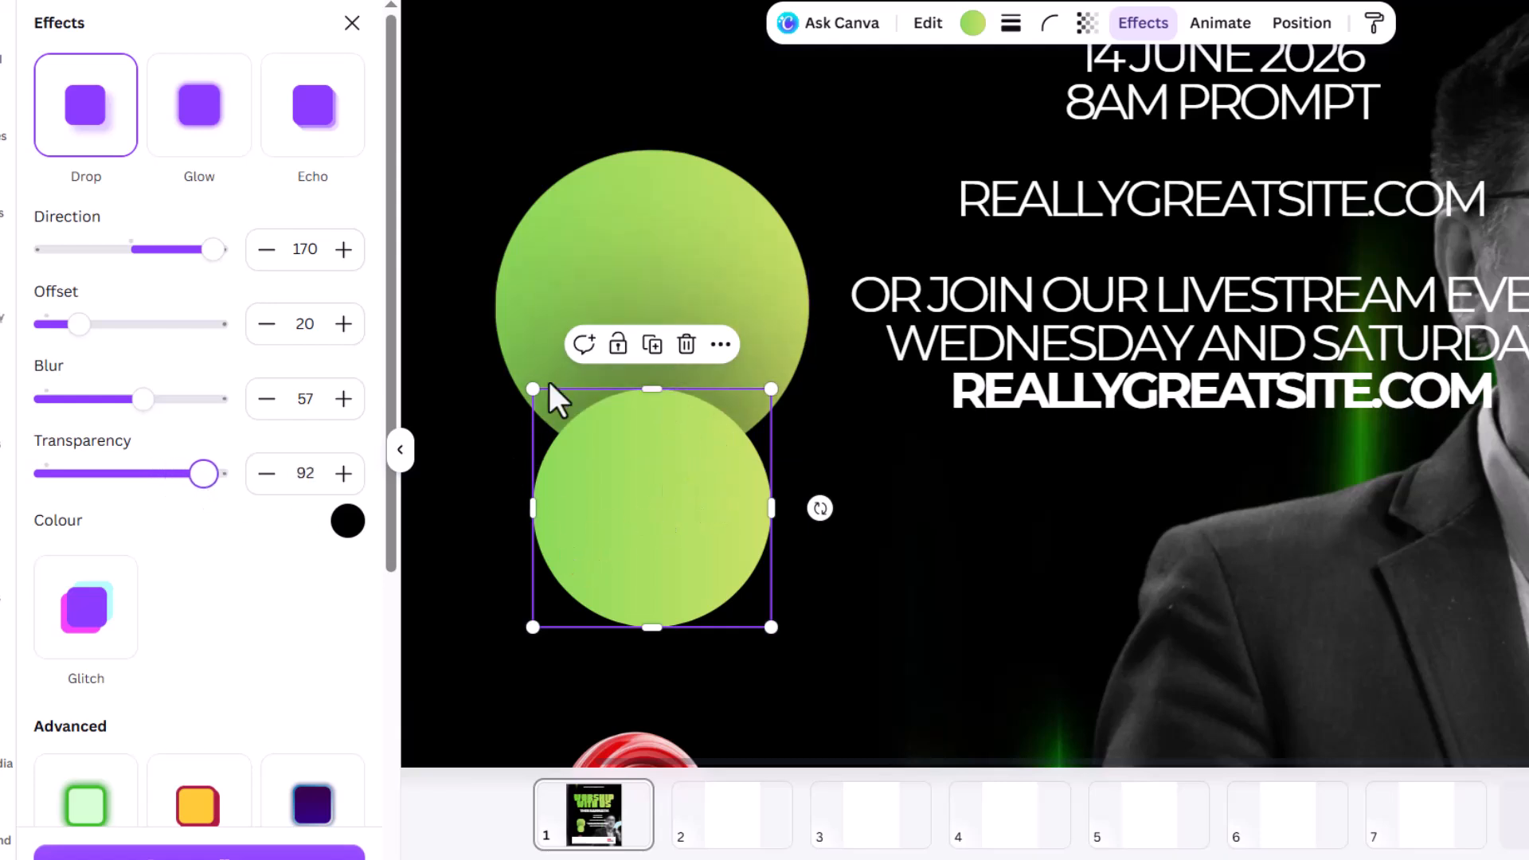
pyautogui.click(841, 535)
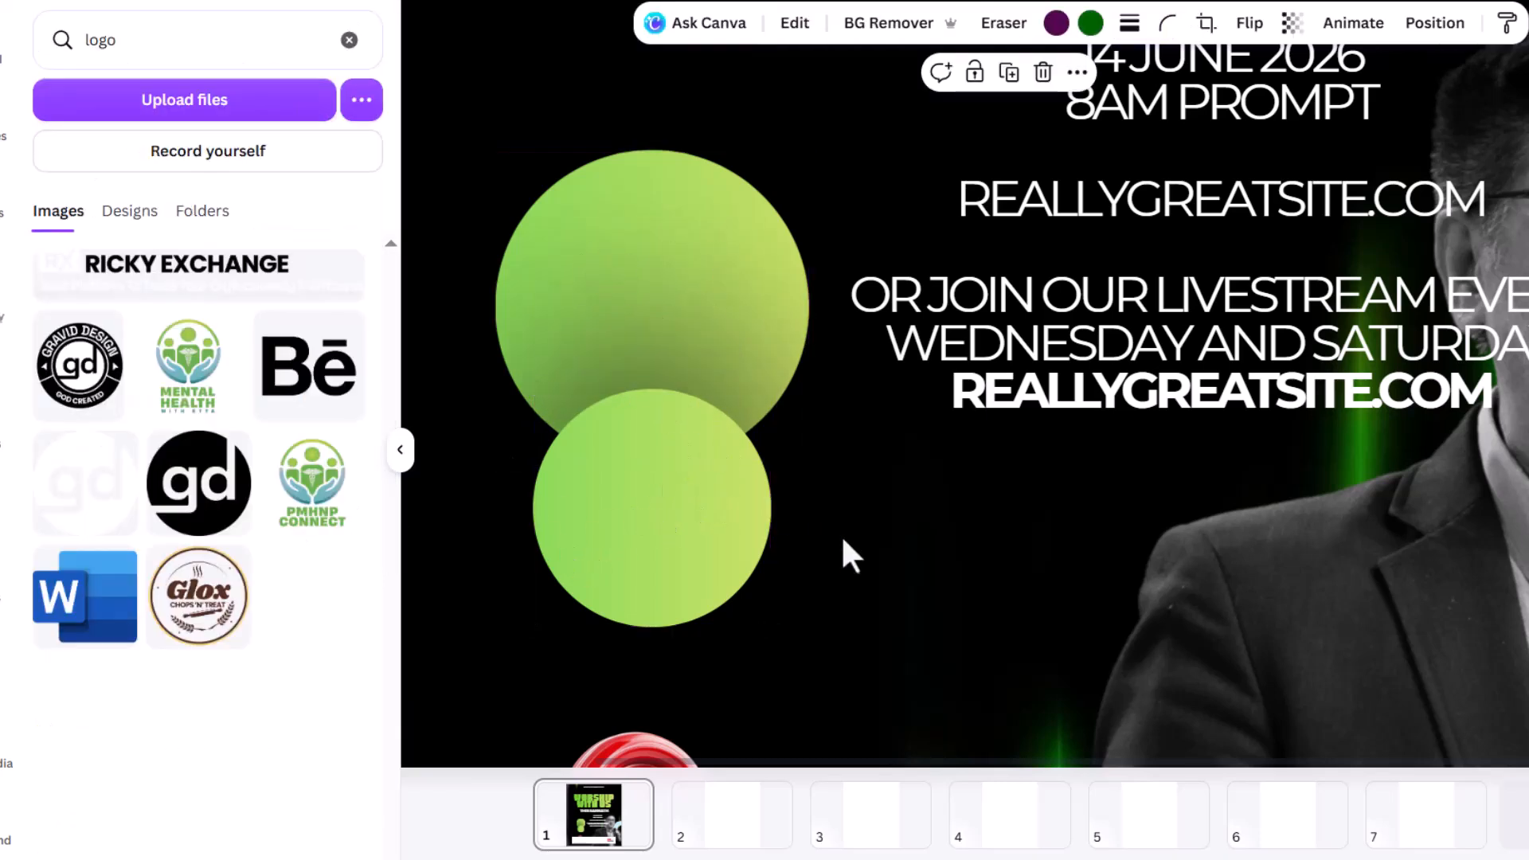
pyautogui.scroll(-5, 1210, 414)
pyautogui.scroll(-3, 1210, 414)
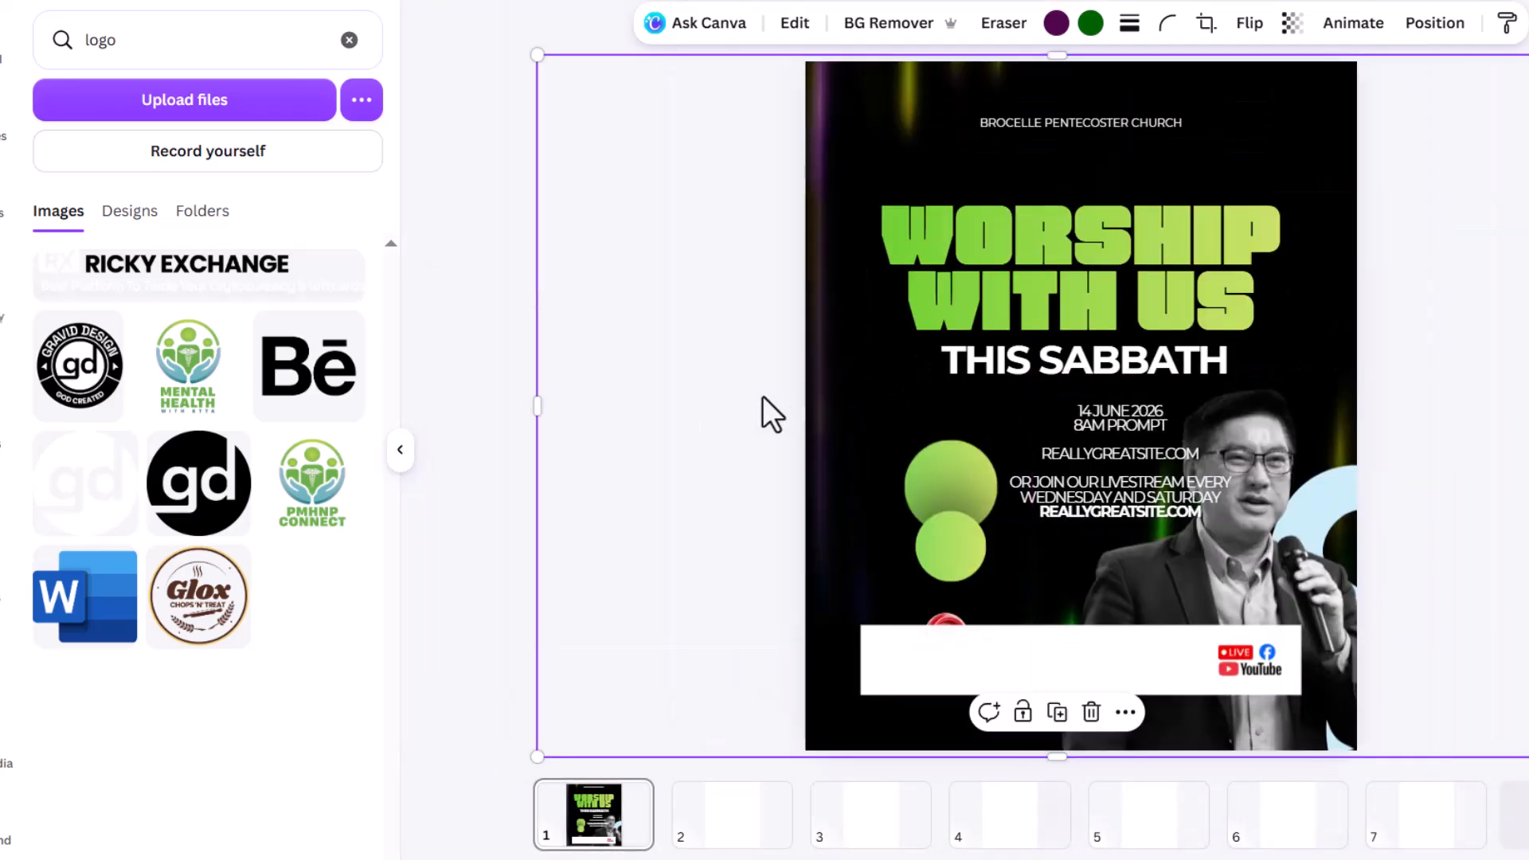
# - Duplicate the "WORSHIP WITH US" title and shrink the copy to size 61.1 over the circles
pyautogui.click(1110, 311)
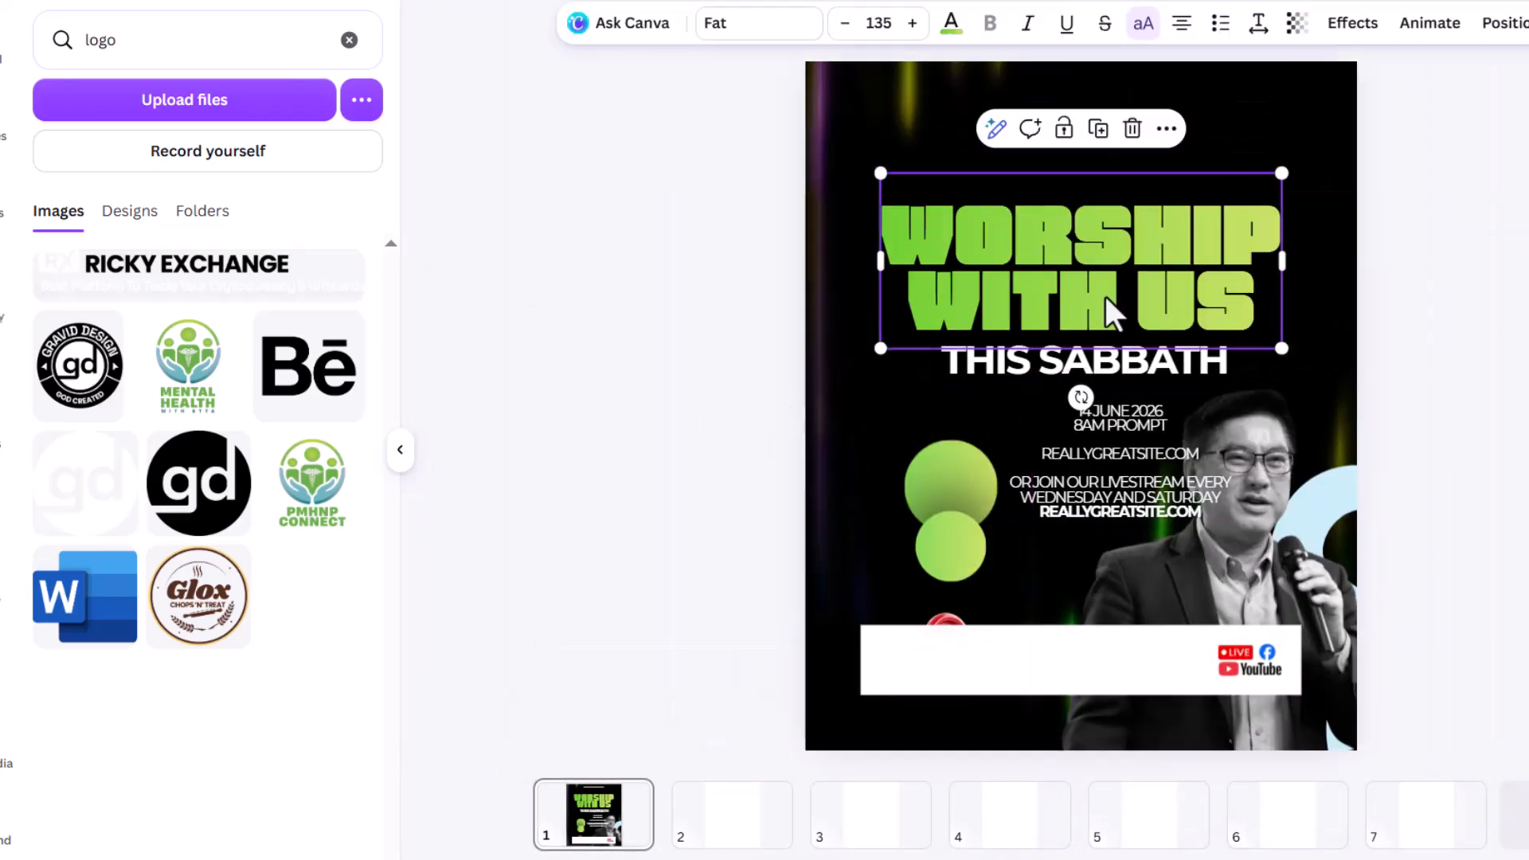
pyautogui.click(1098, 129)
pyautogui.moveTo(1281, 350); pyautogui.dragTo(1016, 514)
pyautogui.scroll(2, 971, 518)
pyautogui.scroll(2, 963, 502)
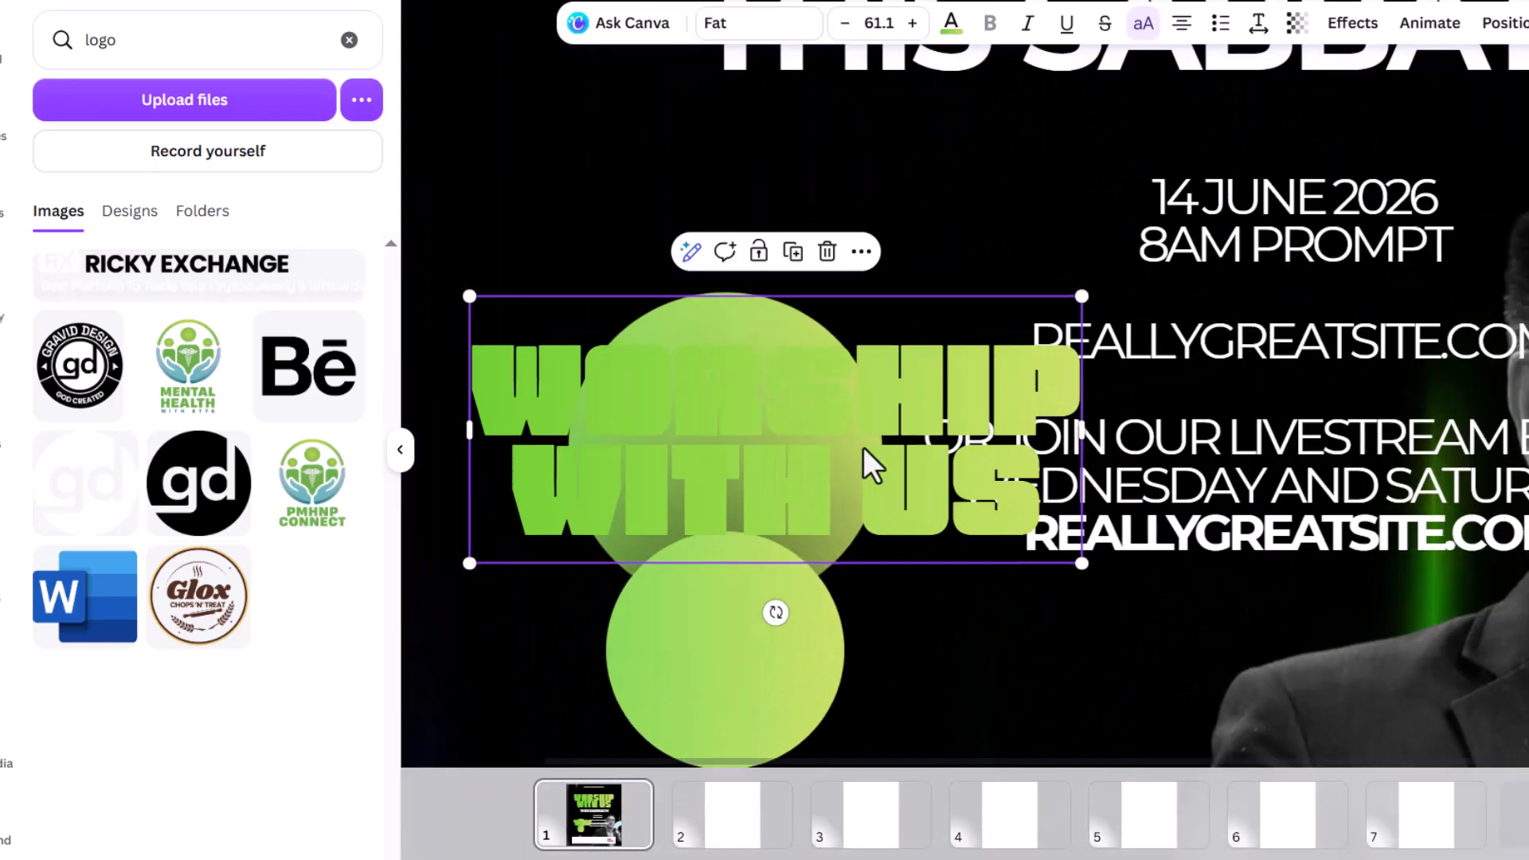
# - Change the copied title's text to "14" and centre it in the larger circle
pyautogui.doubleClick(955, 521)
pyautogui.write('14')
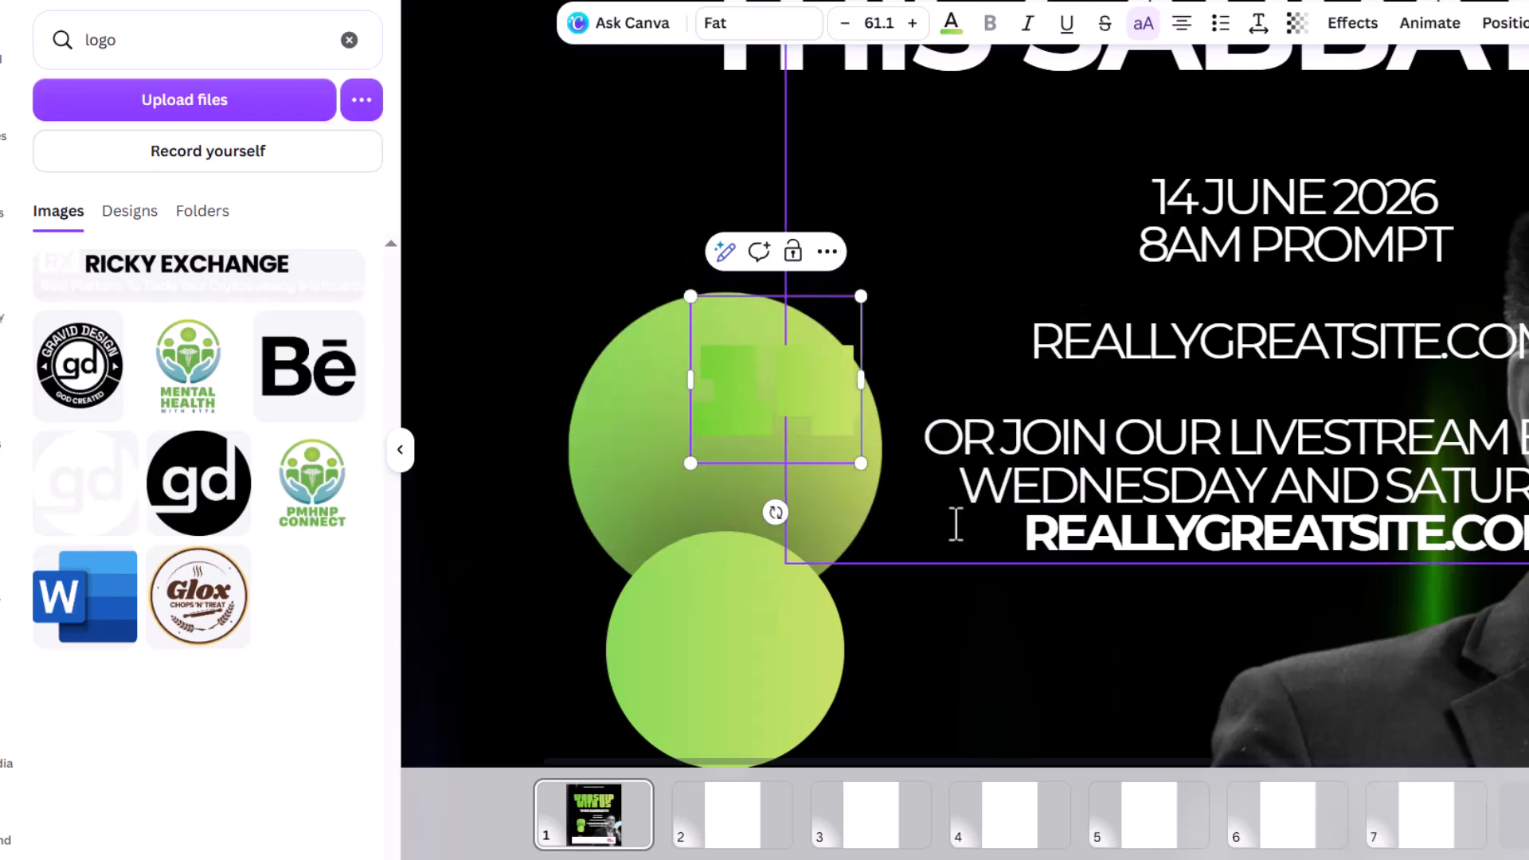
pyautogui.click(931, 331)
pyautogui.click(744, 416)
pyautogui.moveTo(766, 408); pyautogui.dragTo(705, 447)
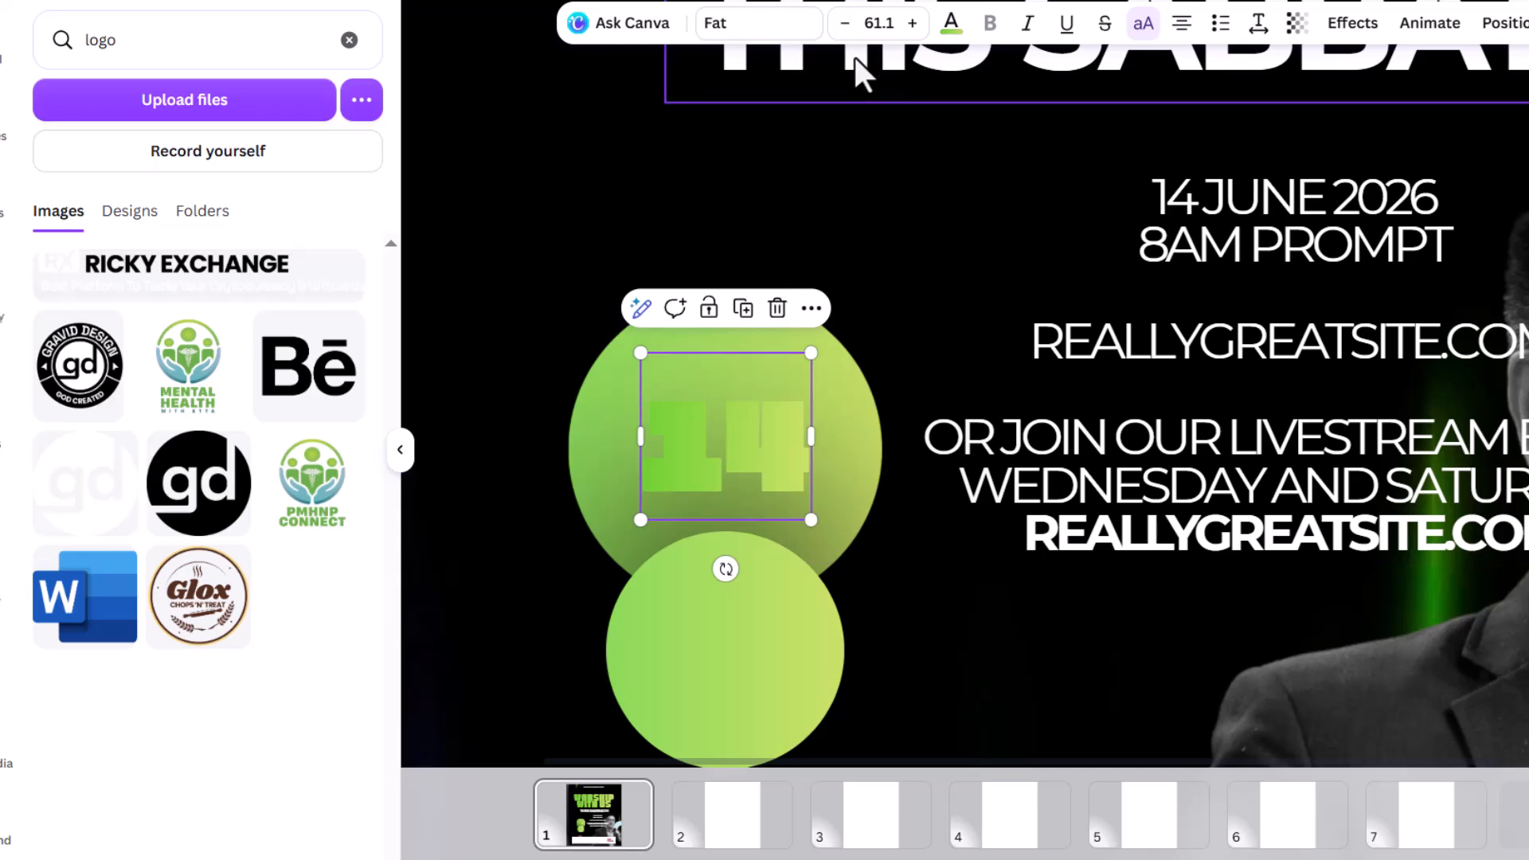
# - Recolour the "14" text with the default black-to-grey gradient
pyautogui.click(950, 22)
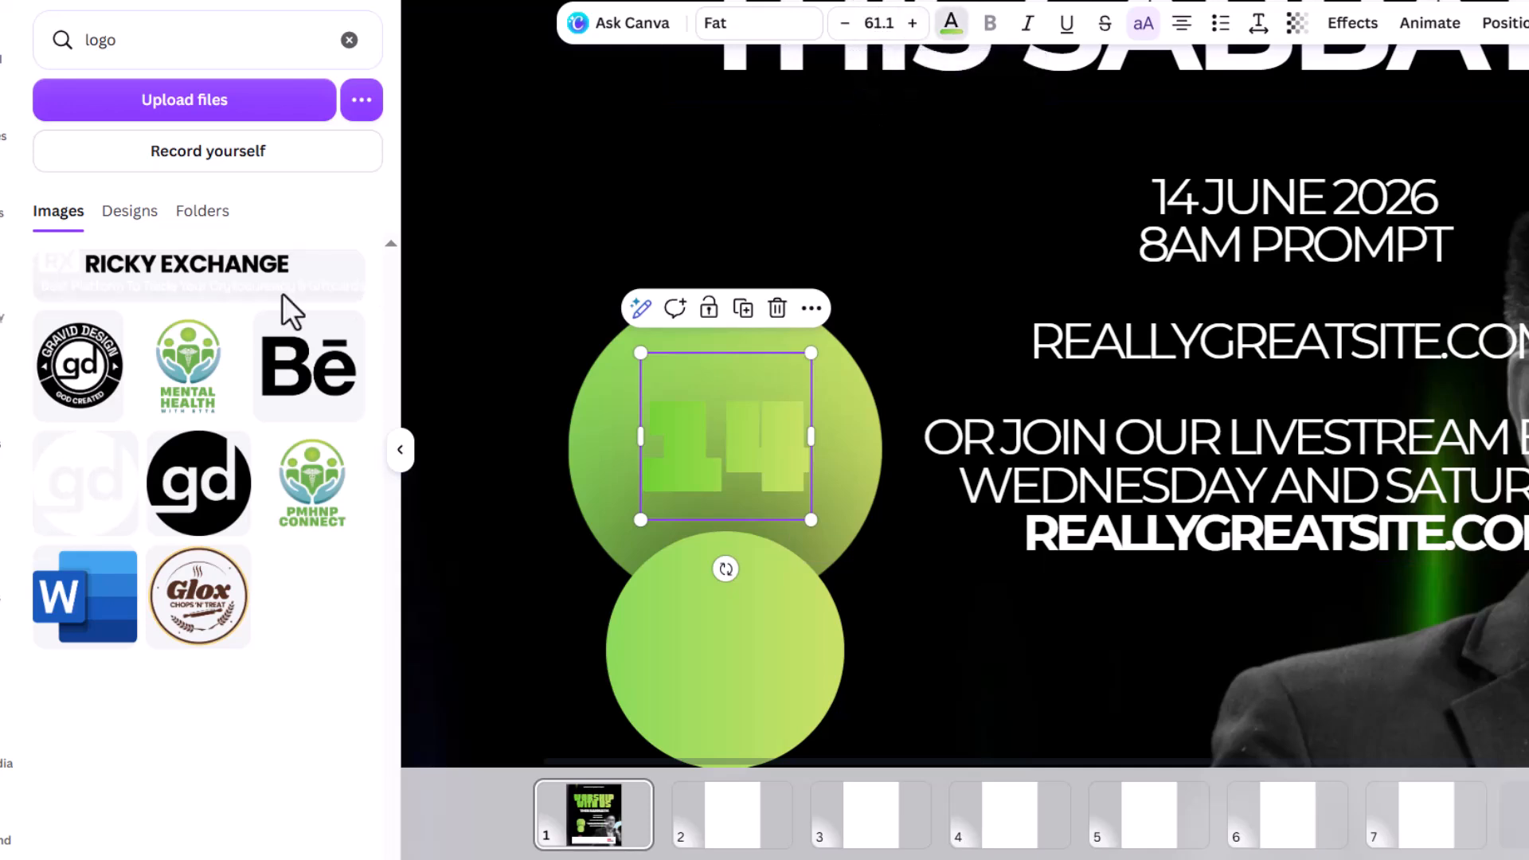
pyautogui.scroll(-1, 205, 635)
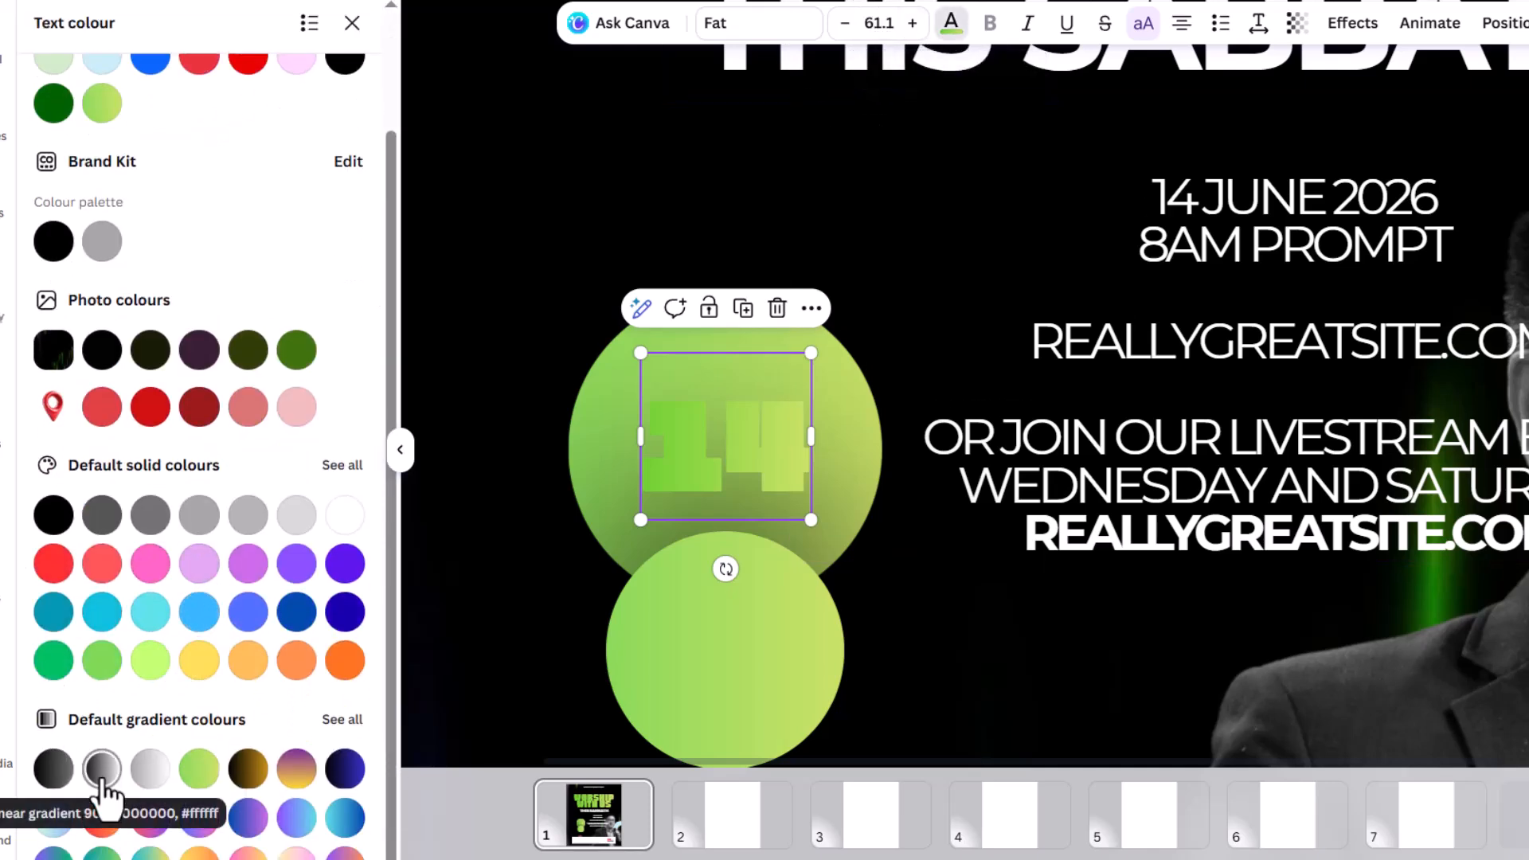
pyautogui.click(53, 769)
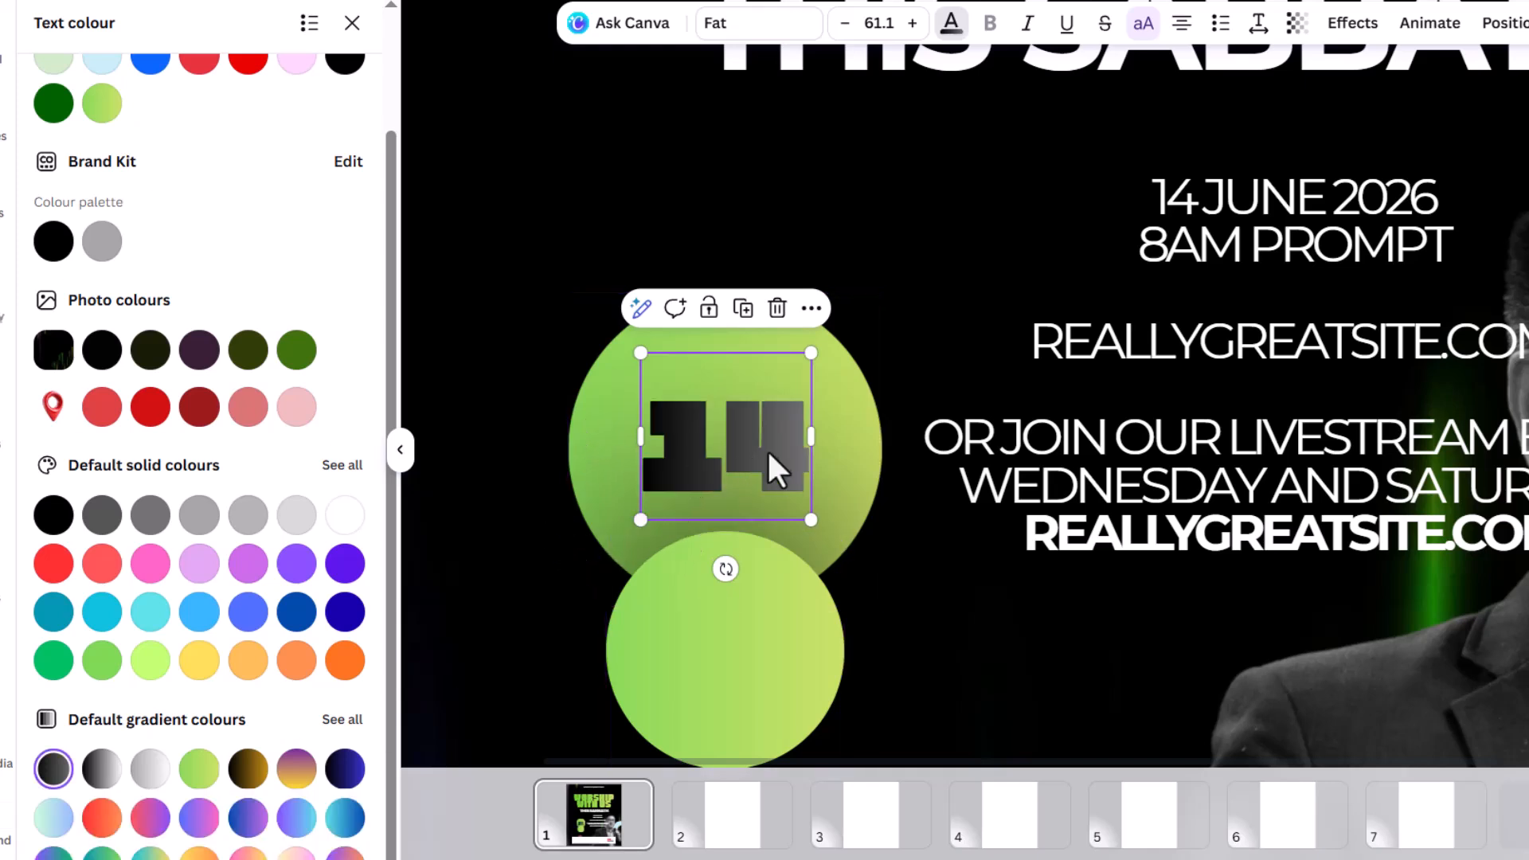
# - Place a copy of the "14" text on the smaller circle and change it to read "8AM"
pyautogui.moveTo(778, 461); pyautogui.dragTo(752, 656)
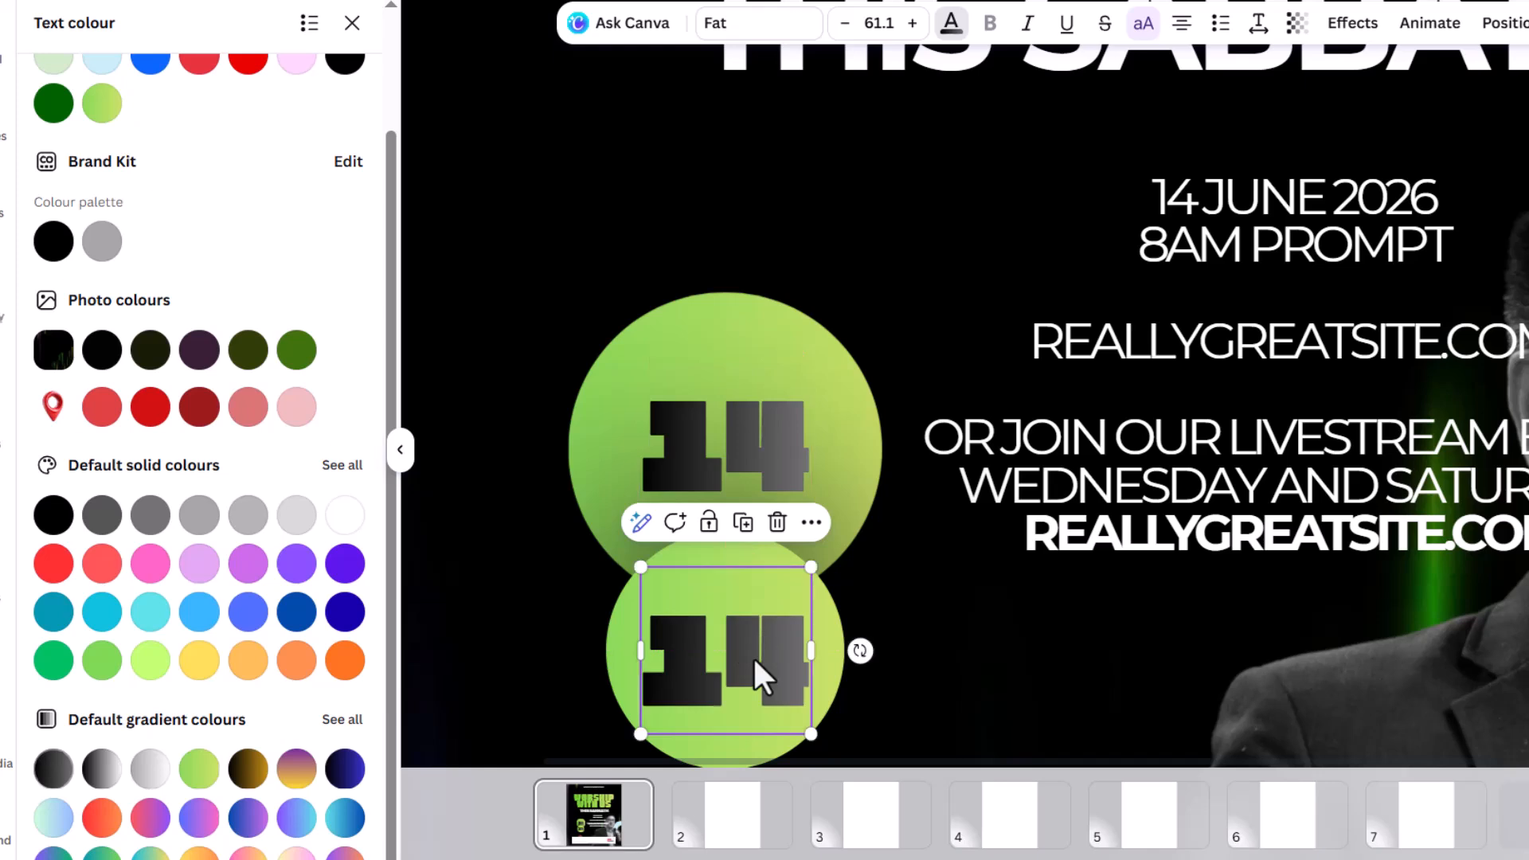
pyautogui.doubleClick(752, 656)
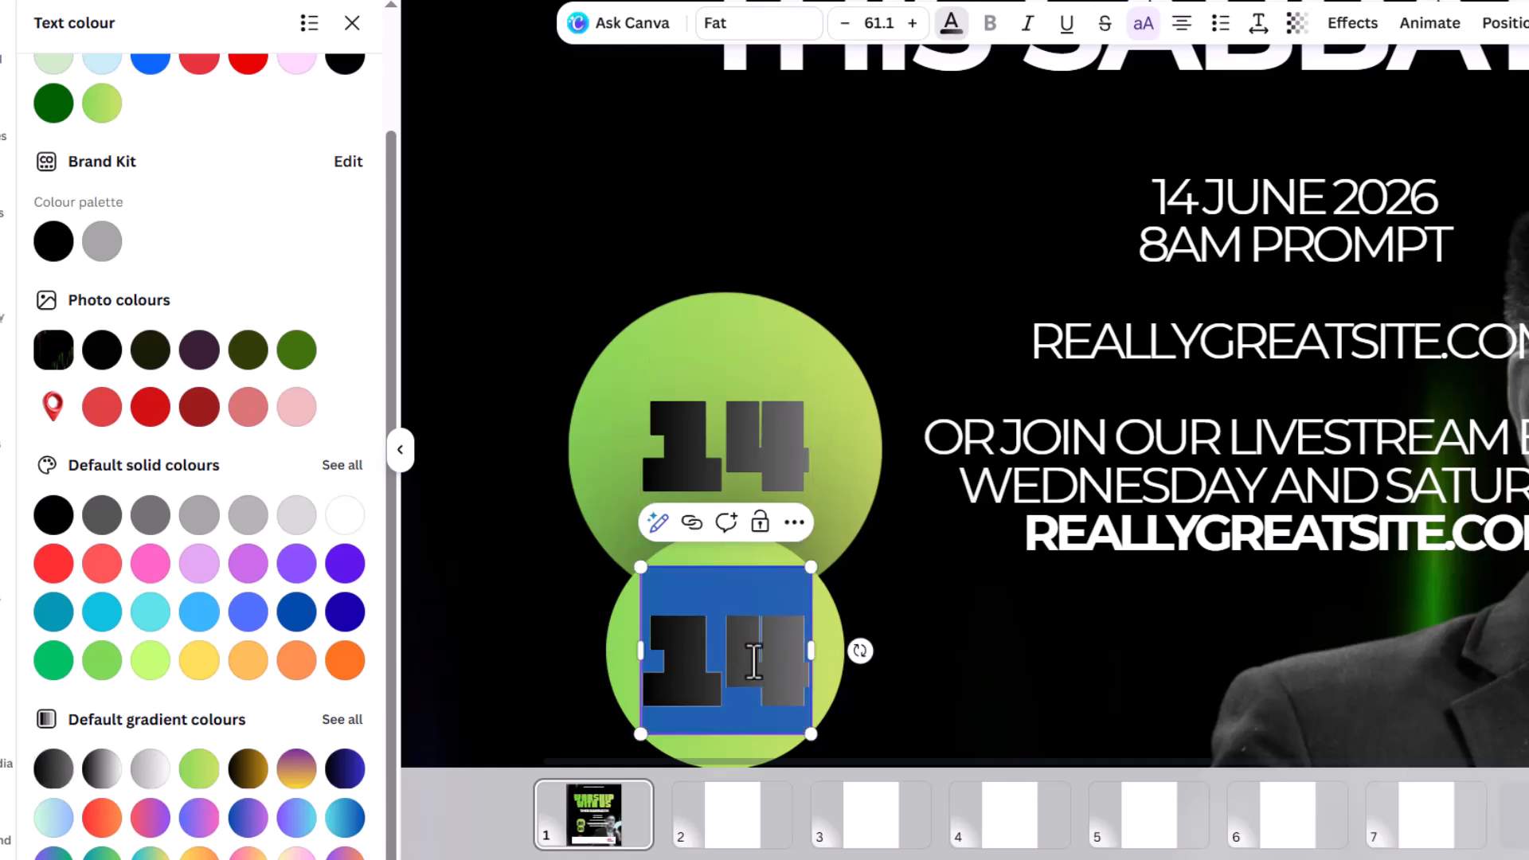
pyautogui.write('81')
pyautogui.press('BackSpace')
pyautogui.write('AM')
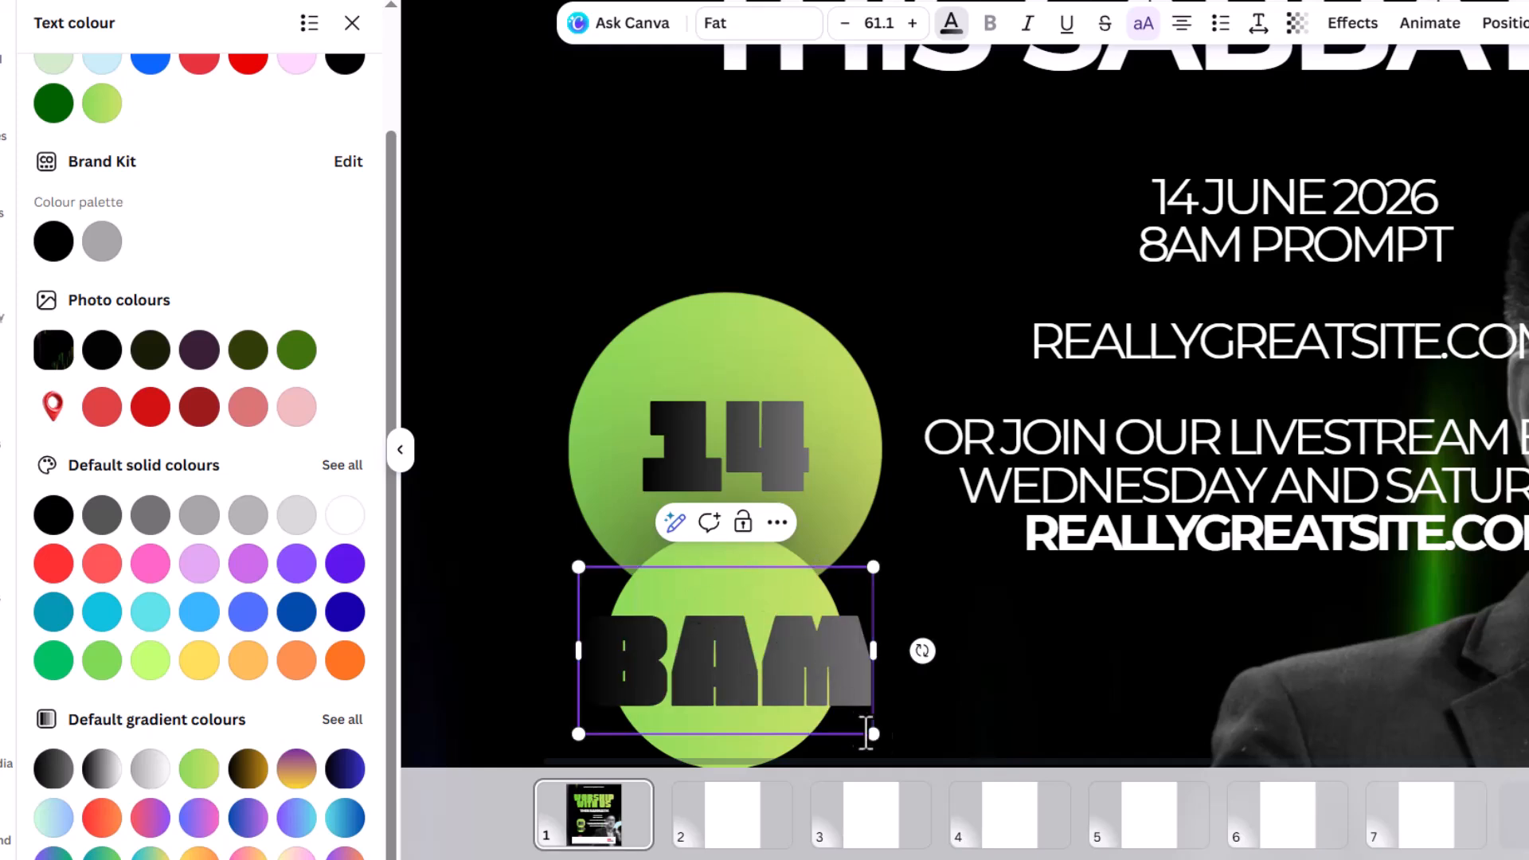
# - Shrink the "8AM" text to size 31.2 and nudge it slightly upward inside the smaller circle
pyautogui.moveTo(876, 743); pyautogui.dragTo(820, 675)
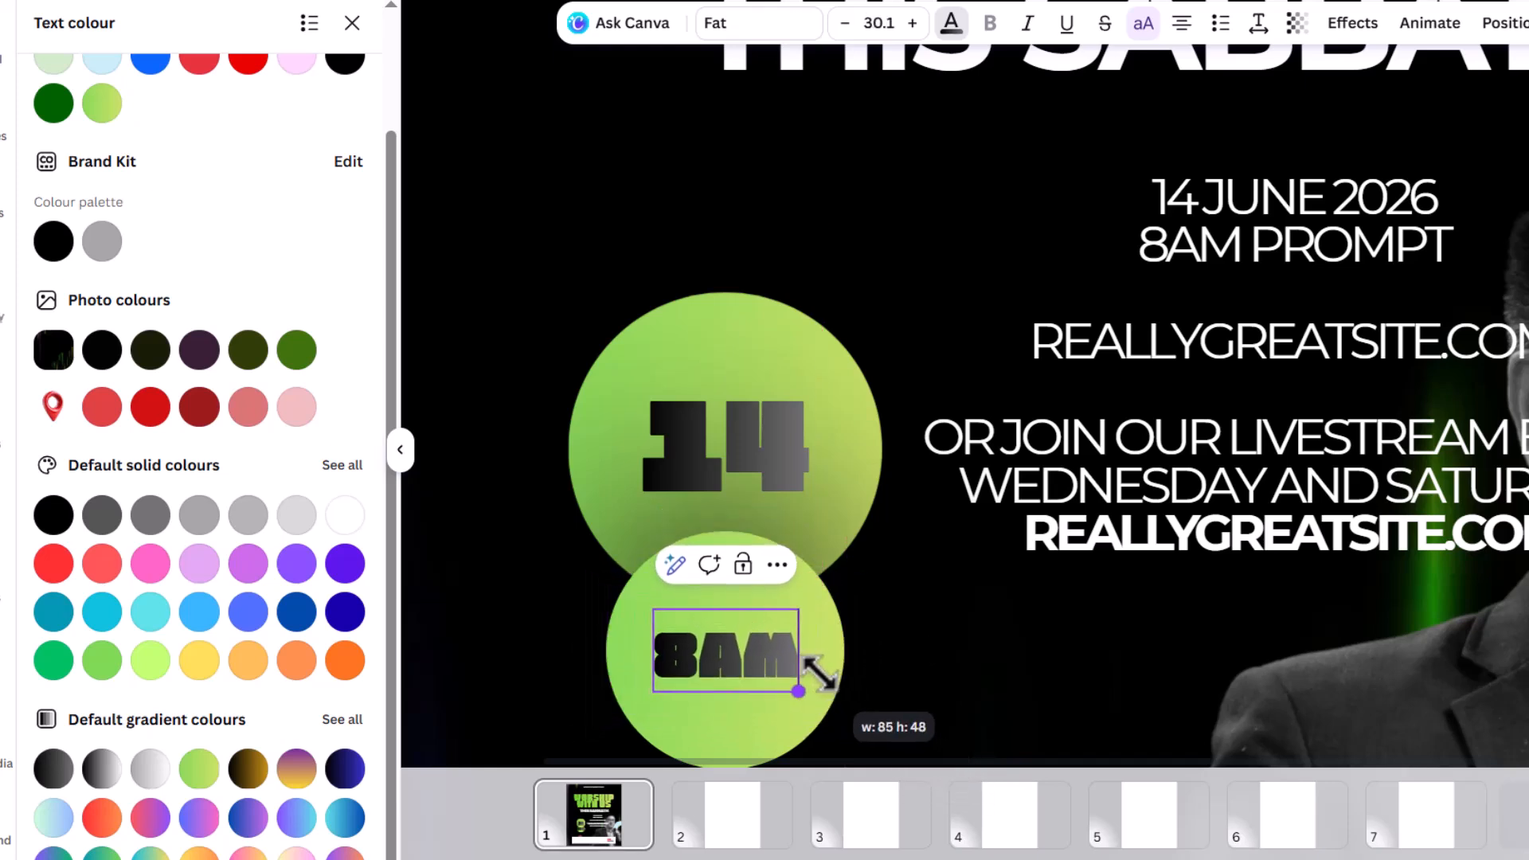
pyautogui.moveTo(653, 610)
pyautogui.mouseDown()
pyautogui.moveTo(542, 567)
pyautogui.moveTo(614, 570)
pyautogui.moveTo(647, 606)
pyautogui.mouseUp()
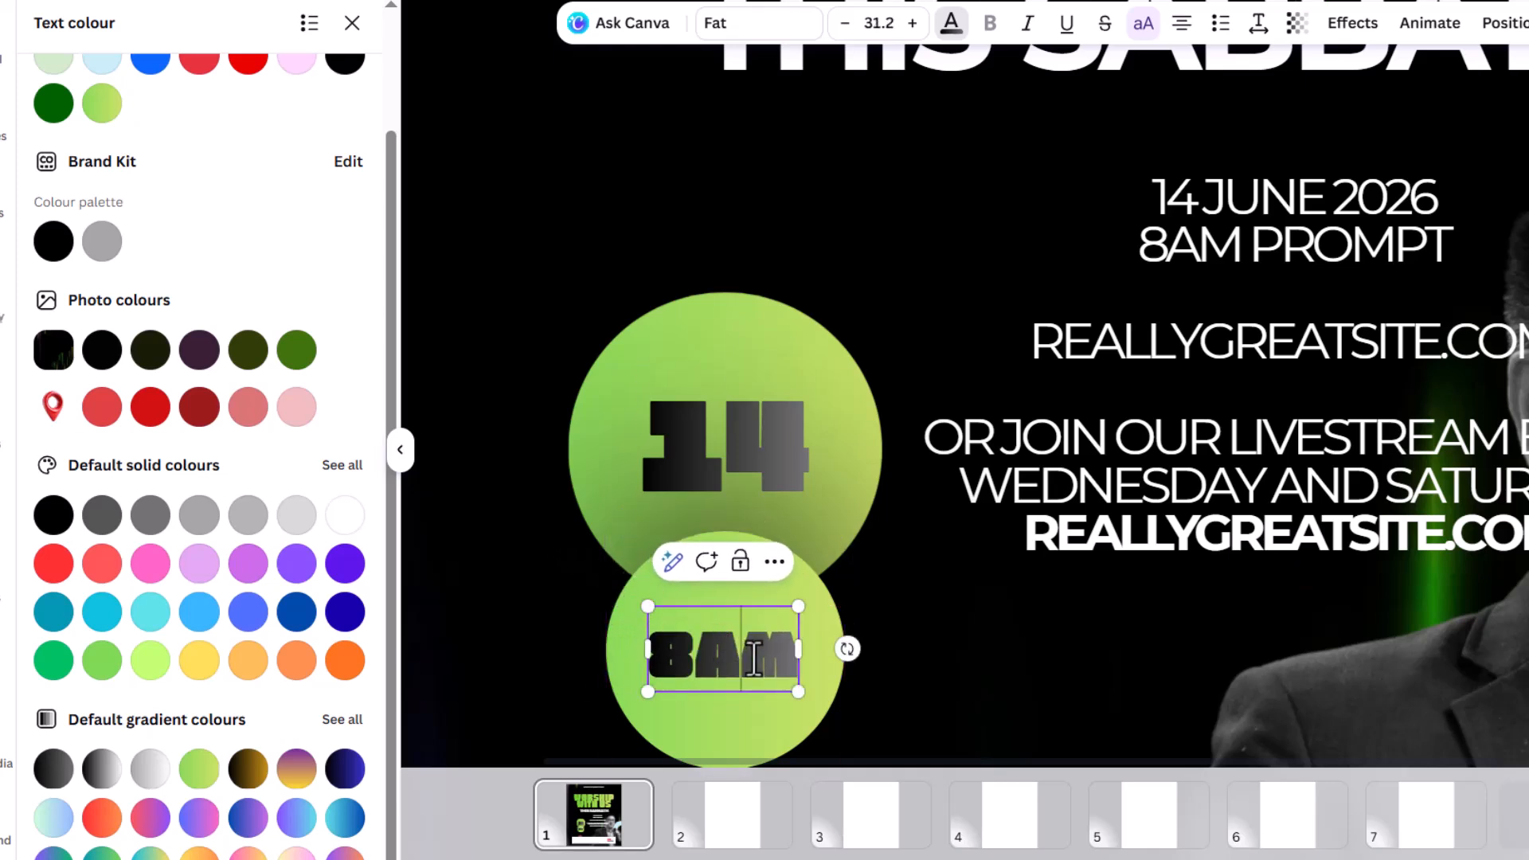
pyautogui.click(982, 685)
pyautogui.moveTo(780, 675); pyautogui.dragTo(785, 652)
# - Move the "14" text slightly higher inside the larger circle
pyautogui.click(775, 448)
pyautogui.moveTo(776, 448); pyautogui.dragTo(783, 424)
pyautogui.scroll(-3, 815, 422)
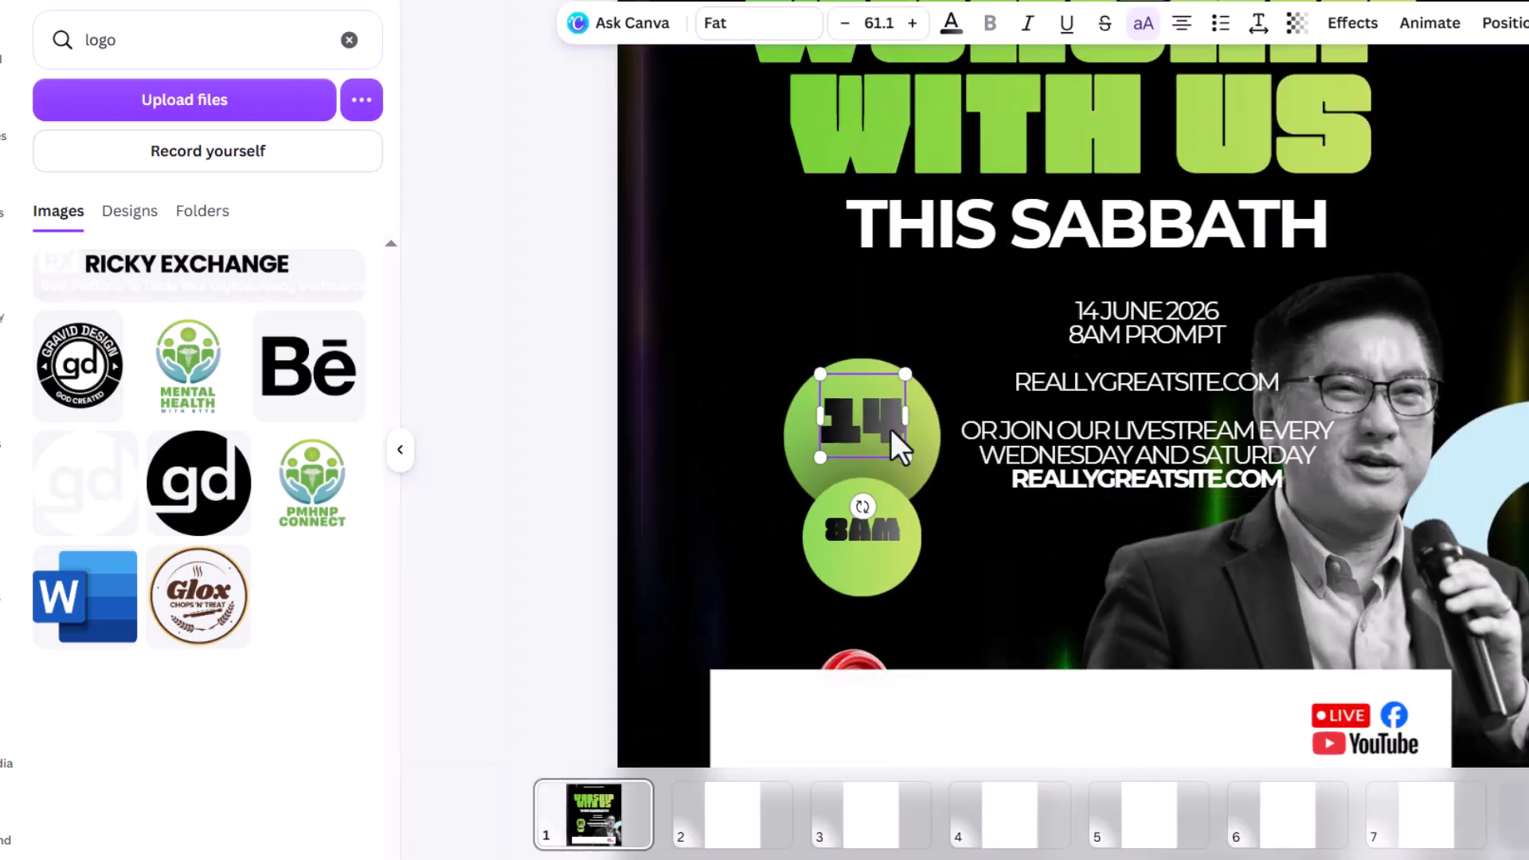
# - Duplicate the church name text onto the larger circle below "14" and change the copy to "JUNE 2026"
pyautogui.click(1129, 167)
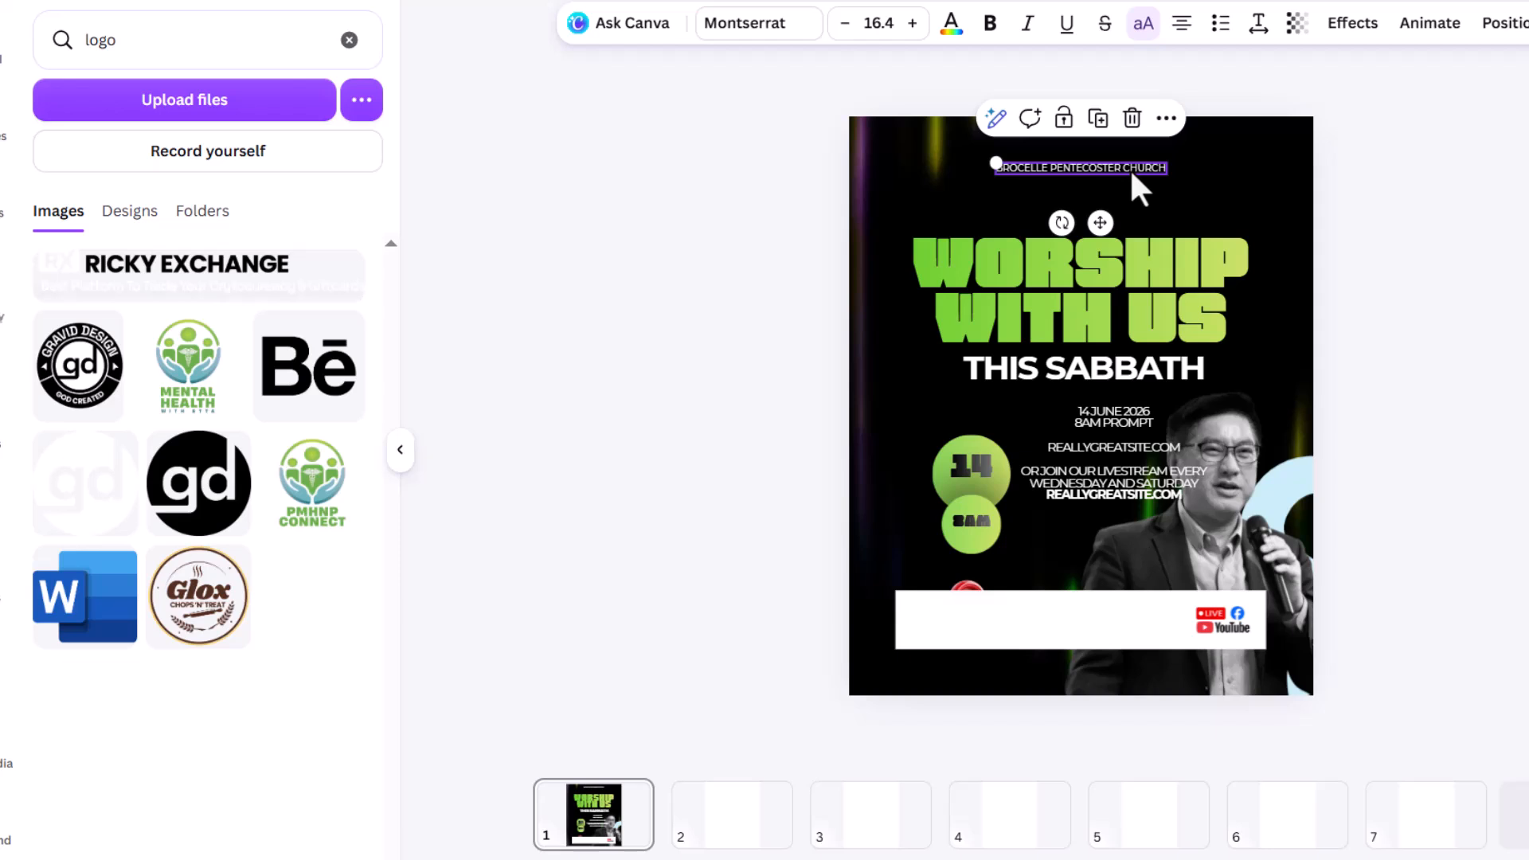
pyautogui.click(1108, 124)
pyautogui.moveTo(1119, 188); pyautogui.dragTo(988, 488)
pyautogui.scroll(5, 986, 515)
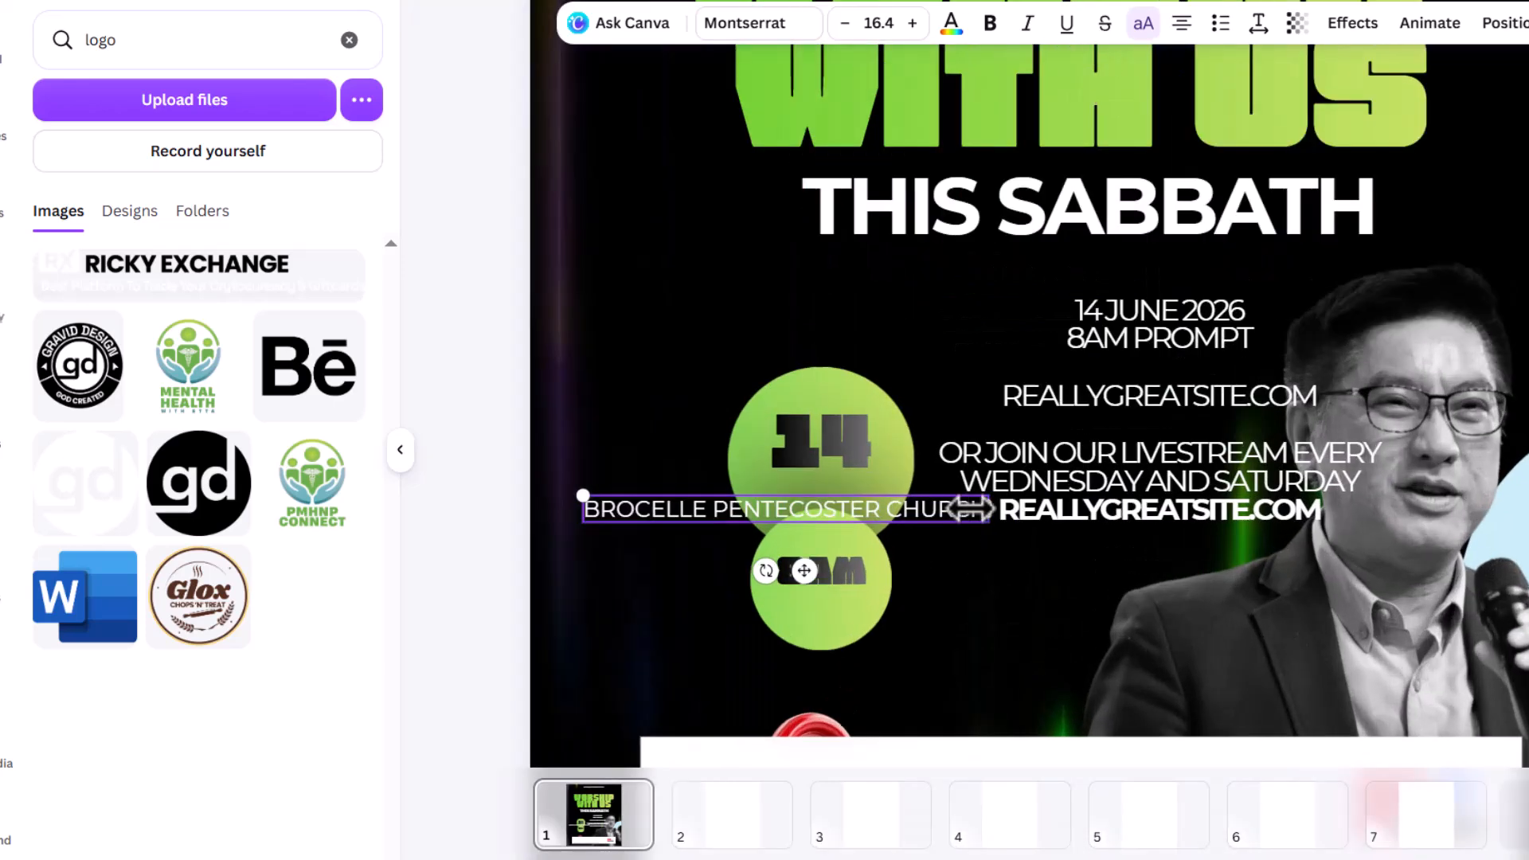
pyautogui.doubleClick(843, 495)
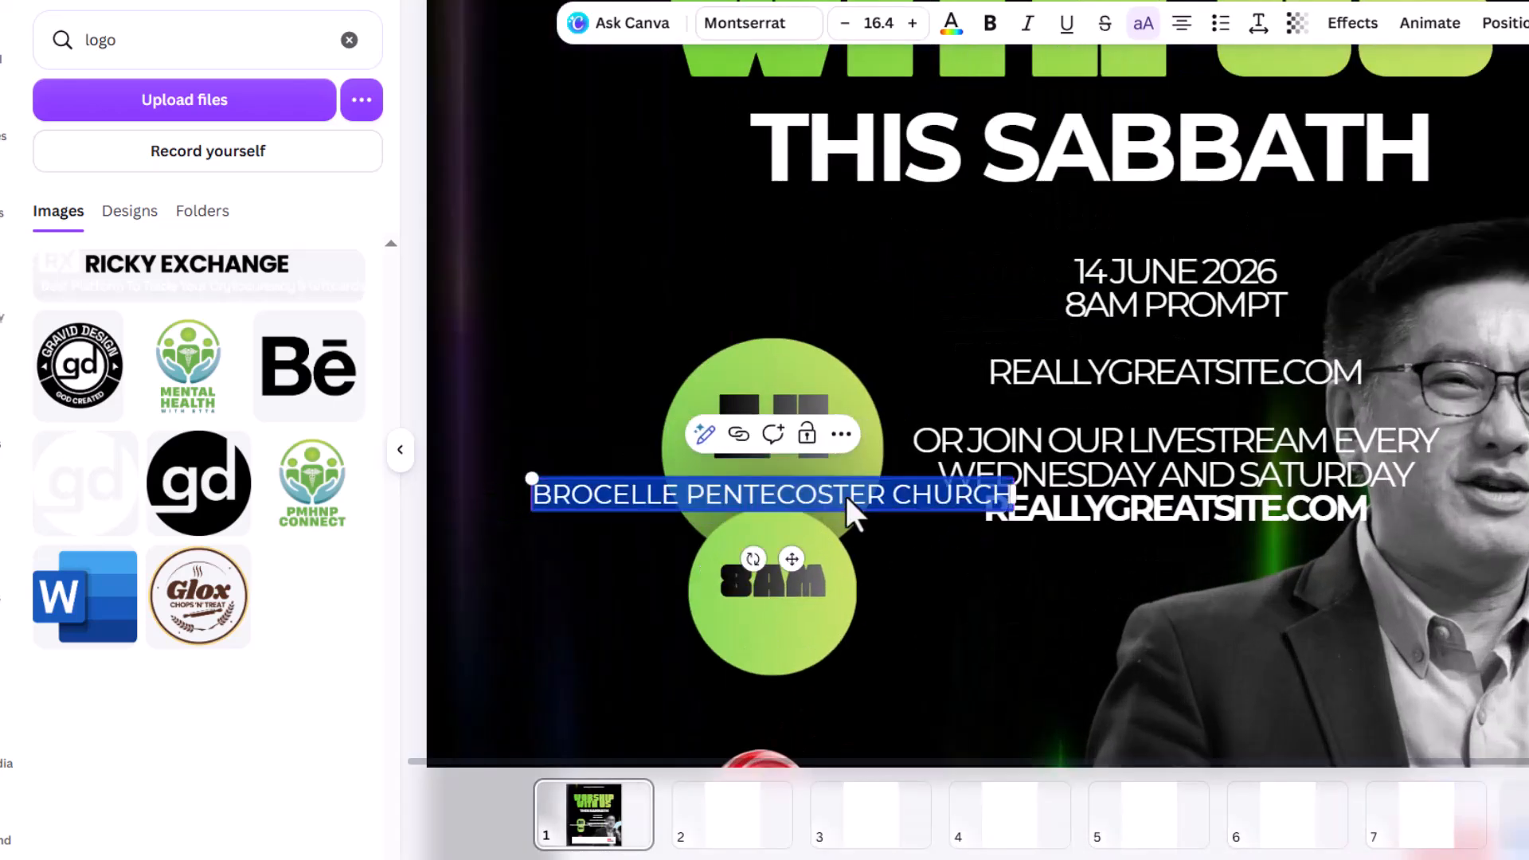
pyautogui.write('JUNE')
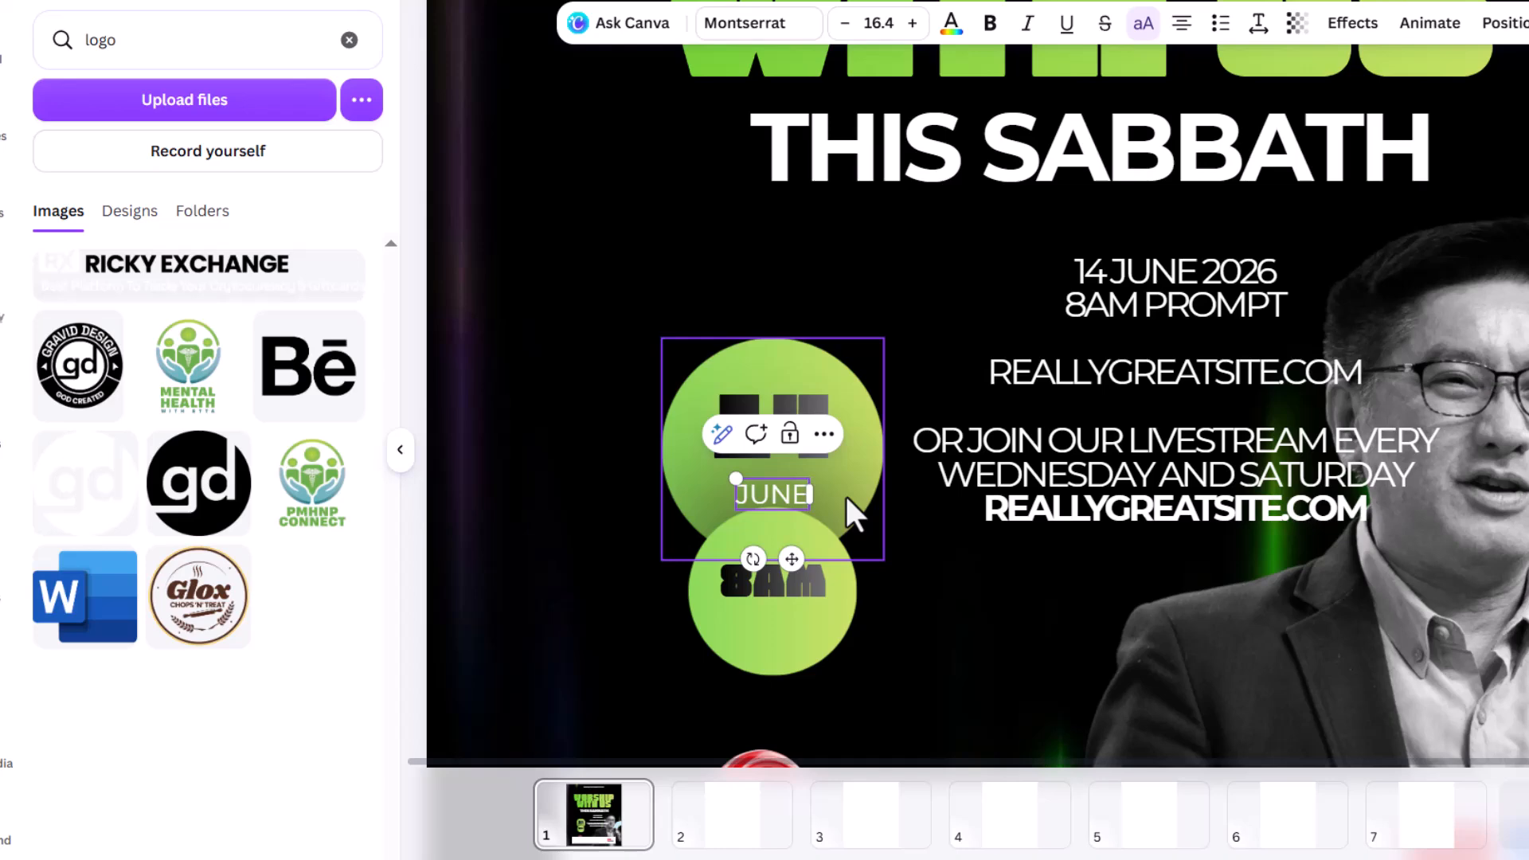
pyautogui.write(' 2026')
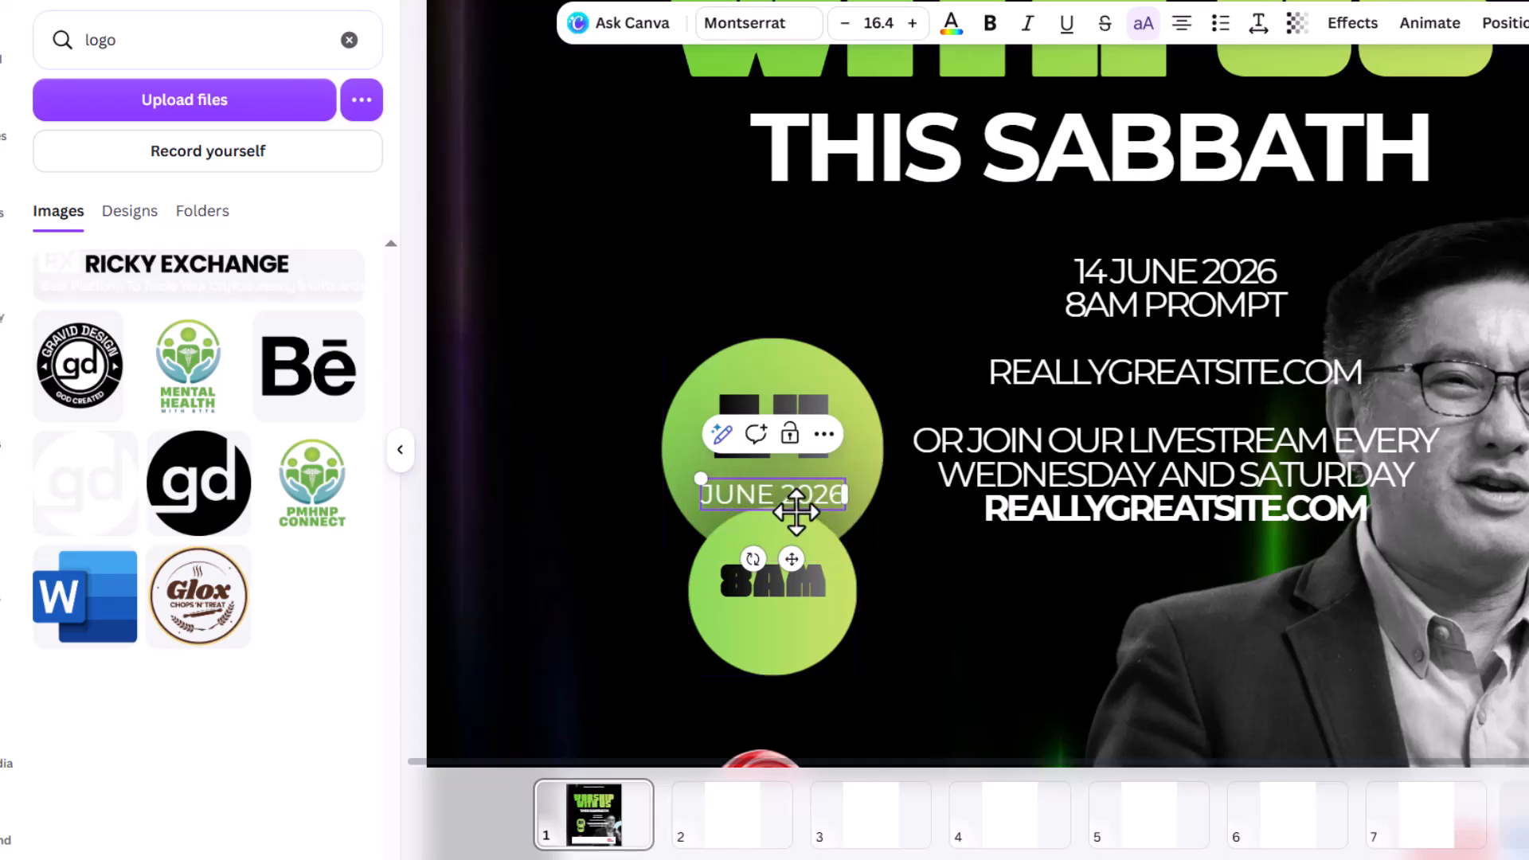
# - Make the "JUNE 2026" text bold and bring it slightly closer to the "14" in the larger circle
pyautogui.click(665, 424)
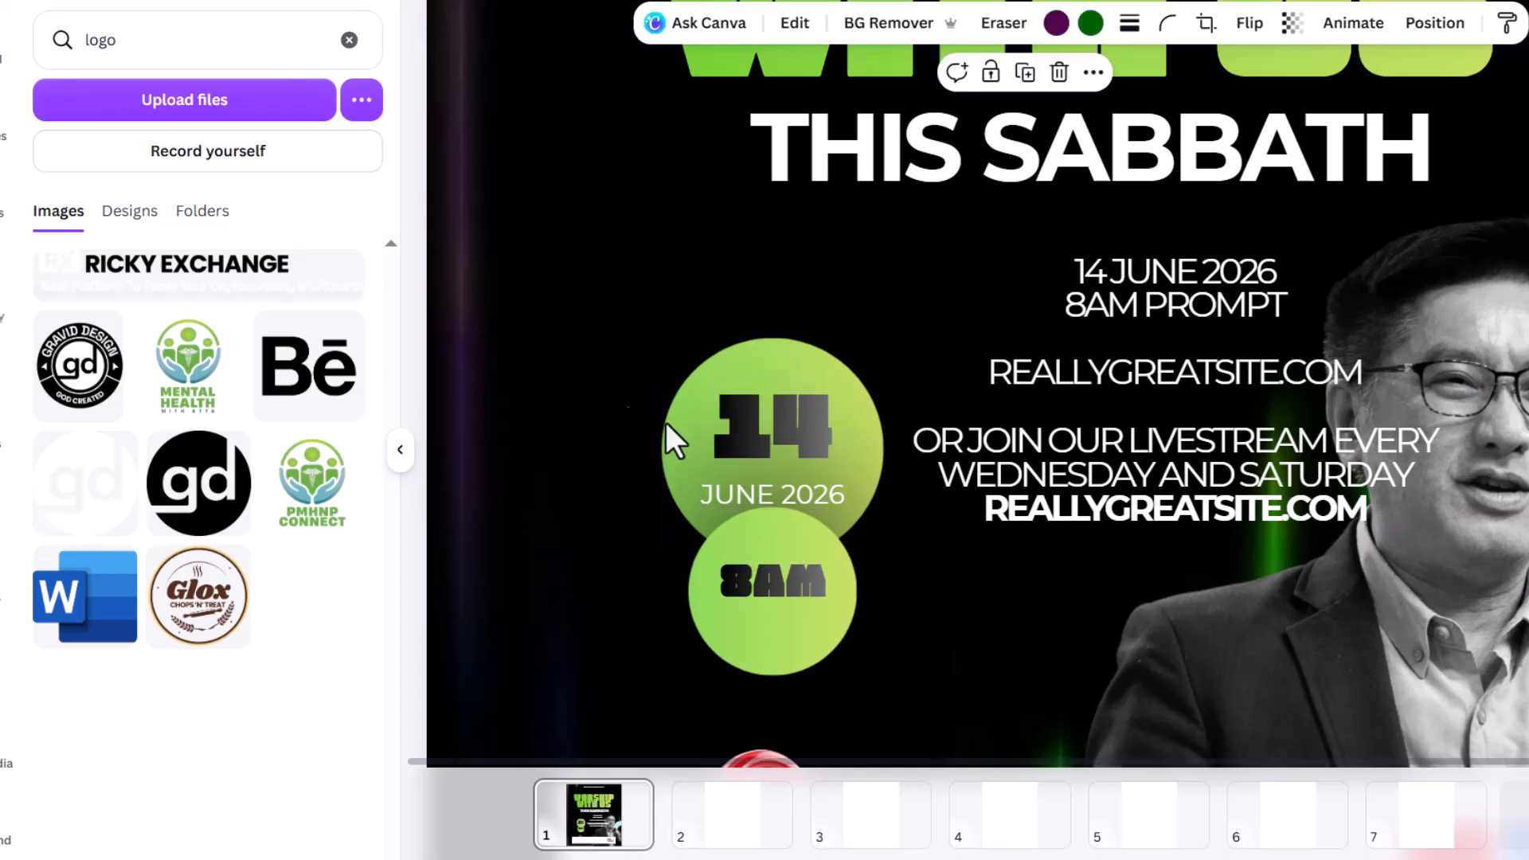
pyautogui.click(758, 487)
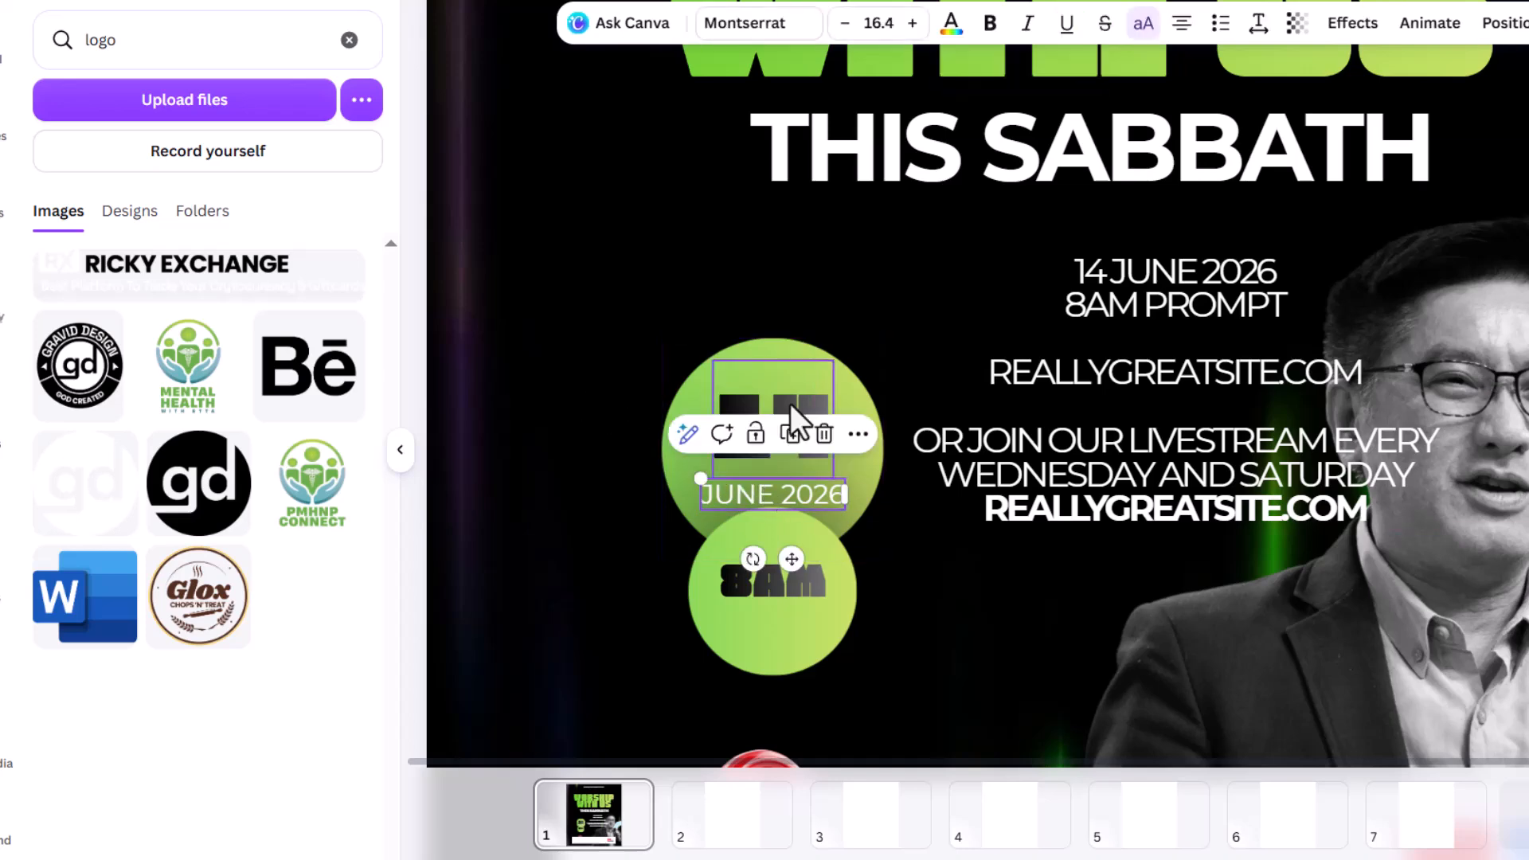
pyautogui.click(993, 29)
# - Duplicate "JUNE 2026" onto the smaller circle below "8AM" and change the copy to "PROMPT"
pyautogui.moveTo(825, 489); pyautogui.dragTo(782, 633)
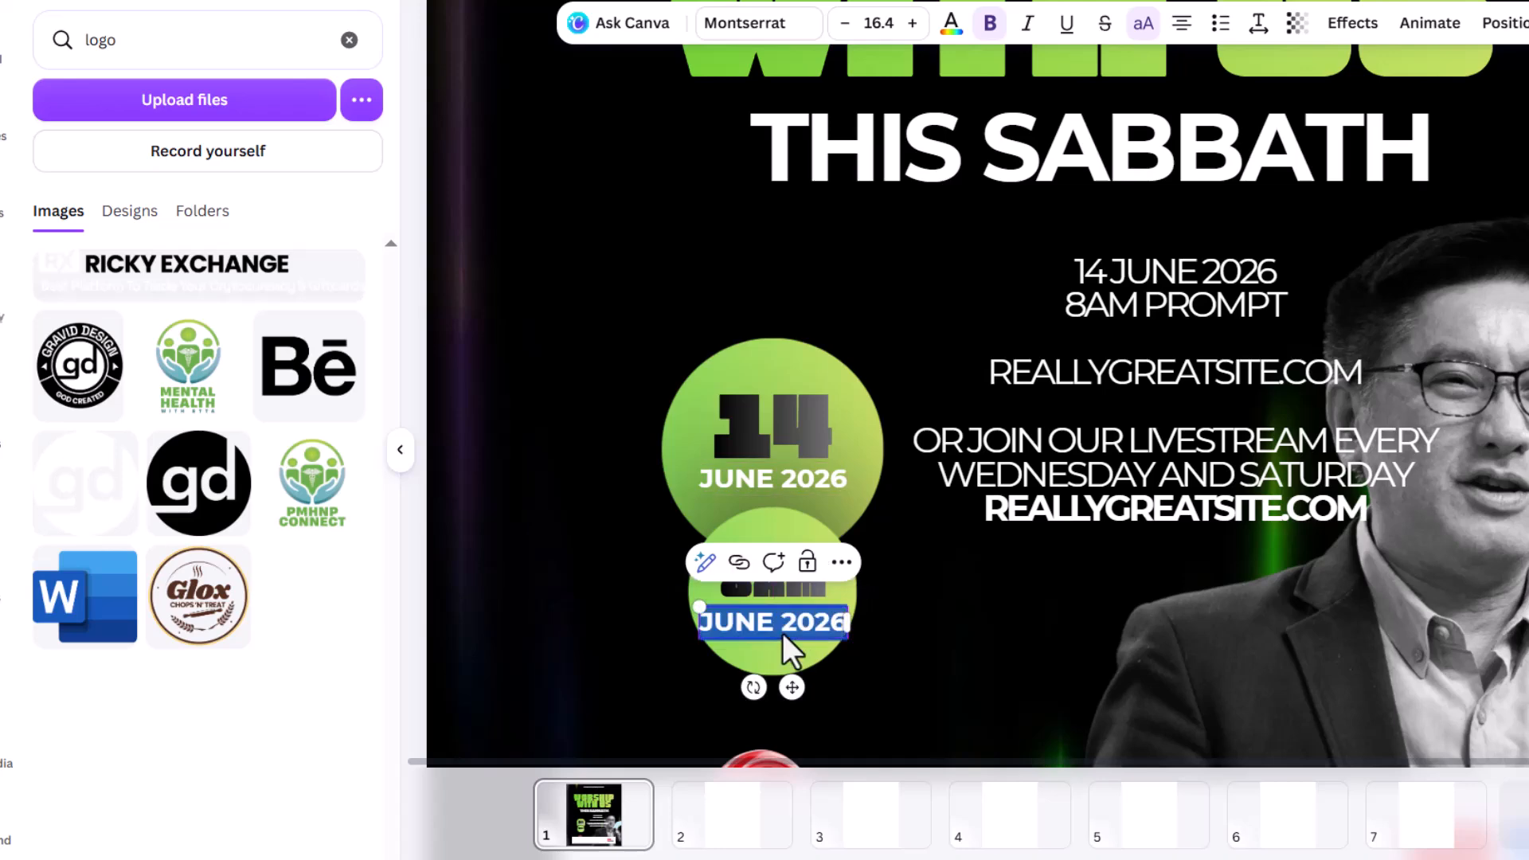
pyautogui.write('PROM')
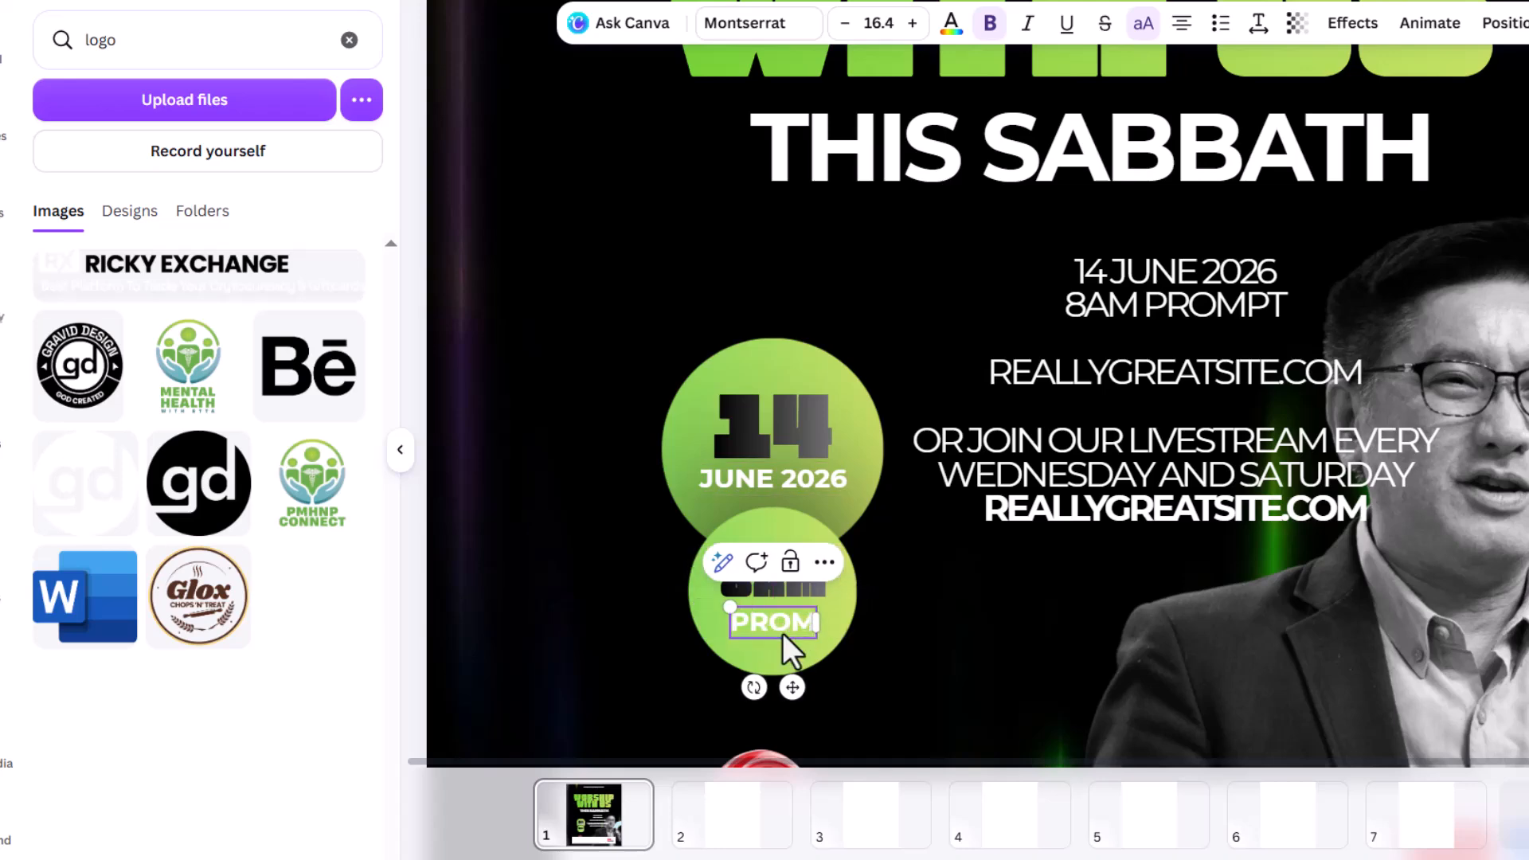
pyautogui.write('PT')
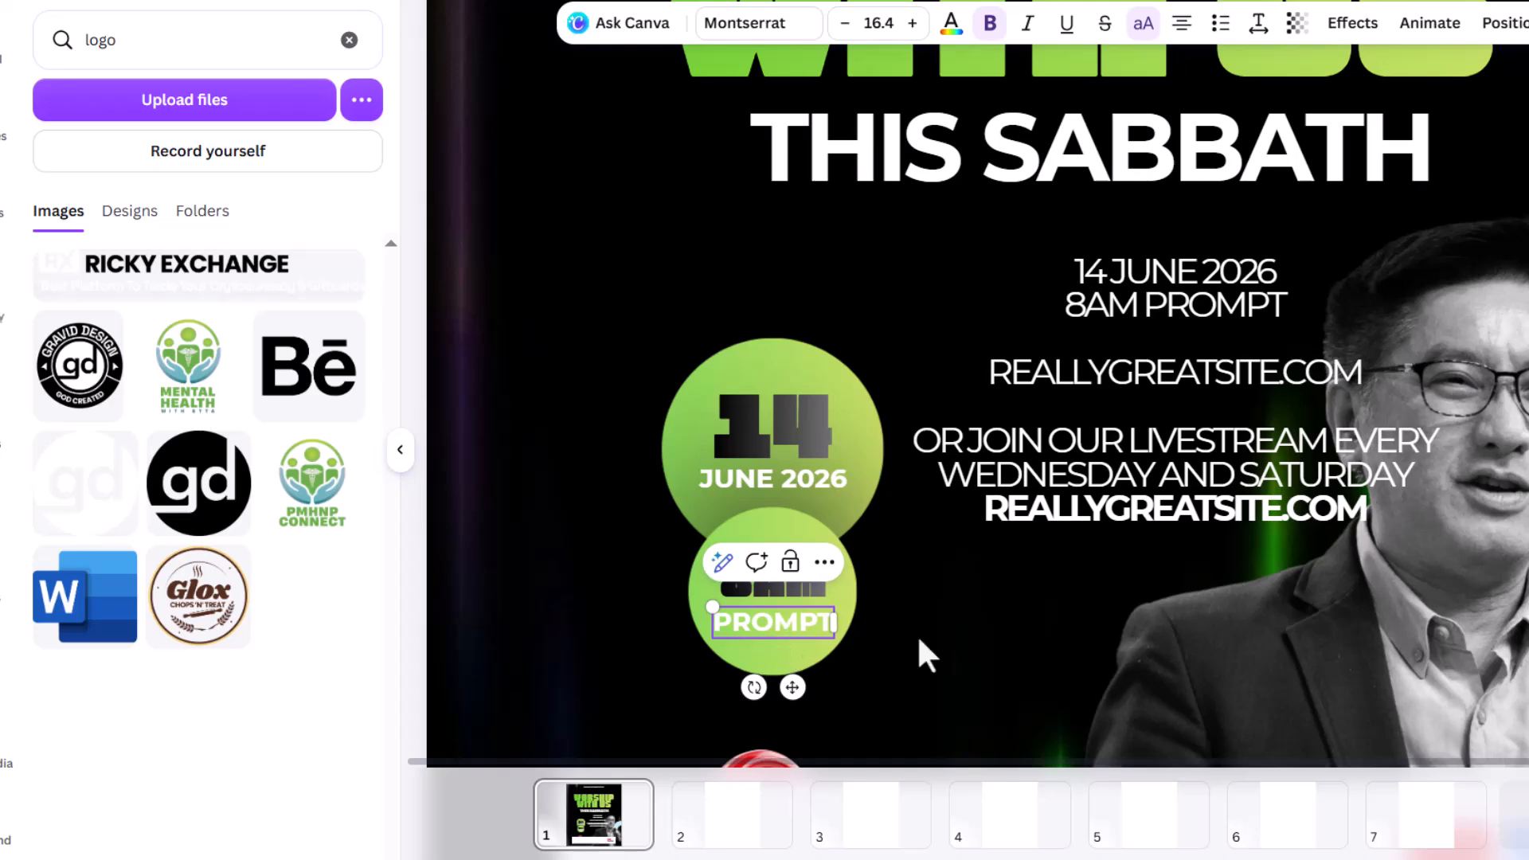
pyautogui.click(1021, 646)
# - Colour the "JUNE 2026" and "PROMPT" texts with the black-to-grey gradient already used in the design
pyautogui.click(790, 485)
pyautogui.keyDown('shift'); pyautogui.click(780, 629); pyautogui.keyUp('shift')
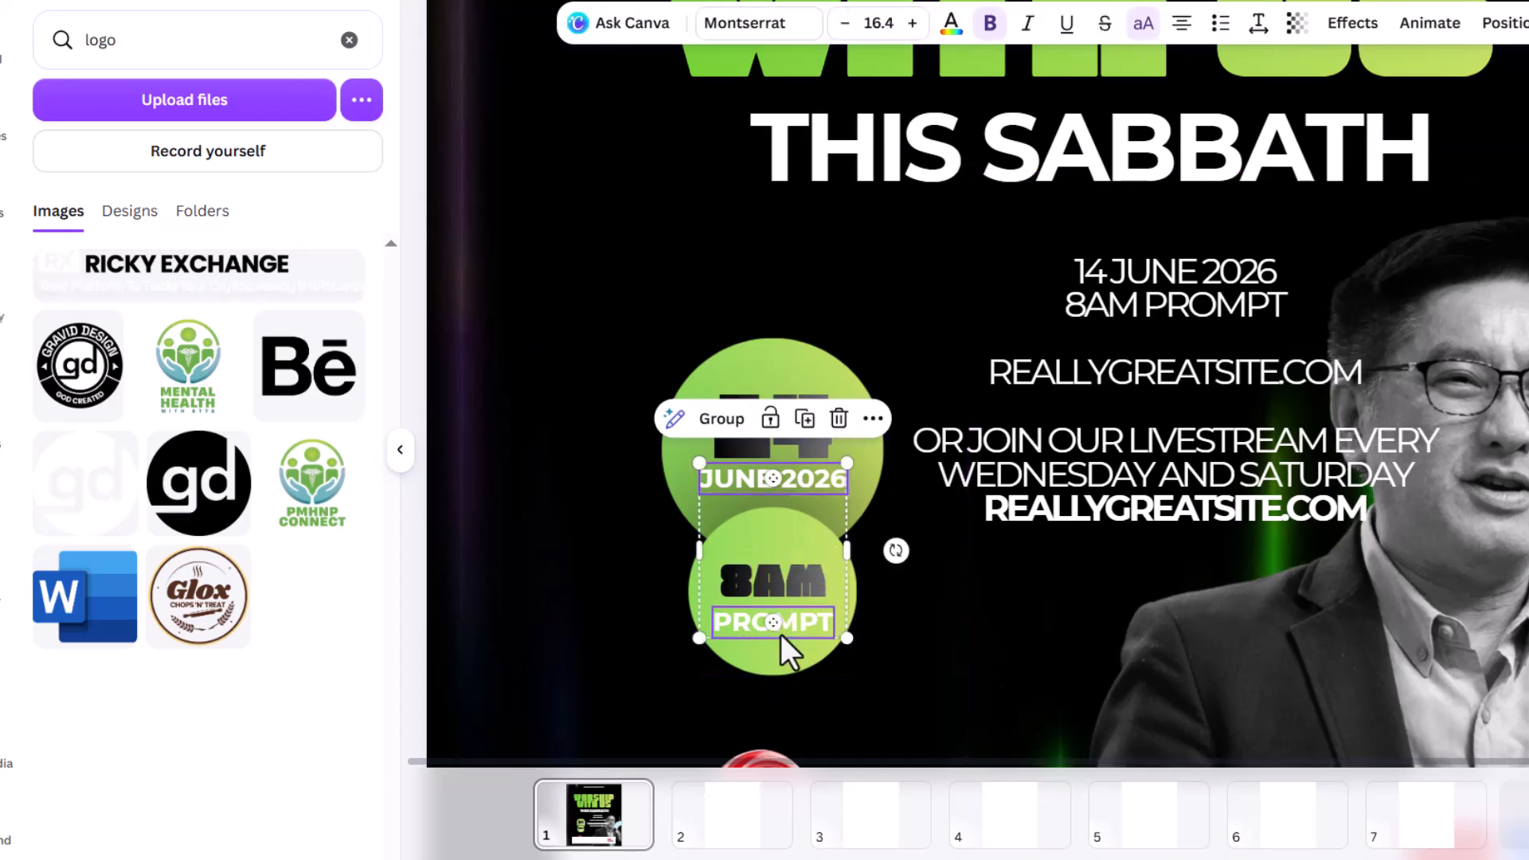
pyautogui.click(950, 24)
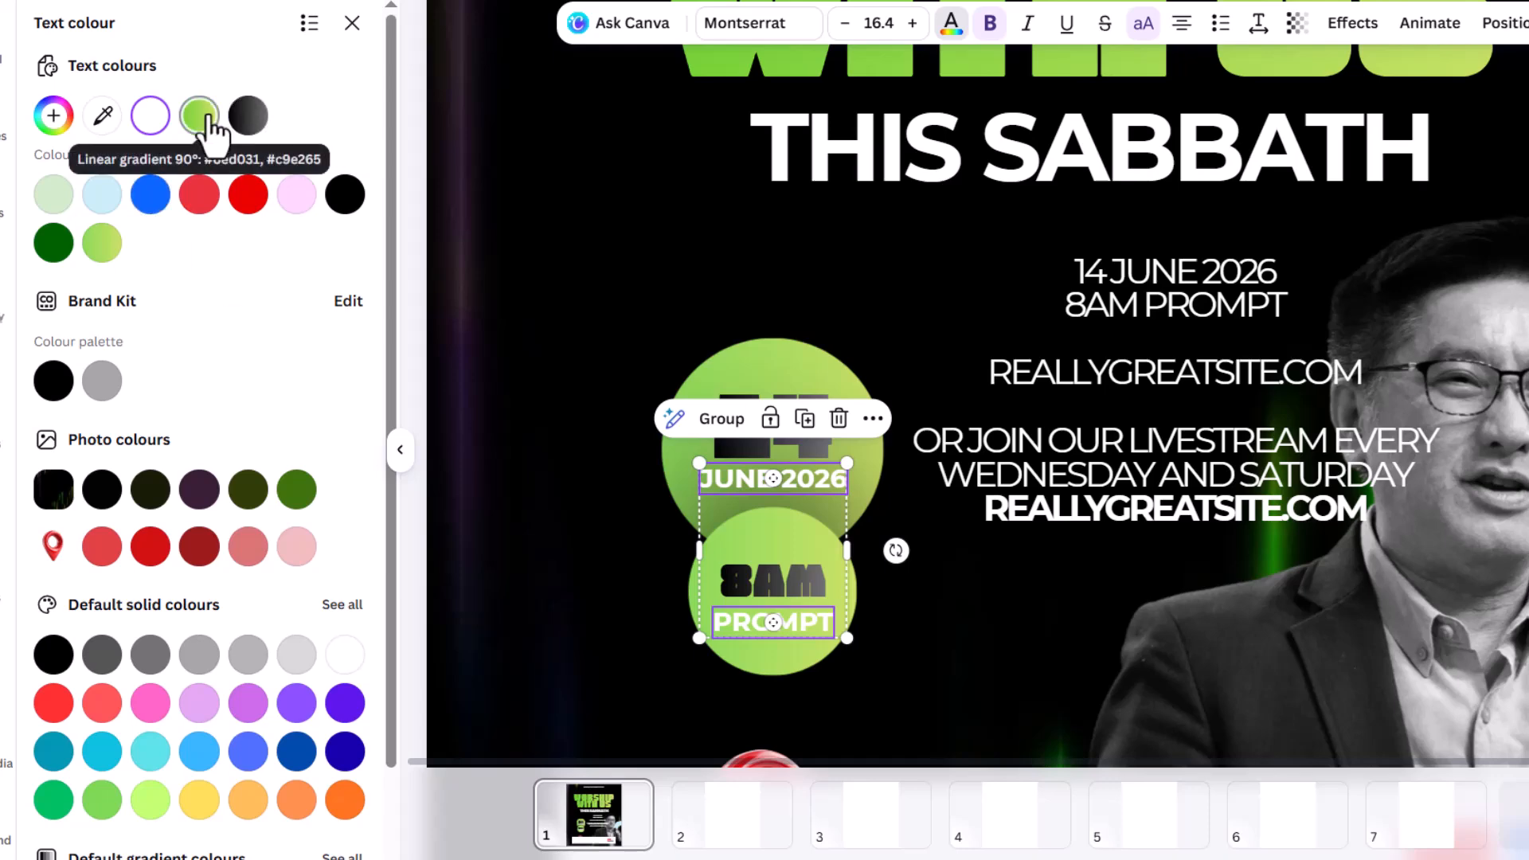
pyautogui.click(251, 119)
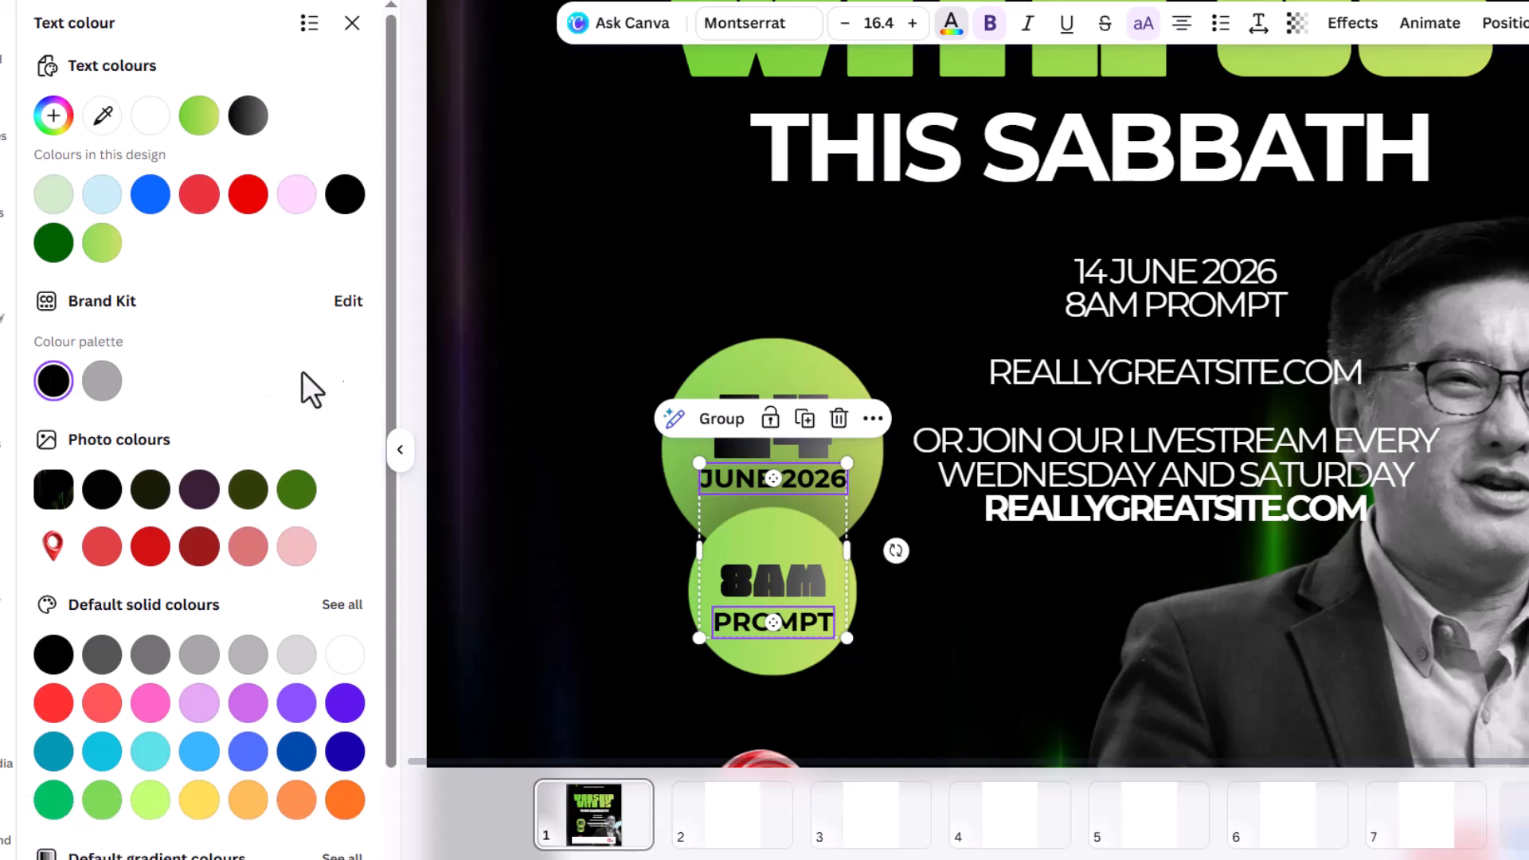
pyautogui.click(248, 116)
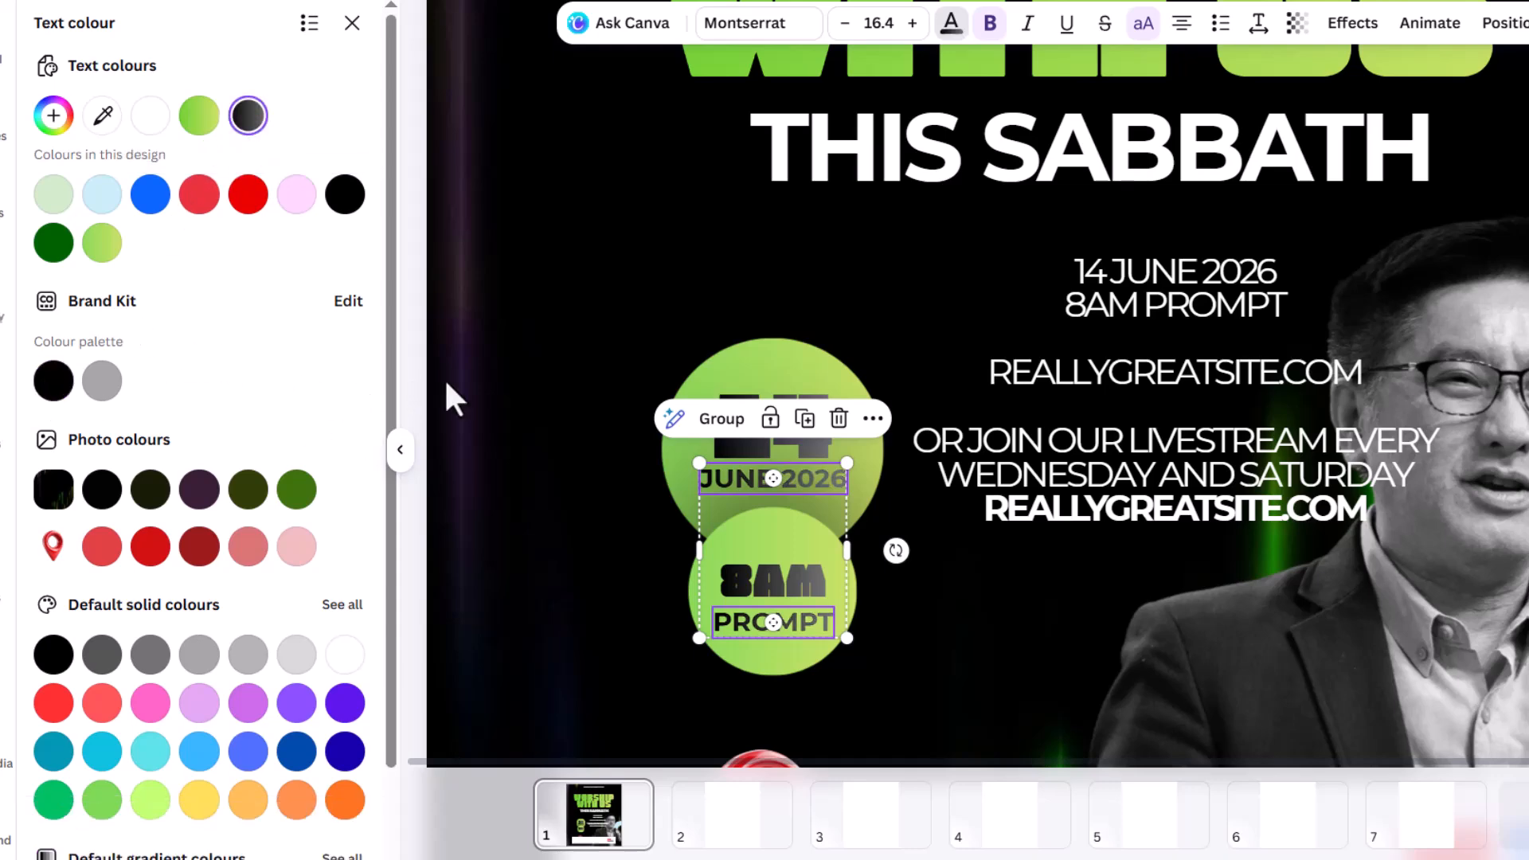
pyautogui.click(444, 377)
# - Delete the "14 JUNE 2026" and "8AM PROMPT" lines from the event text block
pyautogui.scroll(-5, 1035, 434)
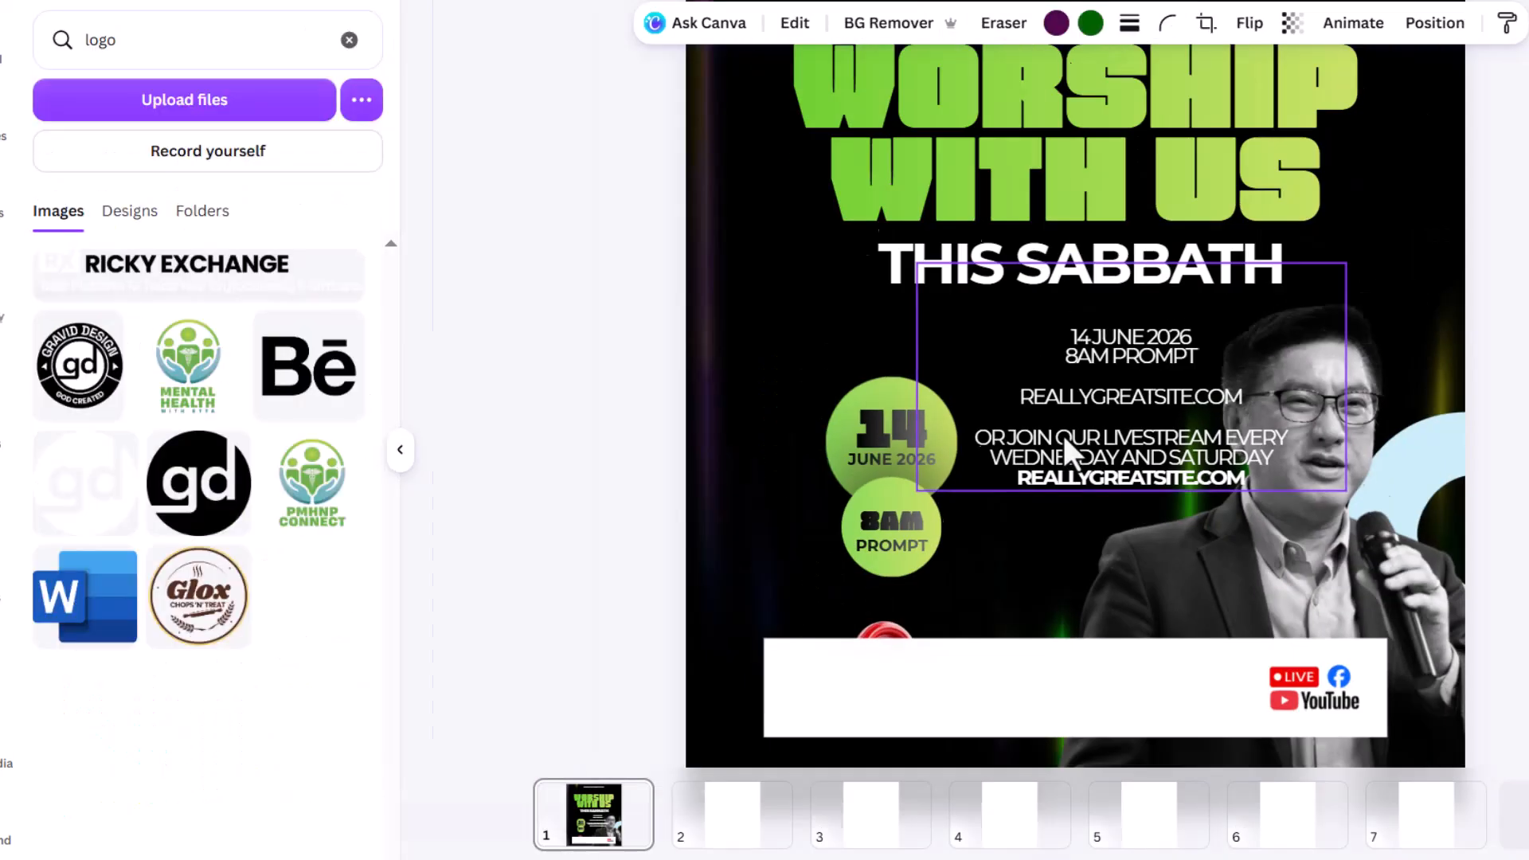
pyautogui.scroll(3, 1173, 411)
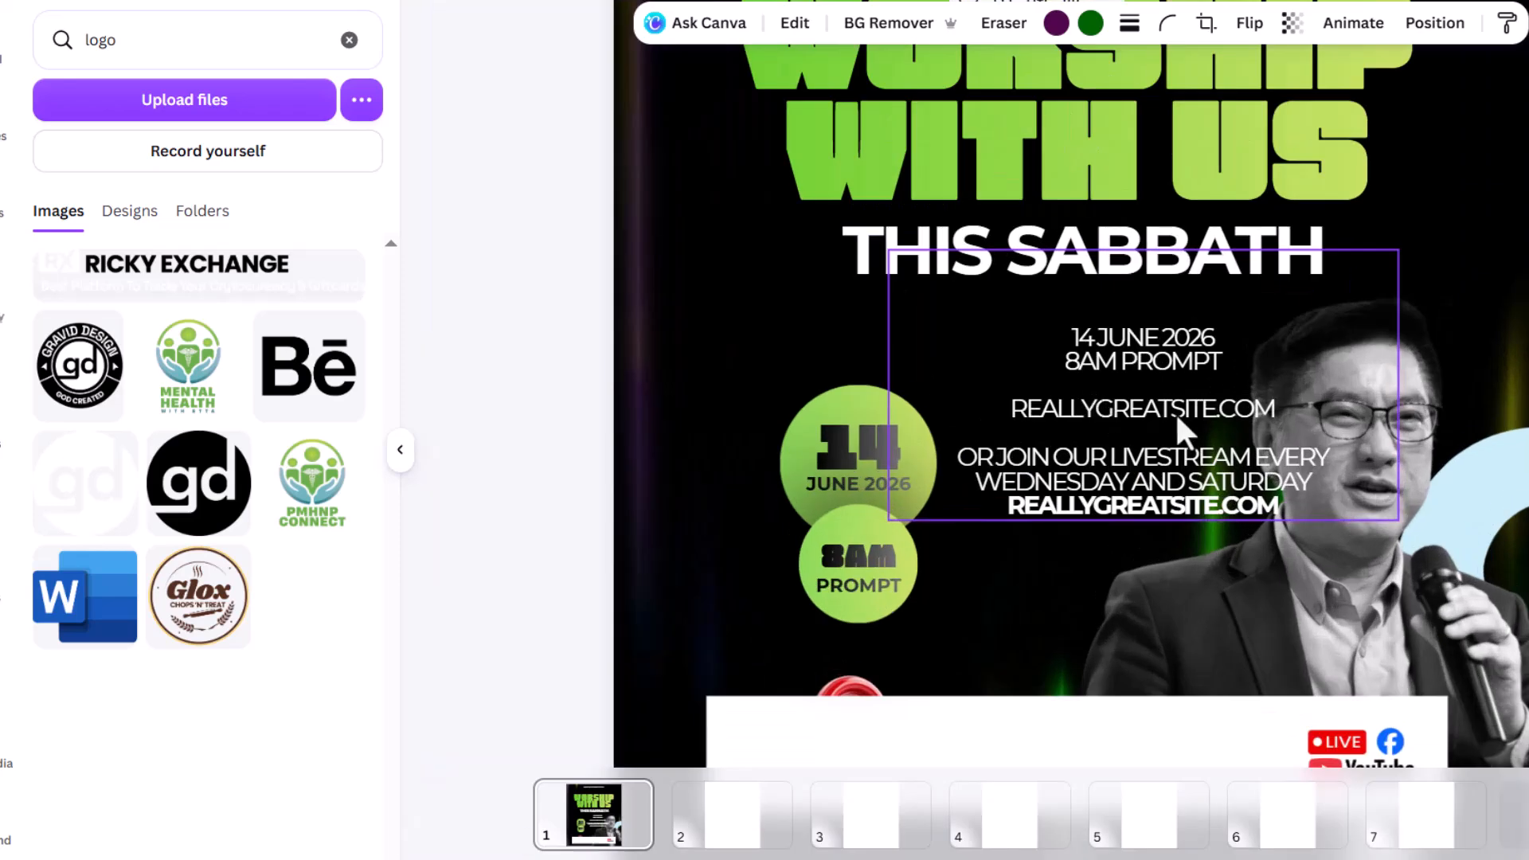
pyautogui.scroll(-2, 1156, 470)
pyautogui.click(1144, 290)
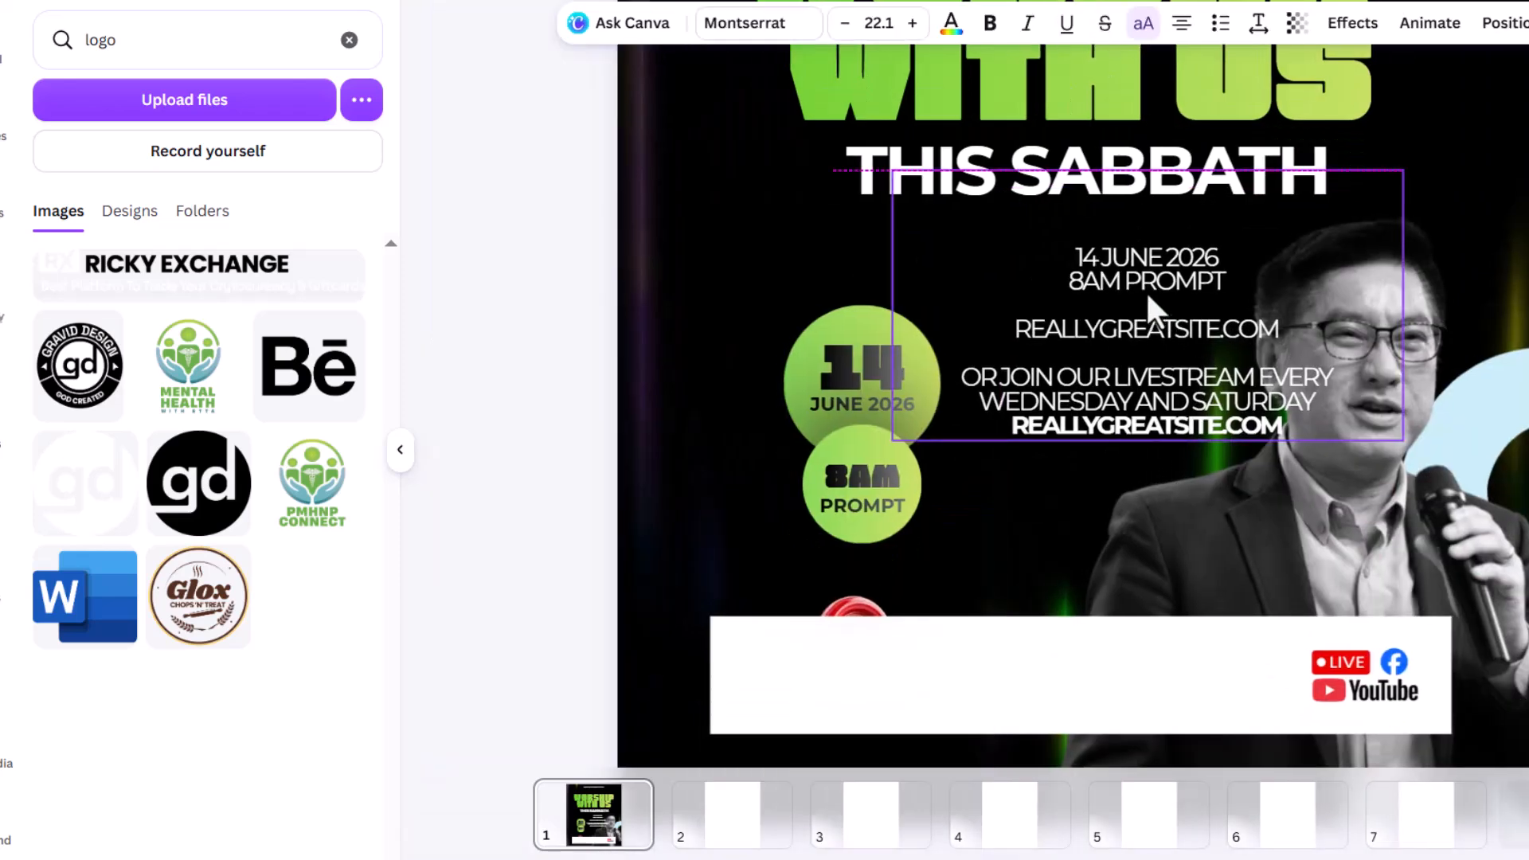
pyautogui.moveTo(1008, 335); pyautogui.dragTo(1000, 239)
pyautogui.press('BackSpace')
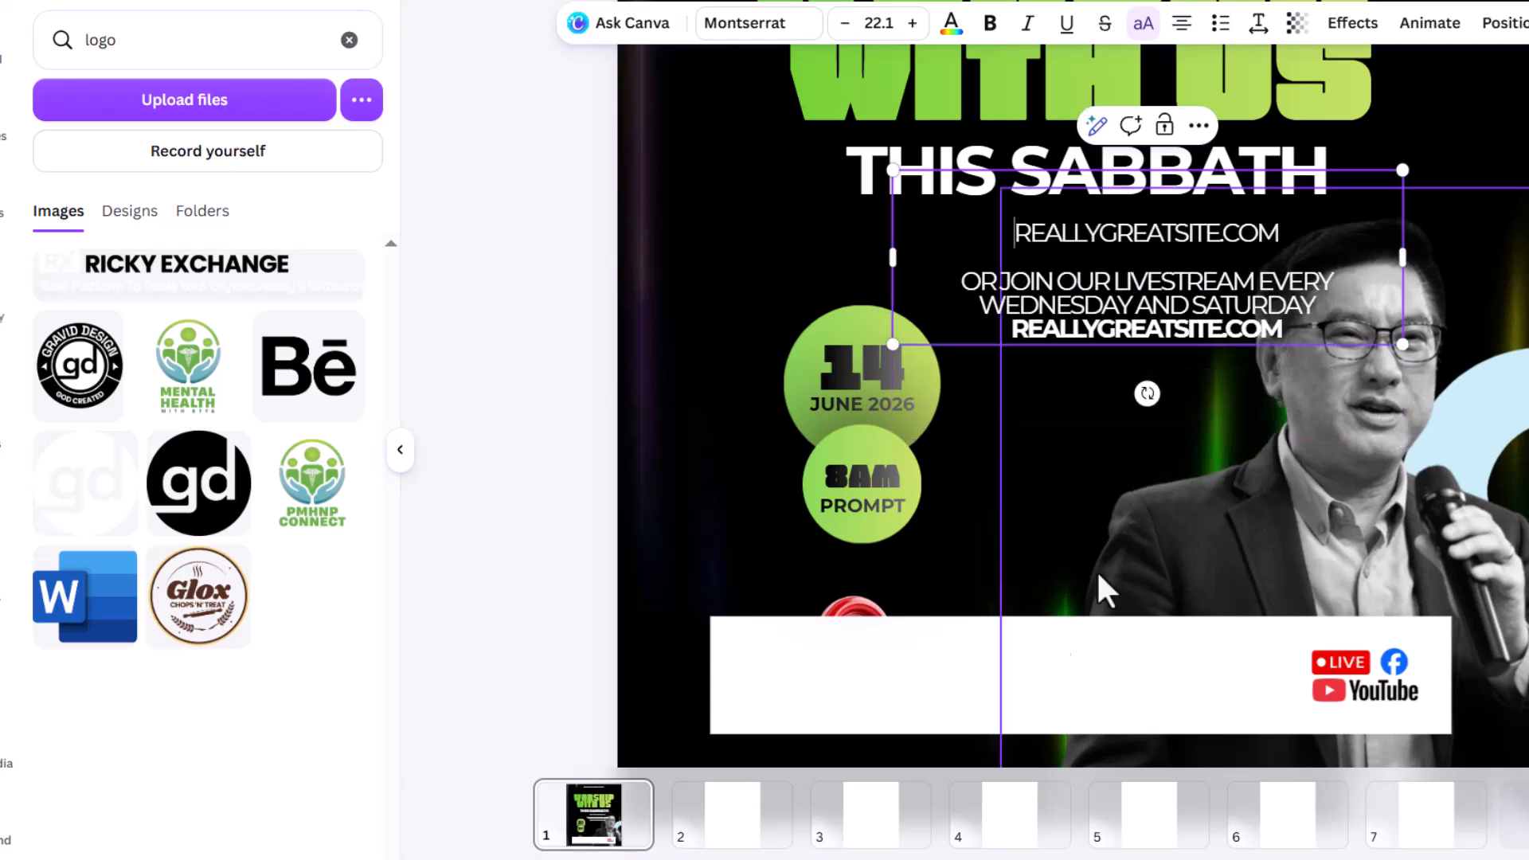
# - Place the remaining event text on the white bar, left-aligned and coloured with the black-to-grey gradient
pyautogui.moveTo(1165, 266); pyautogui.dragTo(1092, 624)
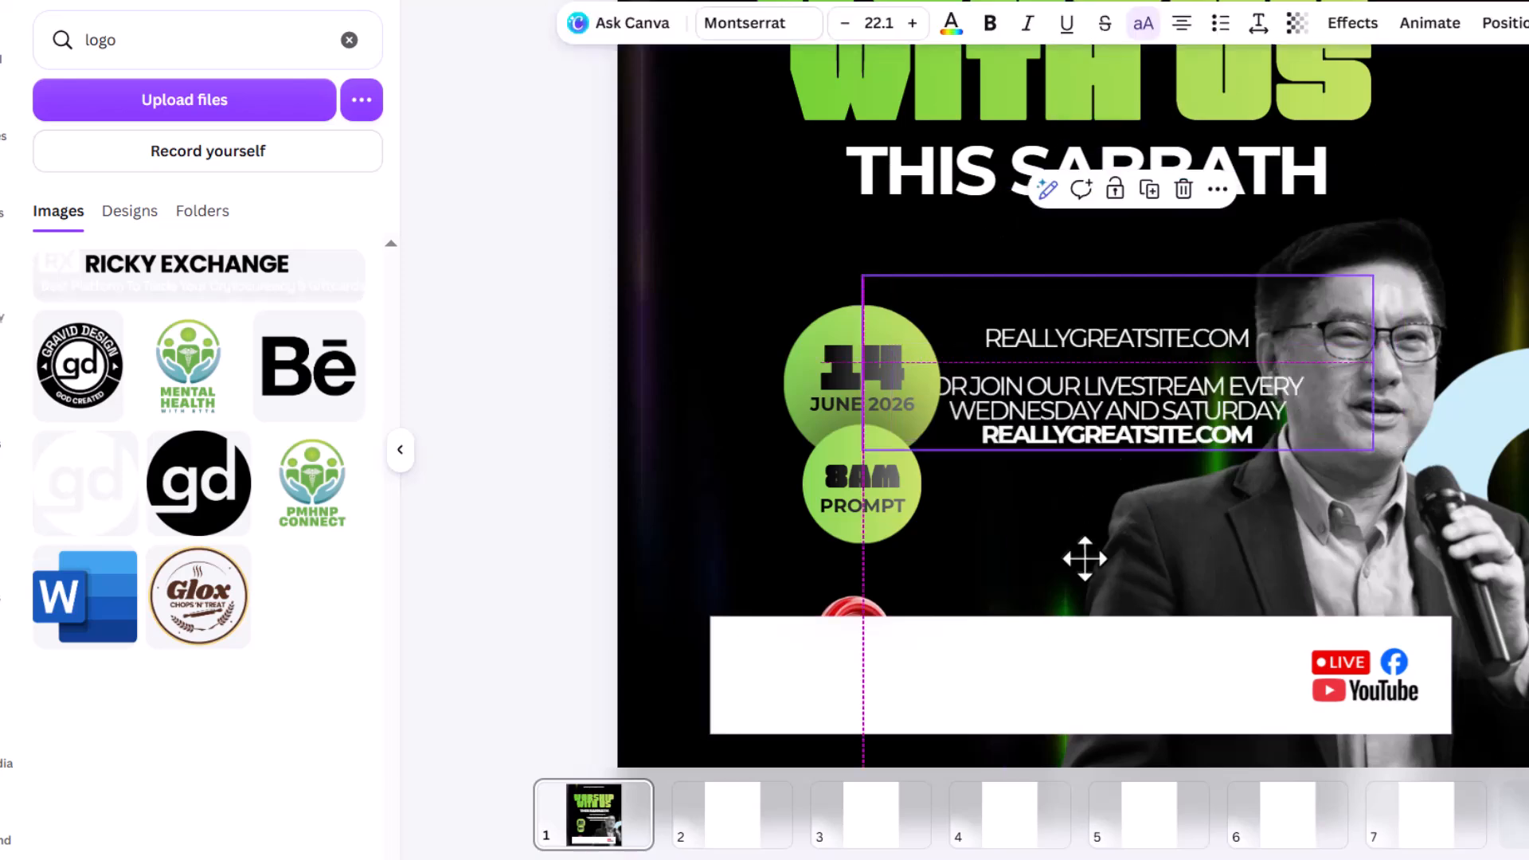
pyautogui.click(951, 24)
pyautogui.click(247, 117)
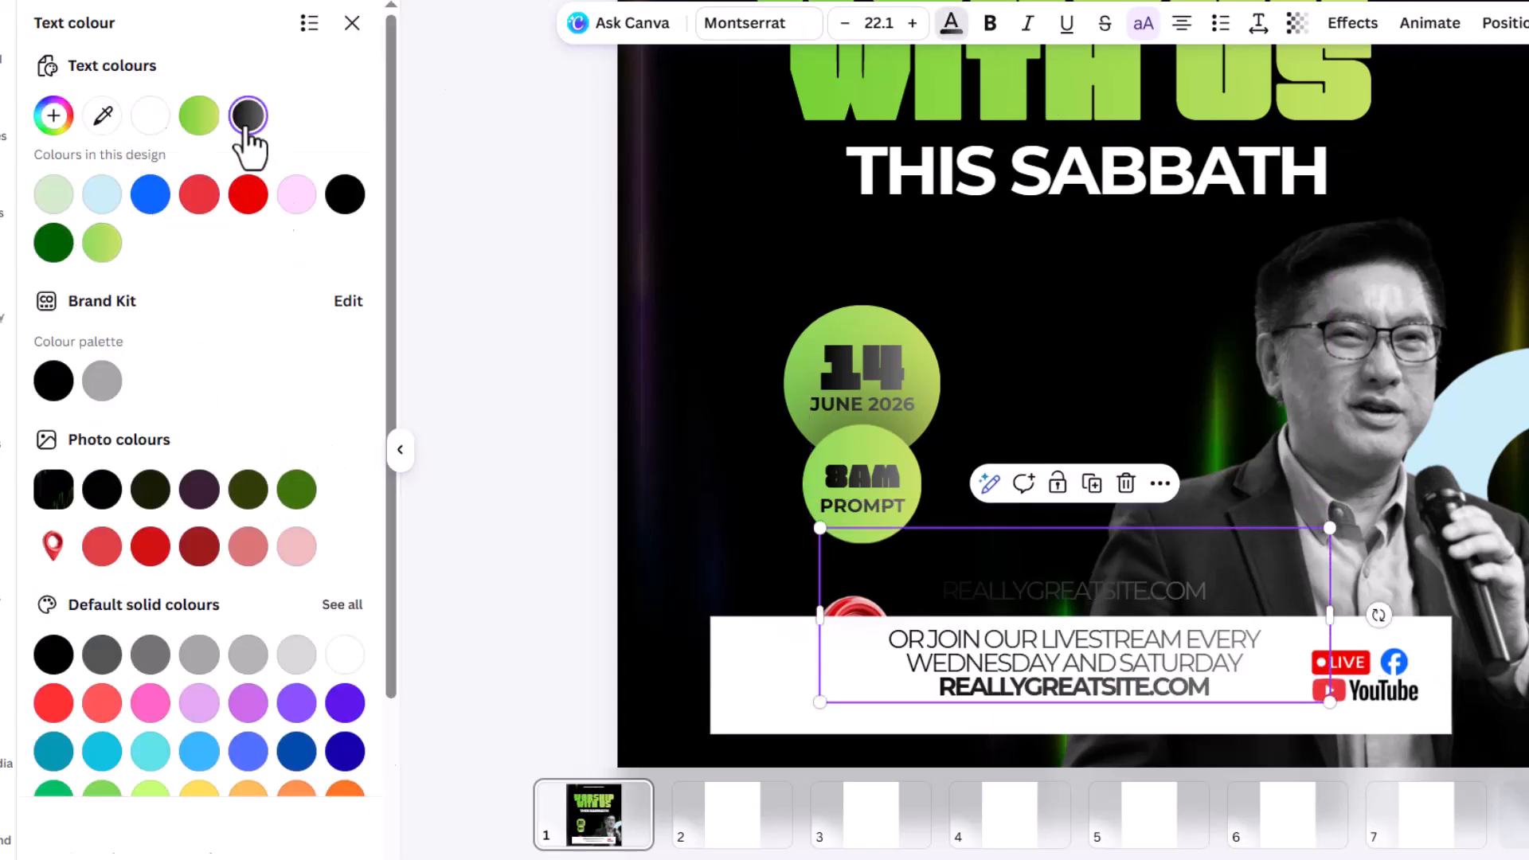
pyautogui.click(1194, 24)
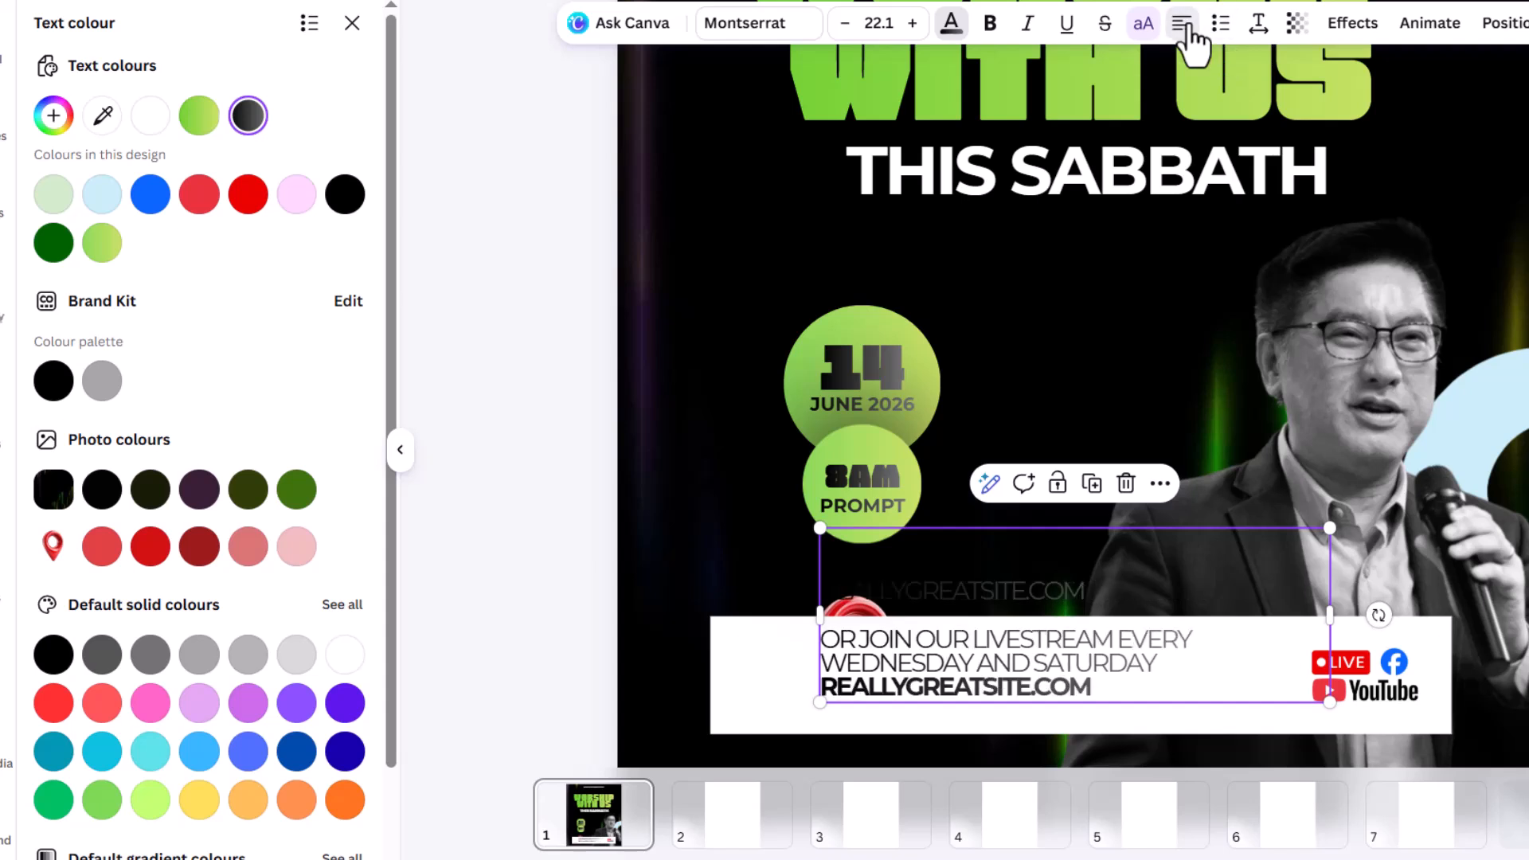
pyautogui.moveTo(1150, 650); pyautogui.dragTo(1171, 685)
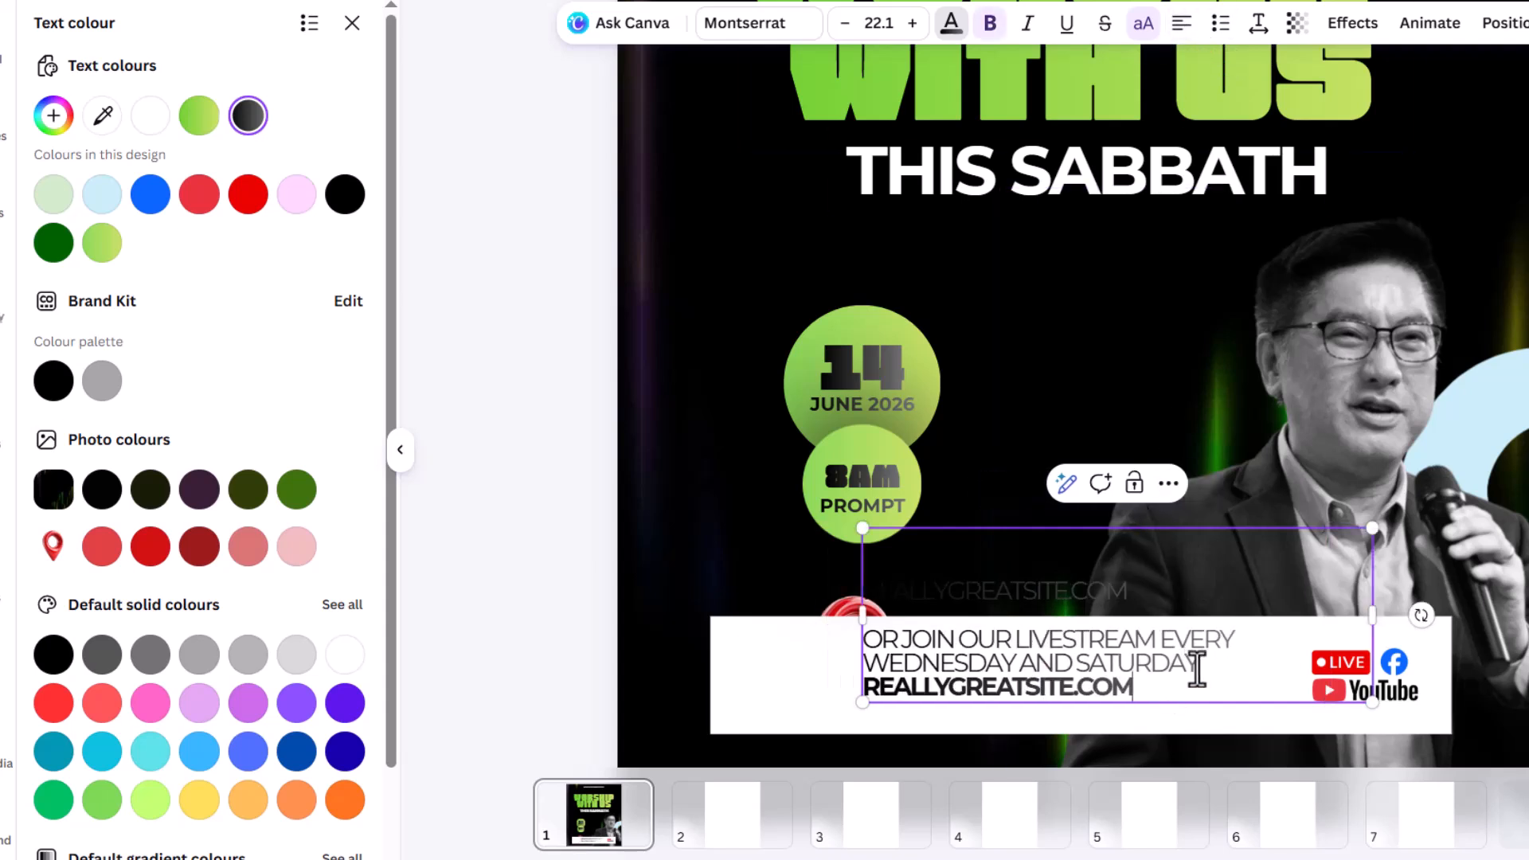
# - Delete the bold "REALLYGREATSITE.COM" line at the end of the livestream text
pyautogui.doubleClick(1191, 649)
pyautogui.doubleClick(1164, 692)
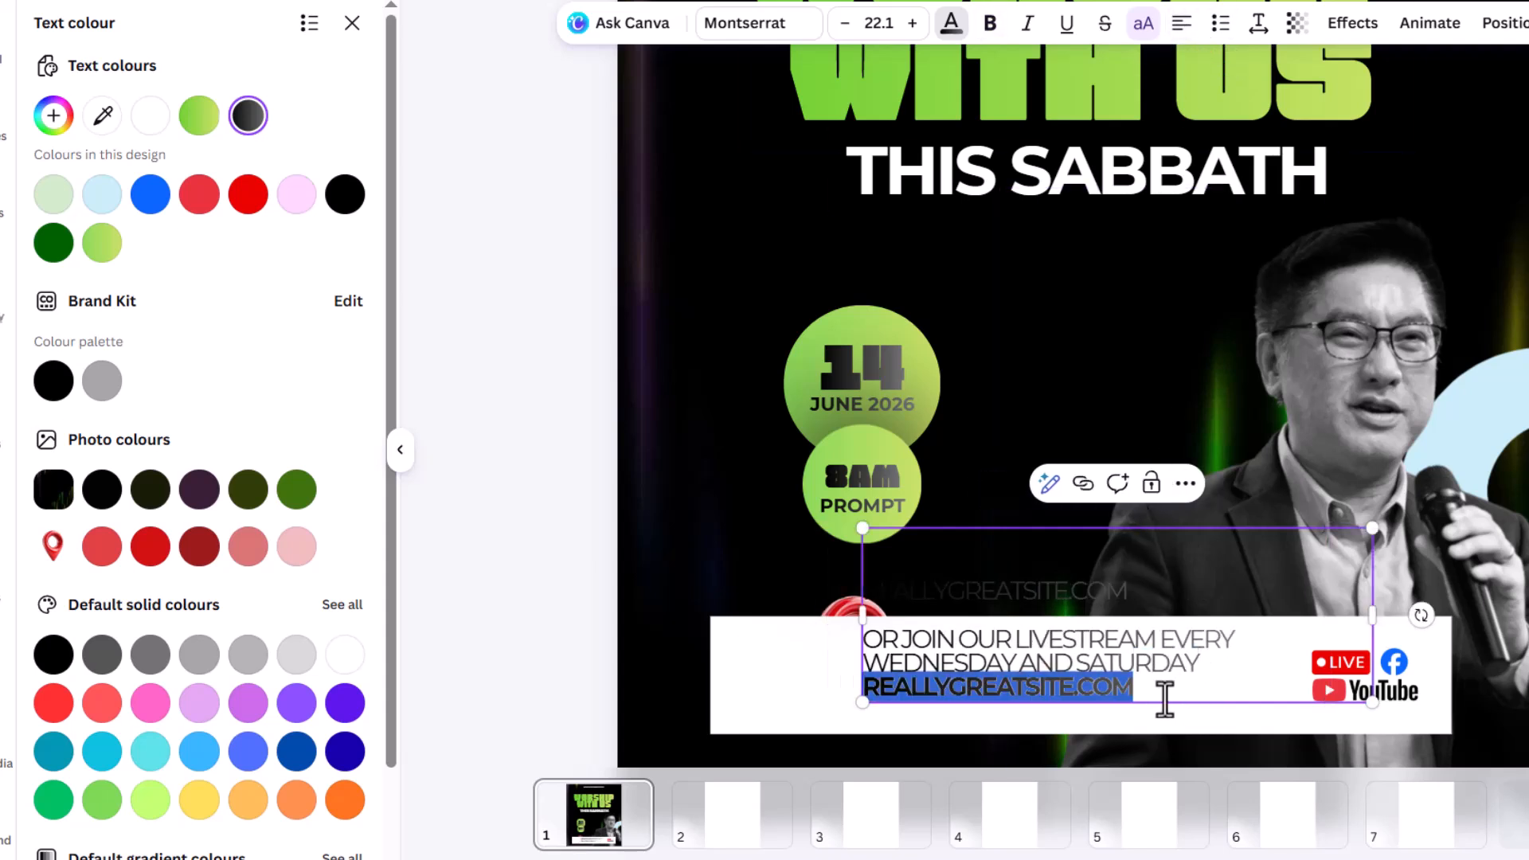
pyautogui.press('BackSpace')
pyautogui.press('BackSpace')
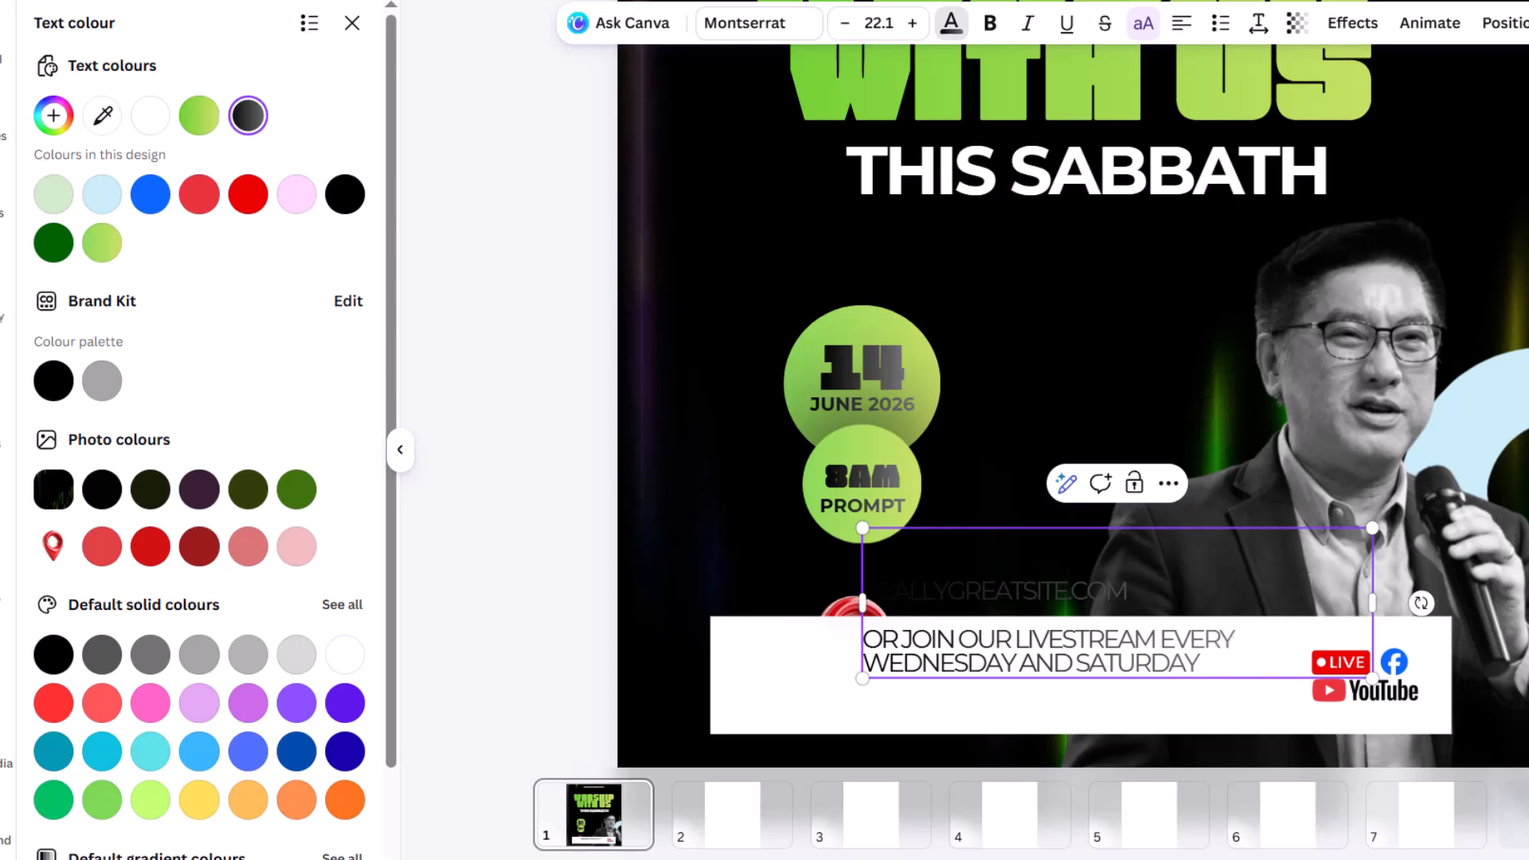
pyautogui.moveTo(1158, 639); pyautogui.dragTo(862, 639)
pyautogui.hotkey('ctrl', 'z')
pyautogui.hotkey('ctrl', 'z')
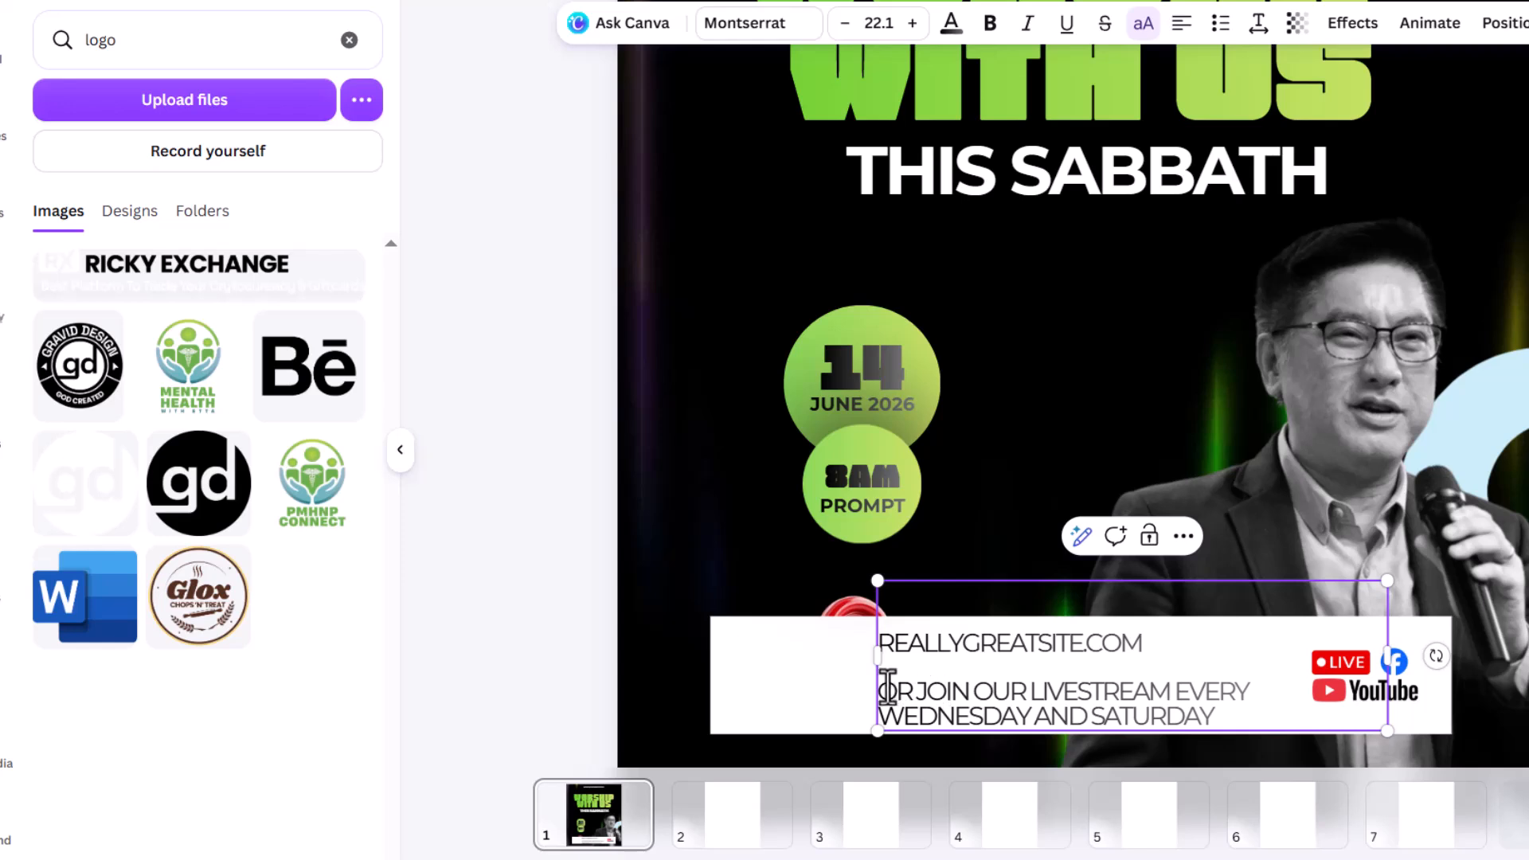
# - Remove the blank lines above and below "REALLYGREATSITE.COM" in the text block on the white bar
pyautogui.click(879, 690)
pyautogui.press('BackSpace')
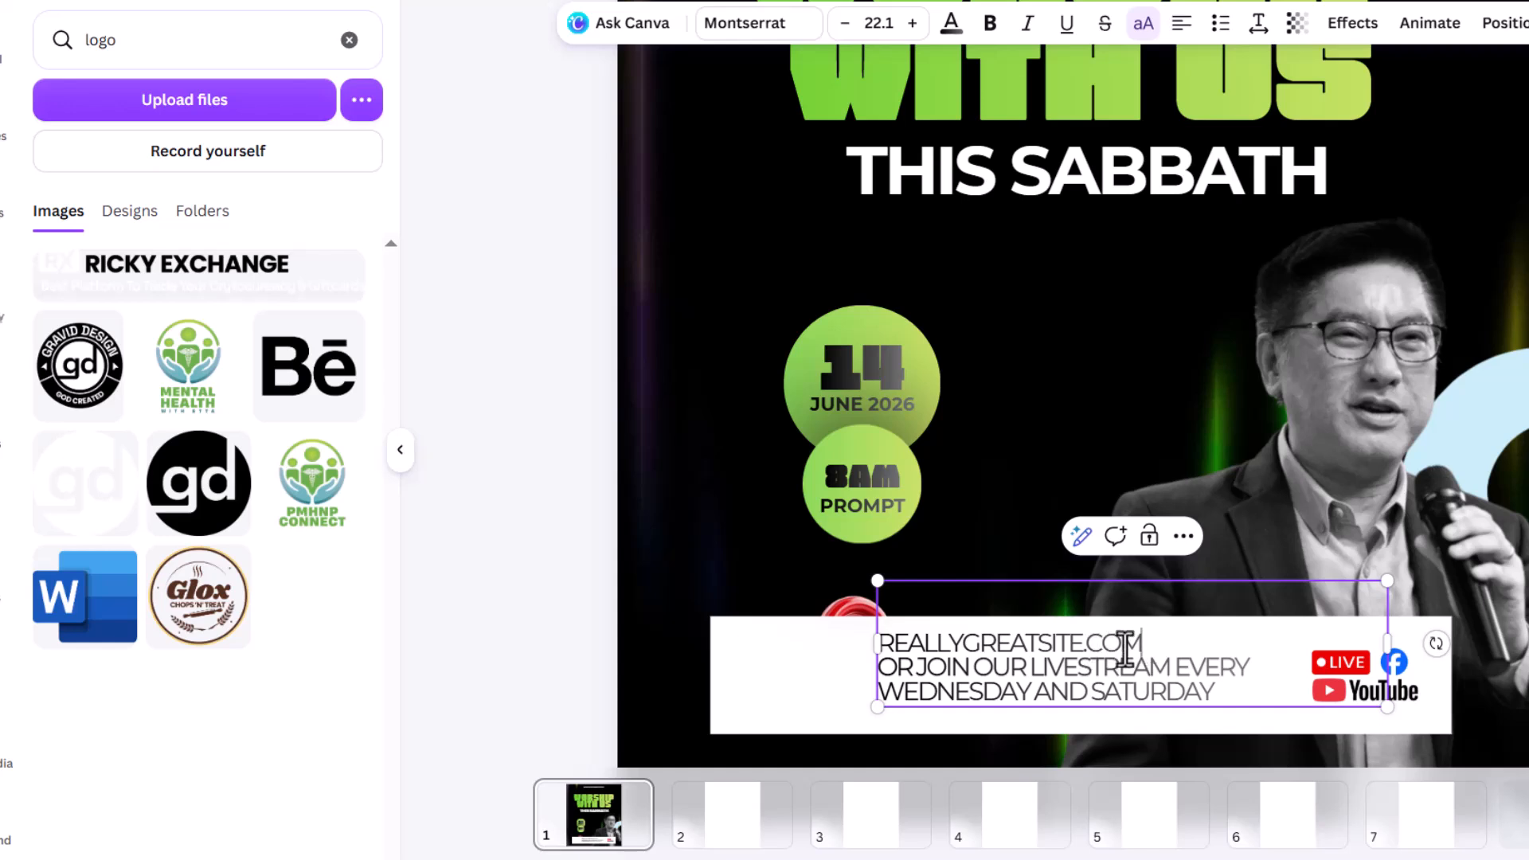
pyautogui.moveTo(1151, 642); pyautogui.dragTo(791, 642)
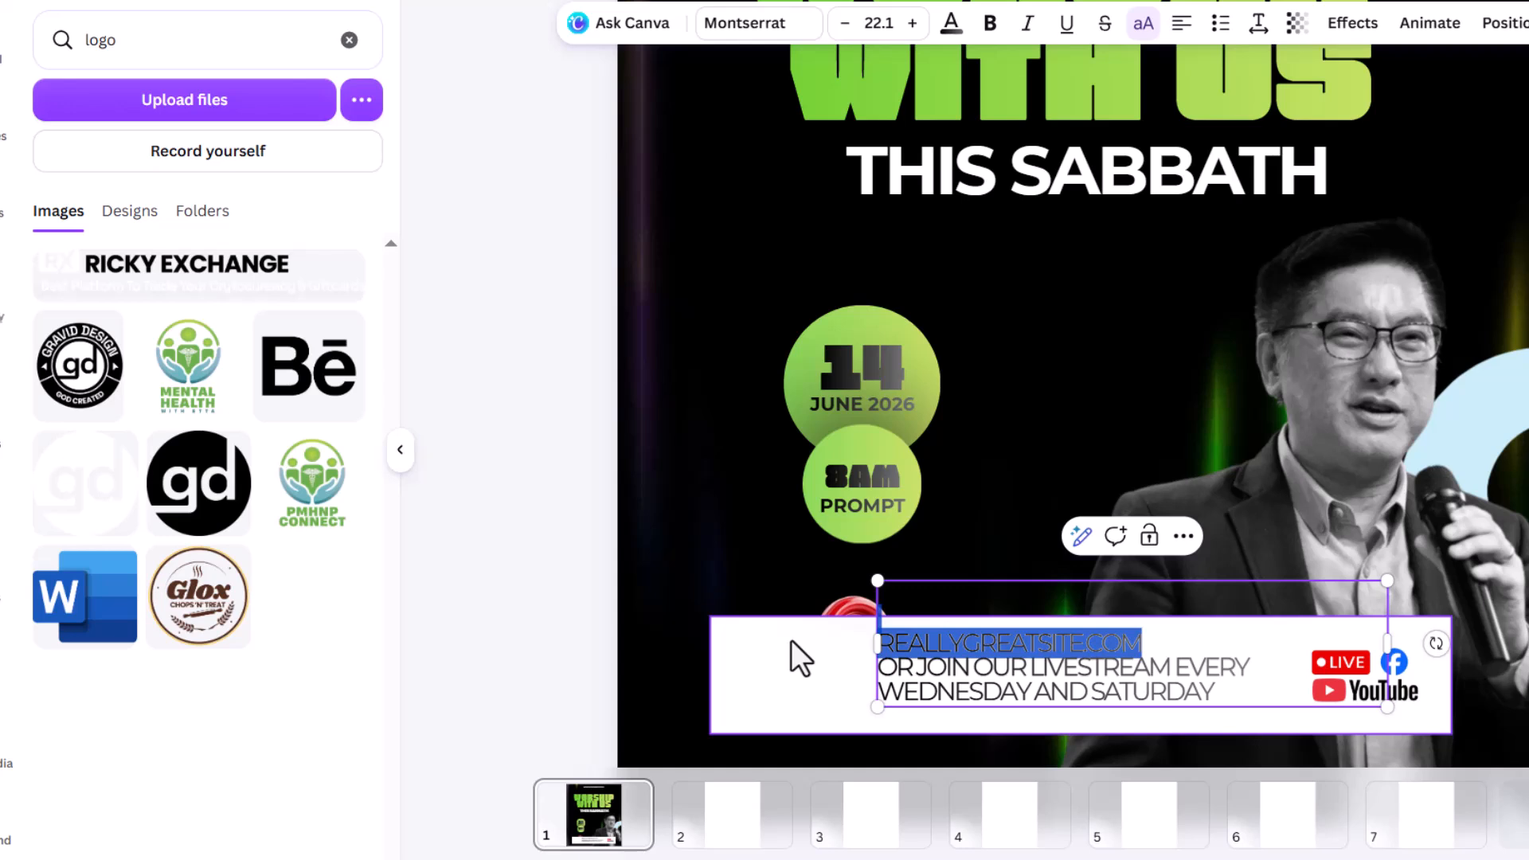
pyautogui.click(878, 637)
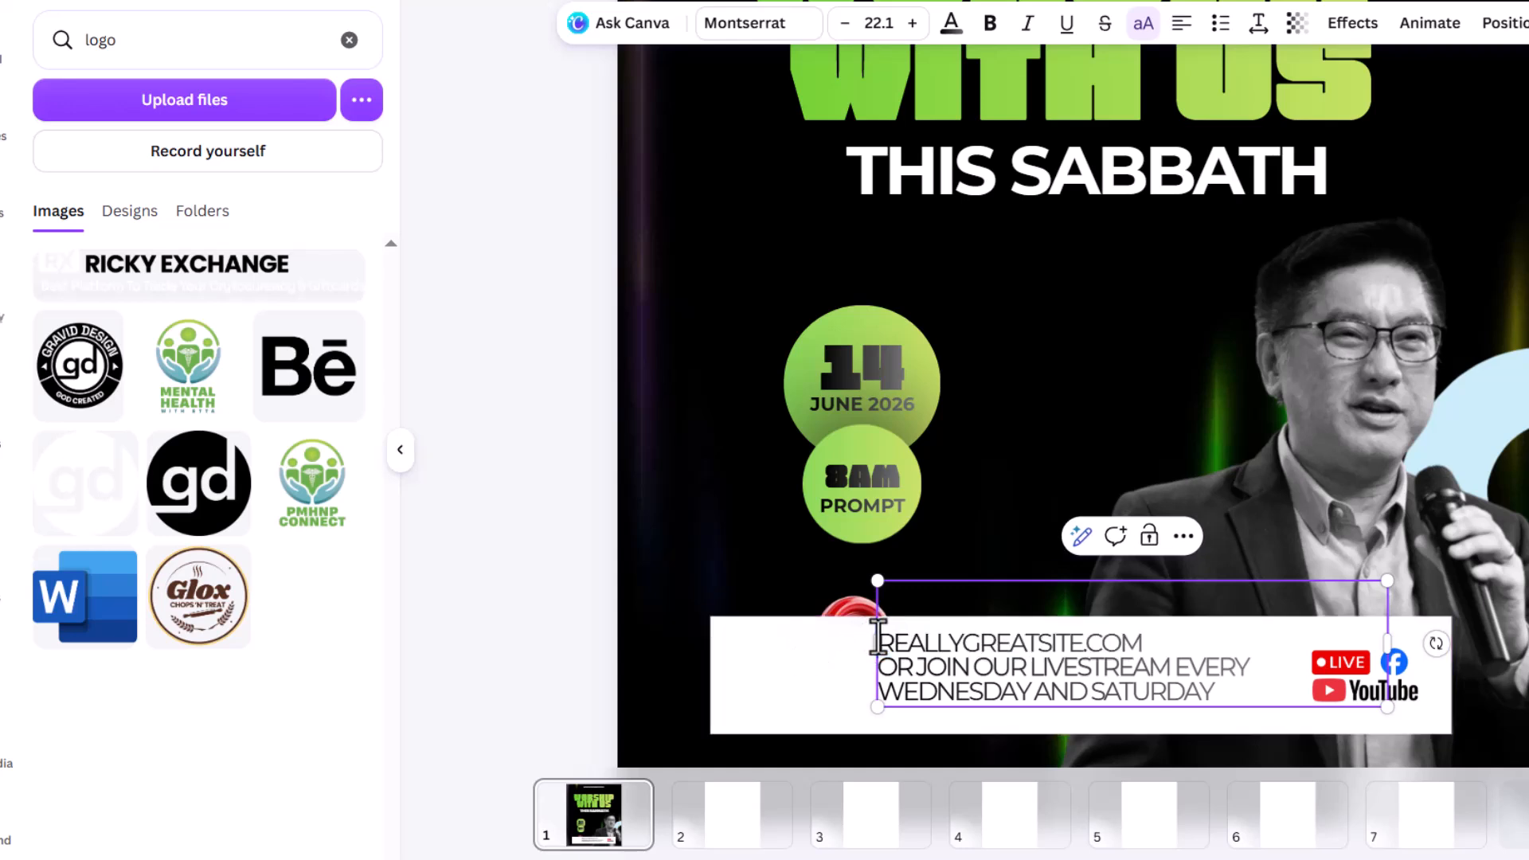
pyautogui.press('BackSpace')
pyautogui.press('BackSpace')
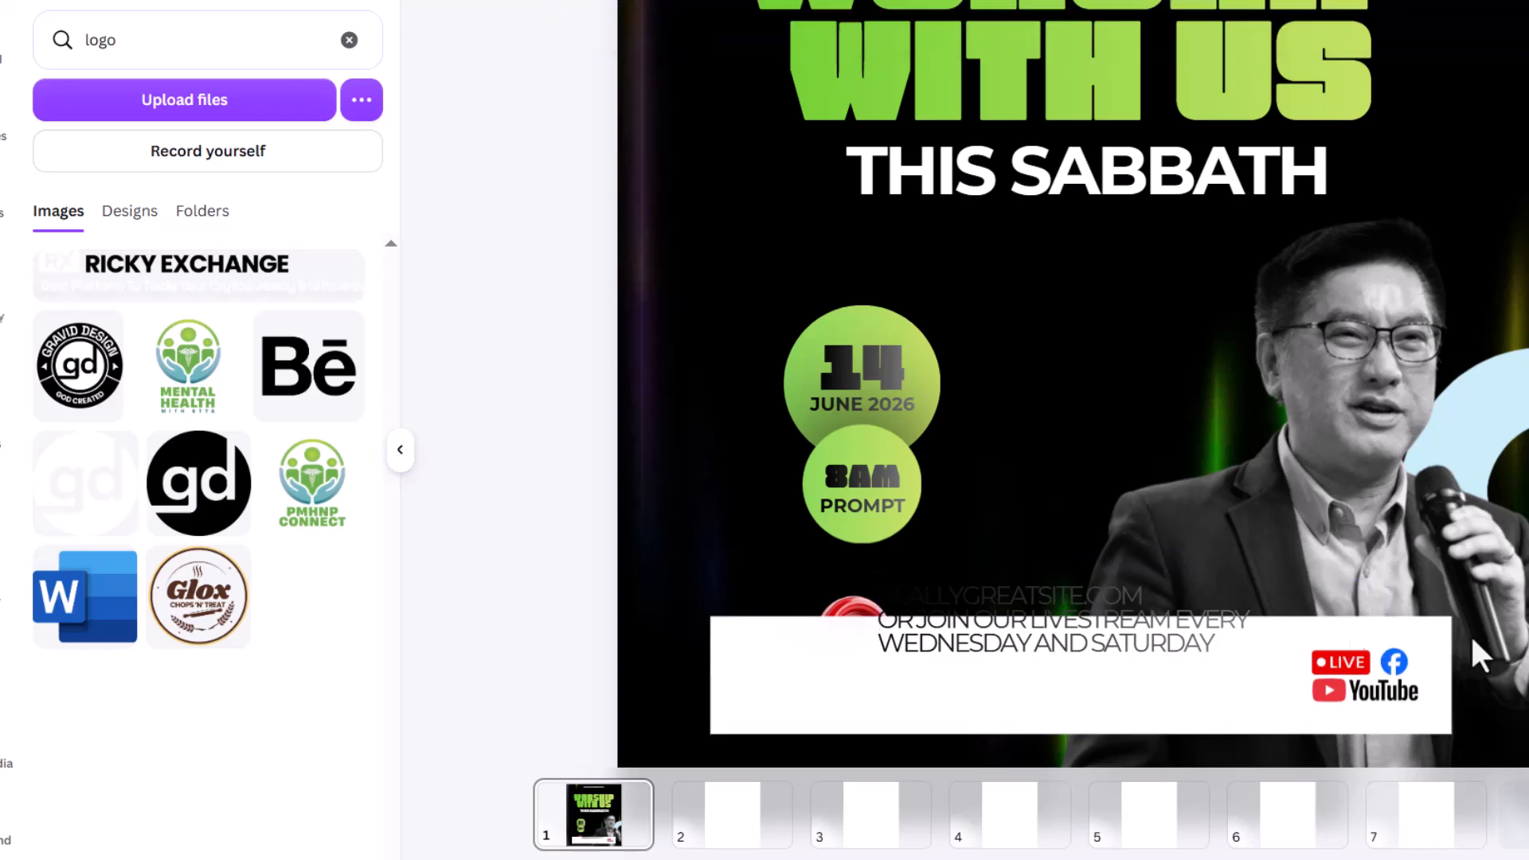
# - Centre the three-line text vertically on the white bar and narrow its box to end before the LIVE and YouTube logos
pyautogui.moveTo(1164, 627); pyautogui.dragTo(1176, 685)
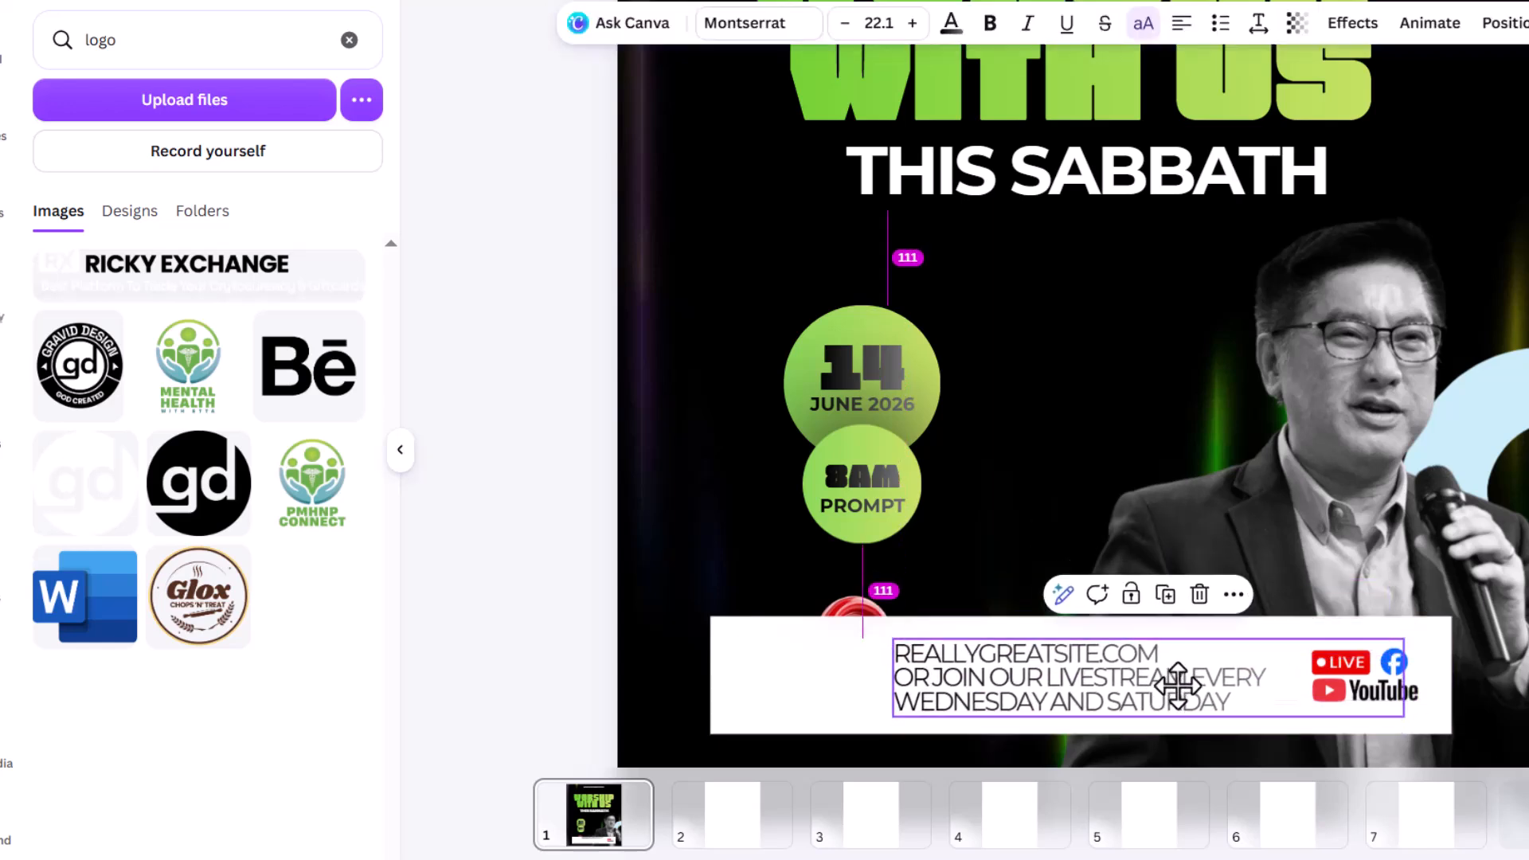
pyautogui.moveTo(1404, 678); pyautogui.dragTo(1276, 678)
pyautogui.moveTo(1099, 687); pyautogui.dragTo(1111, 685)
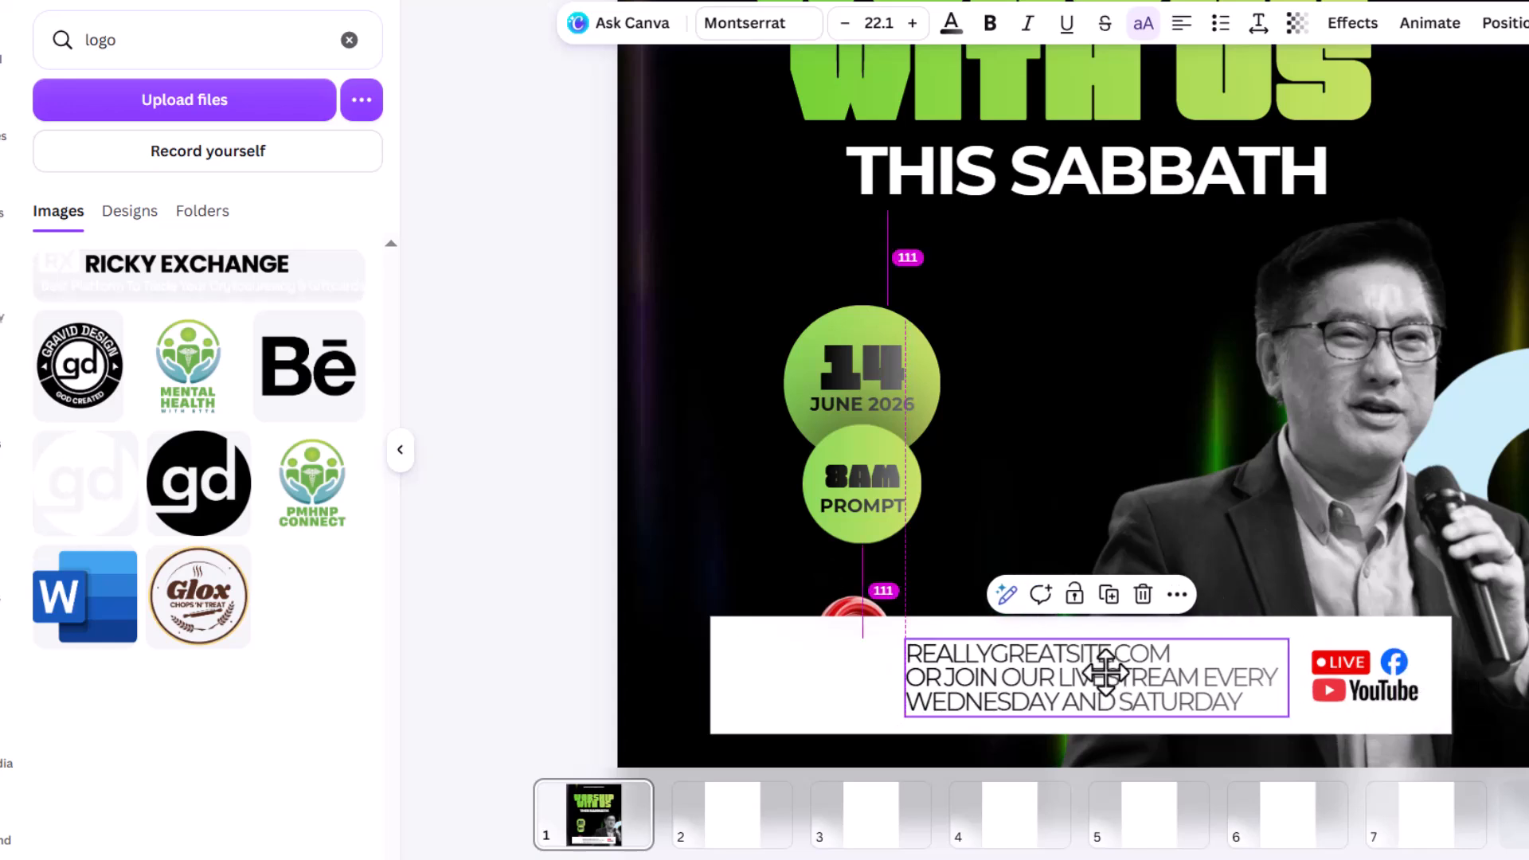
# - Shrink the red location pin and place it on the white bar just left of the text
pyautogui.click(863, 595)
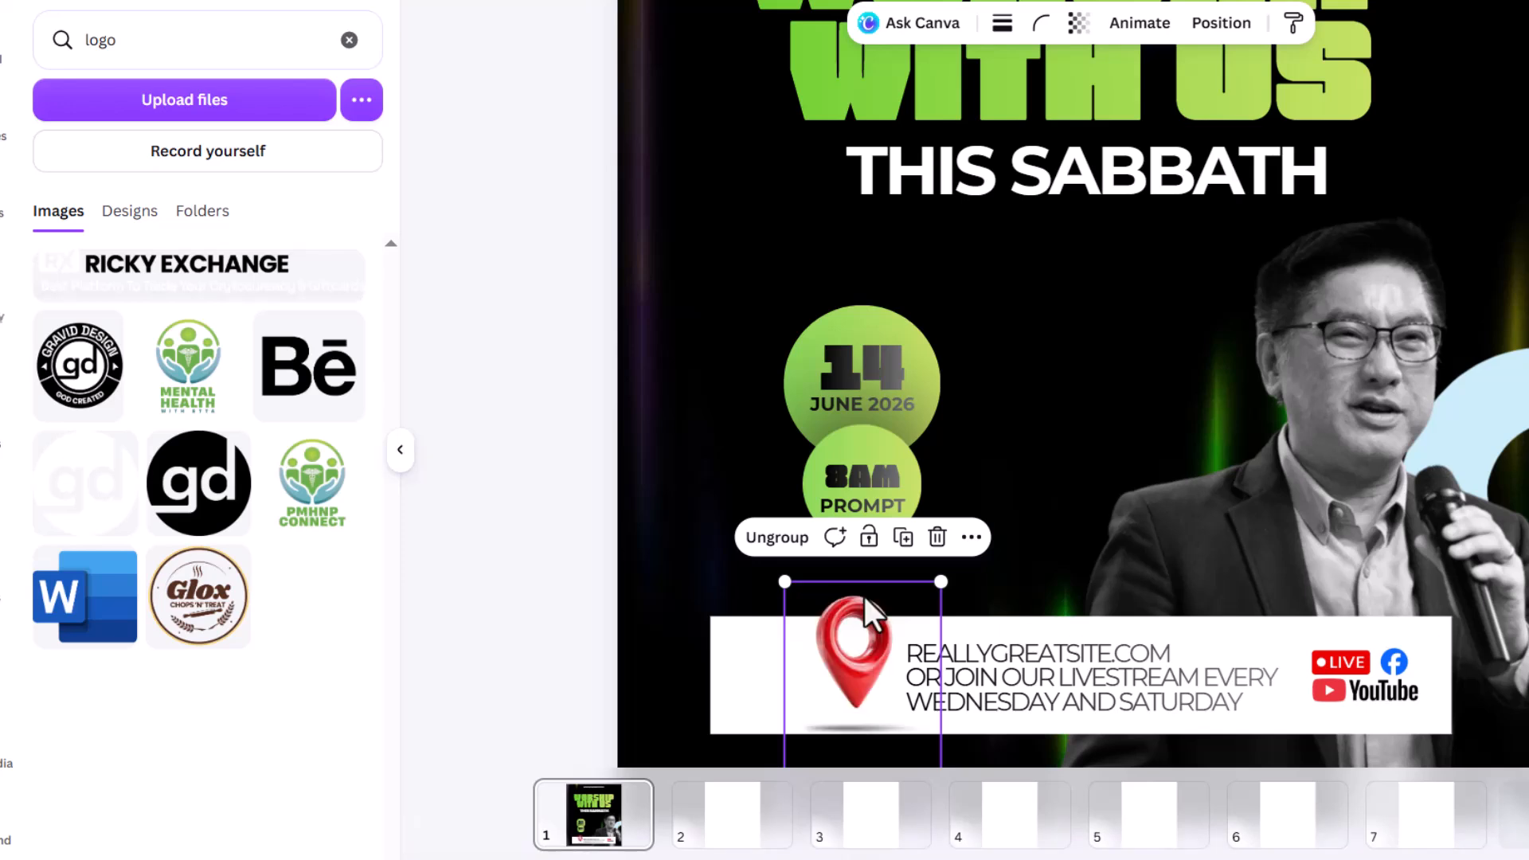
pyautogui.moveTo(938, 582); pyautogui.dragTo(908, 606)
pyautogui.moveTo(881, 673); pyautogui.dragTo(858, 663)
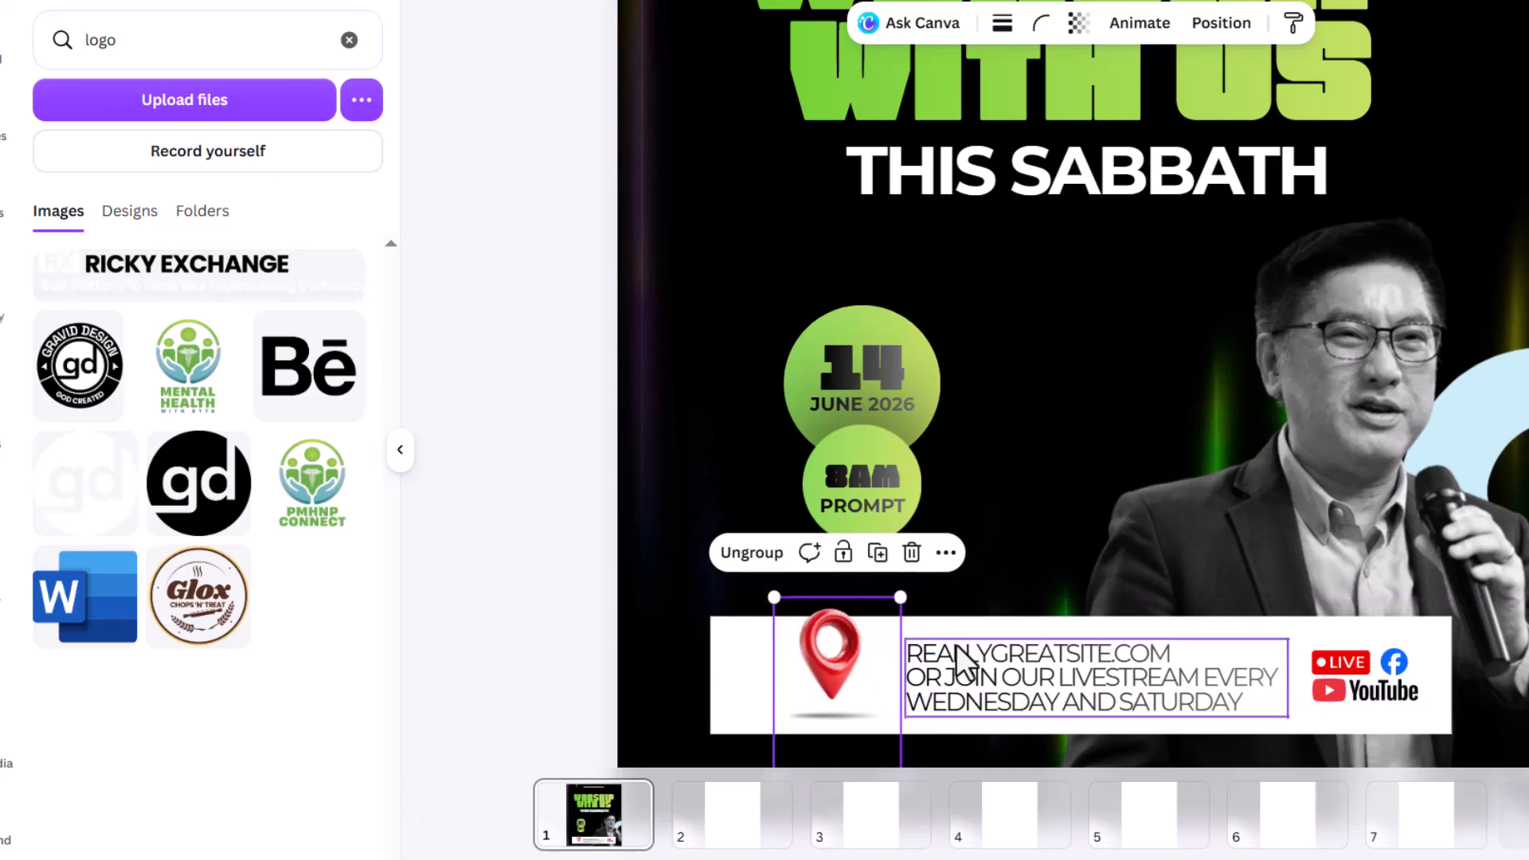
# - Shorten the white bar so its left edge lines up with the title, and shift the location pin slightly right
pyautogui.scroll(-3, 1271, 596)
pyautogui.click(1344, 573)
pyautogui.scroll(3, 1379, 557)
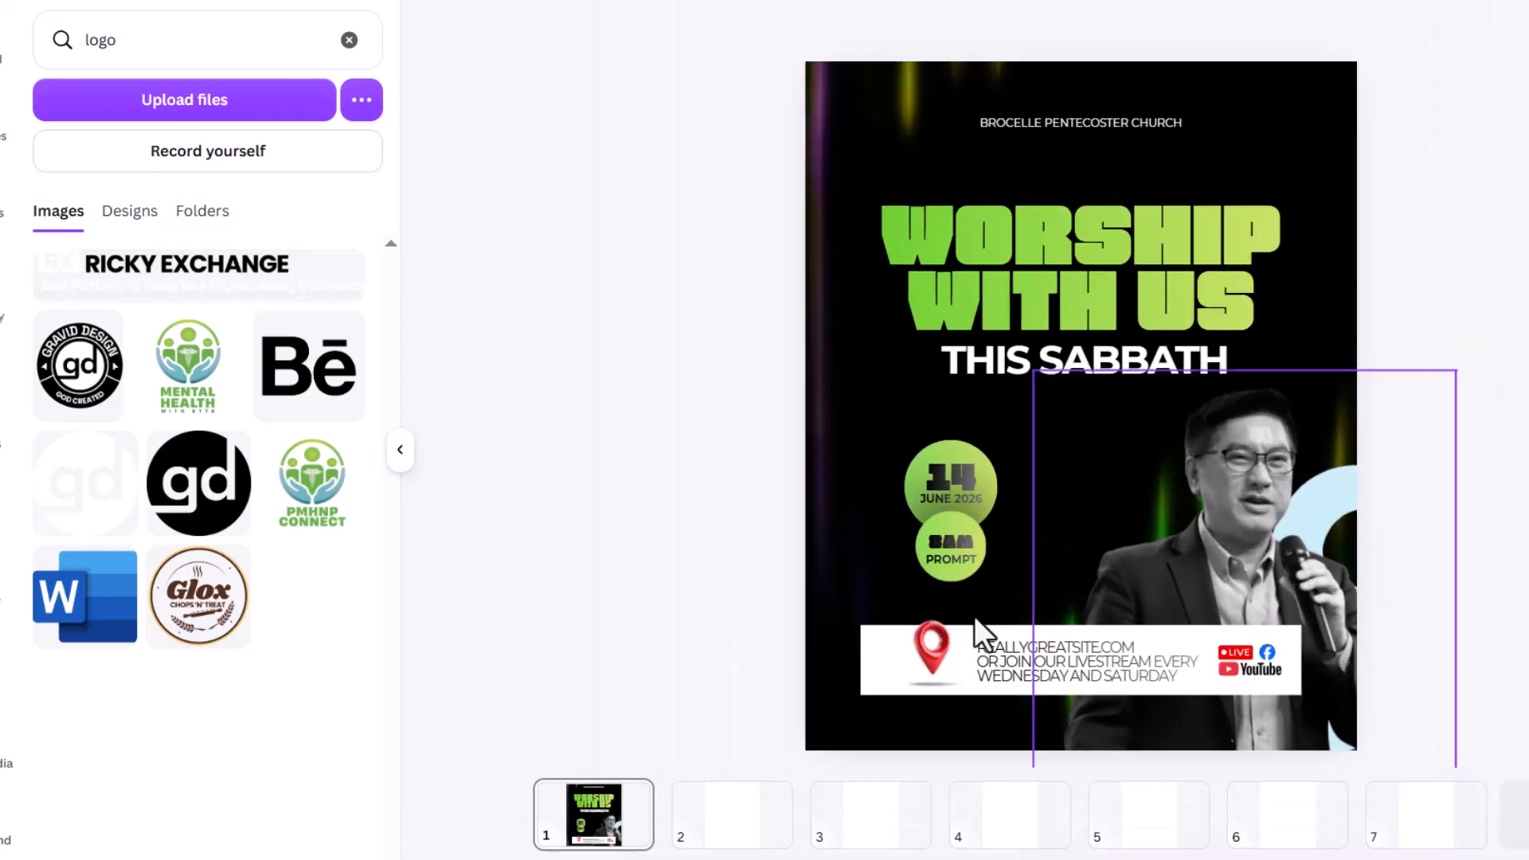
pyautogui.click(934, 648)
pyautogui.moveTo(934, 648); pyautogui.dragTo(878, 660)
pyautogui.click(875, 667)
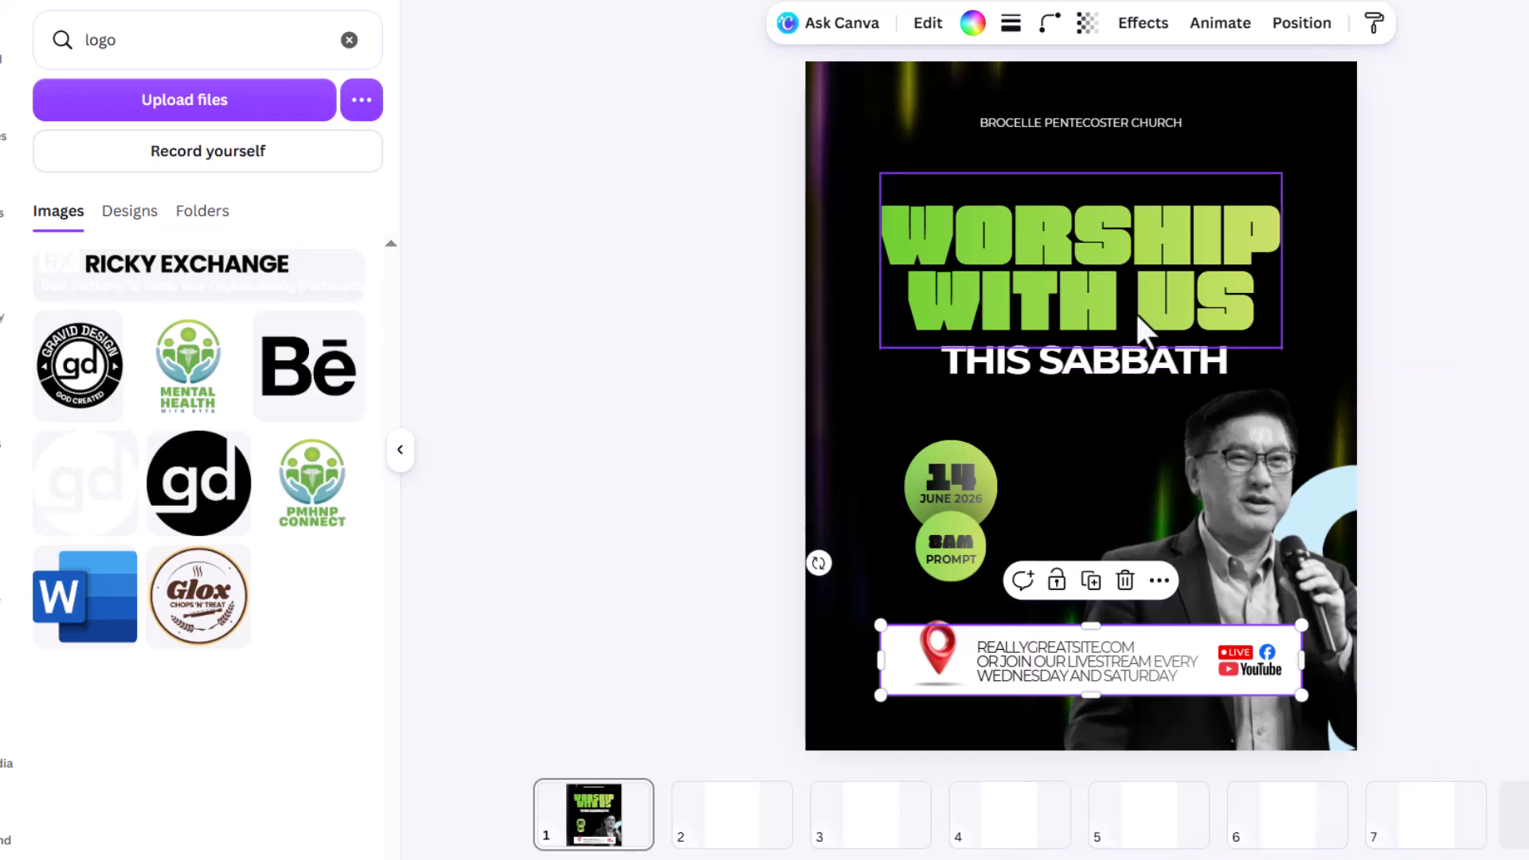
# - Colour only the "WITH US" line of the title white
pyautogui.click(1172, 269)
pyautogui.click(1171, 269)
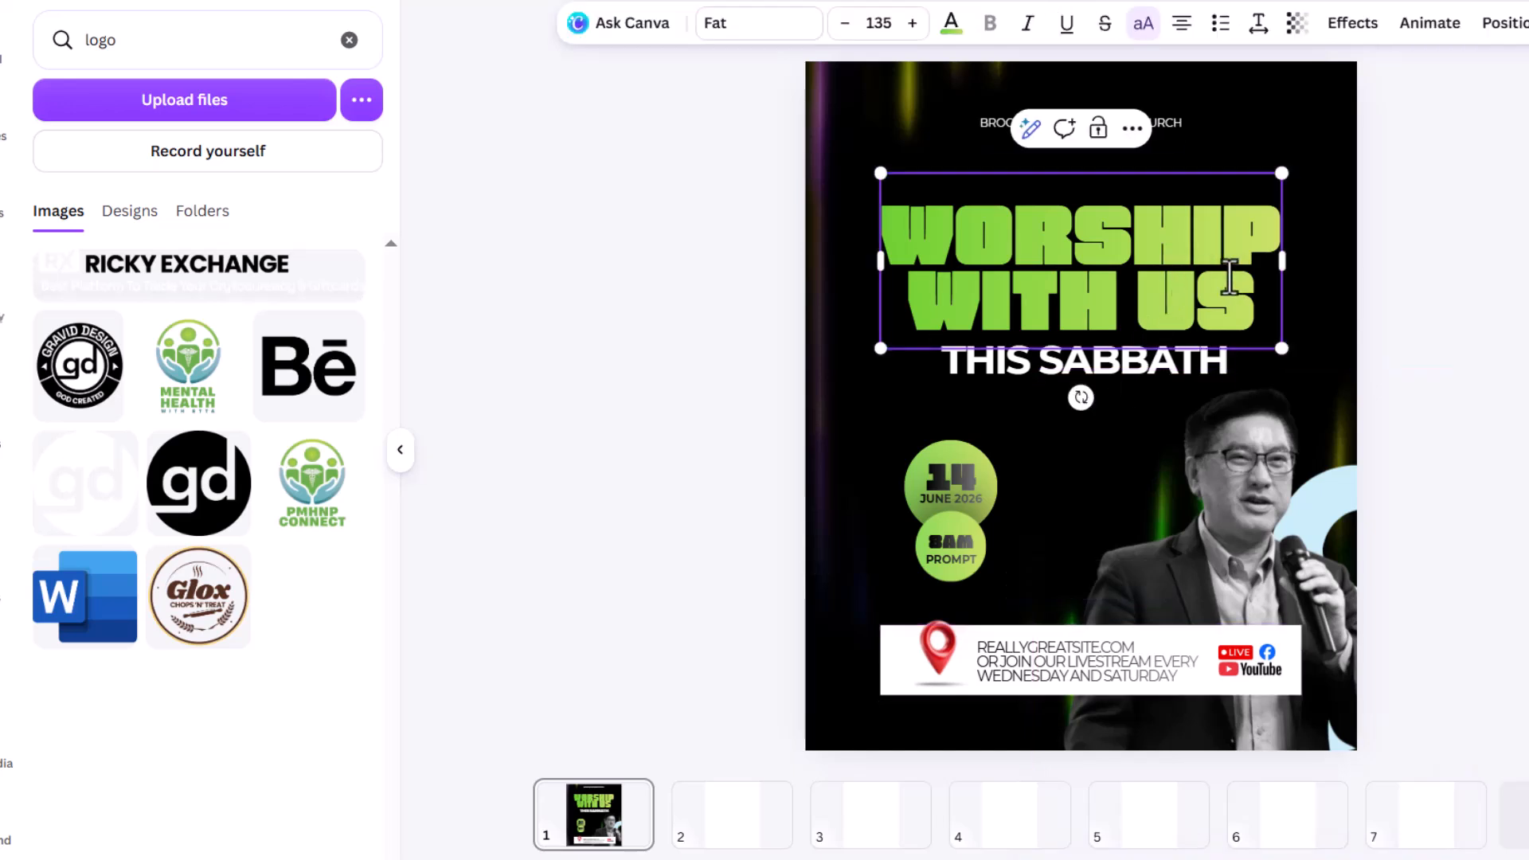
pyautogui.click(938, 290)
pyautogui.moveTo(937, 291); pyautogui.dragTo(1262, 294)
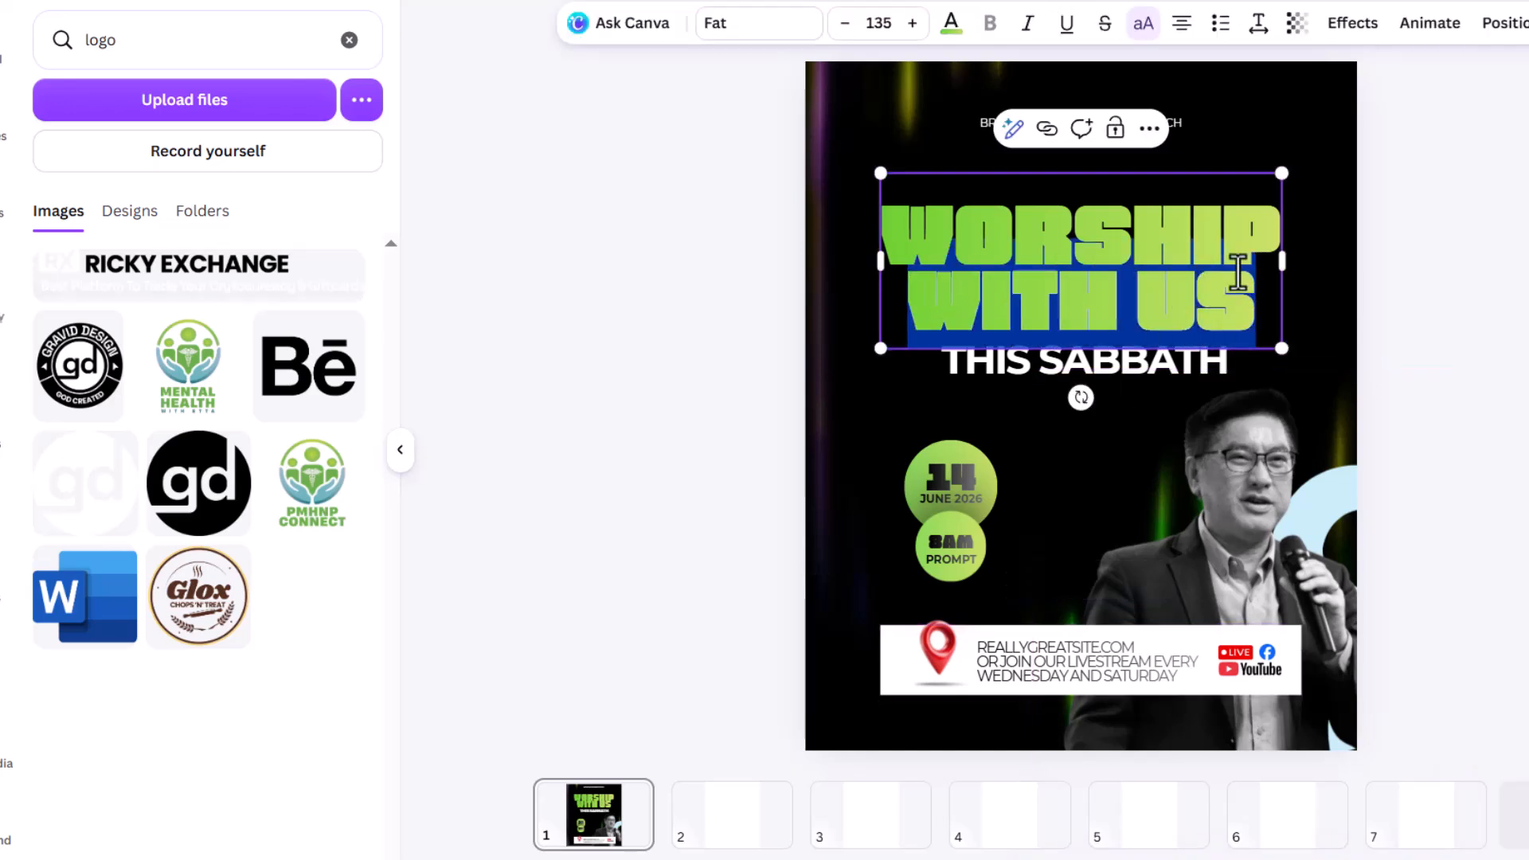
pyautogui.click(952, 24)
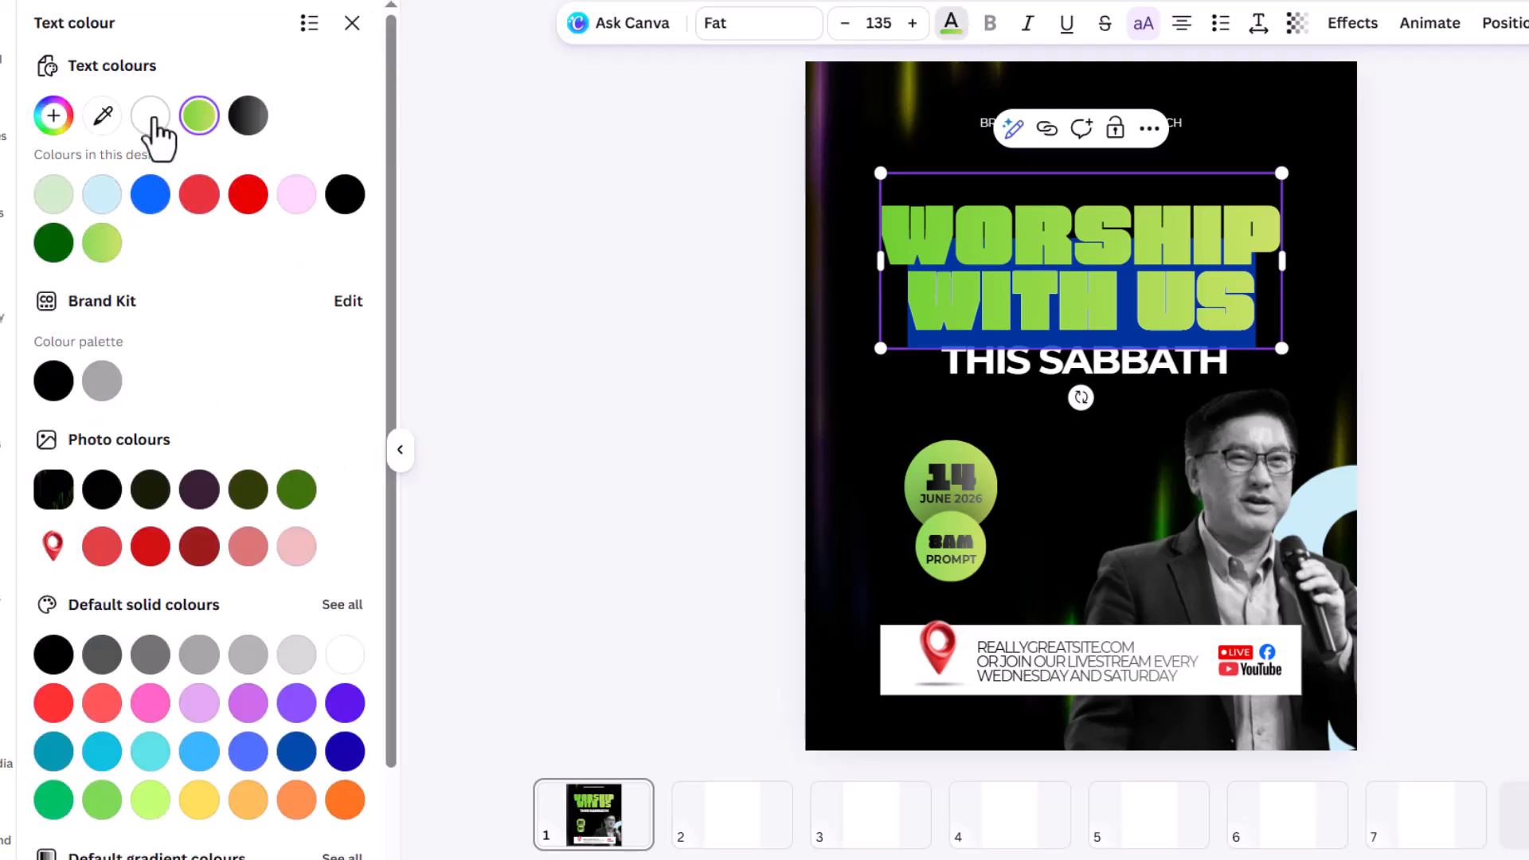
pyautogui.click(150, 115)
pyautogui.click(1495, 296)
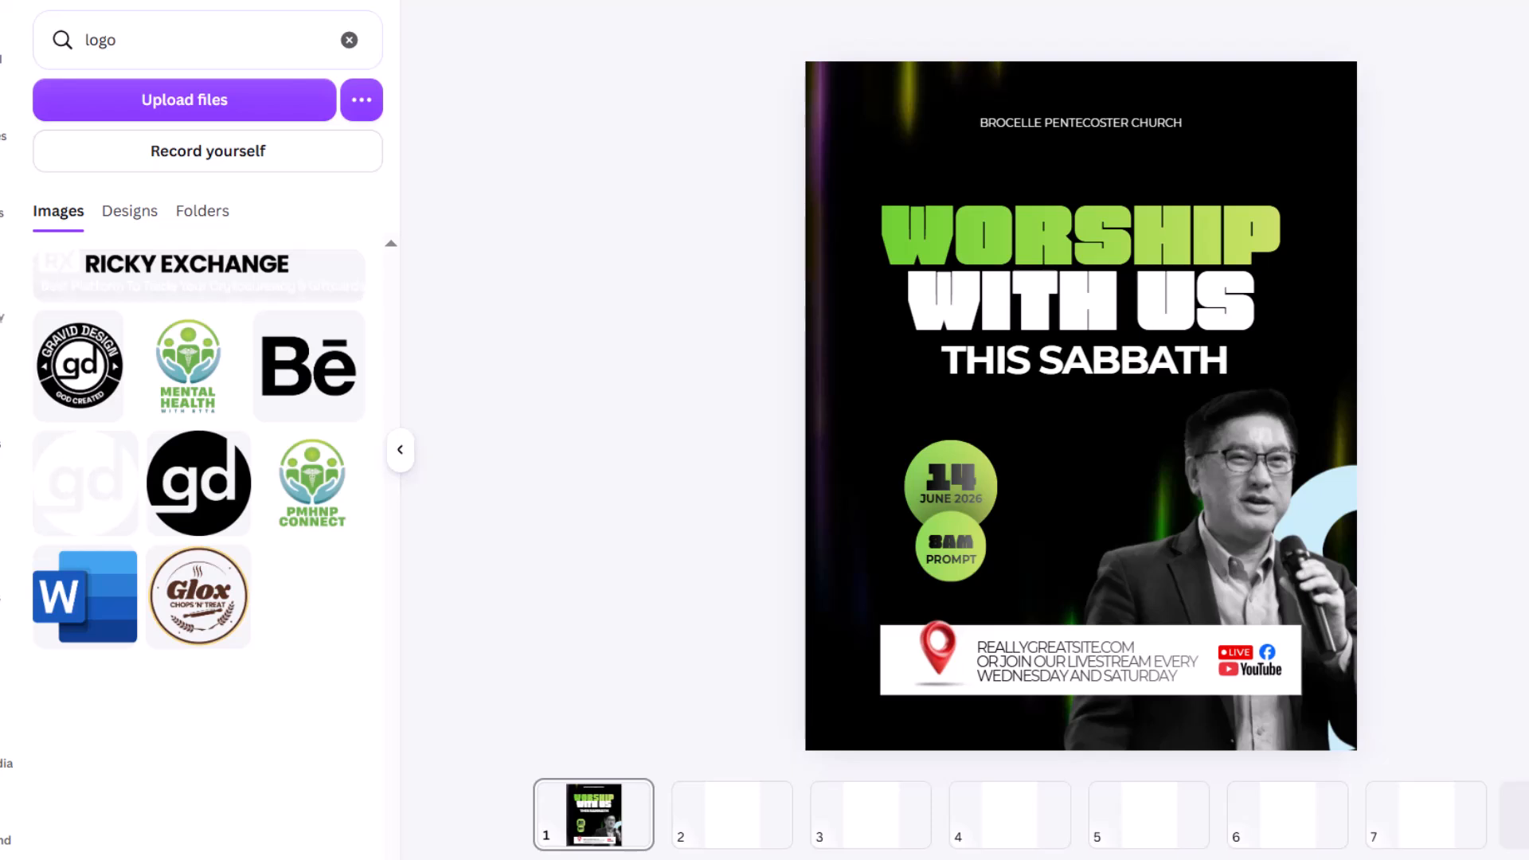
# - Move the speaker photo left and slightly up, closer to the date and time circles
pyautogui.click(1196, 492)
pyautogui.moveTo(1230, 492); pyautogui.dragTo(1189, 486)
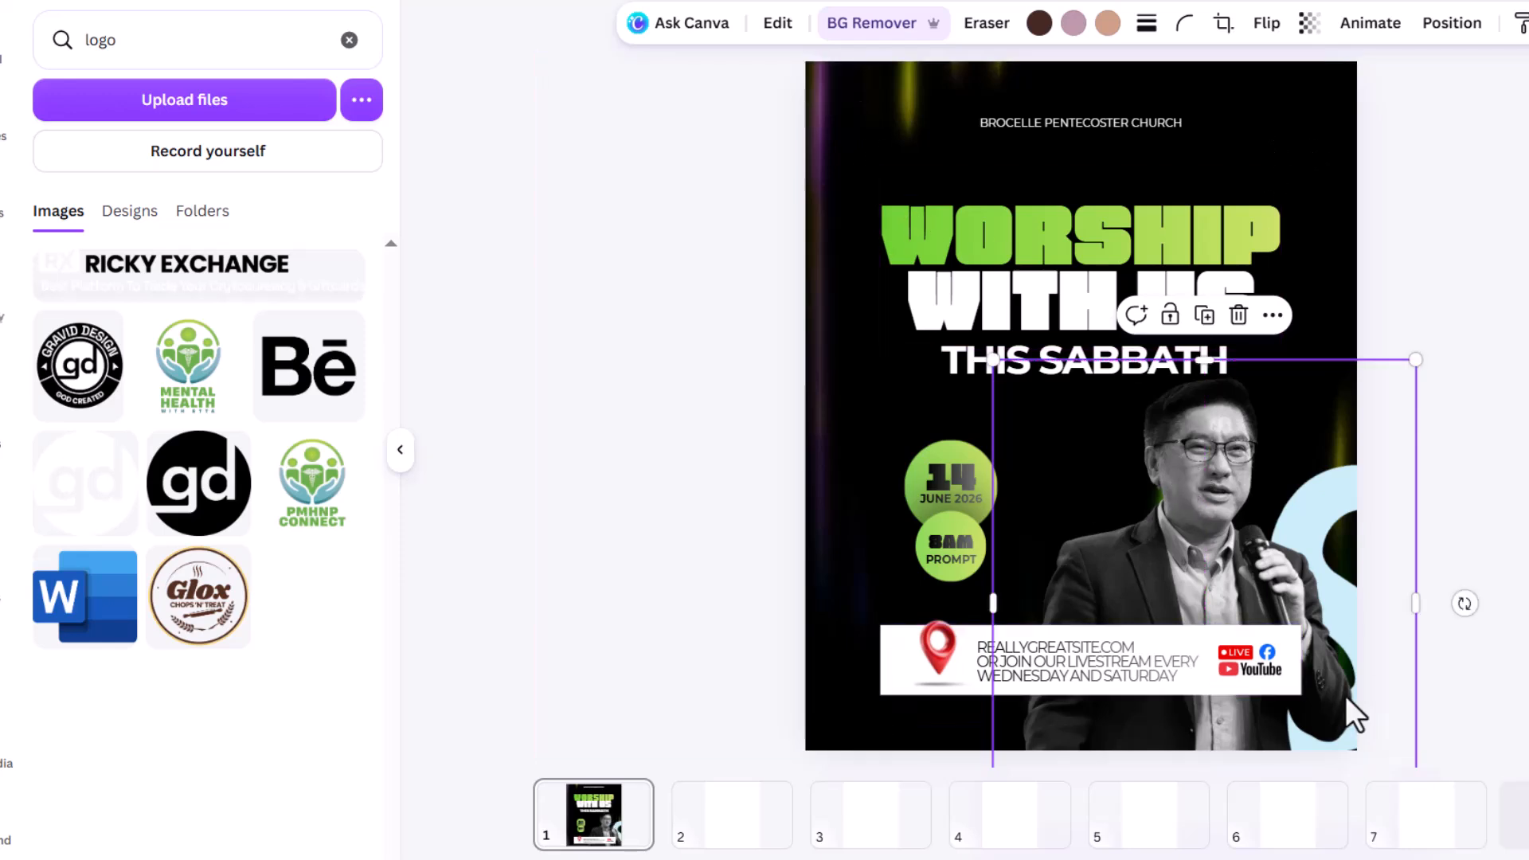
# - Shorten the white livestream bar slightly more by pulling its left edge inward
pyautogui.press('Escape')
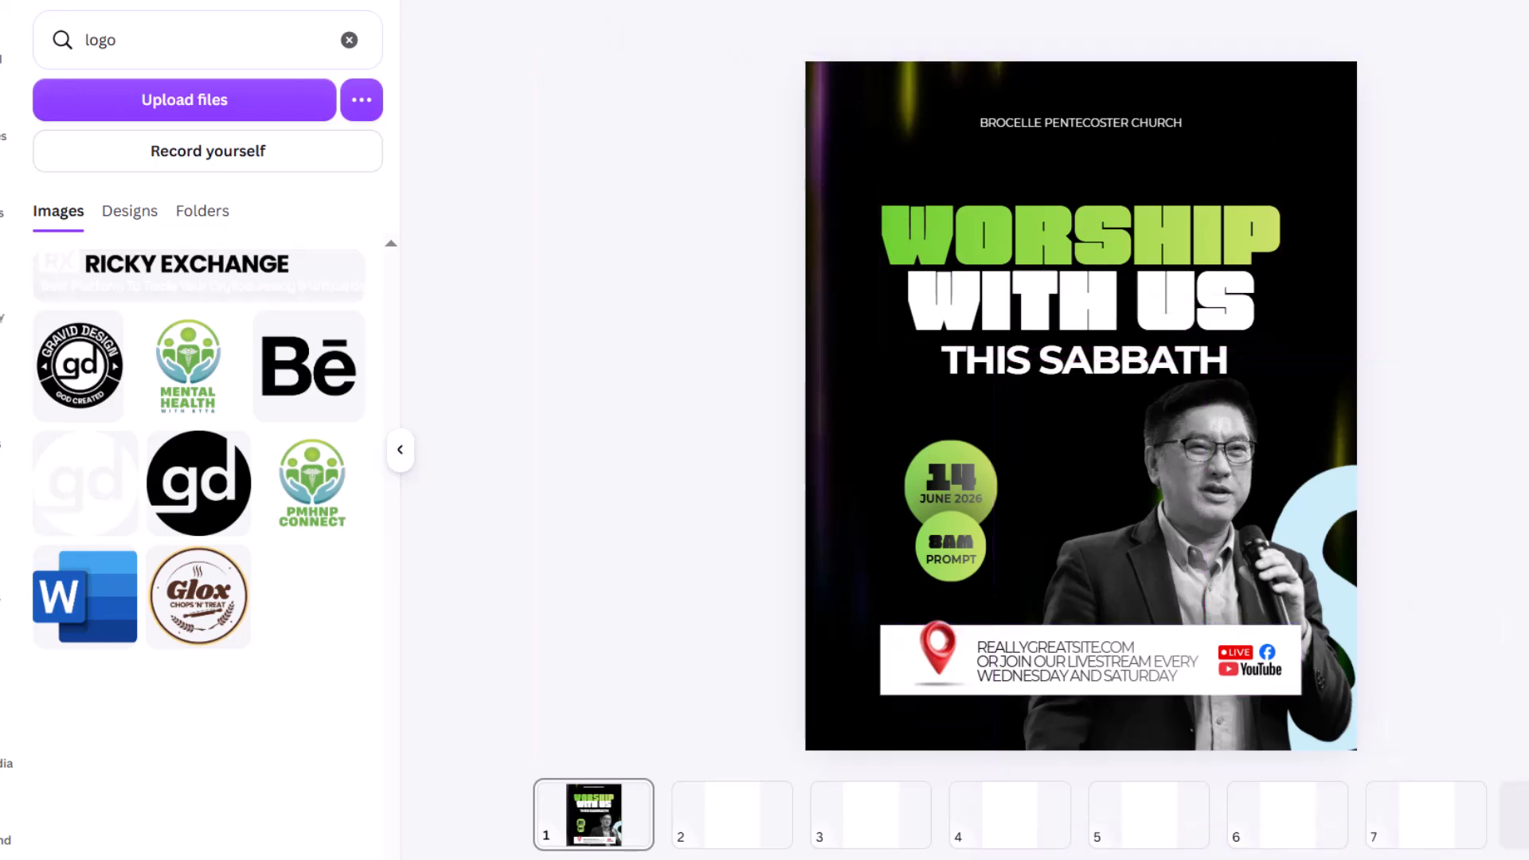
pyautogui.click(924, 652)
pyautogui.click(1435, 611)
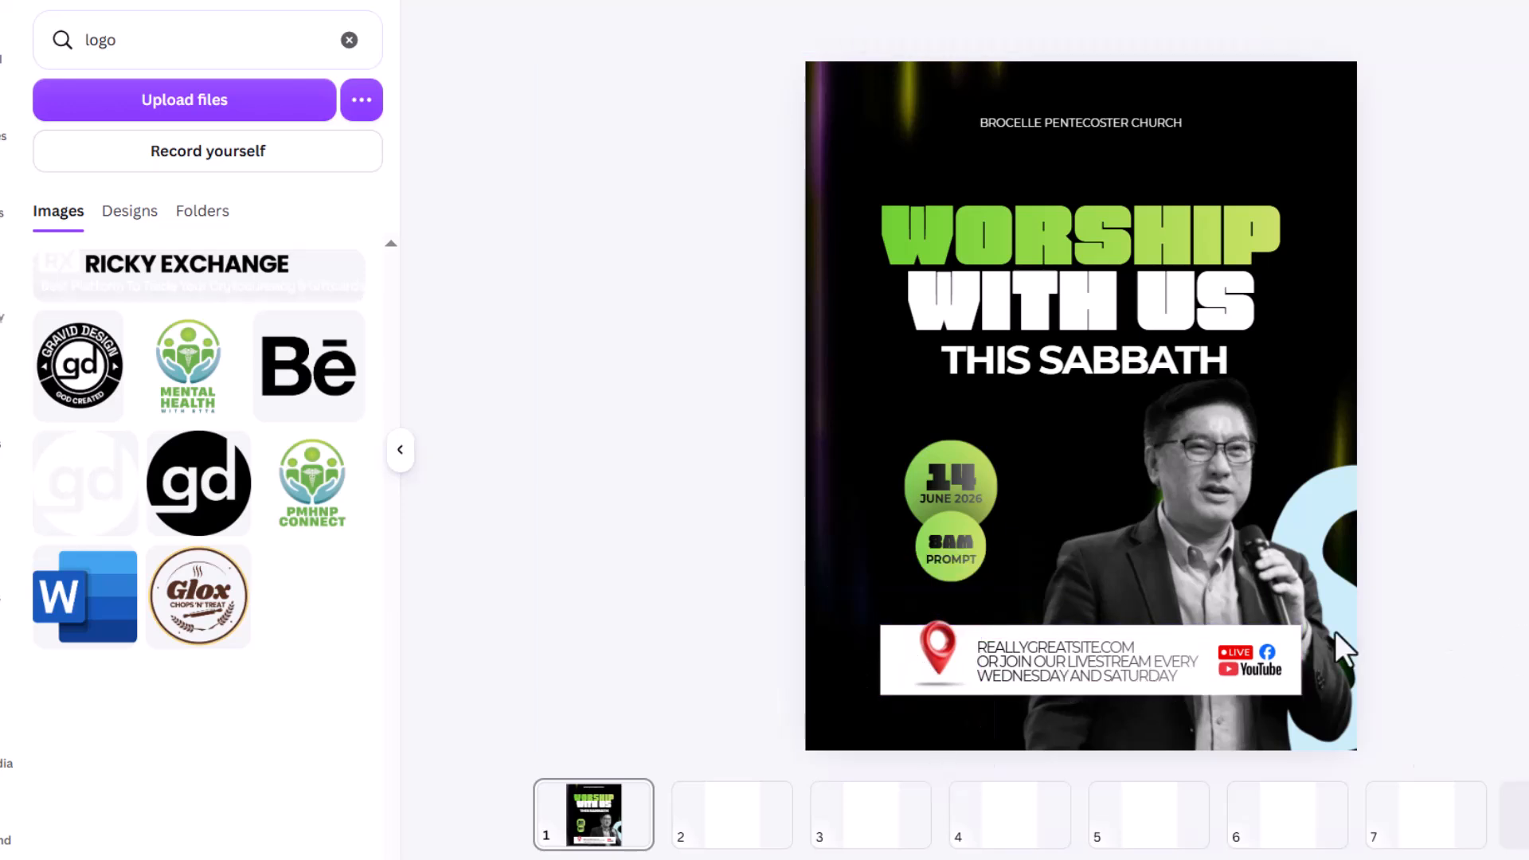
pyautogui.click(895, 667)
pyautogui.moveTo(885, 665); pyautogui.dragTo(892, 665)
pyautogui.click(1451, 594)
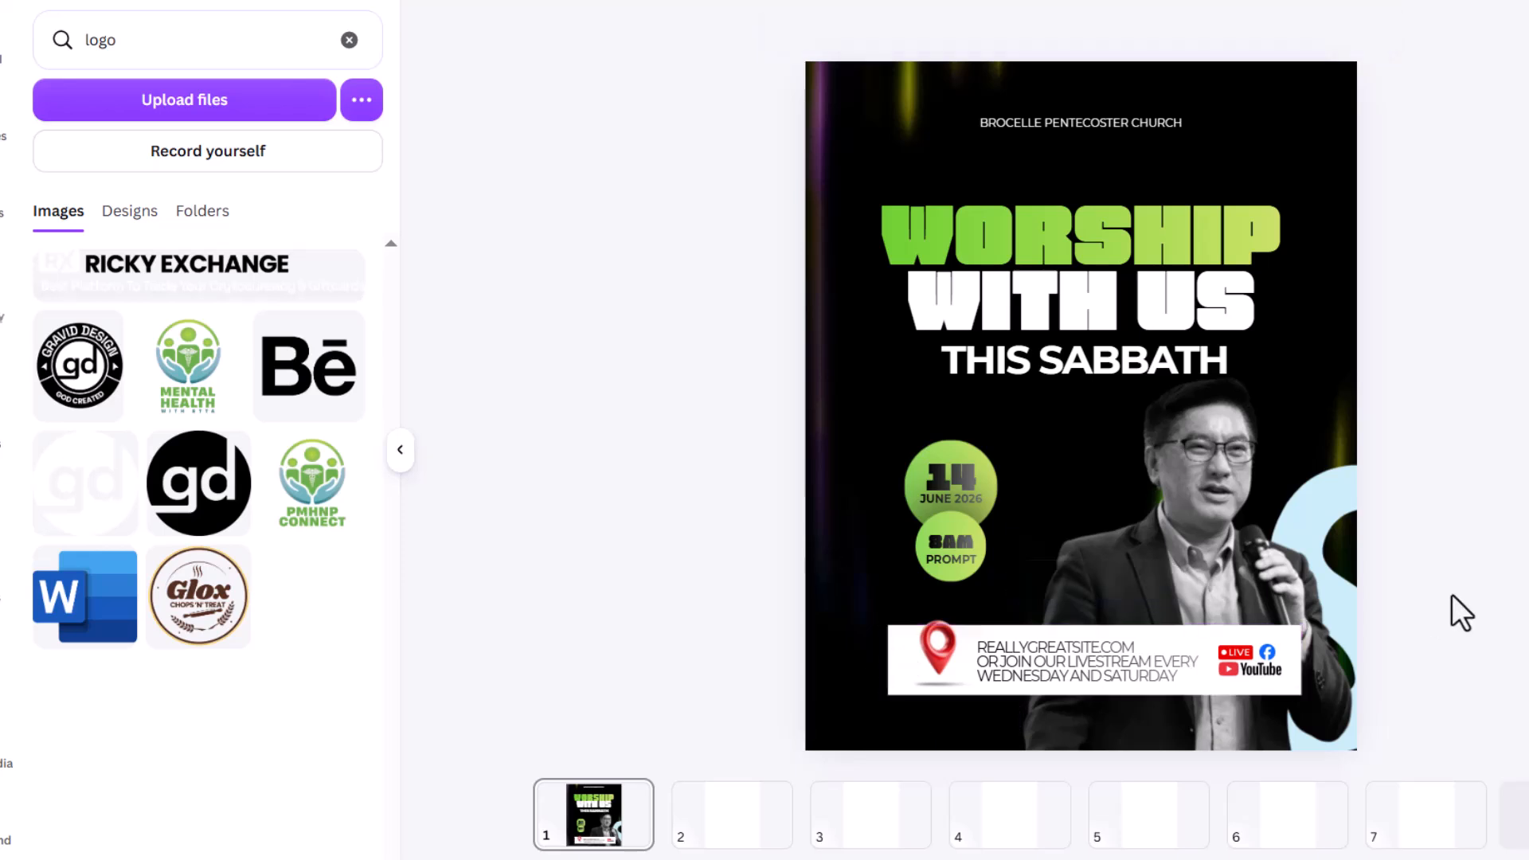
# - Try rounding the corners of the white livestream bar, and return the corner rounding to 0
pyautogui.click(909, 650)
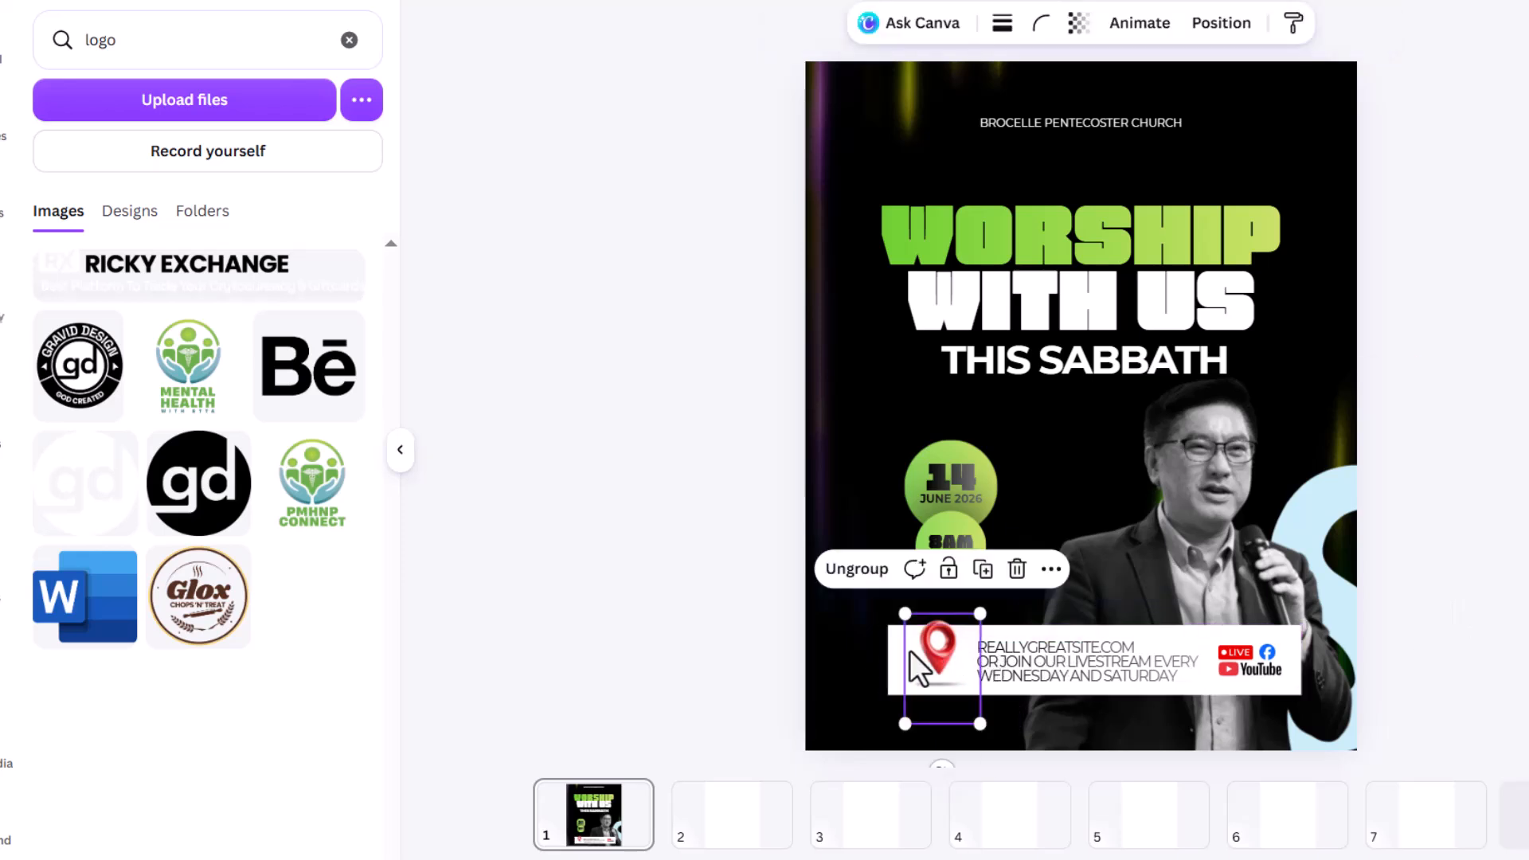
pyautogui.click(890, 653)
pyautogui.click(1049, 24)
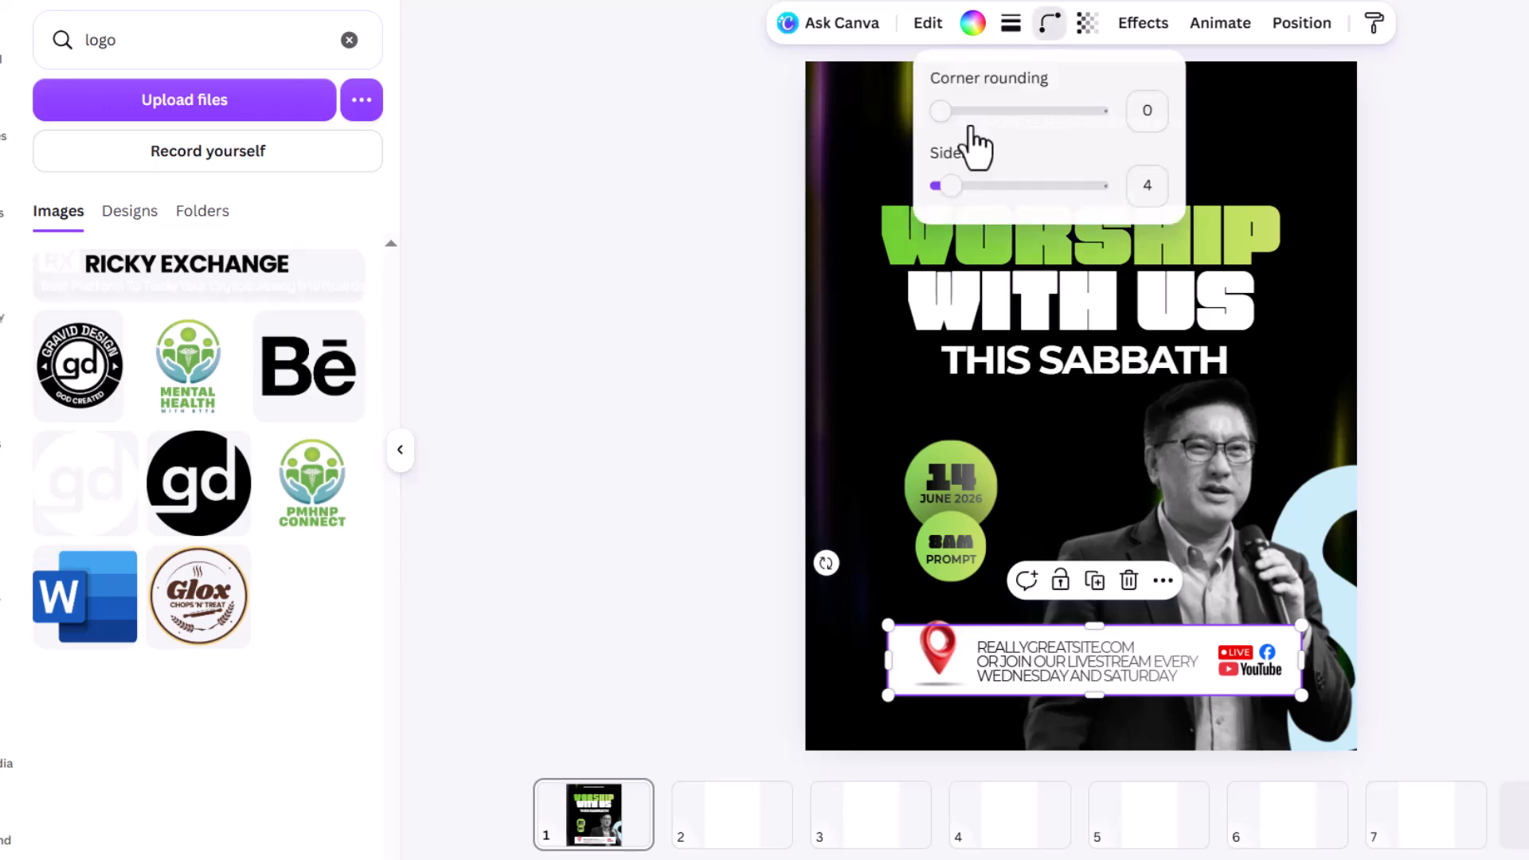
pyautogui.click(962, 111)
pyautogui.moveTo(962, 120); pyautogui.dragTo(696, 123)
pyautogui.press('Escape')
pyautogui.click(1491, 271)
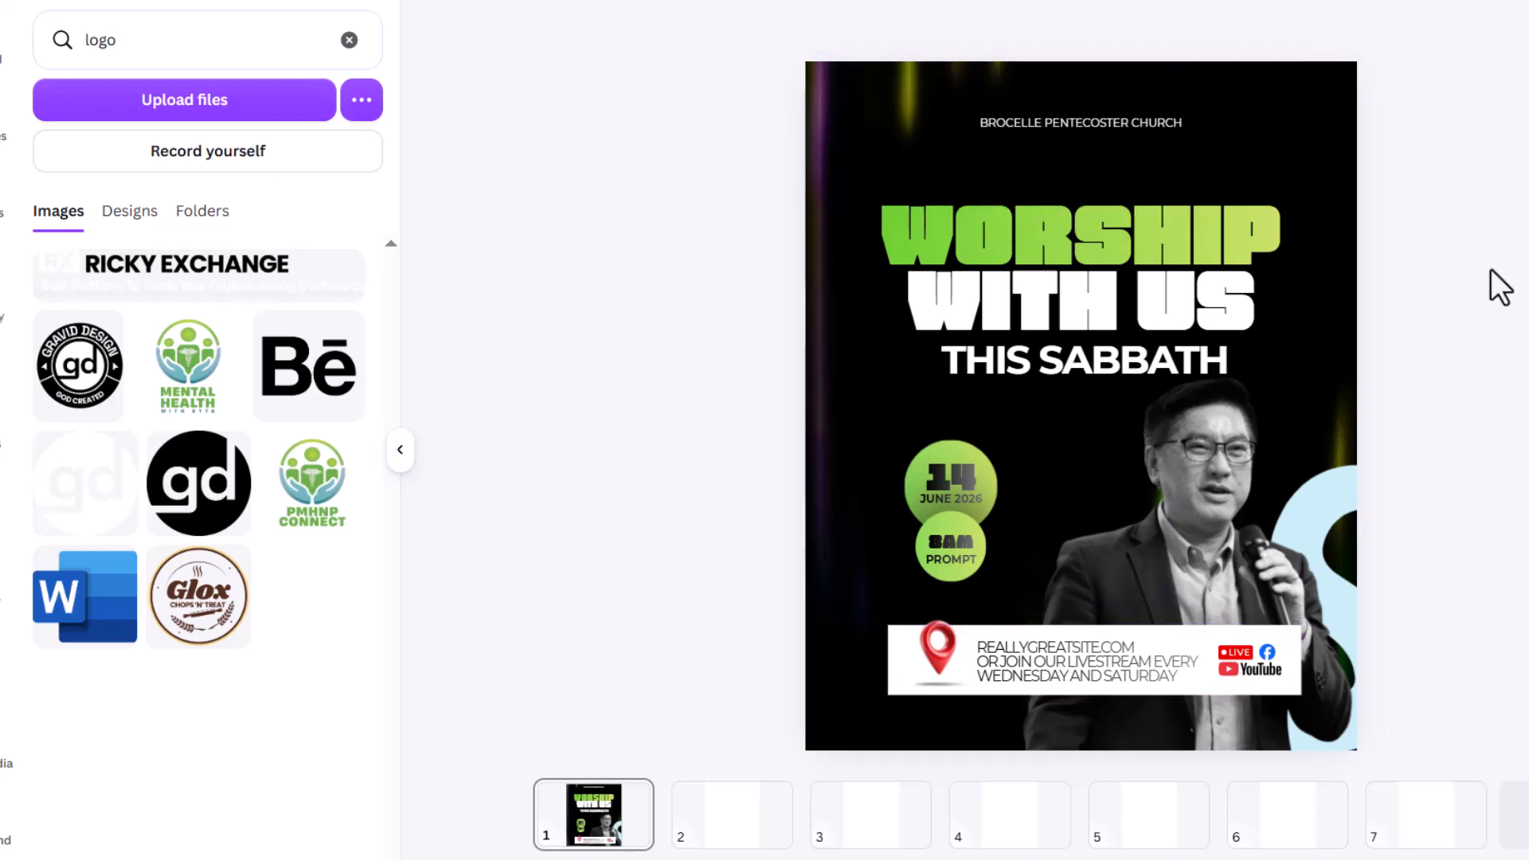
# - Move the church name above the title slightly down
pyautogui.scroll(-3, 1389, 373)
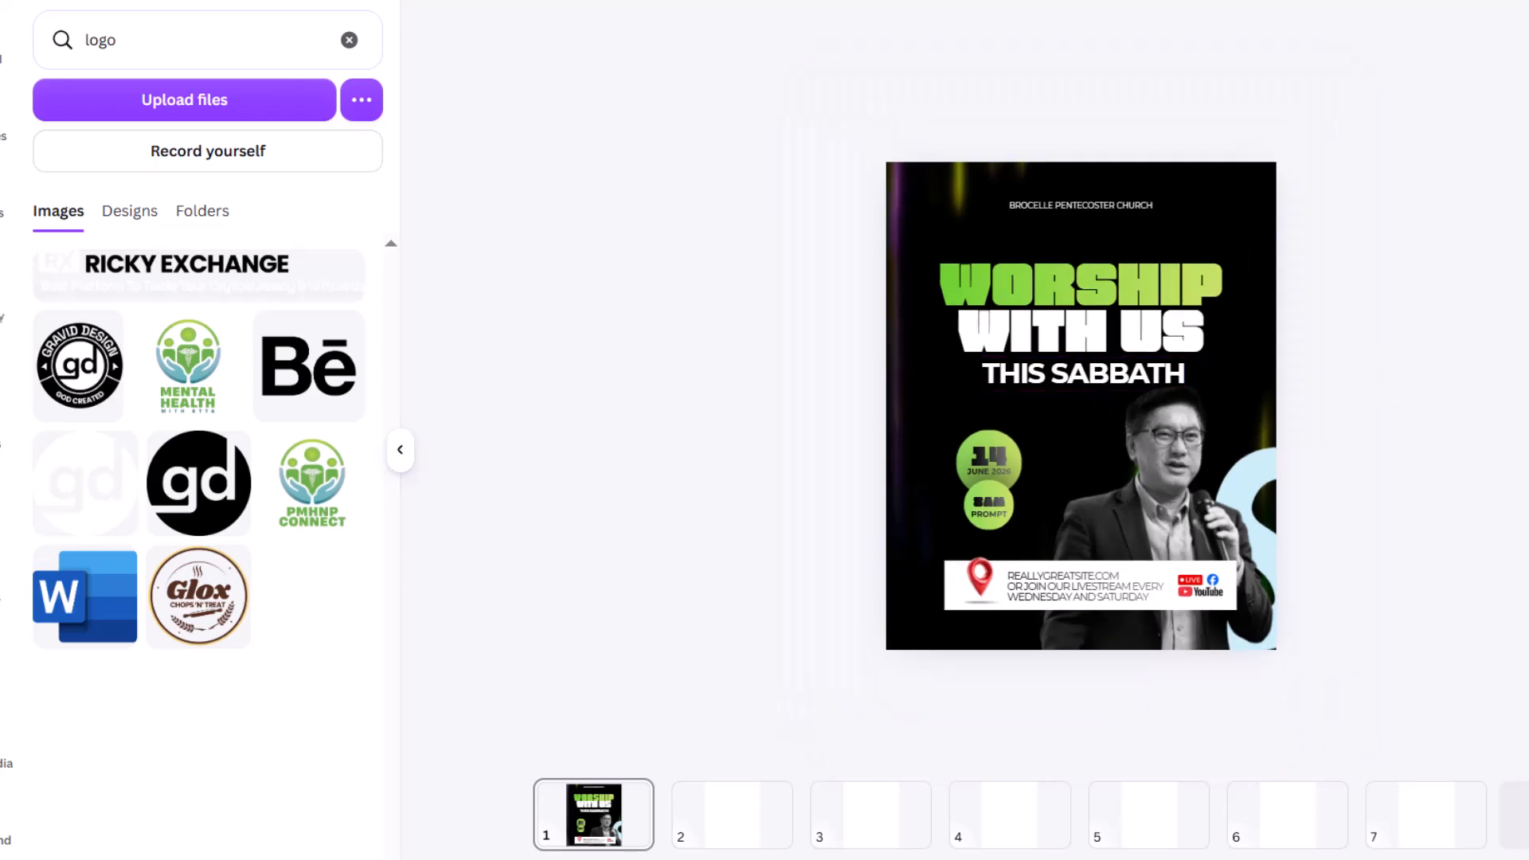
pyautogui.scroll(3, 1115, 210)
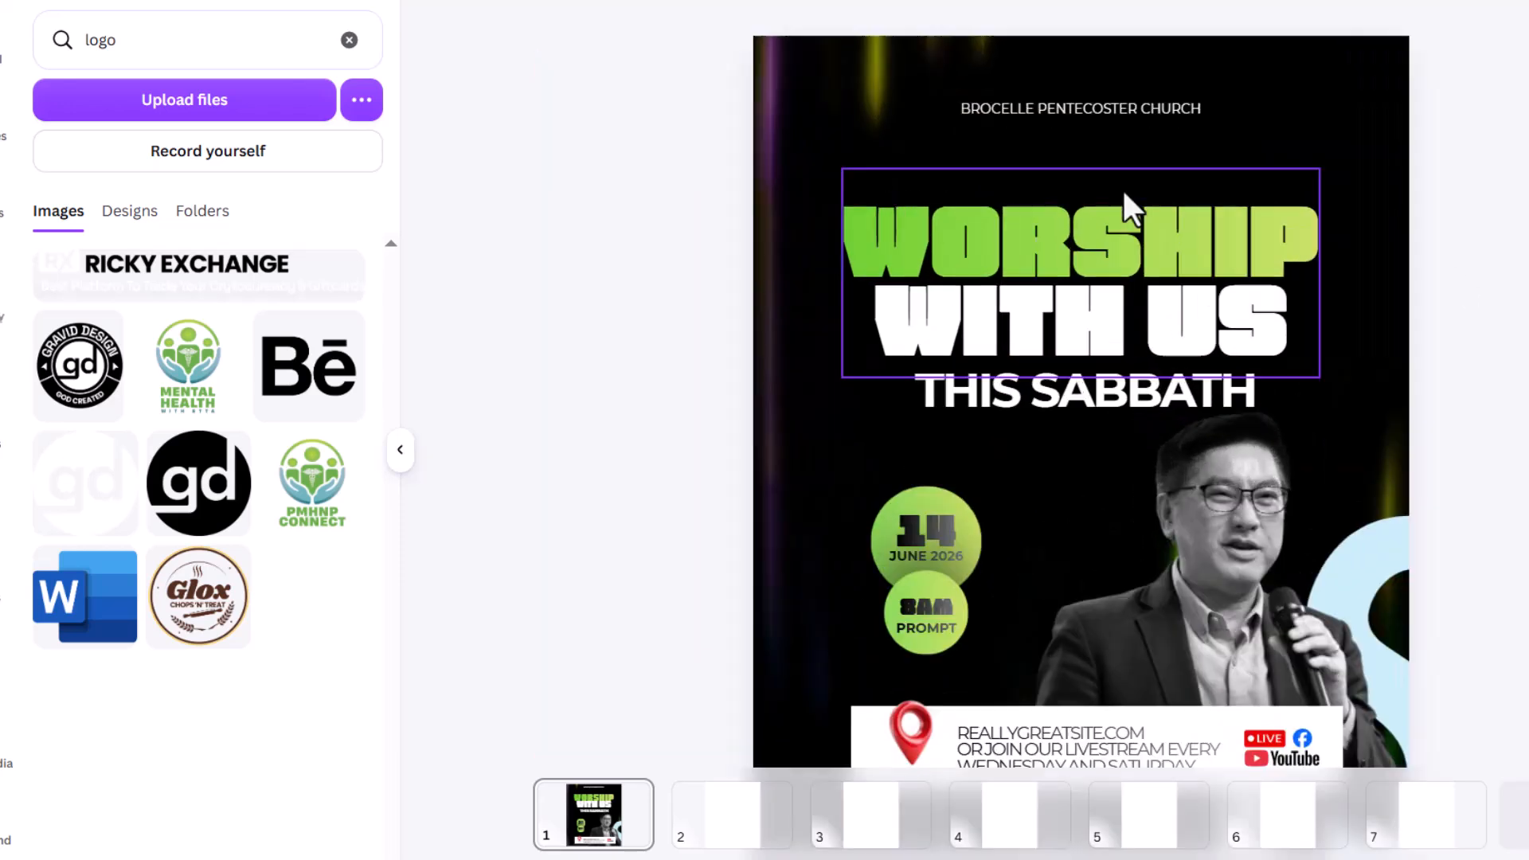
pyautogui.doubleClick(1176, 112)
pyautogui.click(1474, 130)
pyautogui.moveTo(1183, 118); pyautogui.dragTo(1187, 126)
# - Search the elements library for "church logo" and insert the black graphic of a cross above a curved path
pyautogui.click(137, 49)
pyautogui.doubleClick(136, 49)
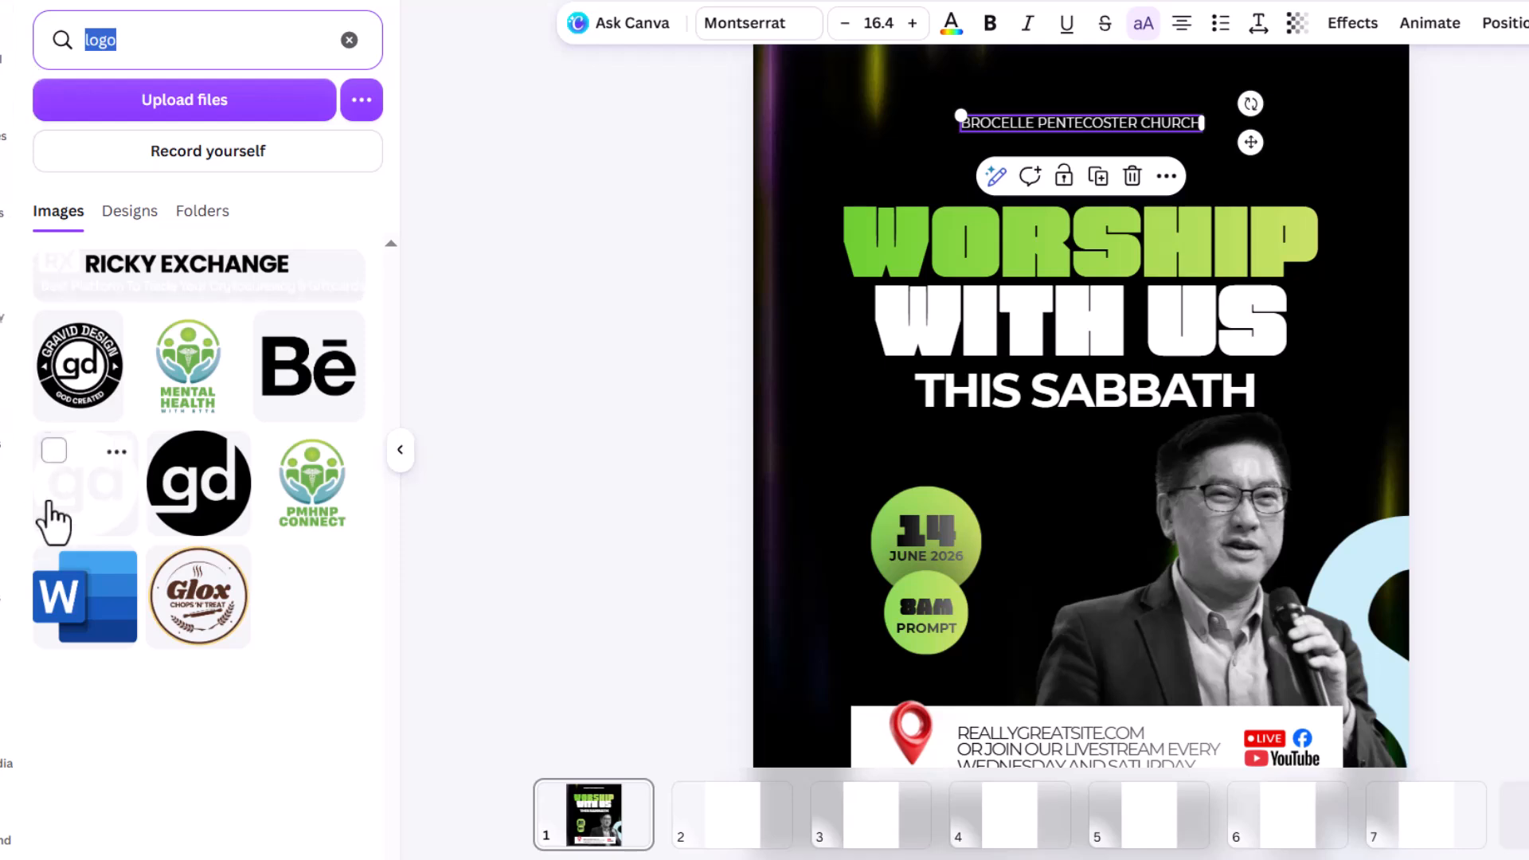
pyautogui.click(1, 199)
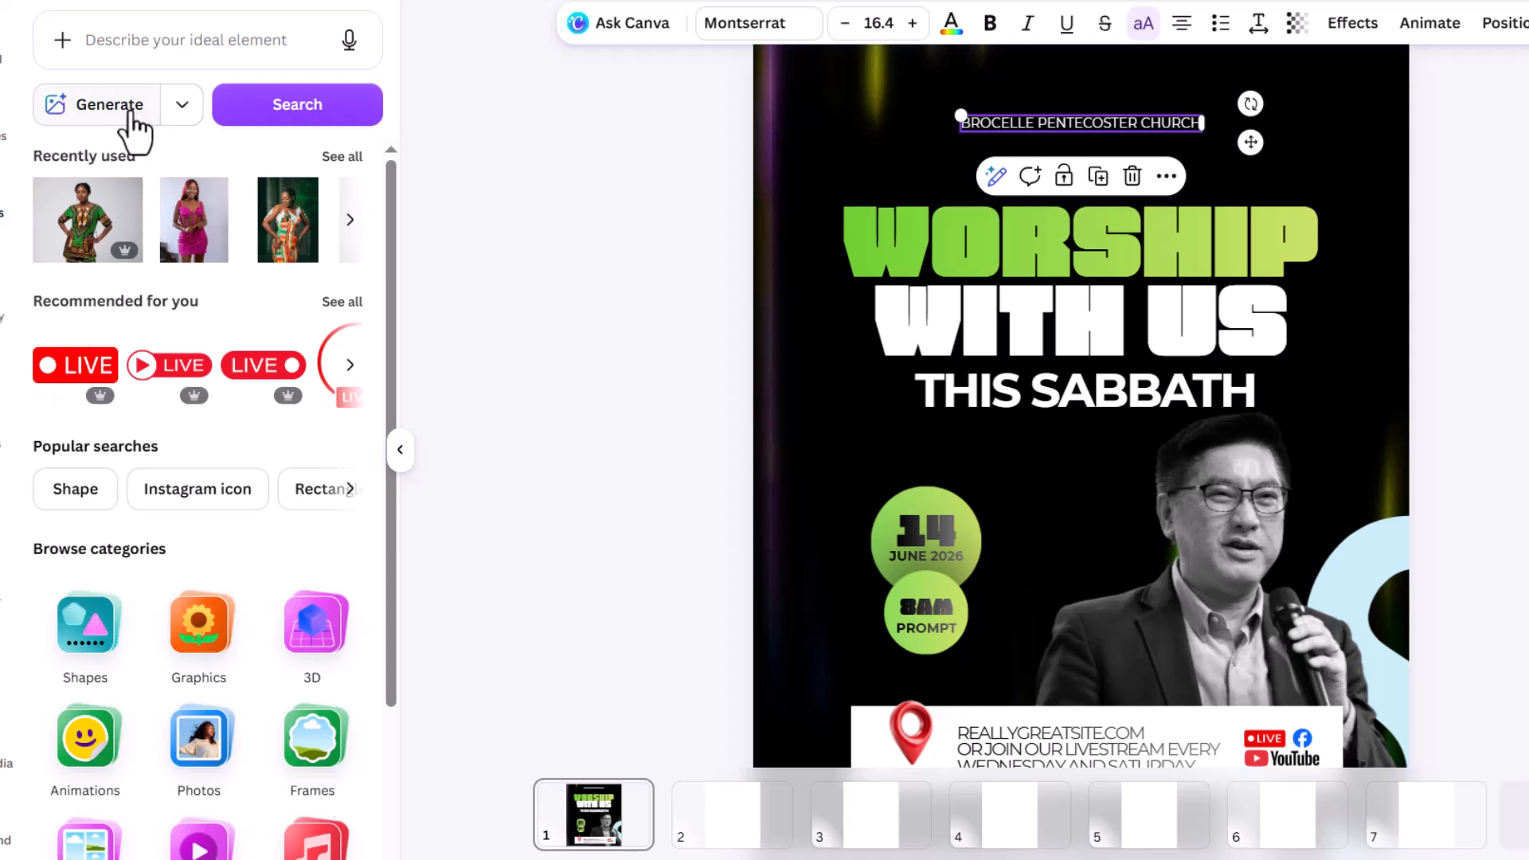
pyautogui.click(162, 62)
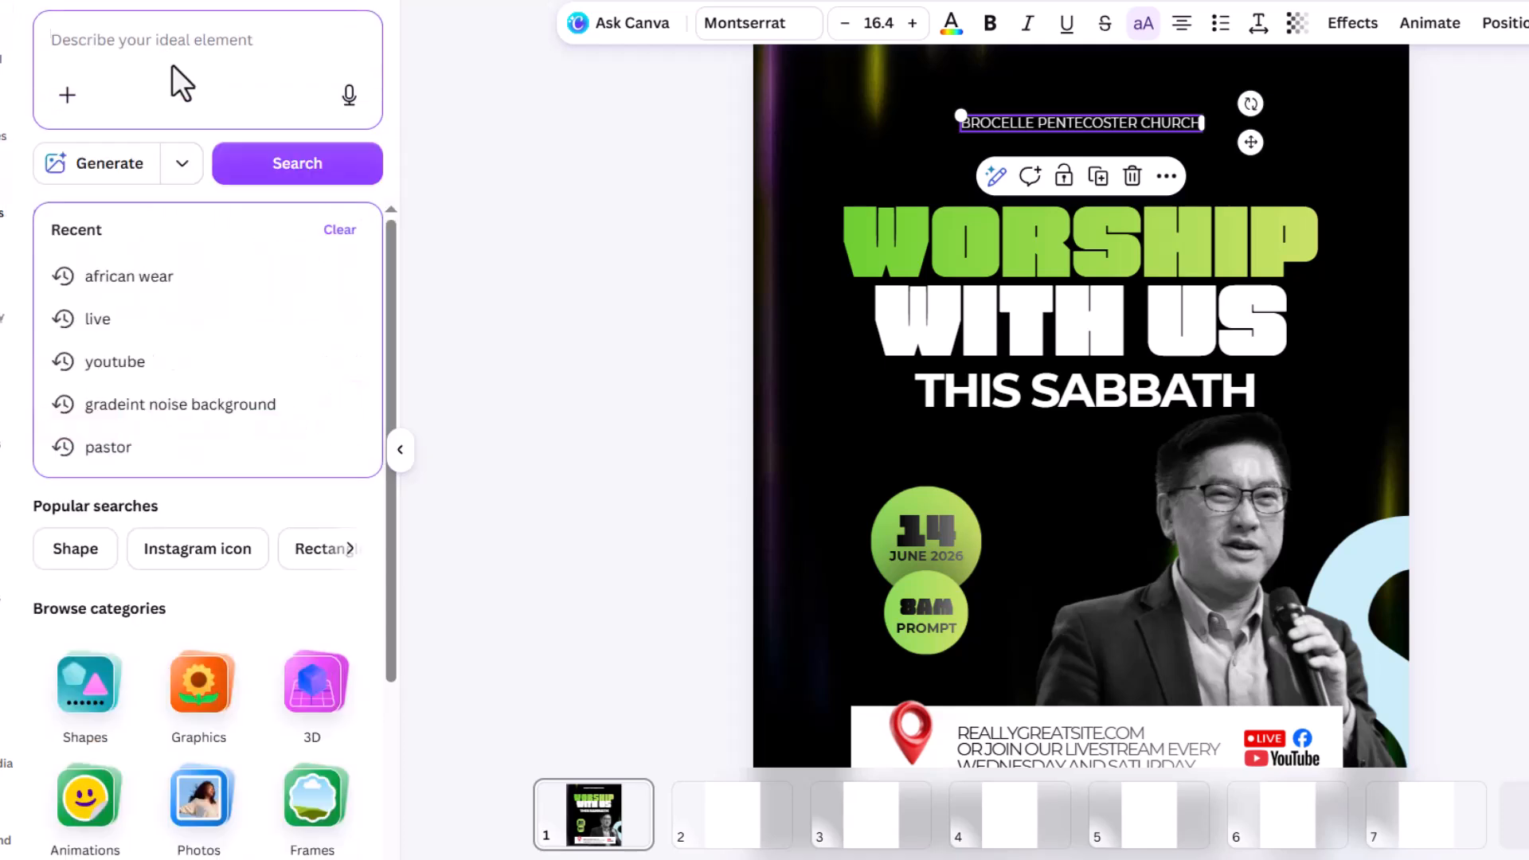
pyautogui.write('church')
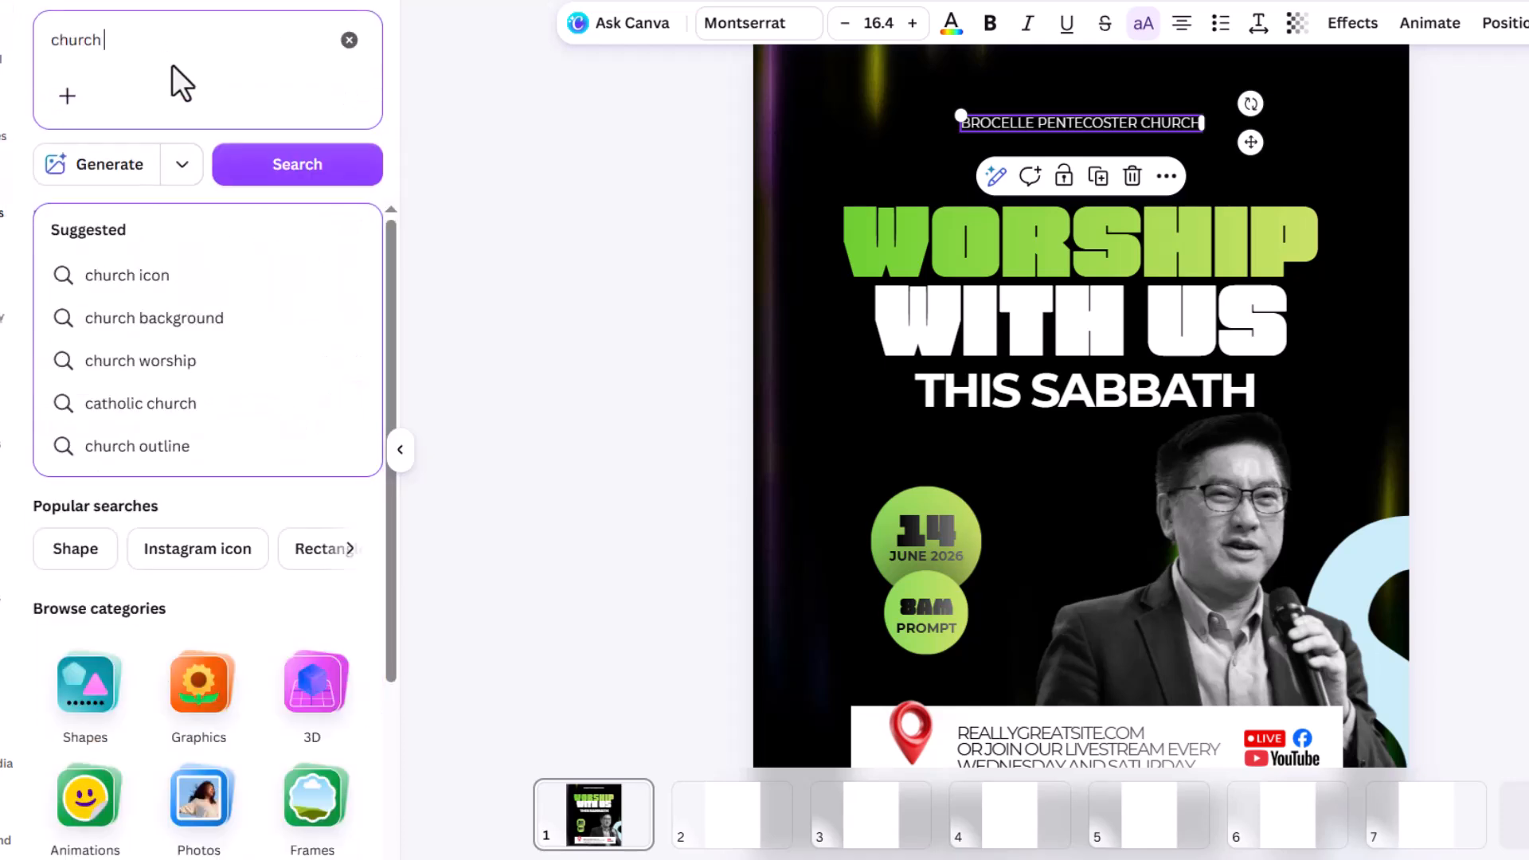
pyautogui.write(' logo')
pyautogui.press('Return')
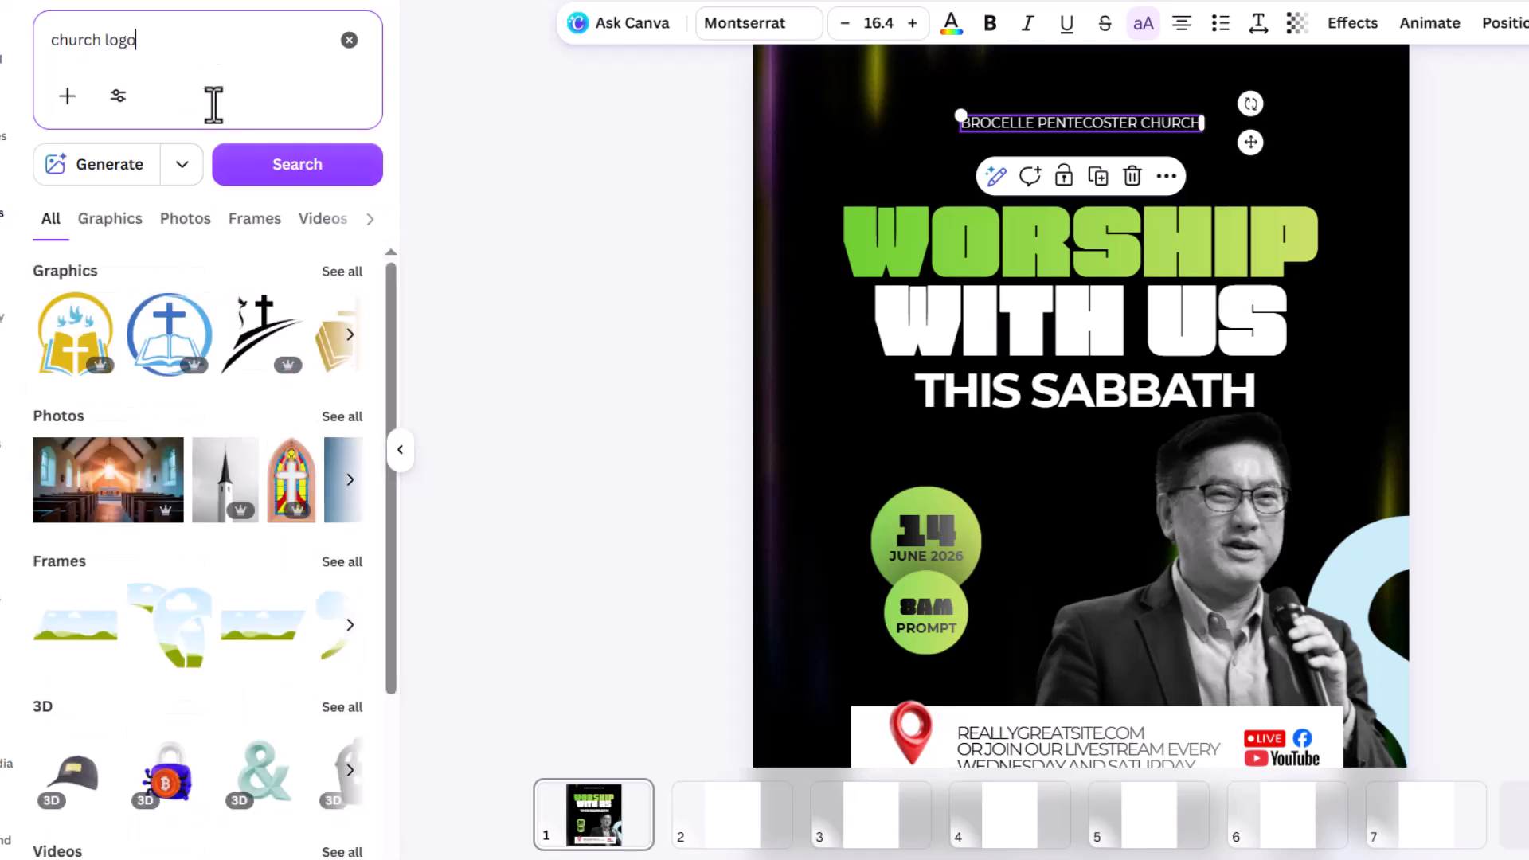
pyautogui.click(231, 343)
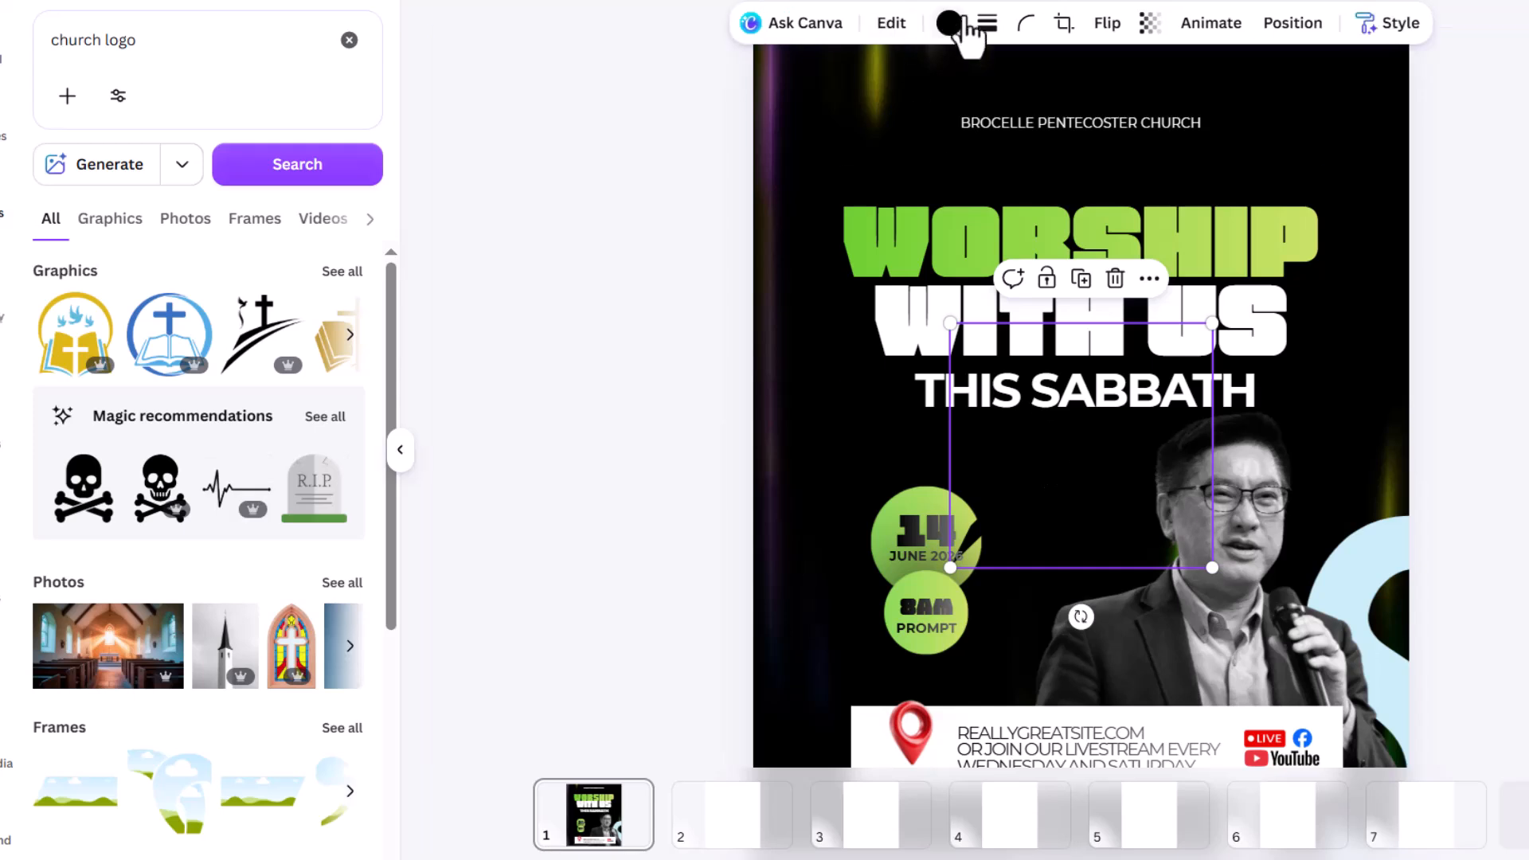
# - Colour the cross logo white, shrink it and place it at the start of the church name
pyautogui.click(963, 30)
pyautogui.click(102, 164)
pyautogui.moveTo(1109, 536); pyautogui.dragTo(973, 137)
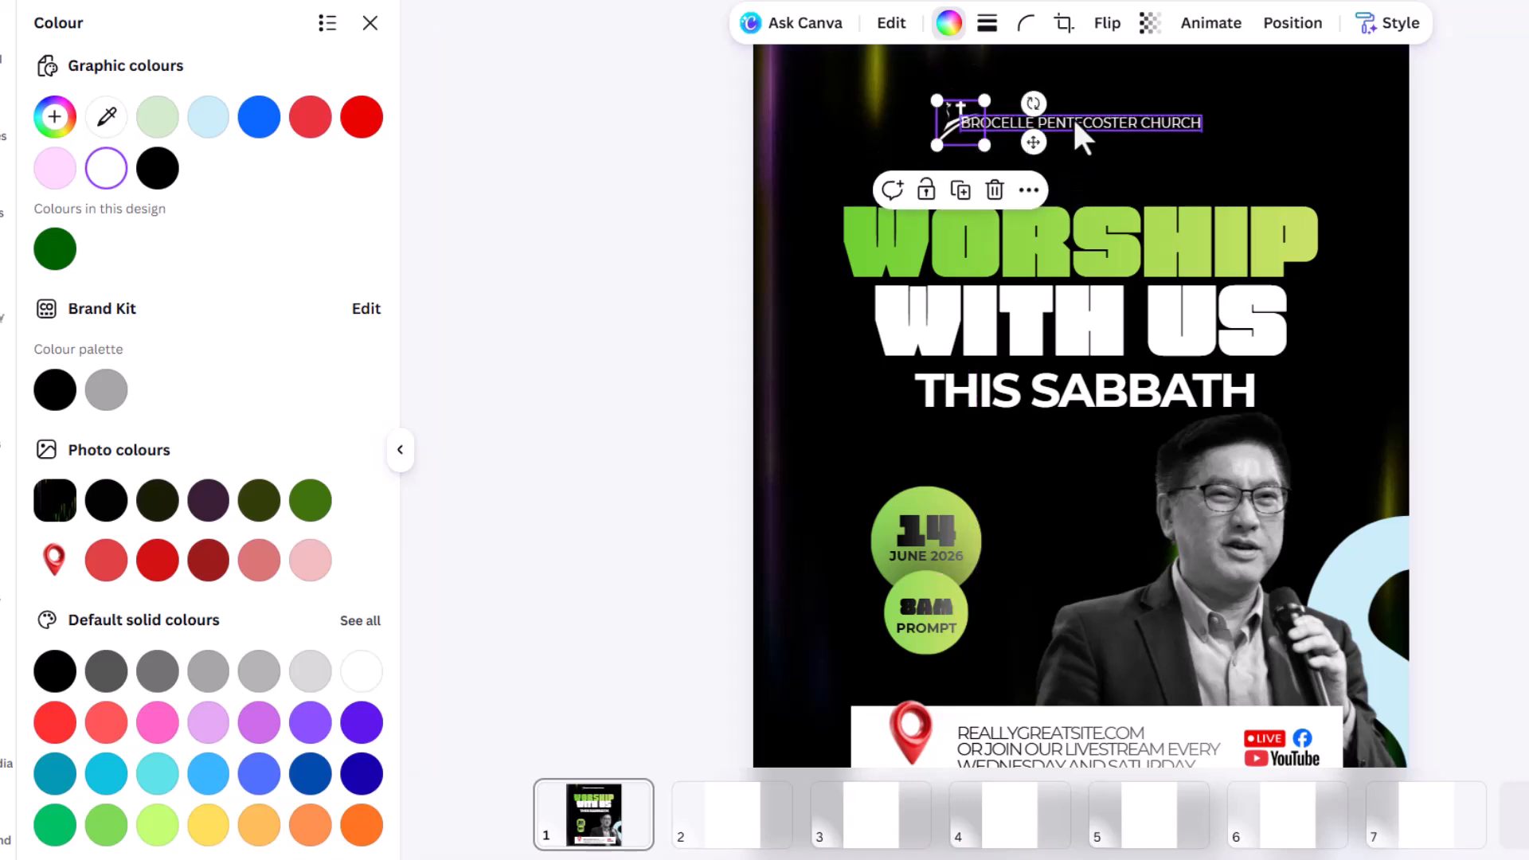
# - Wrap the church name onto two left-aligned lines and place the cross logo directly beside its left edge
pyautogui.click(1073, 119)
pyautogui.moveTo(1208, 124)
pyautogui.mouseDown()
pyautogui.moveTo(1113, 126)
pyautogui.moveTo(1224, 116)
pyautogui.moveTo(1211, 116)
pyautogui.mouseUp()
pyautogui.click(1182, 23)
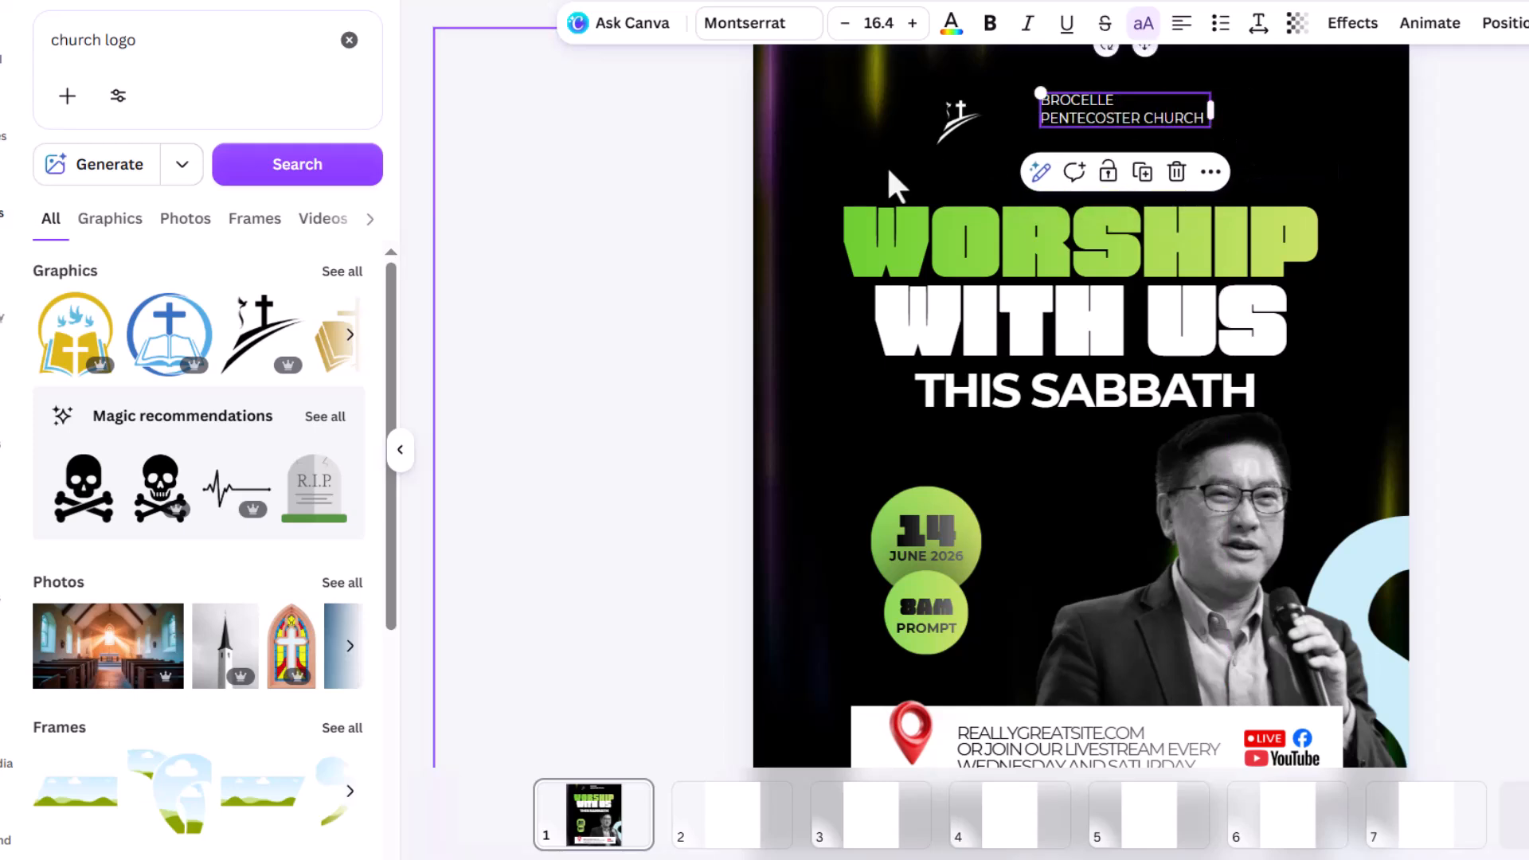
pyautogui.moveTo(955, 121); pyautogui.dragTo(1009, 110)
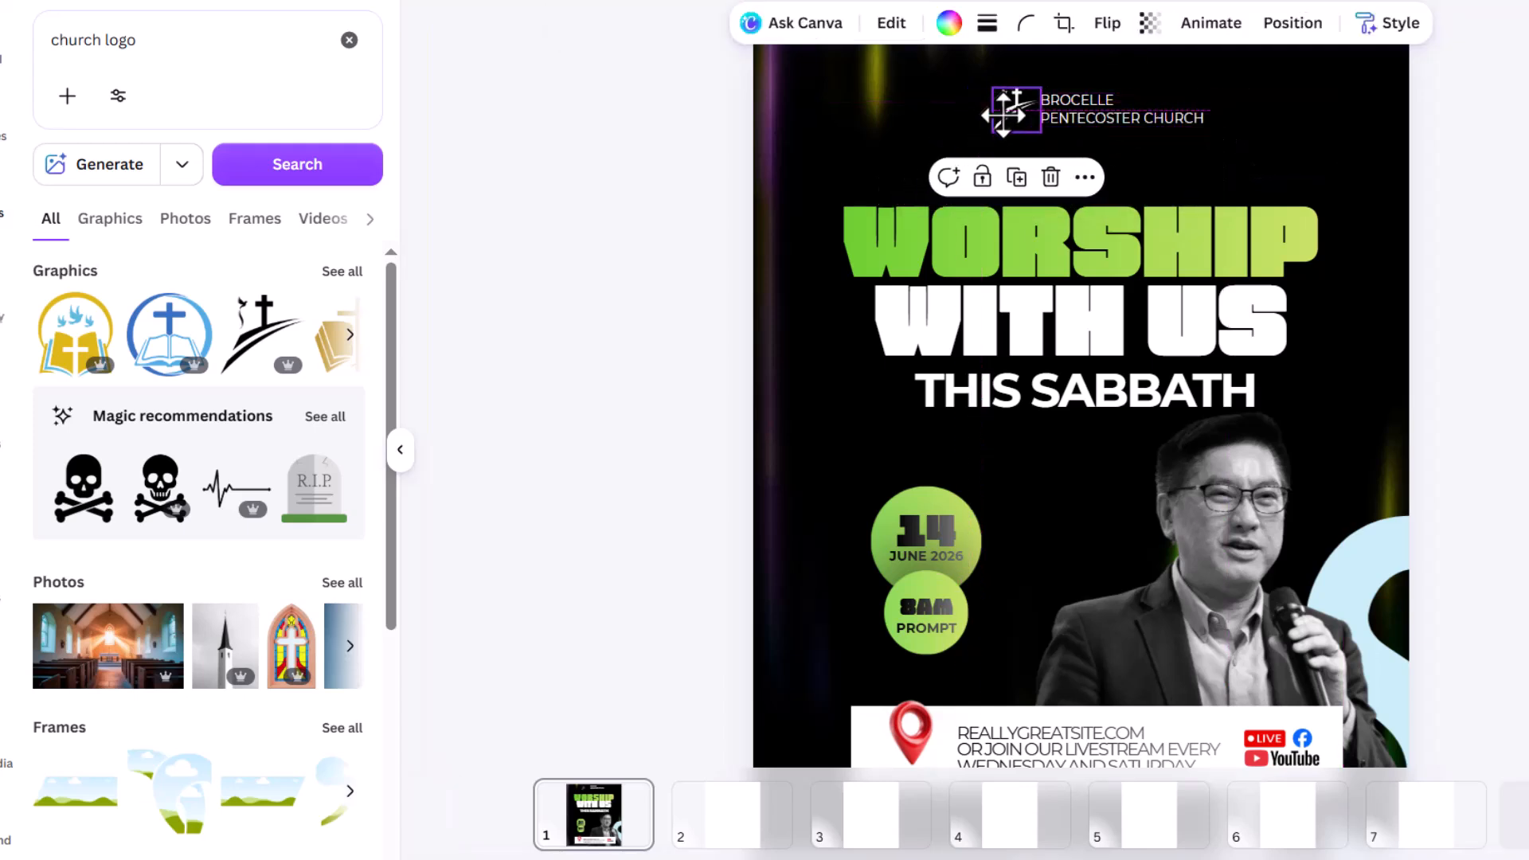
pyautogui.click(1174, 118)
pyautogui.click(1468, 155)
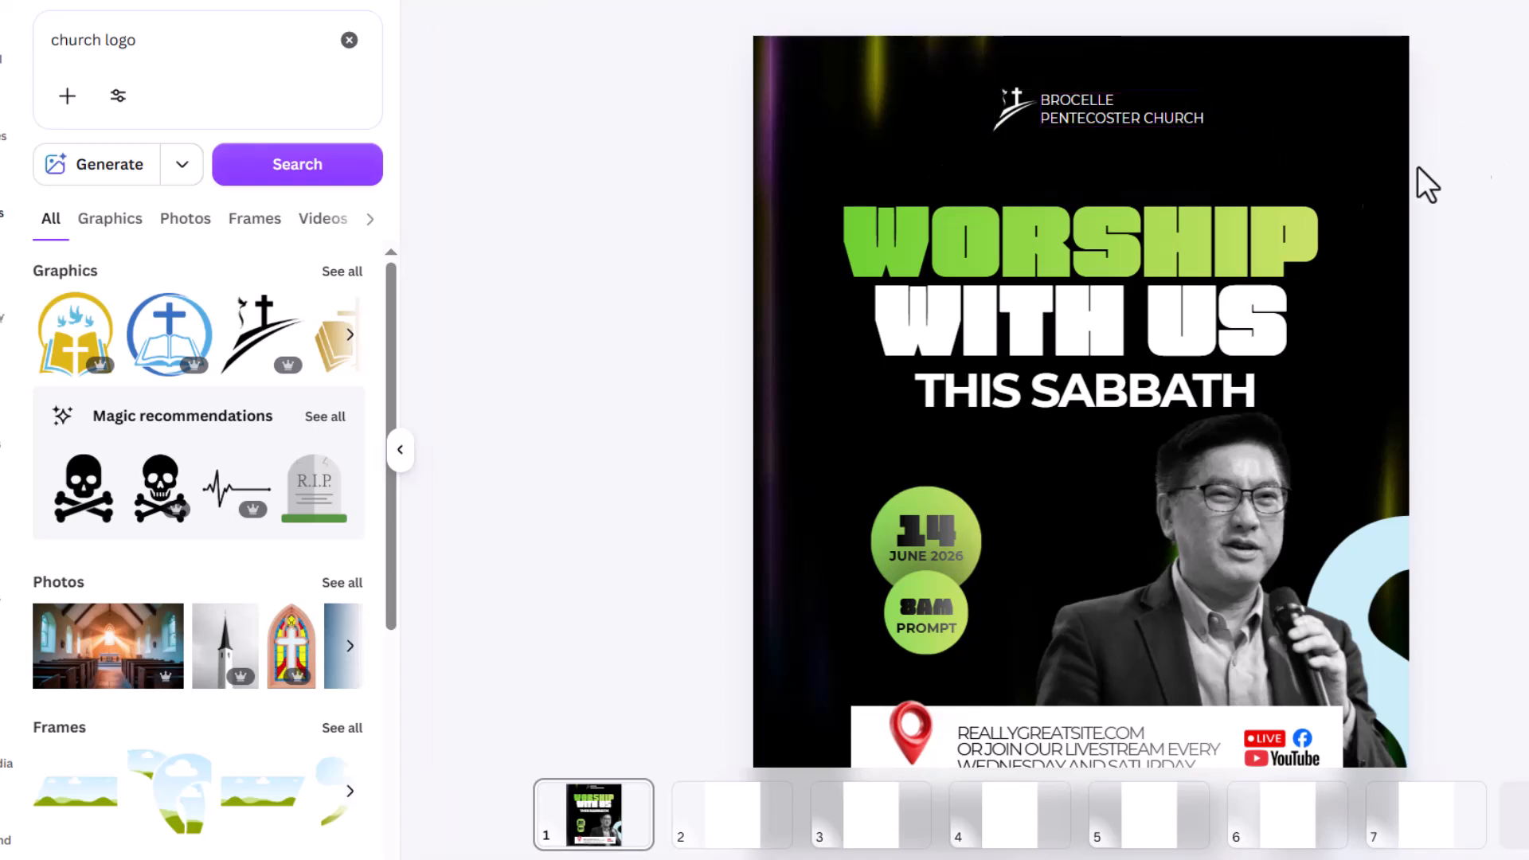
# - Duplicate the cross logo, enlarge the copy greatly and place it over the left and lower part of the flyer
pyautogui.scroll(-3, 1460, 178)
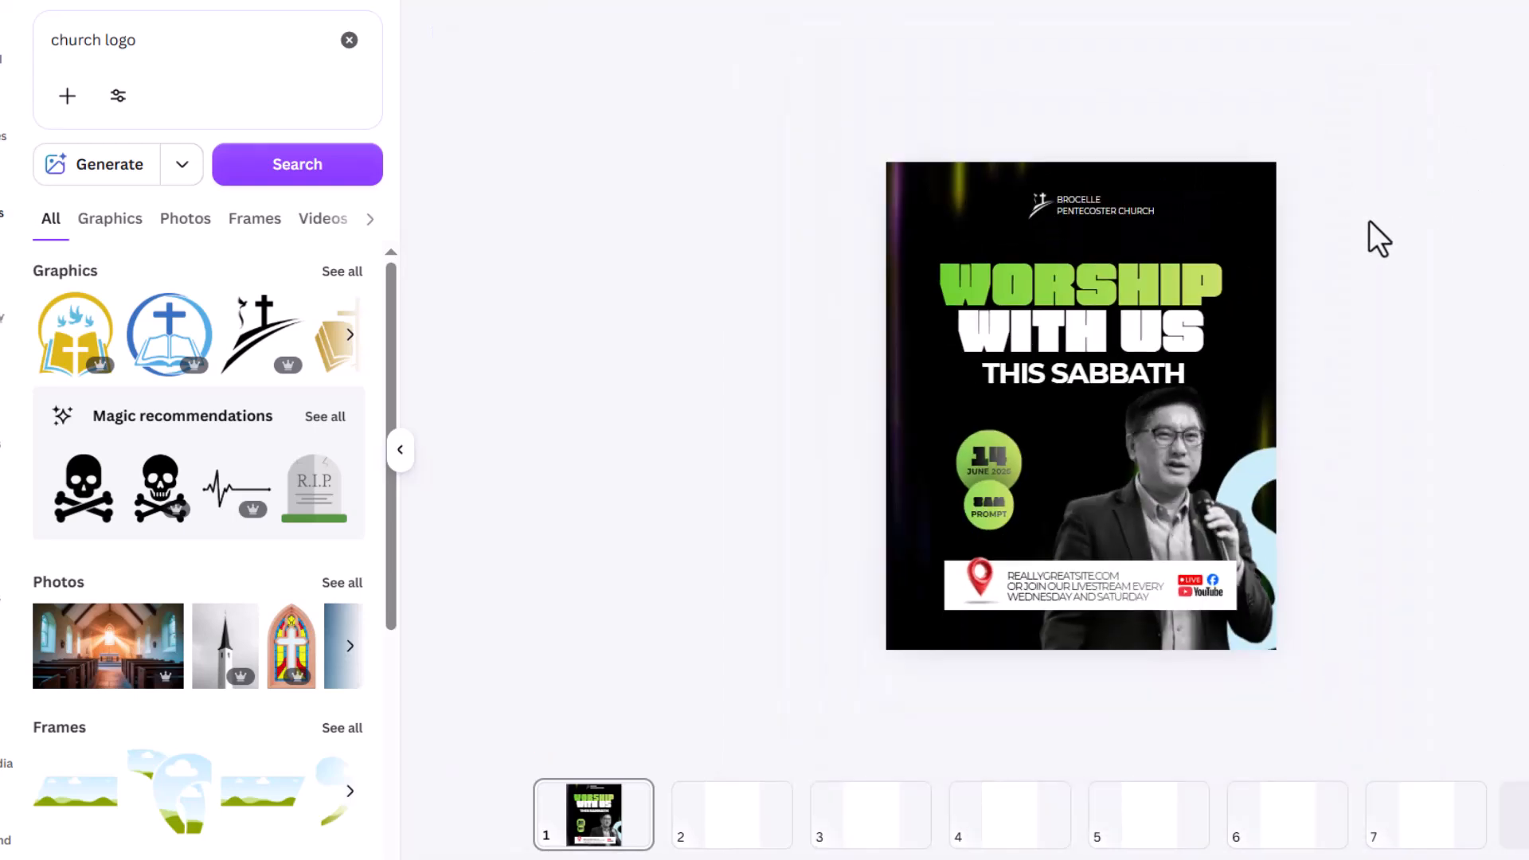
pyautogui.scroll(3, 1389, 216)
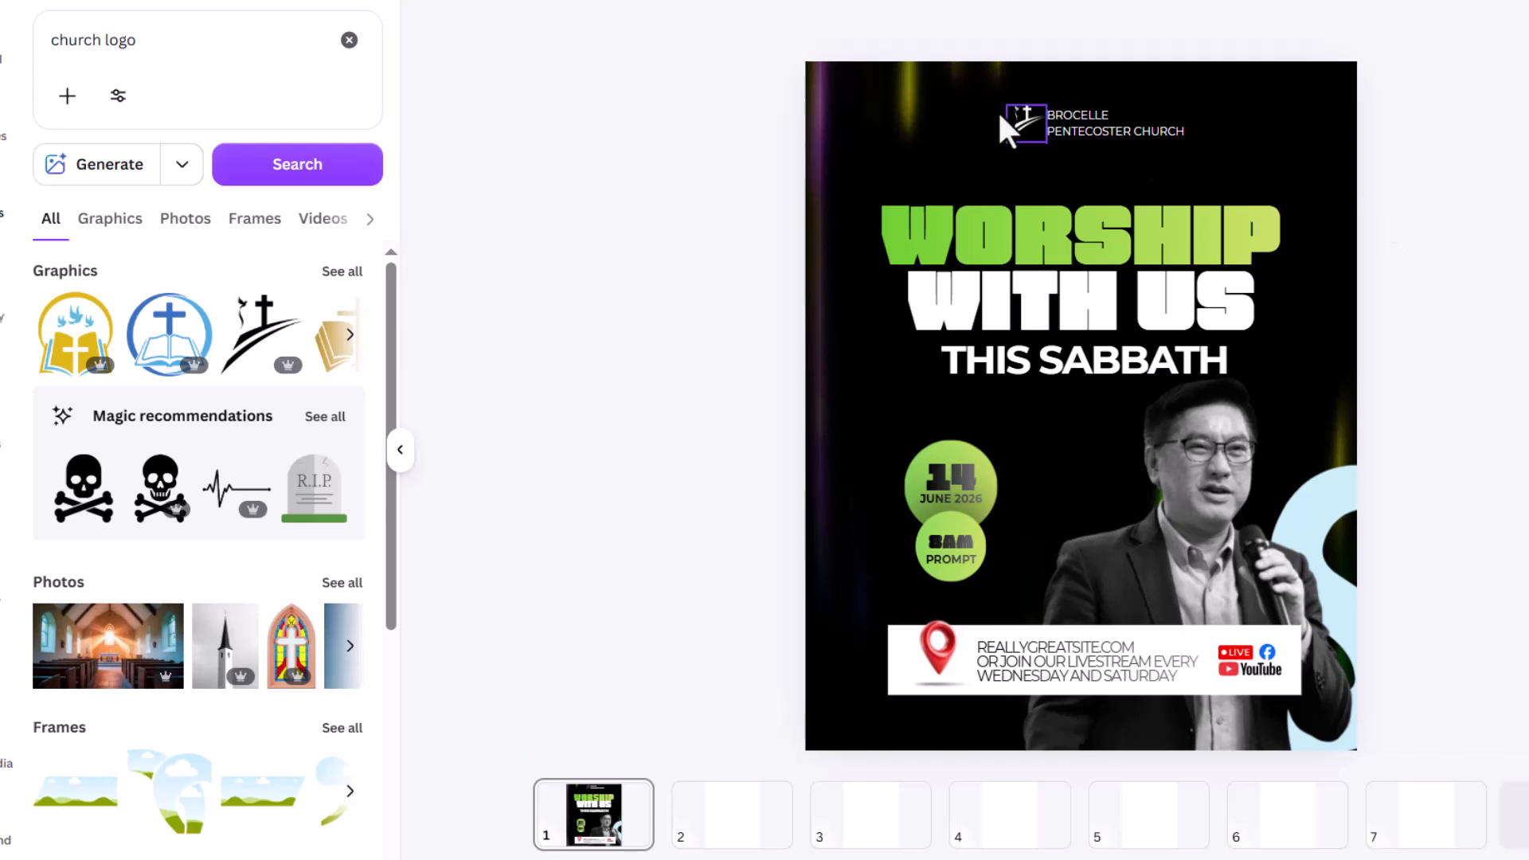
pyautogui.click(1019, 111)
pyautogui.moveTo(1019, 116); pyautogui.dragTo(1470, 512)
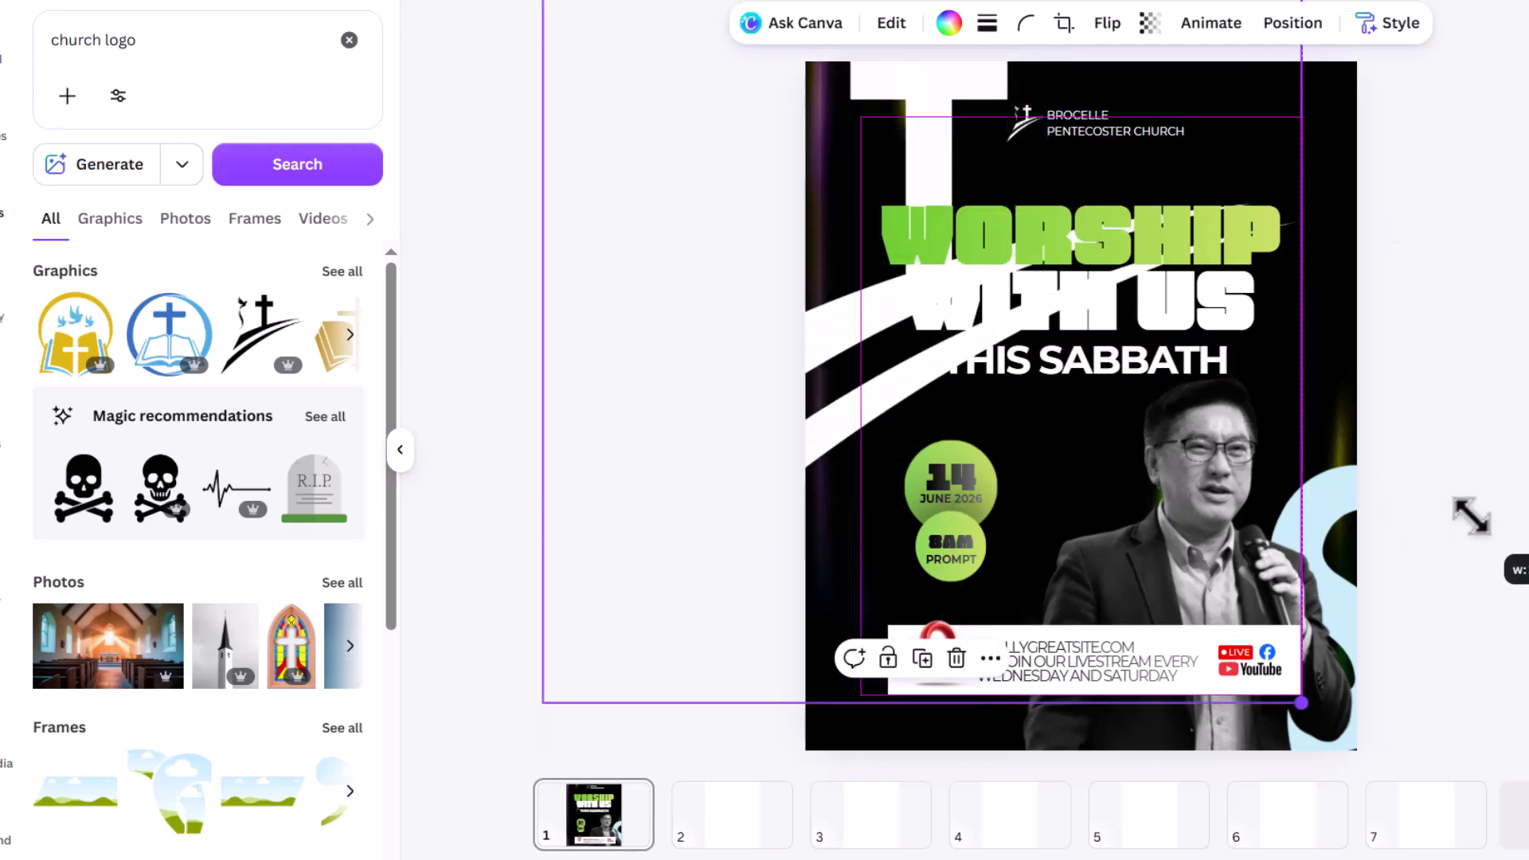
pyautogui.moveTo(911, 436); pyautogui.dragTo(863, 613)
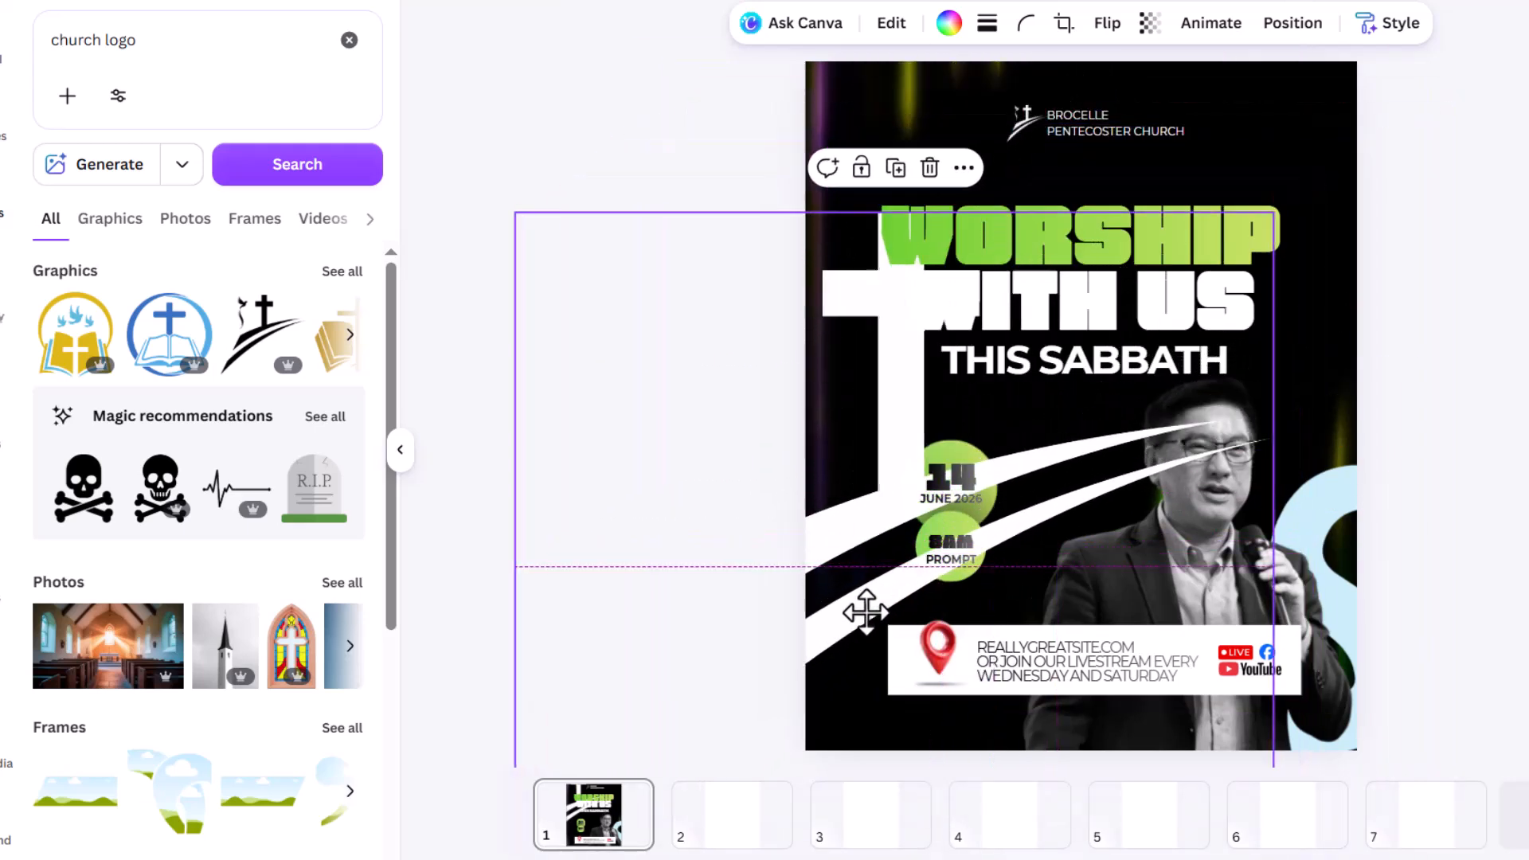
# - Set the transparency of the enlarged cross logo to 15
pyautogui.click(1149, 22)
pyautogui.moveTo(1194, 112); pyautogui.dragTo(1063, 110)
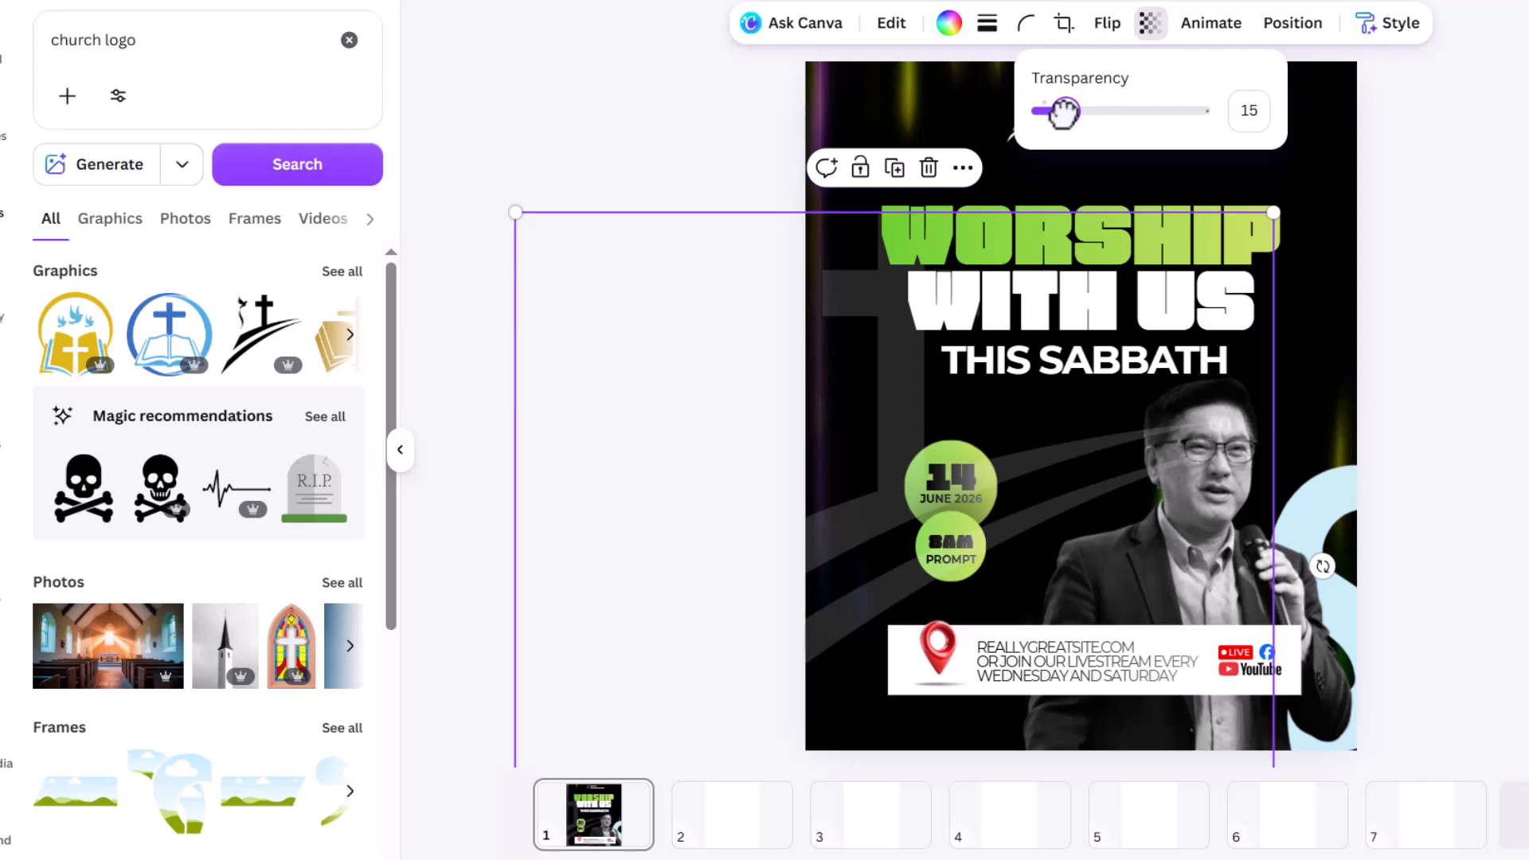
pyautogui.press('Escape')
pyautogui.press('Escape')
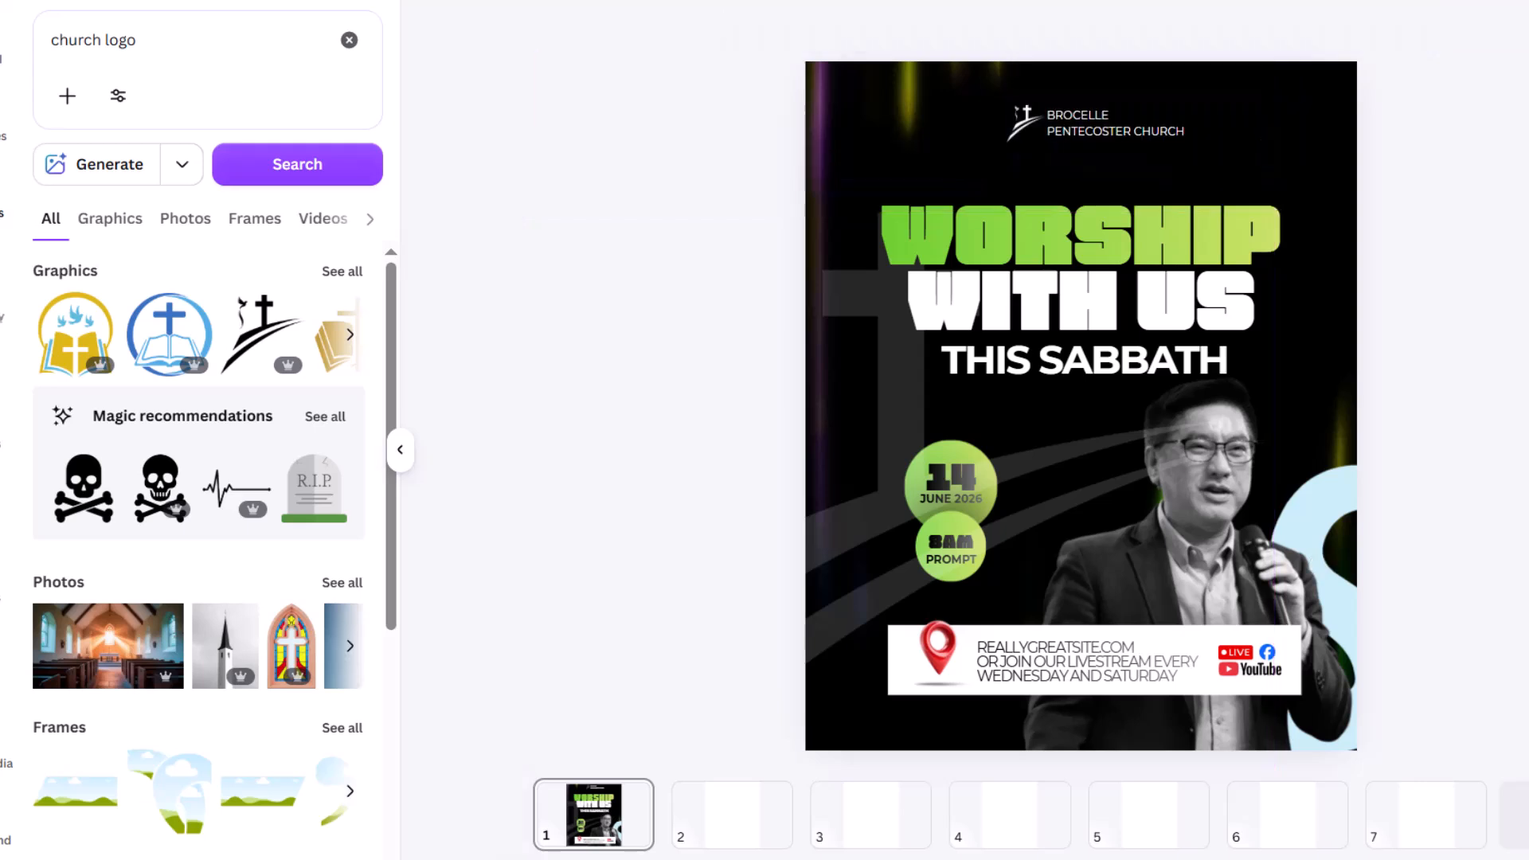
# - Layer the faded cross just above the background, behind the title, circles and photo, and shift it slightly right and down
pyautogui.click(860, 398)
pyautogui.hotkey('ctrl', '[')
pyautogui.hotkey('ctrl', '[')
pyautogui.hotkey('ctrl', '[')
pyautogui.hotkey('ctrl', '[')
pyautogui.hotkey('ctrl', '[')
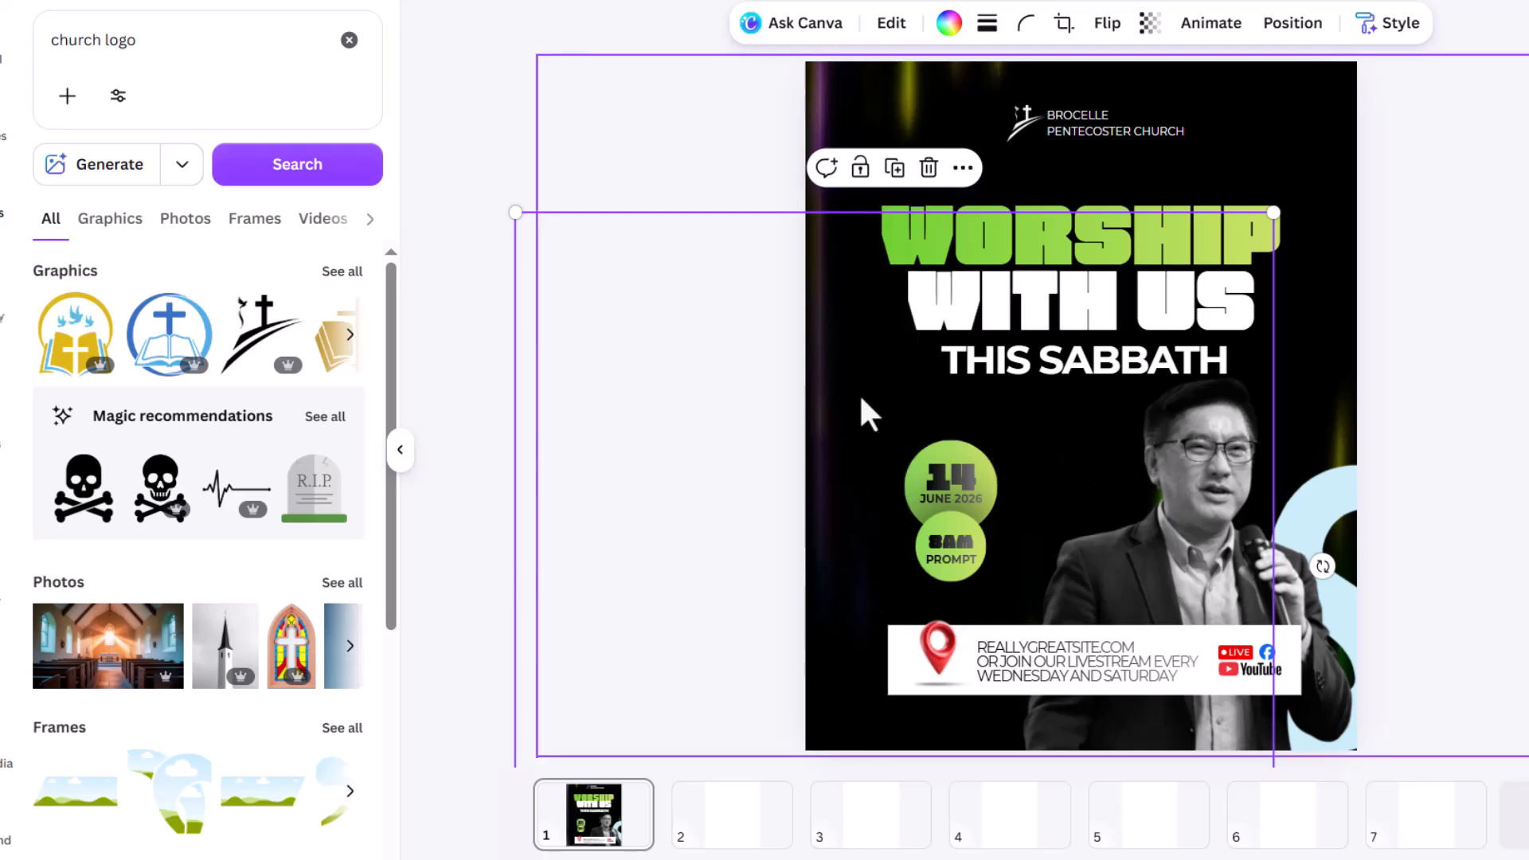
pyautogui.hotkey('ctrl', ']')
pyautogui.moveTo(882, 375); pyautogui.dragTo(901, 419)
pyautogui.click(1398, 251)
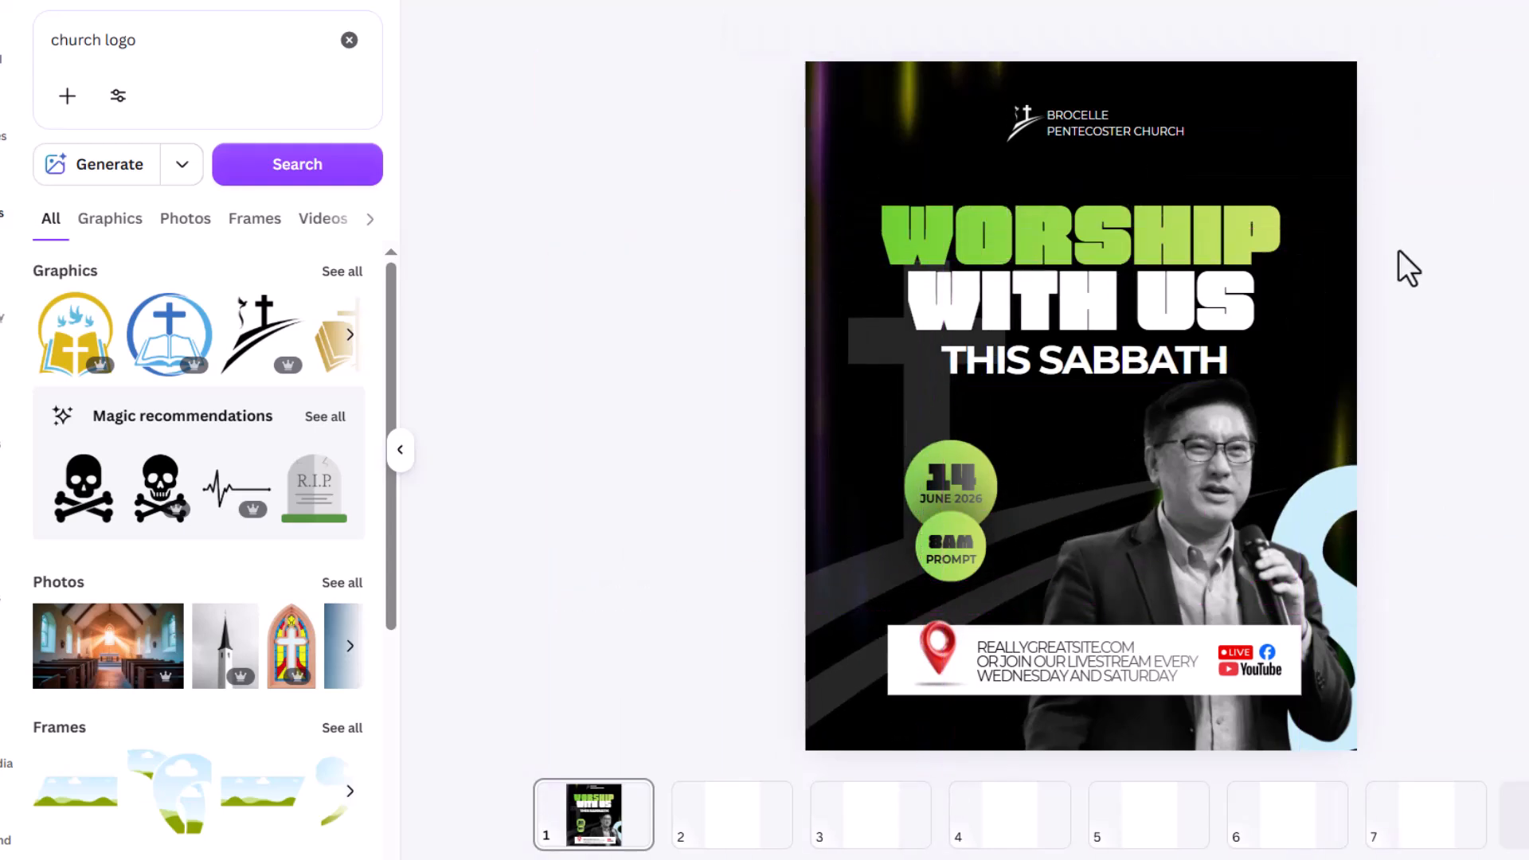
# - Delete the large faded cross from the flyer's background
pyautogui.hotkey('ctrl', '-')
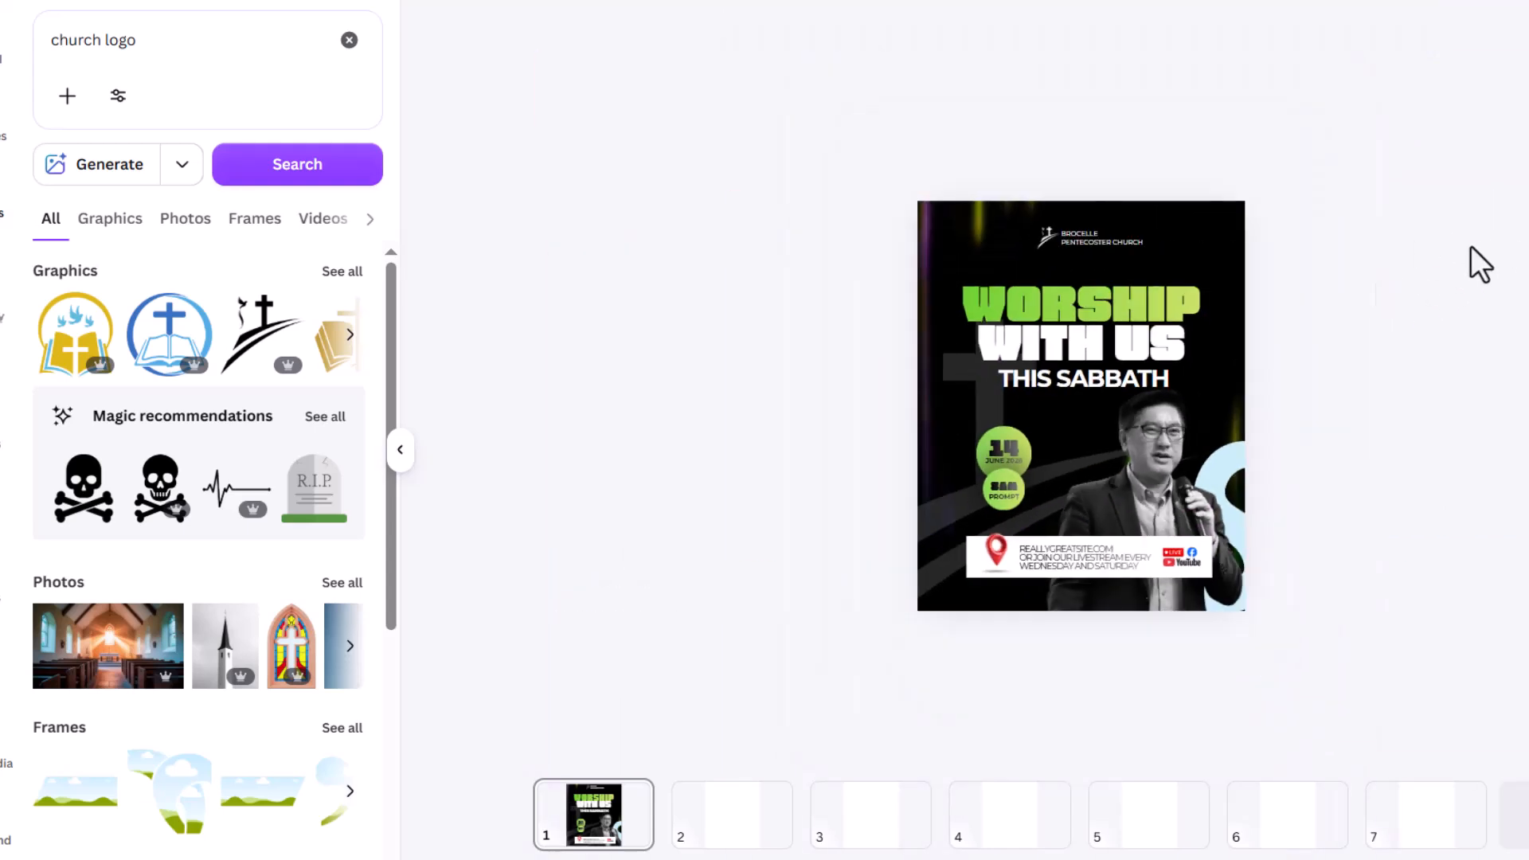
pyautogui.click(955, 436)
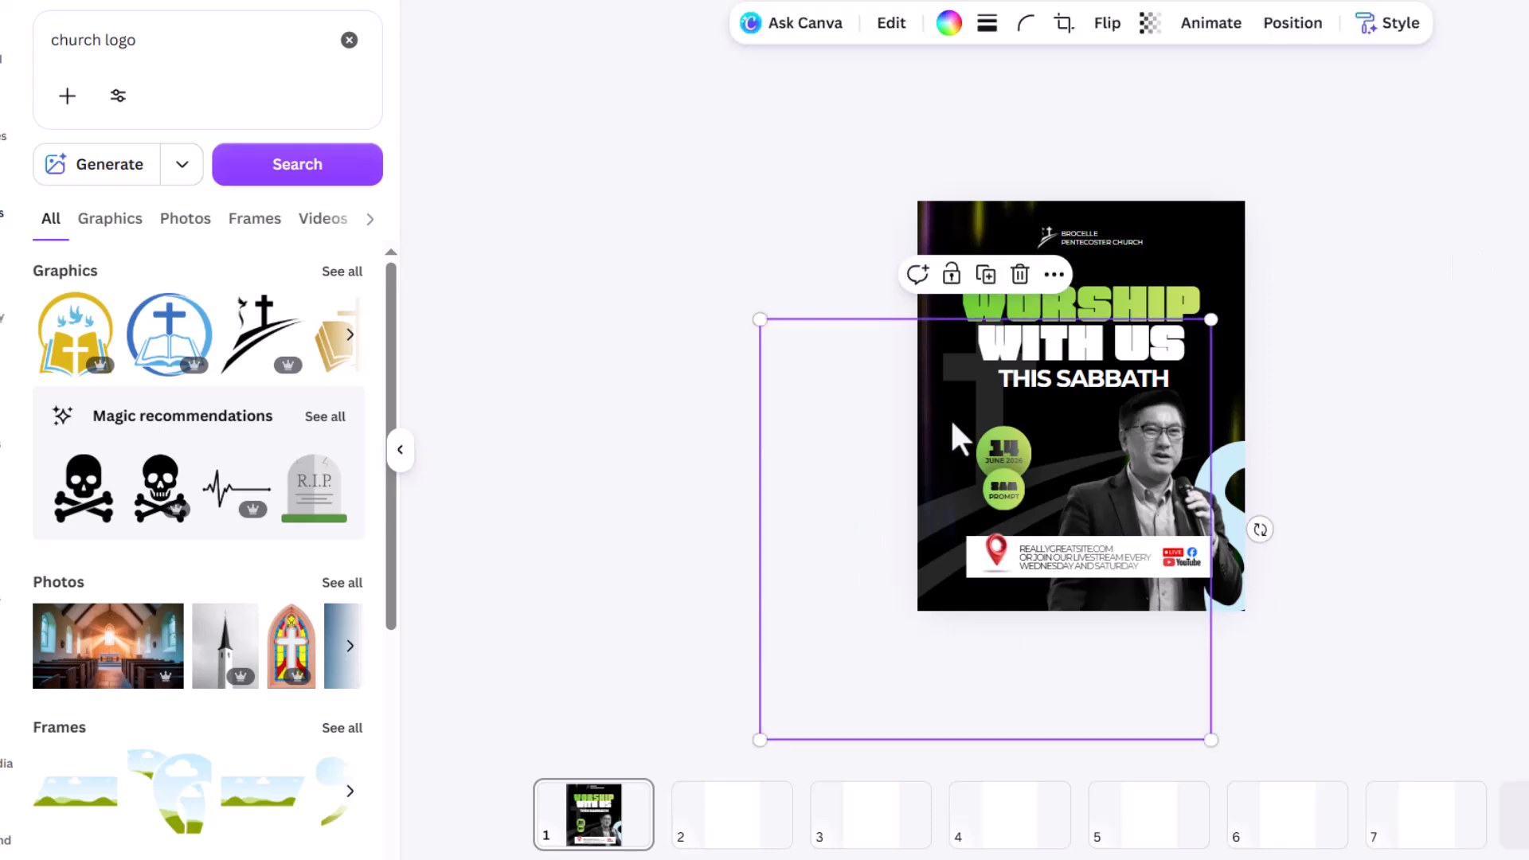
pyautogui.press('Delete')
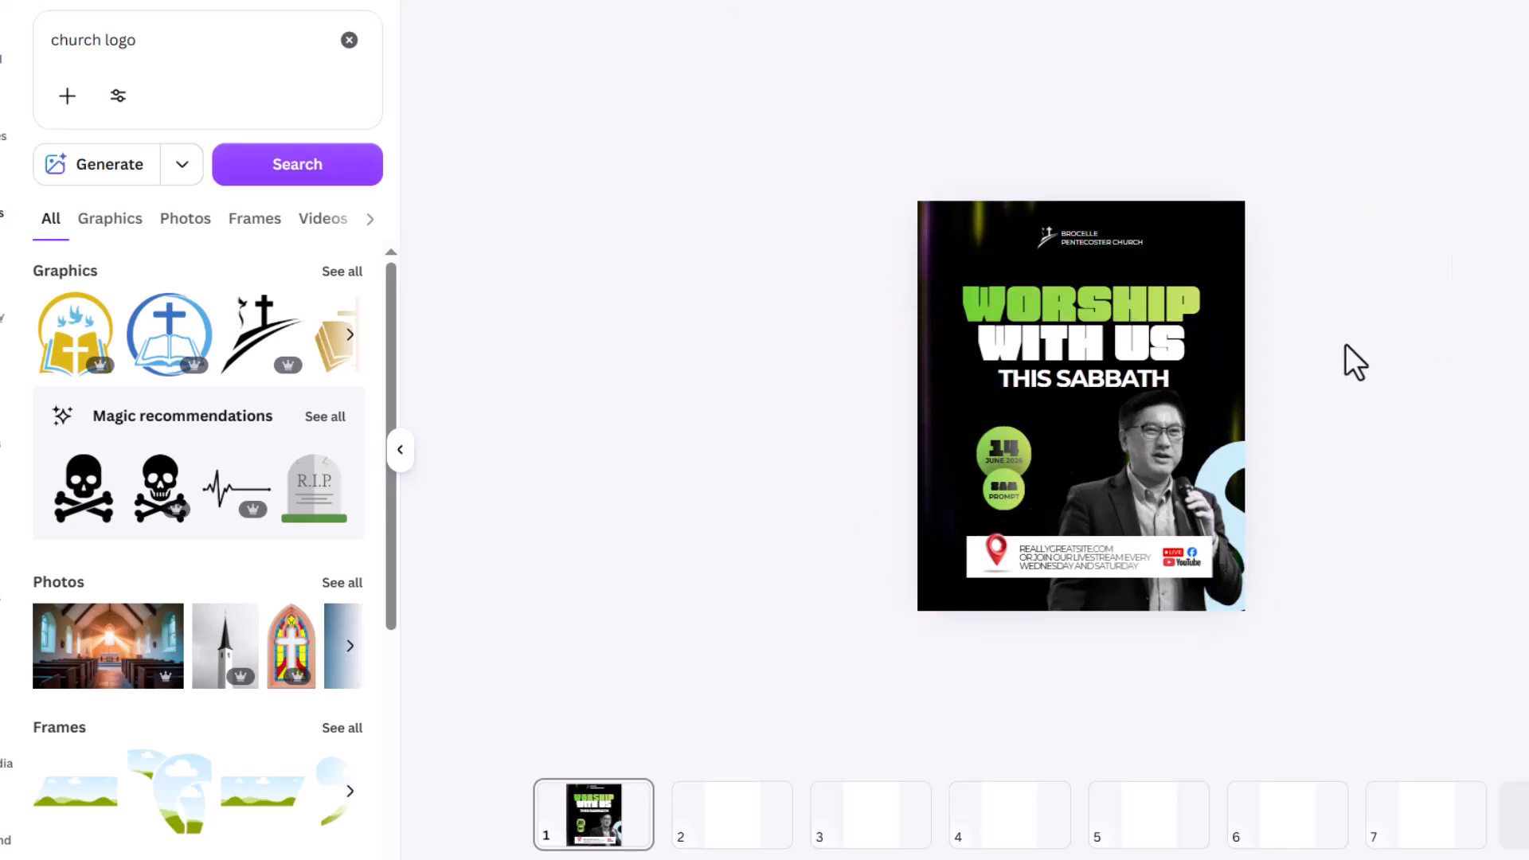
pyautogui.hotkey('ctrl', '+')
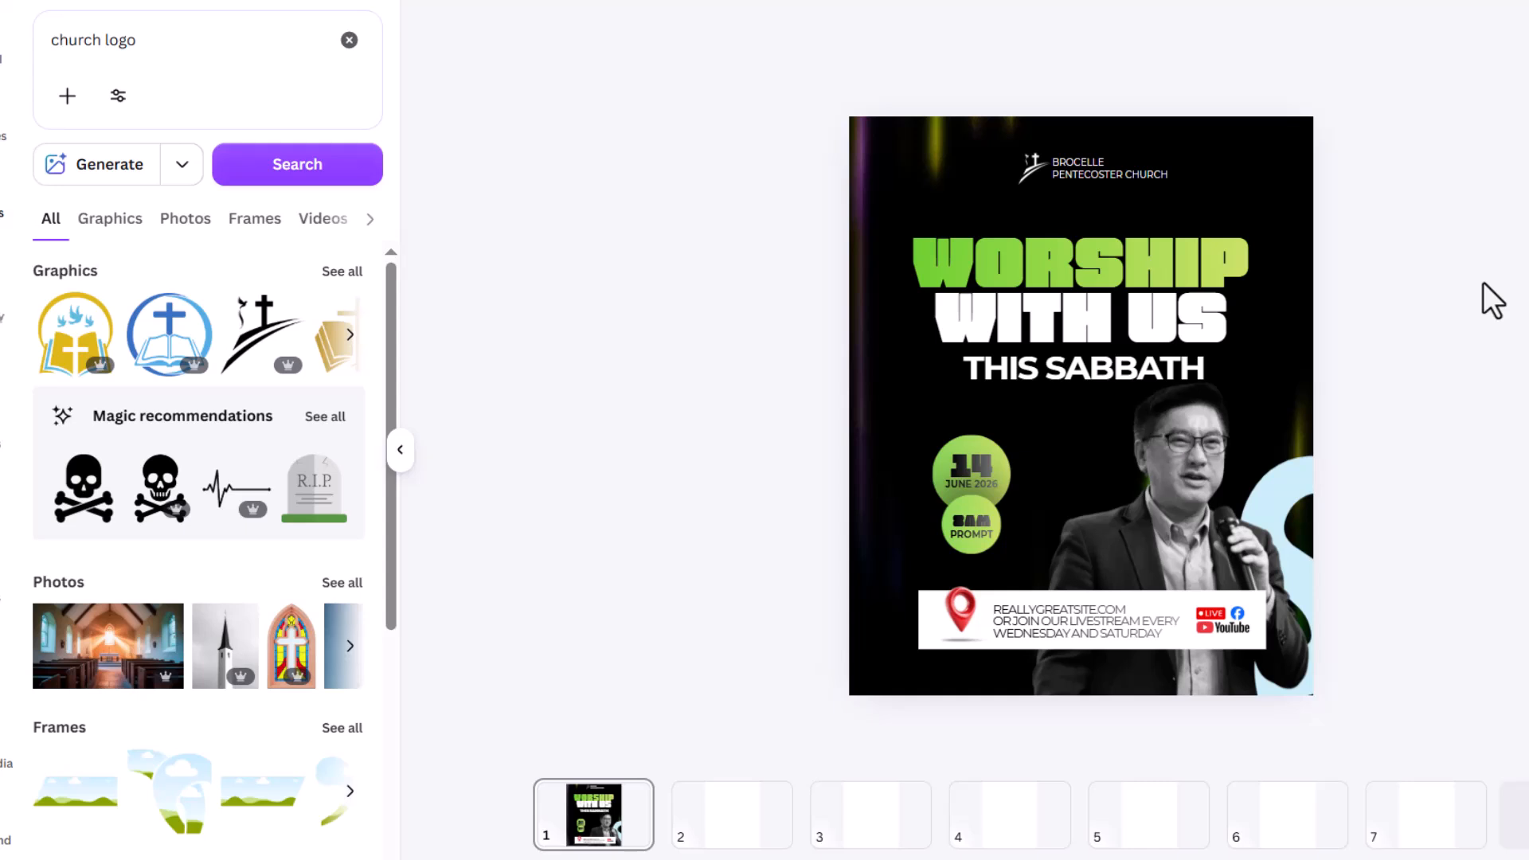